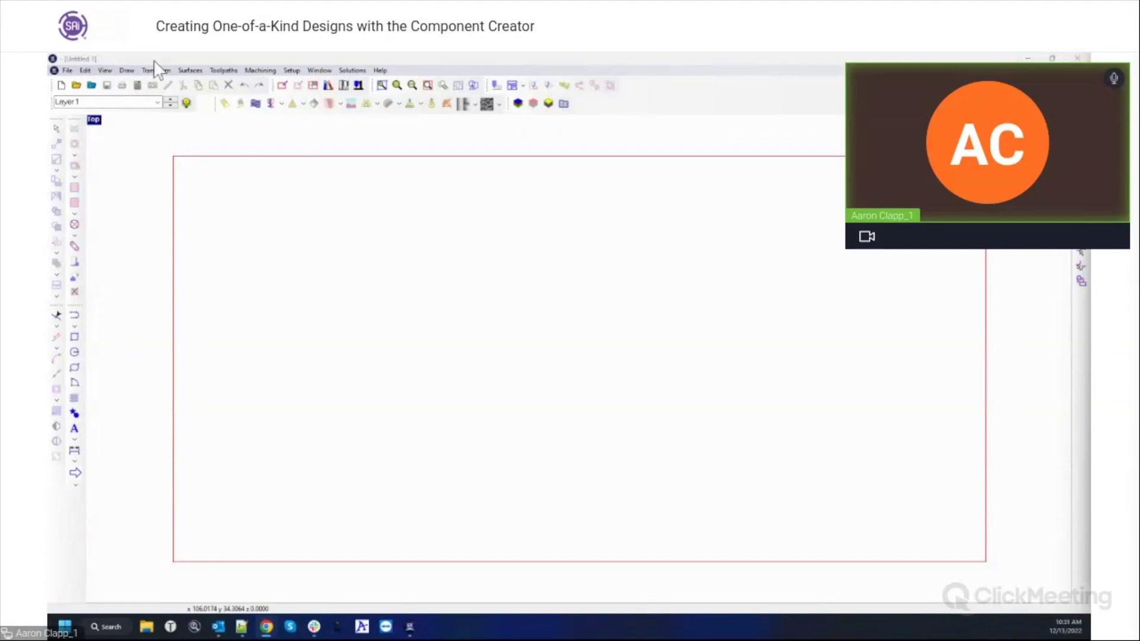
- Draw a rectangle about 27.32 by 14.85 inside the sheet and shift it slightly up and left
left_click(563, 331)
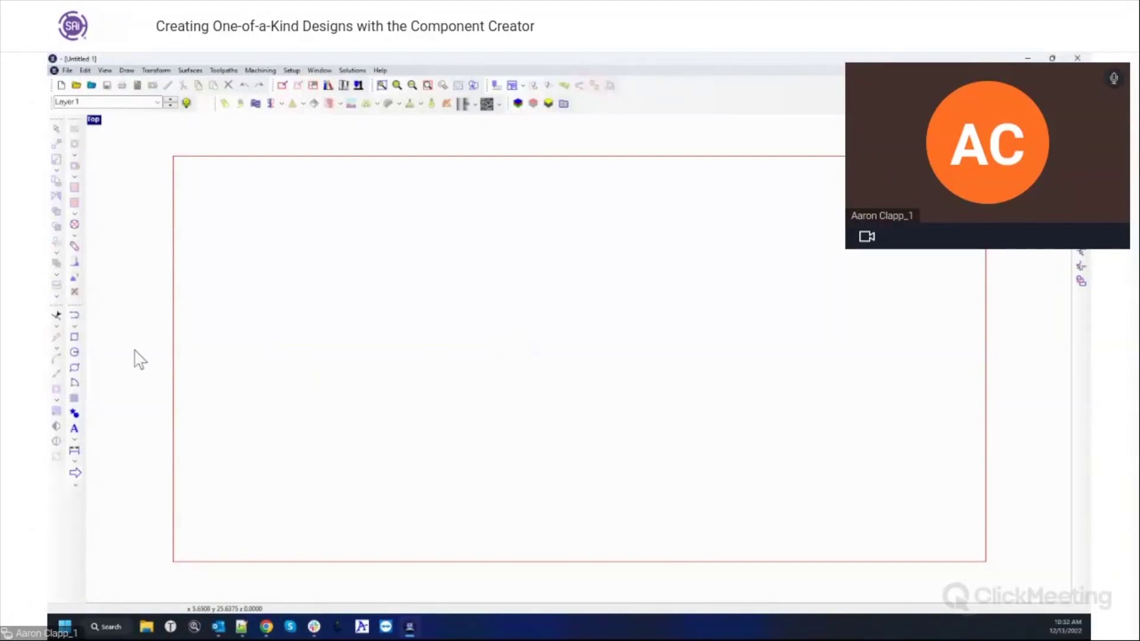
left_click(74, 337)
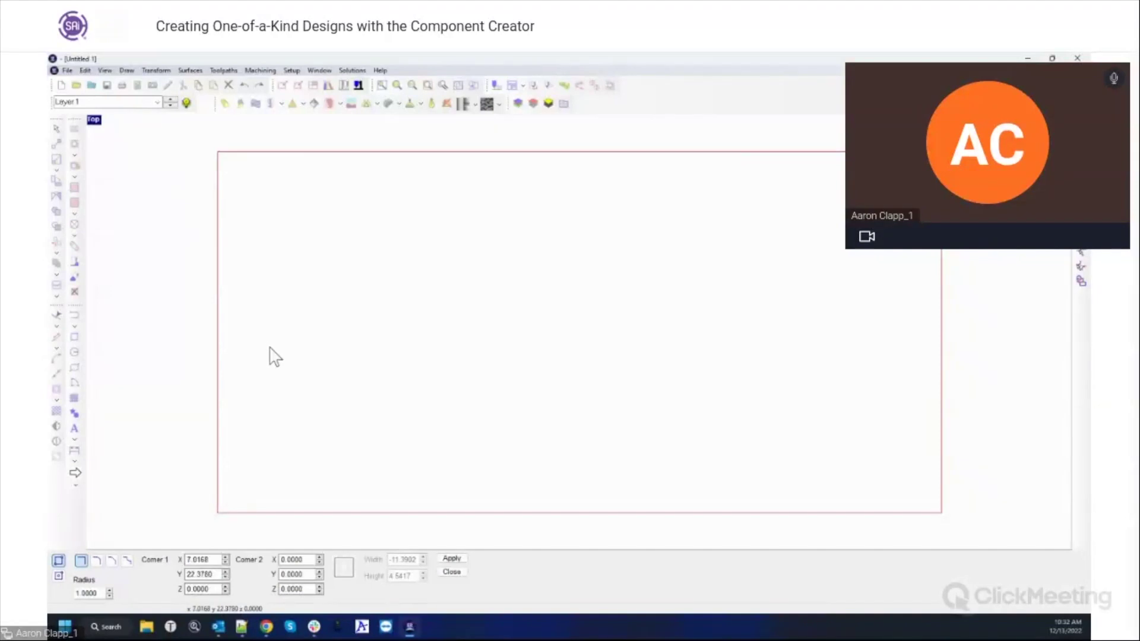
left_click(393, 283)
left_click(599, 395)
key("Escape")
left_click(532, 313)
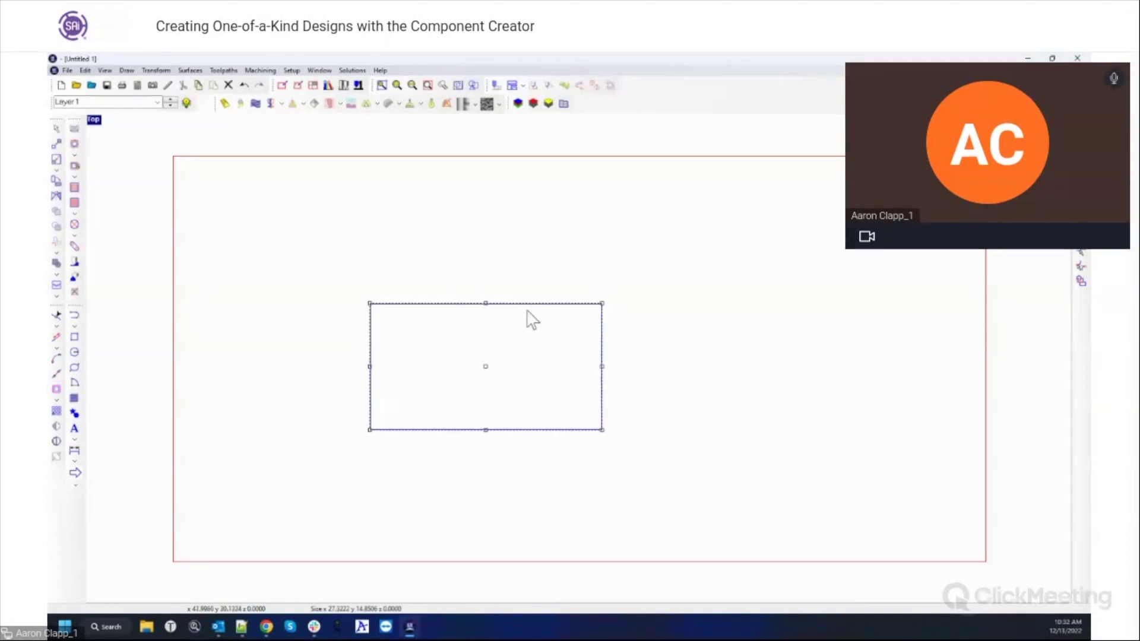
left_click_drag(478, 357, 458, 349)
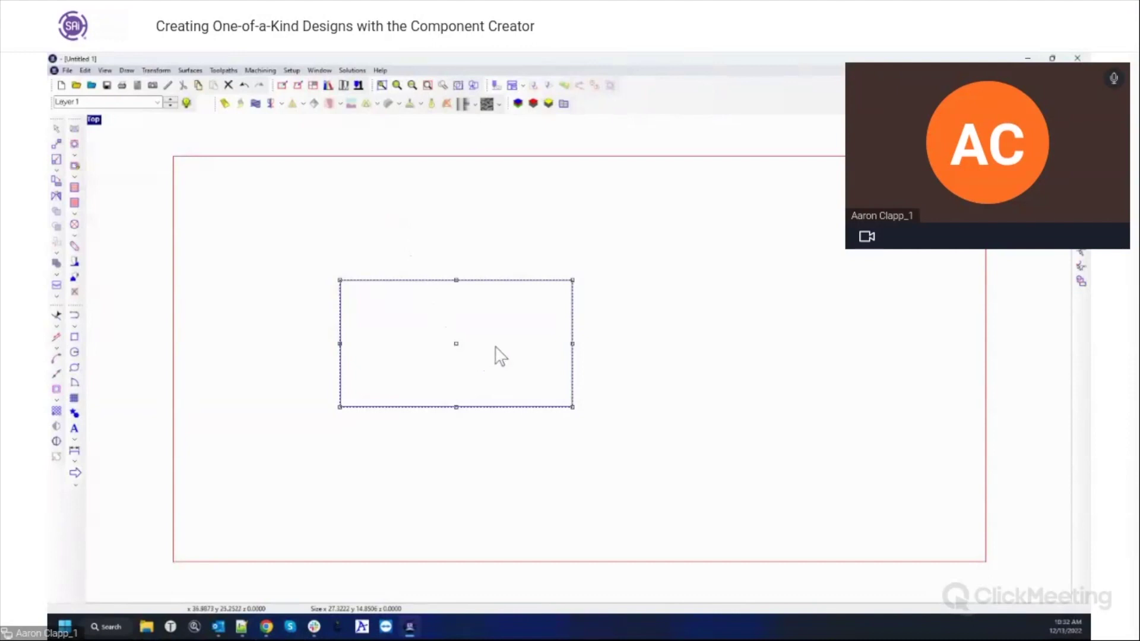
- Start the Component Creator on the rectangle and move the grid position to about X 15.88, Y 25.83
left_click(74, 400)
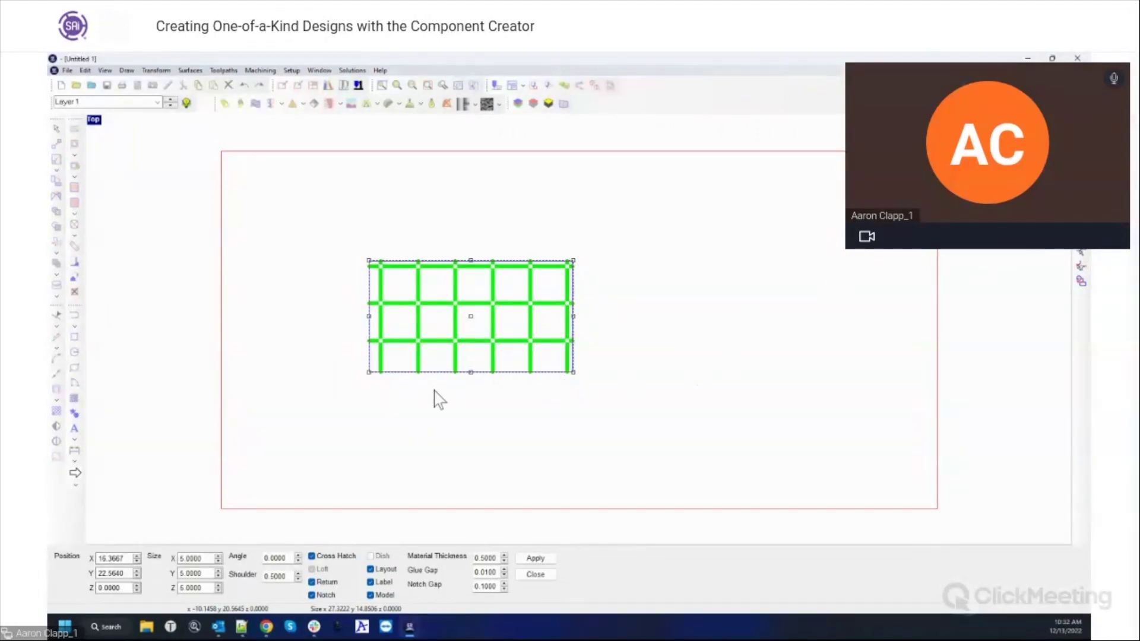
left_click(536, 559)
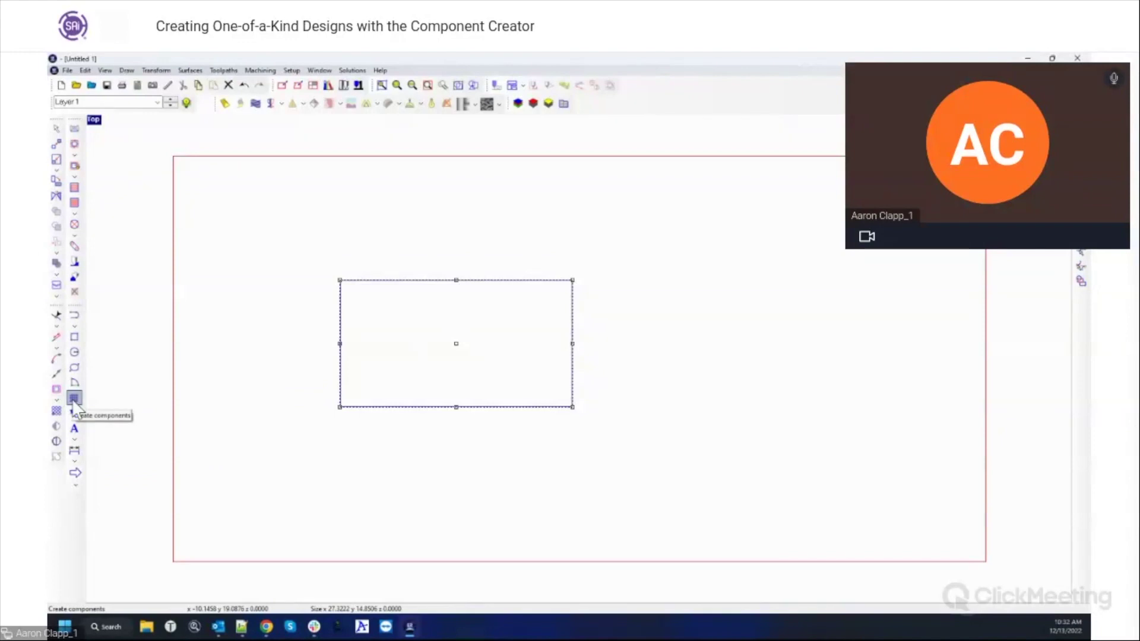
left_click(190, 70)
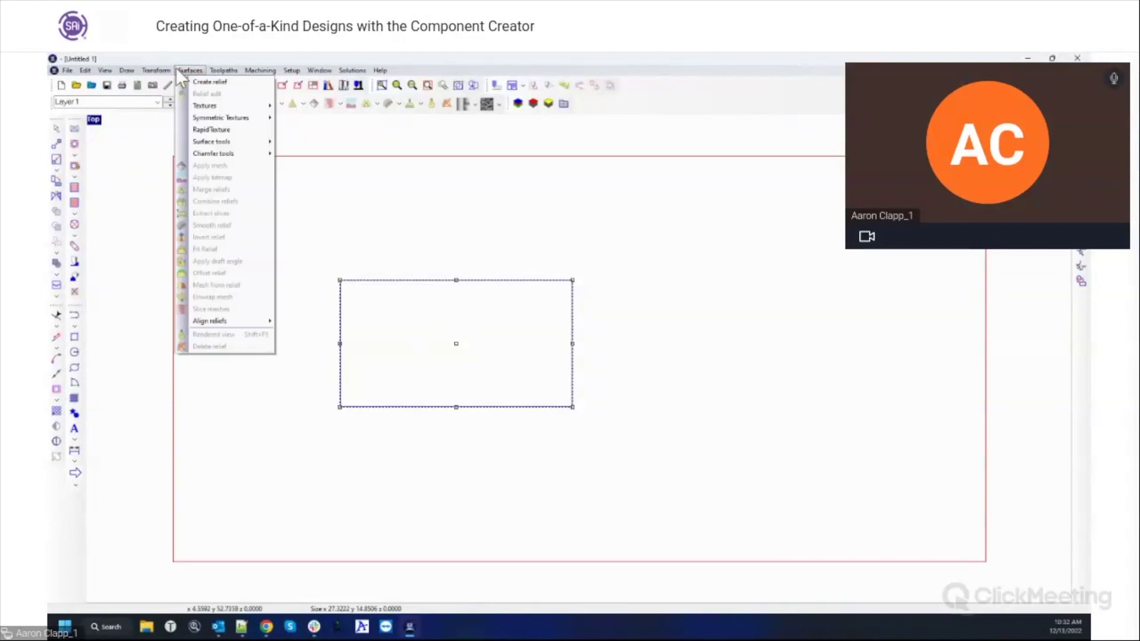
mouse_move(156, 72)
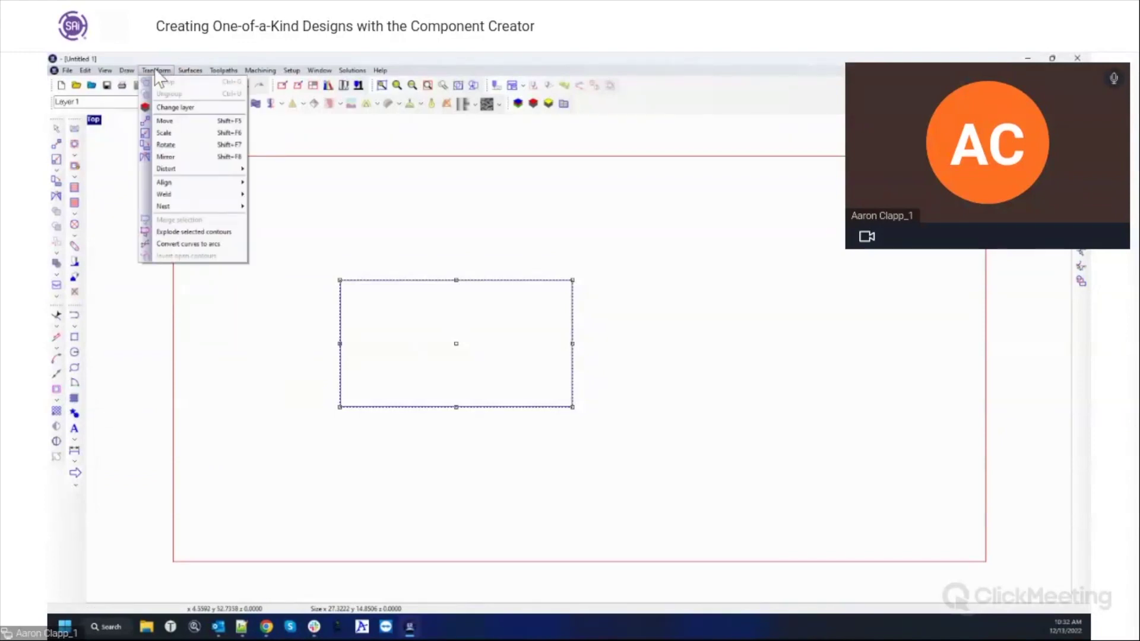
left_click(156, 71)
left_click(127, 70)
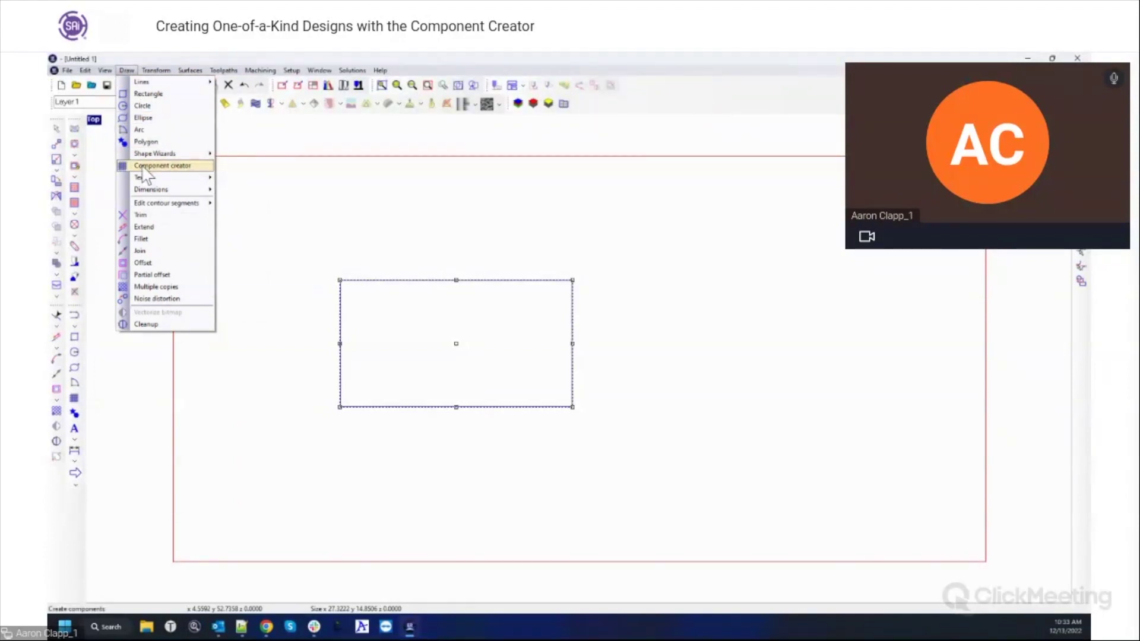
left_click(143, 167)
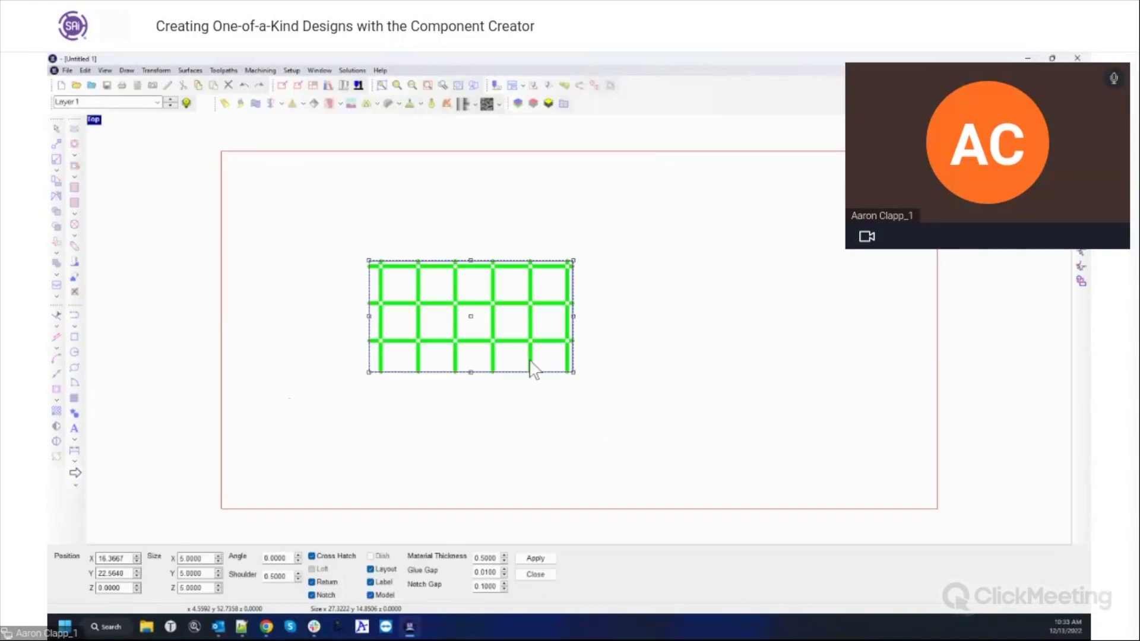
mouse_move(348, 305)
left_mouse_down()
mouse_move(339, 329)
mouse_move(311, 330)
mouse_move(352, 319)
mouse_move(345, 334)
mouse_move(340, 319)
left_mouse_up()
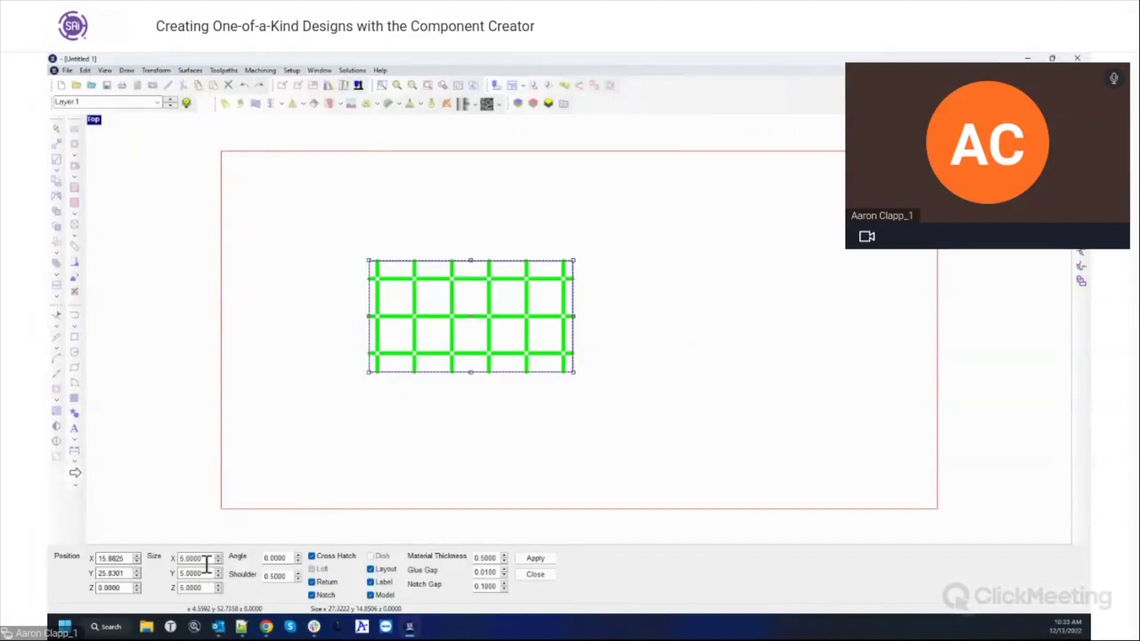
- Set the component grid's size to X 7 and Y 5
left_click_drag(179, 558, 211, 558)
type("7")
key("Tab")
type("7")
key("Tab")
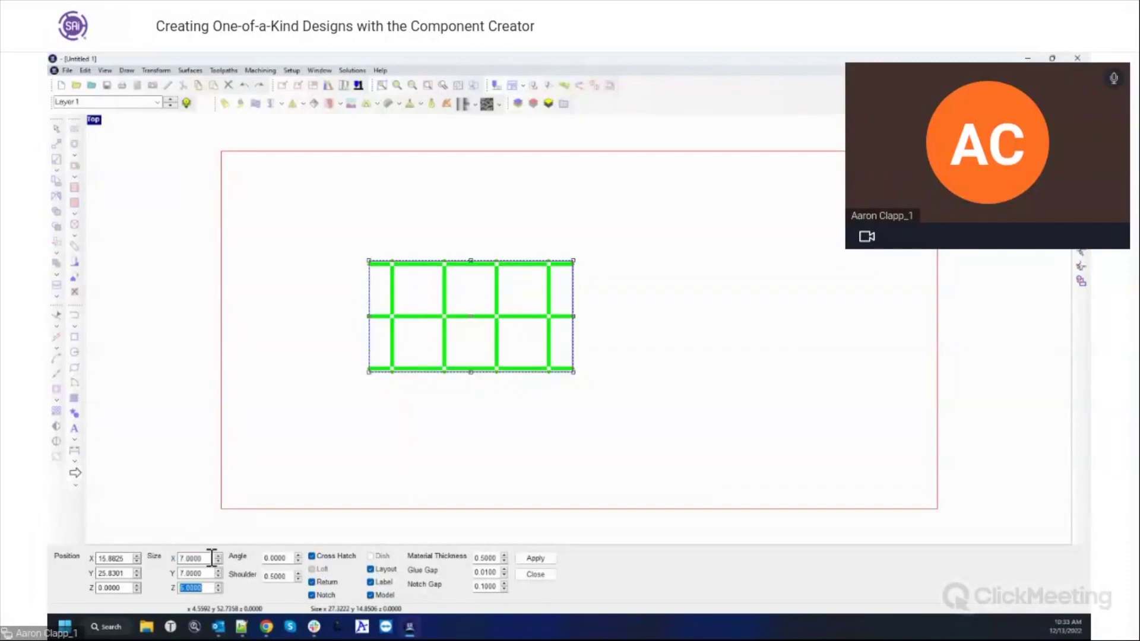
key("shift+Tab")
type("5")
key("Tab")
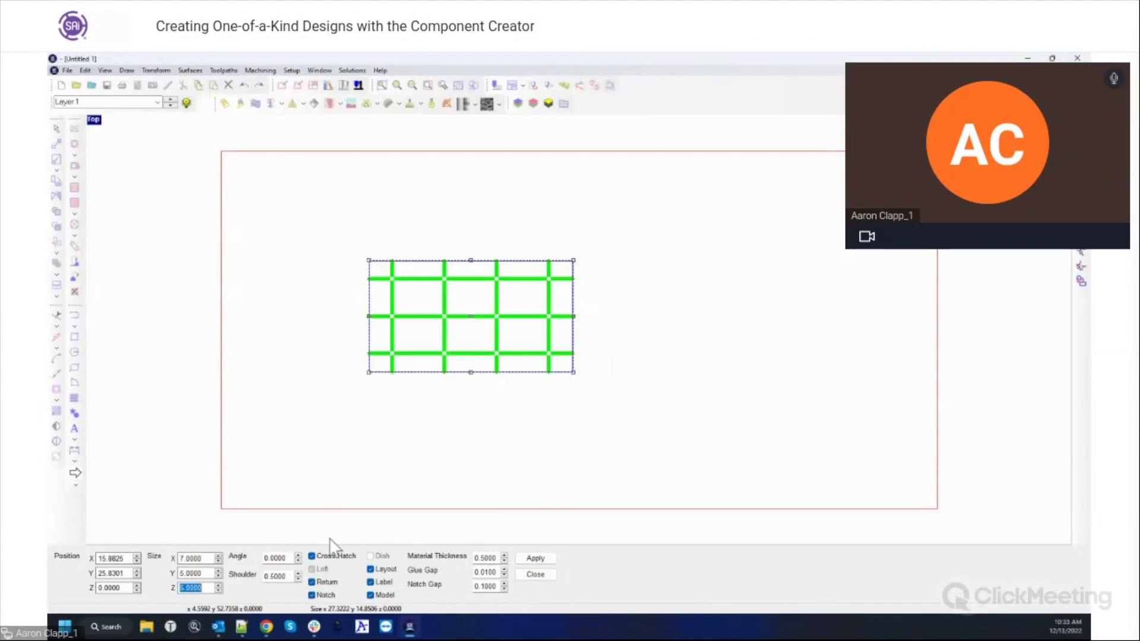
- Try the grid rotated to an angle of 8 and with Cross Hatch off, restoring angle 0 and Cross Hatch
left_click(298, 555)
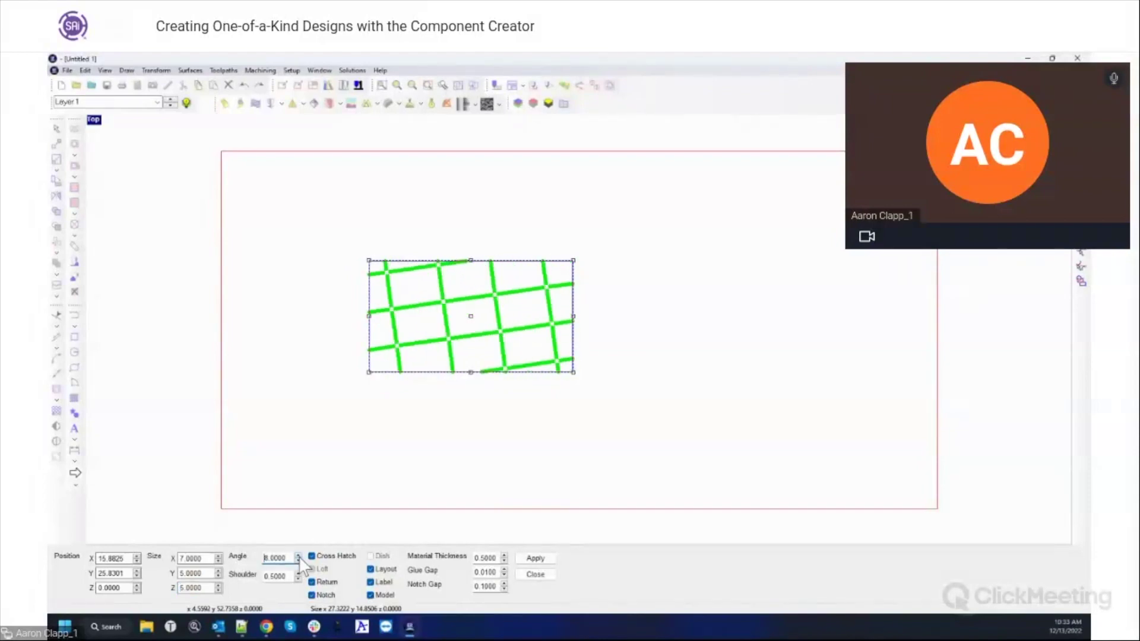
left_click(298, 561)
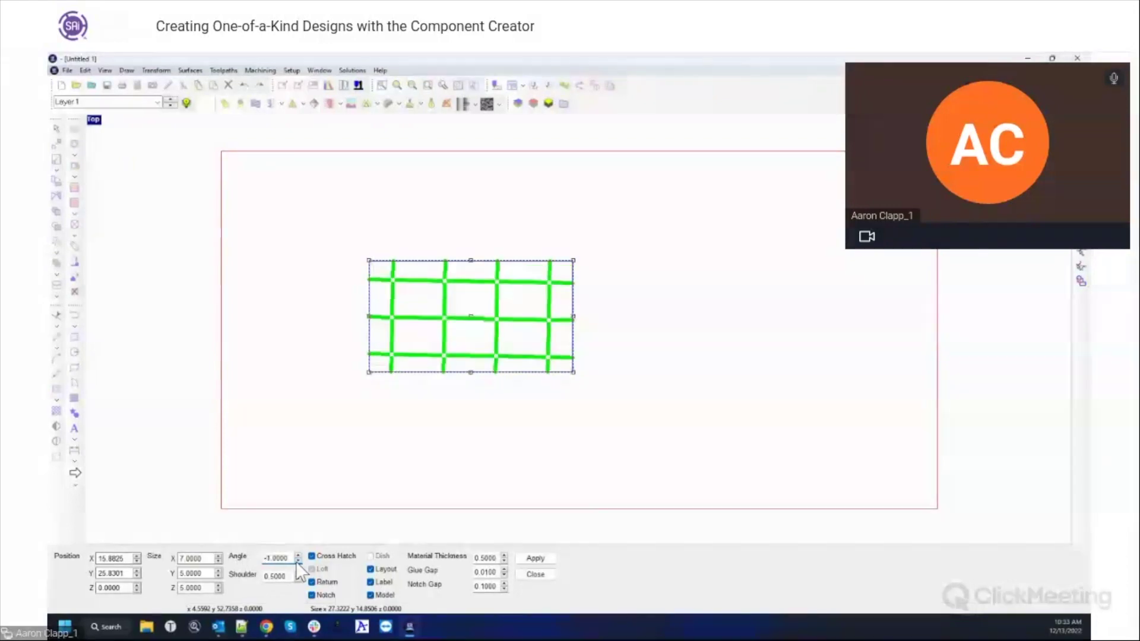
left_click(298, 556)
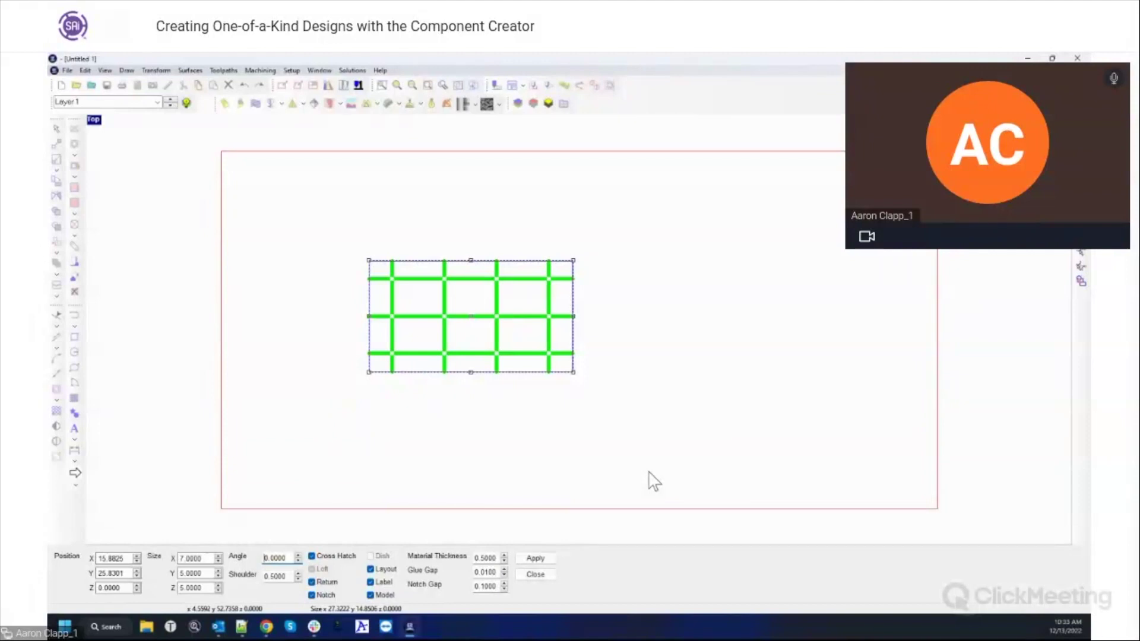
left_click(313, 557)
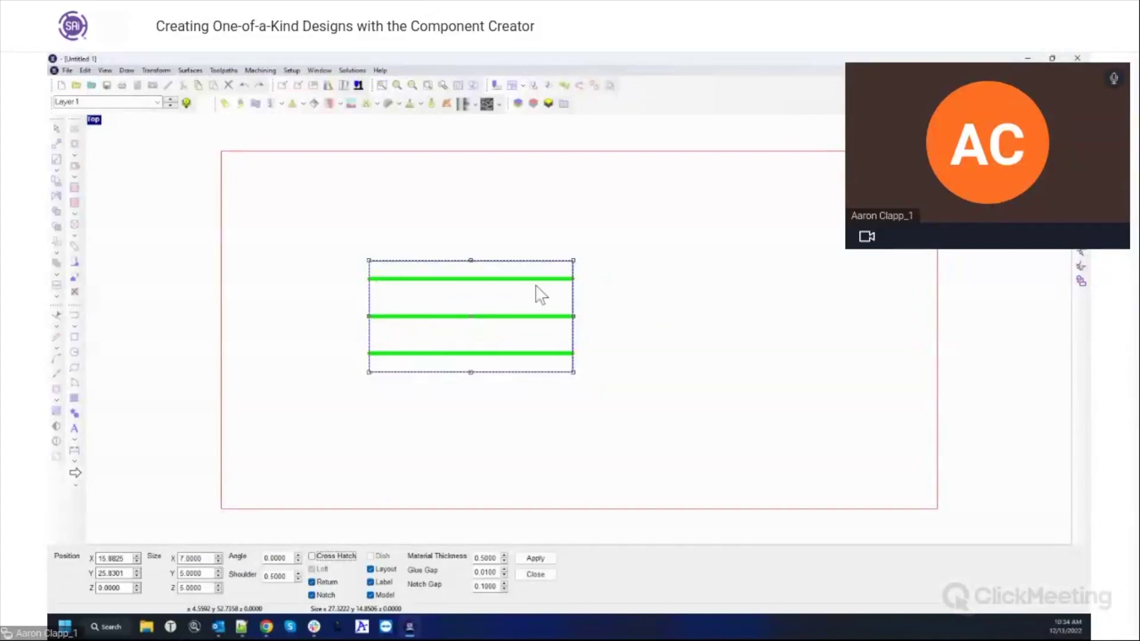
left_click(312, 556)
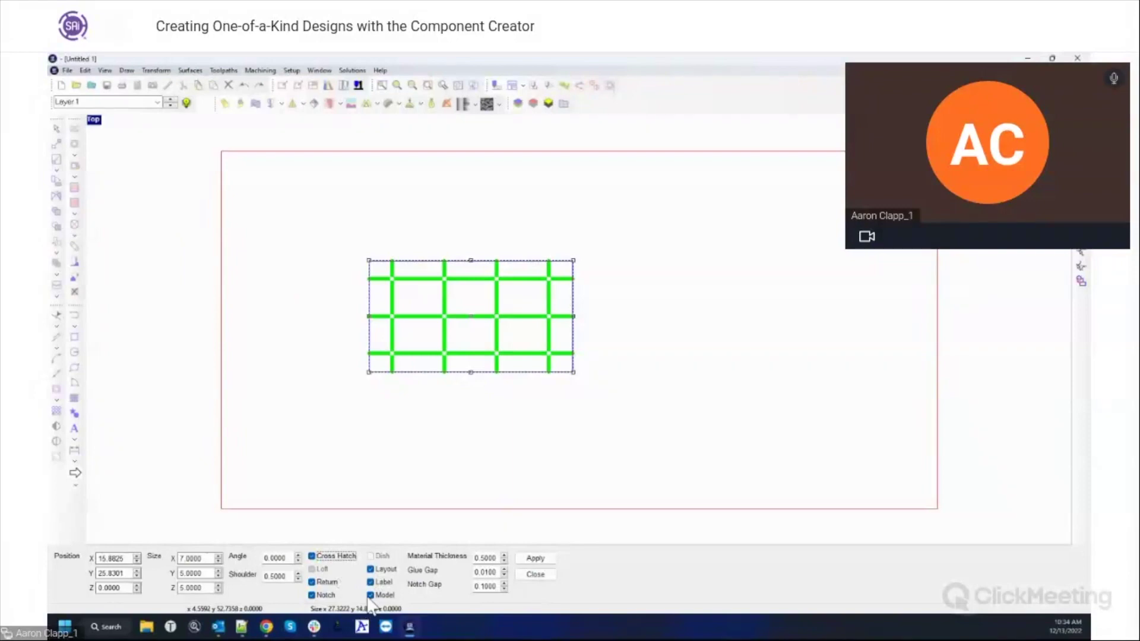
- Generate the cross-hatch components with material thickness 0.5, glue gap 0.01 and notch gap 0.1
double_click(499, 558)
left_click(498, 586)
left_click(475, 573)
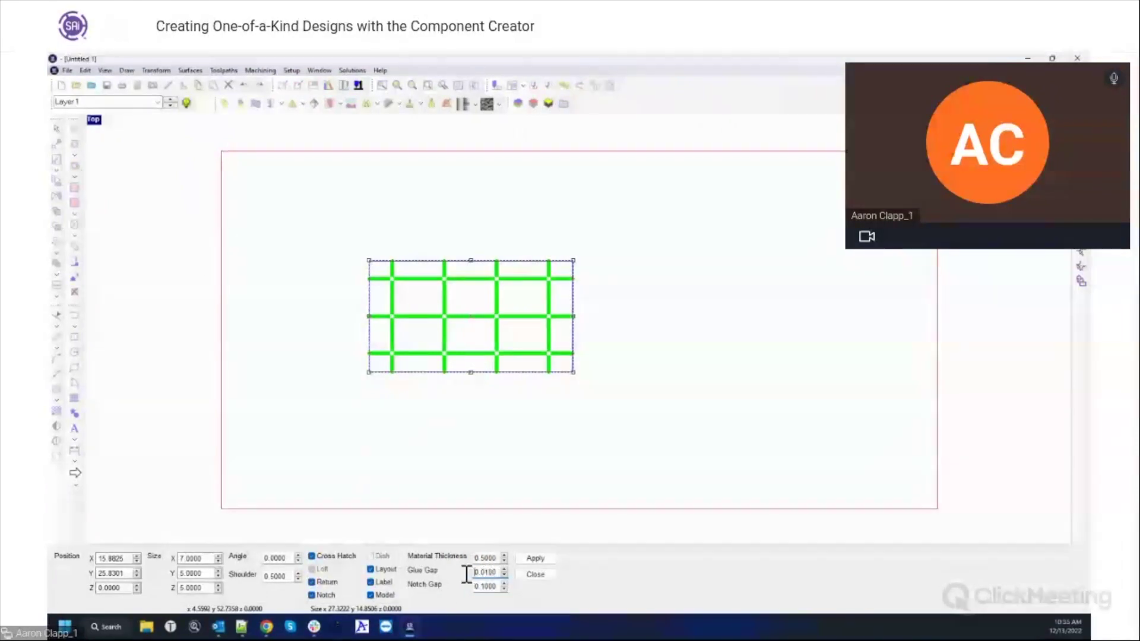
double_click(480, 573)
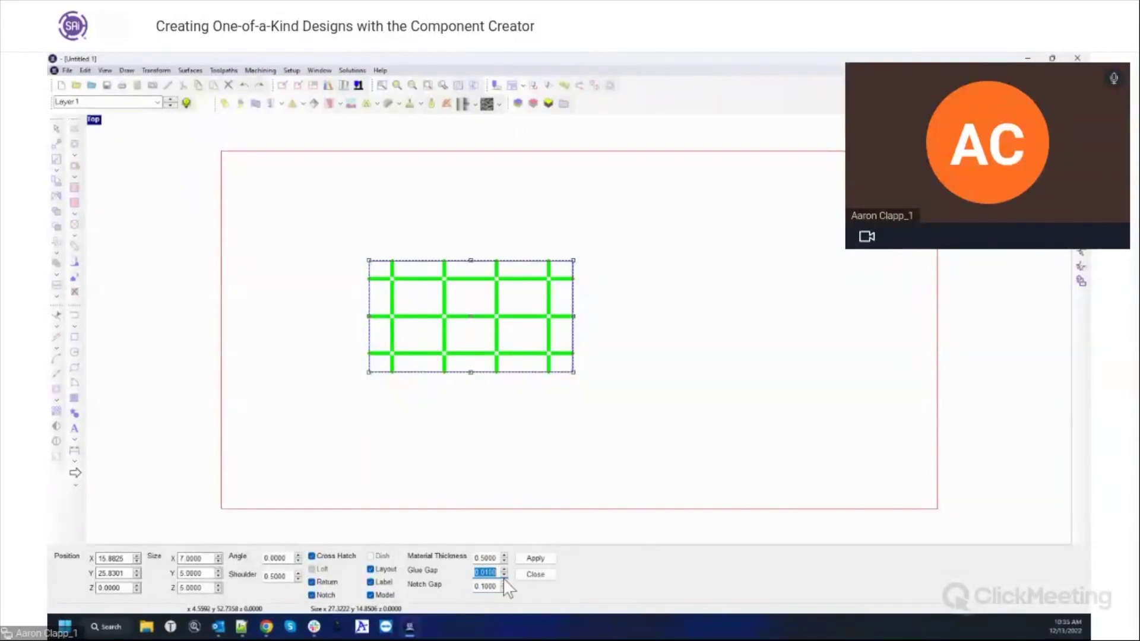
left_click(540, 558)
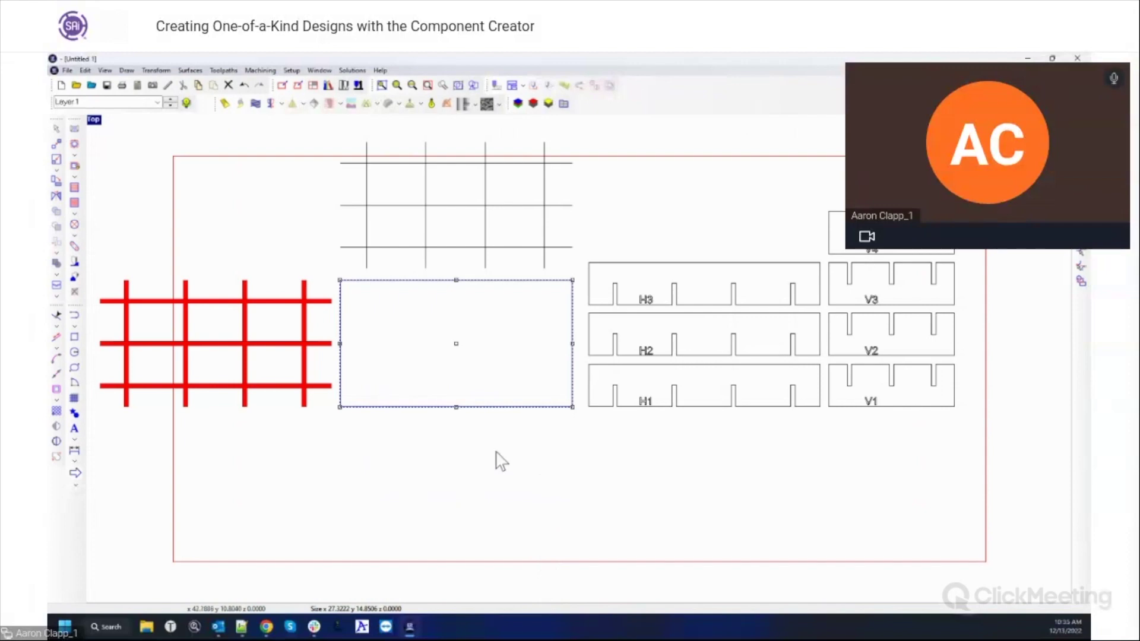
- Examine the solid model, the assembled outlines and the flat notched parts in the Perspective view
double_click(95, 126)
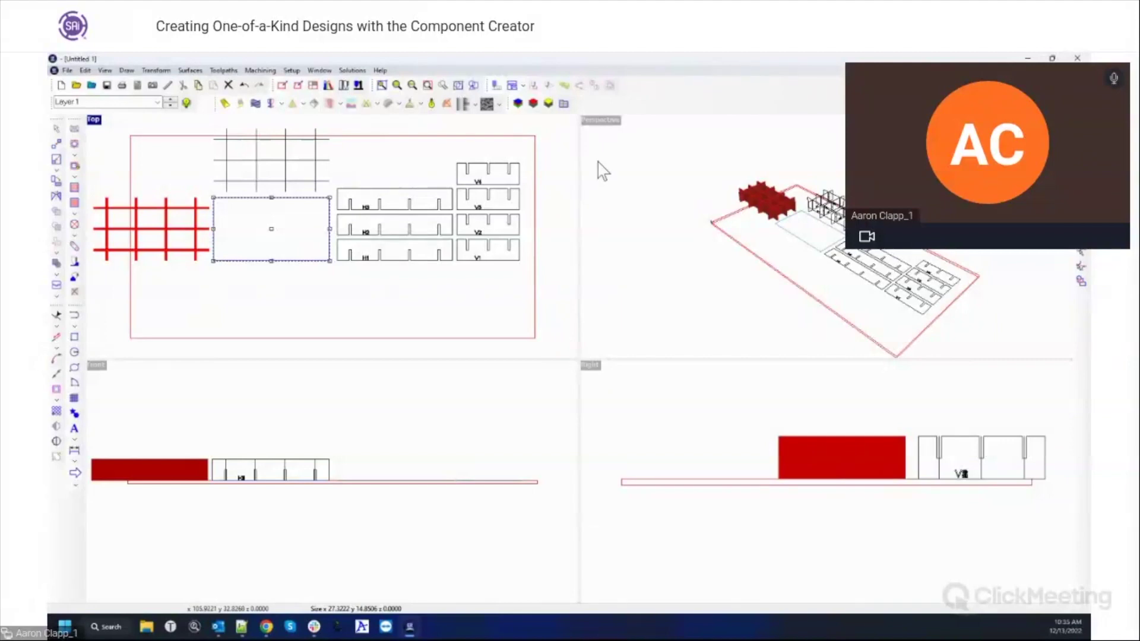
double_click(607, 123)
middle_click_drag(489, 335, 686, 353)
scroll(607, 360, "down", 4)
scroll(525, 345, "up", 8)
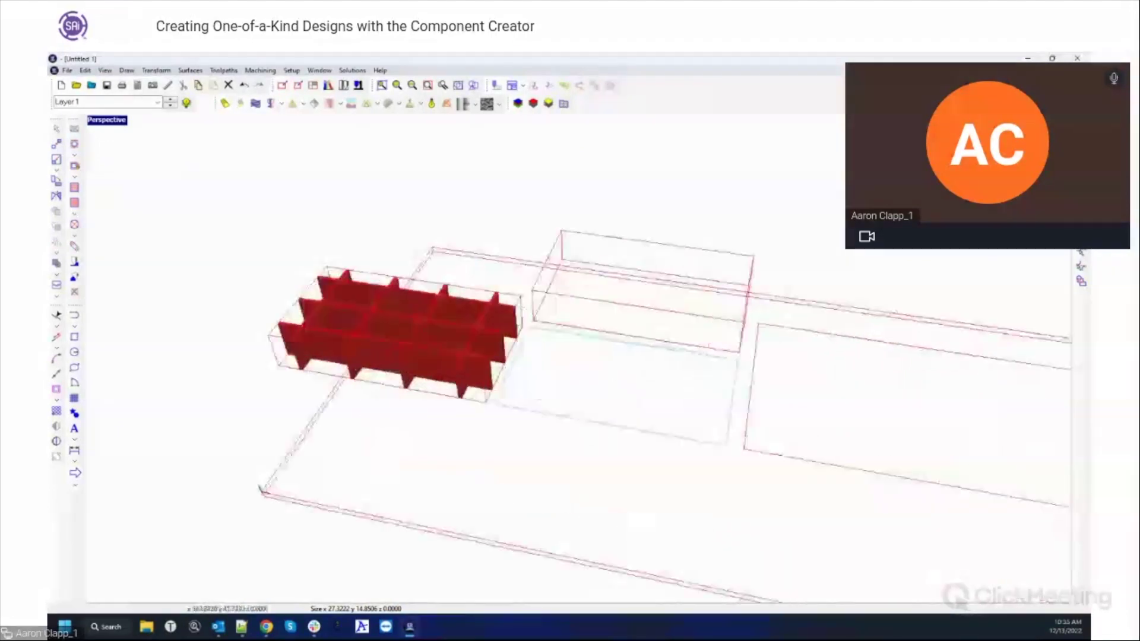
middle_click_drag(443, 358, 806, 487)
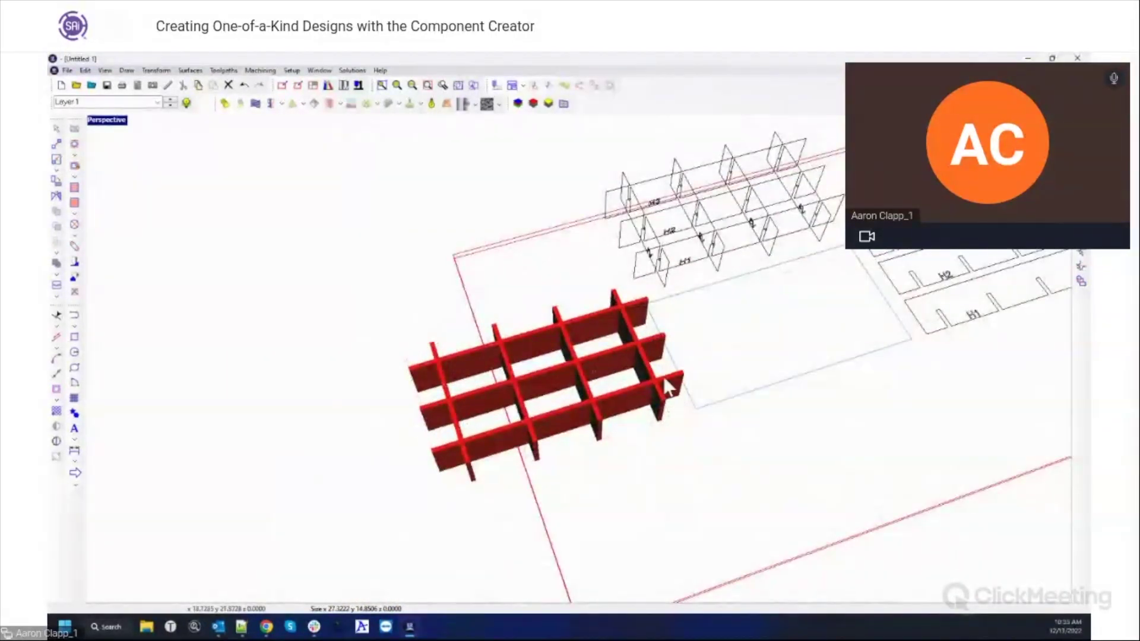
middle_click_drag(435, 393, 593, 400)
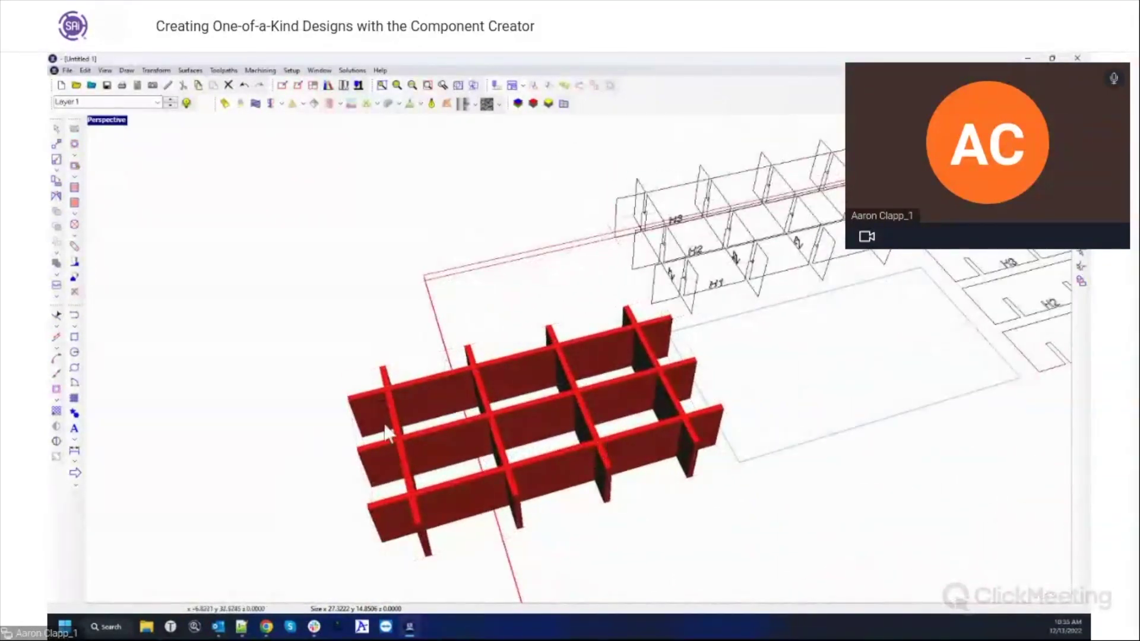
middle_click_drag(868, 407, 609, 257)
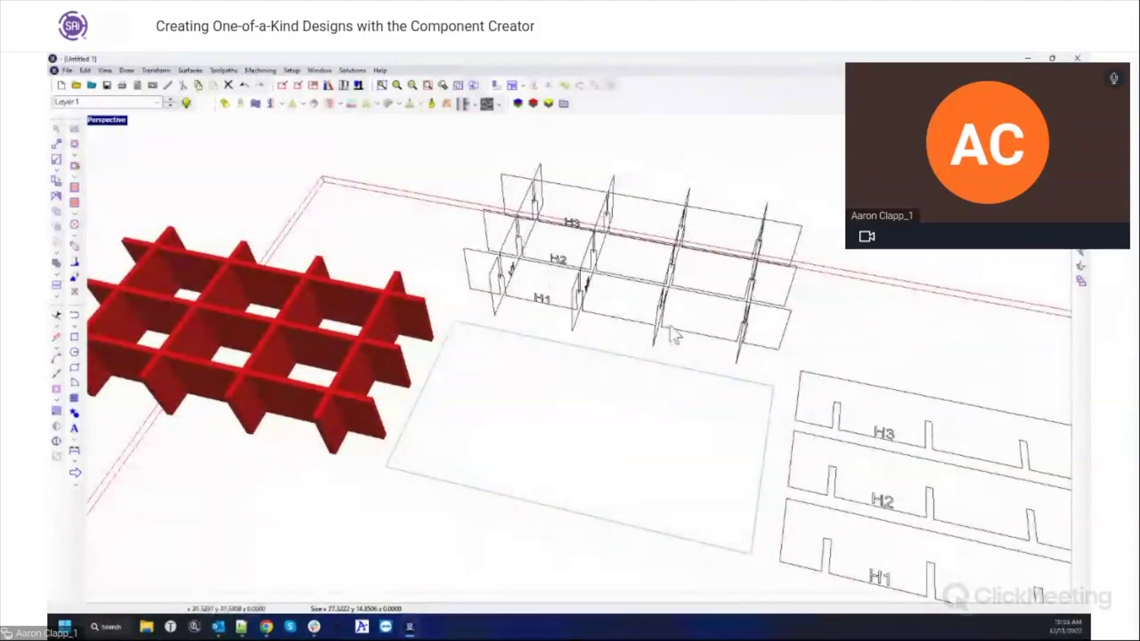
middle_click_drag(331, 251, 568, 314)
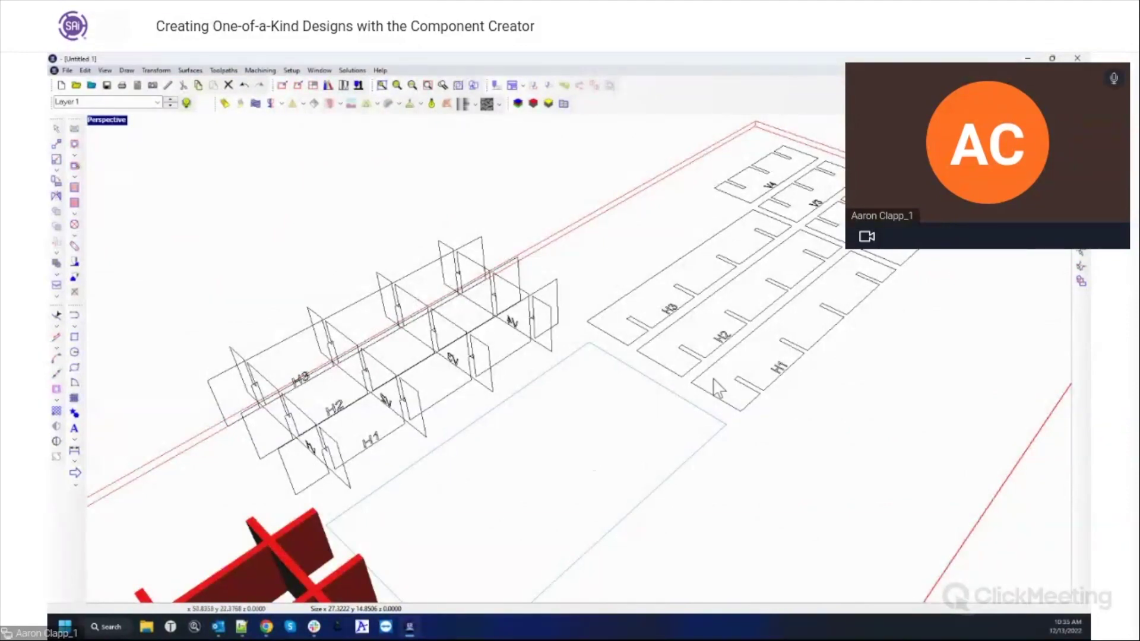
scroll(709, 392, "up", 6)
scroll(634, 343, "down", 6)
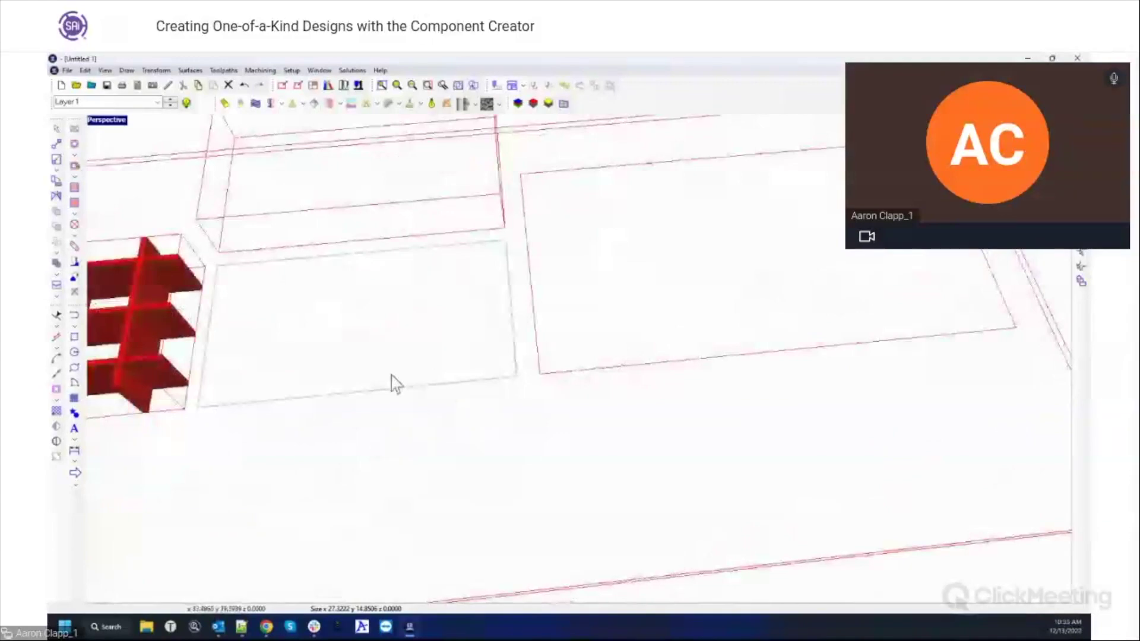
scroll(484, 272, "up", 4)
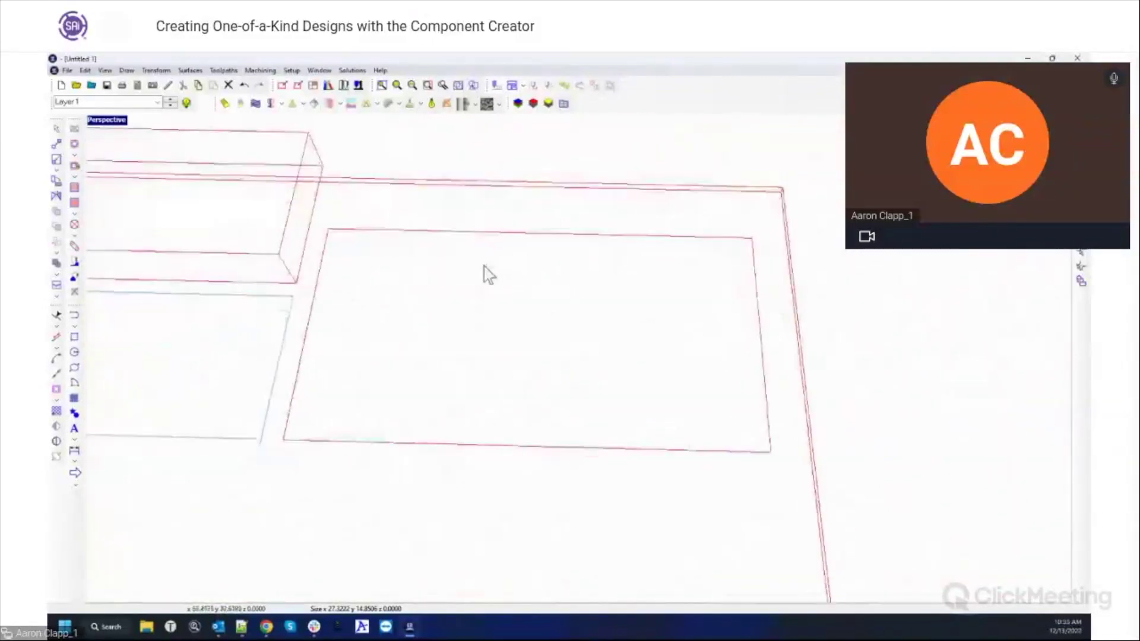
scroll(484, 272, "down", 4)
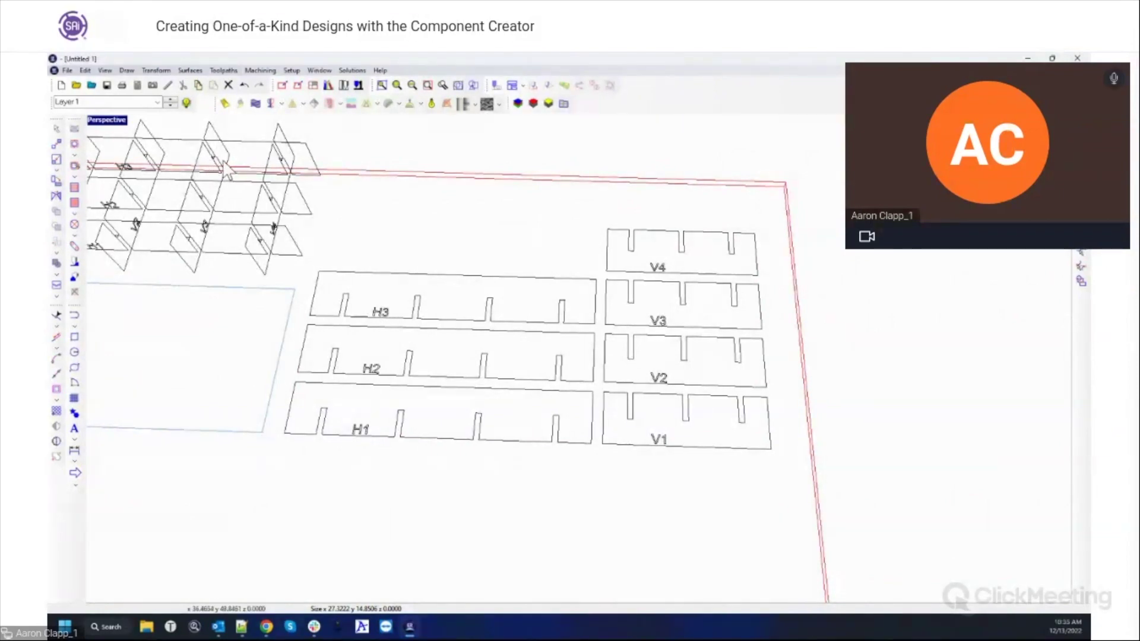
- Delete the rectangle and all the generated components in the Top view
double_click(110, 121)
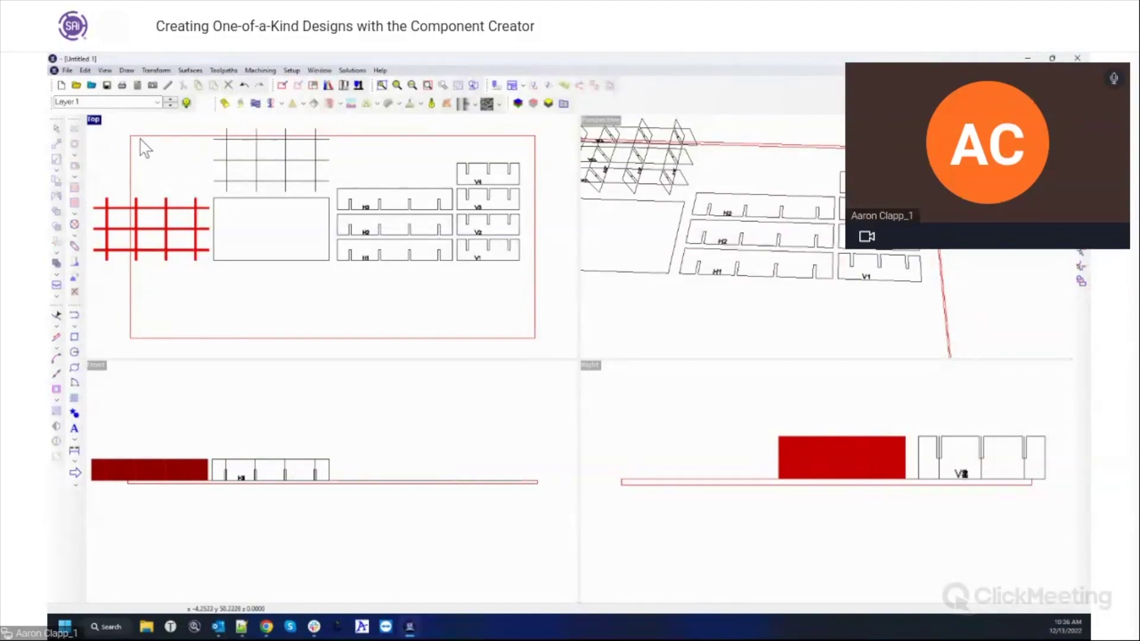
double_click(95, 121)
scroll(191, 204, "down", 4)
scroll(163, 185, "up", 1)
scroll(121, 148, "up", 1)
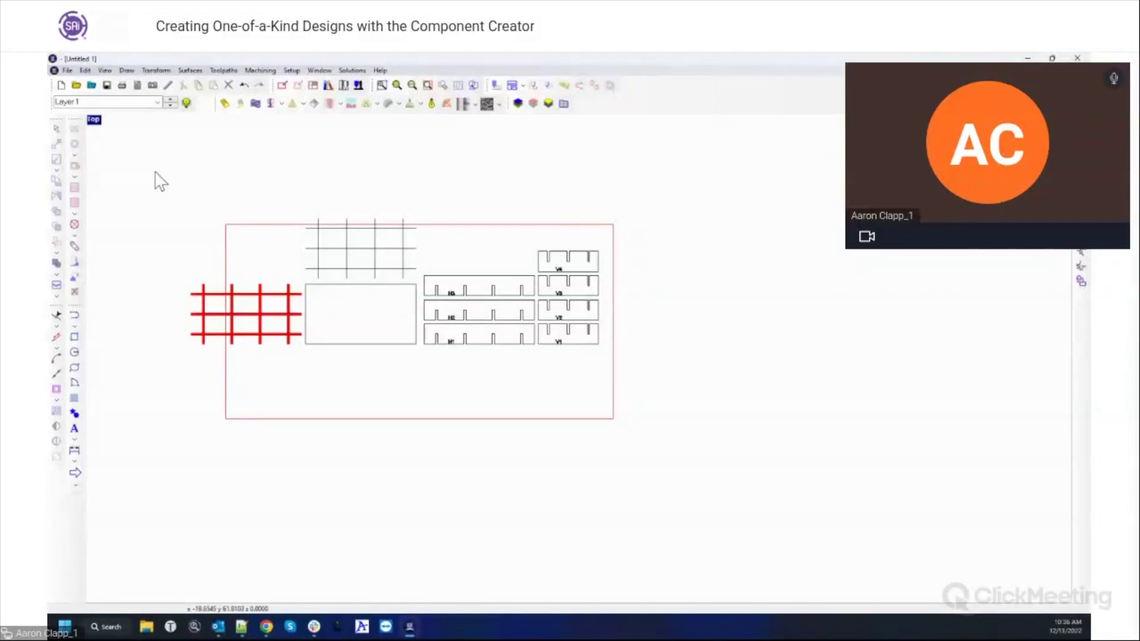
left_click_drag(642, 384, 651, 396)
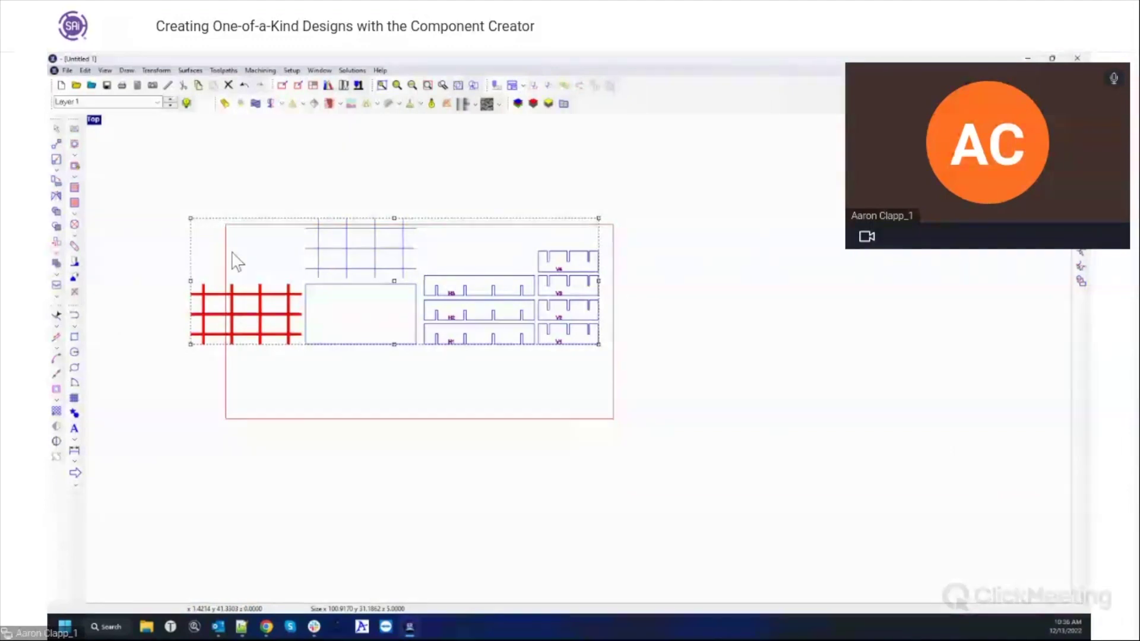
- Draw a new rectangle near the middle of the sheet, starting at about X 23.22, Y 27.80
left_click(348, 285)
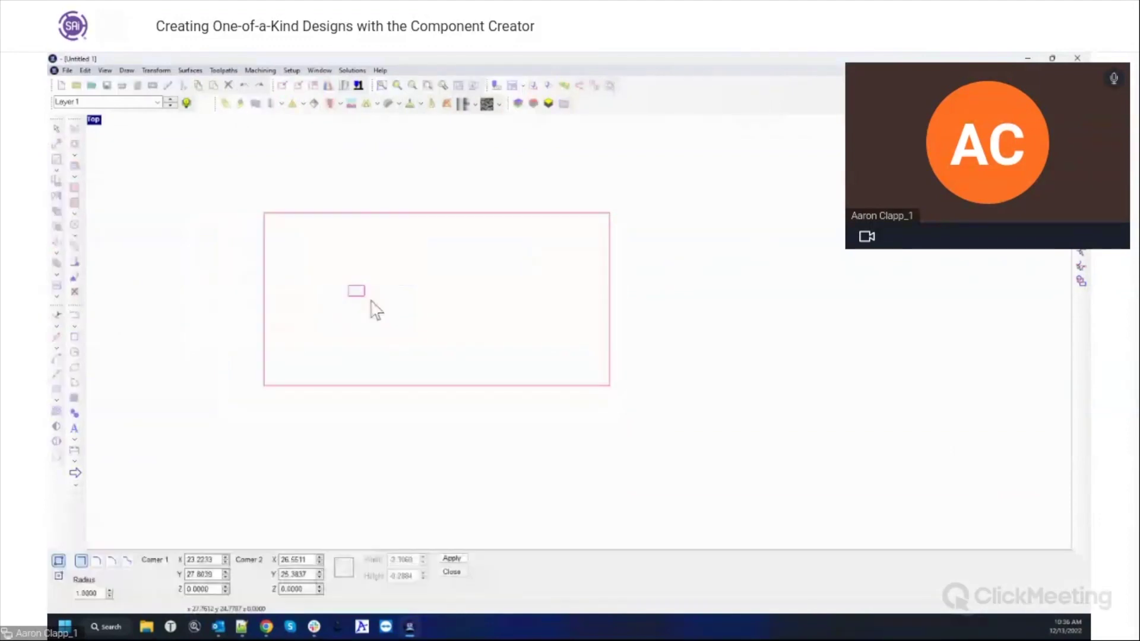
left_click(463, 348)
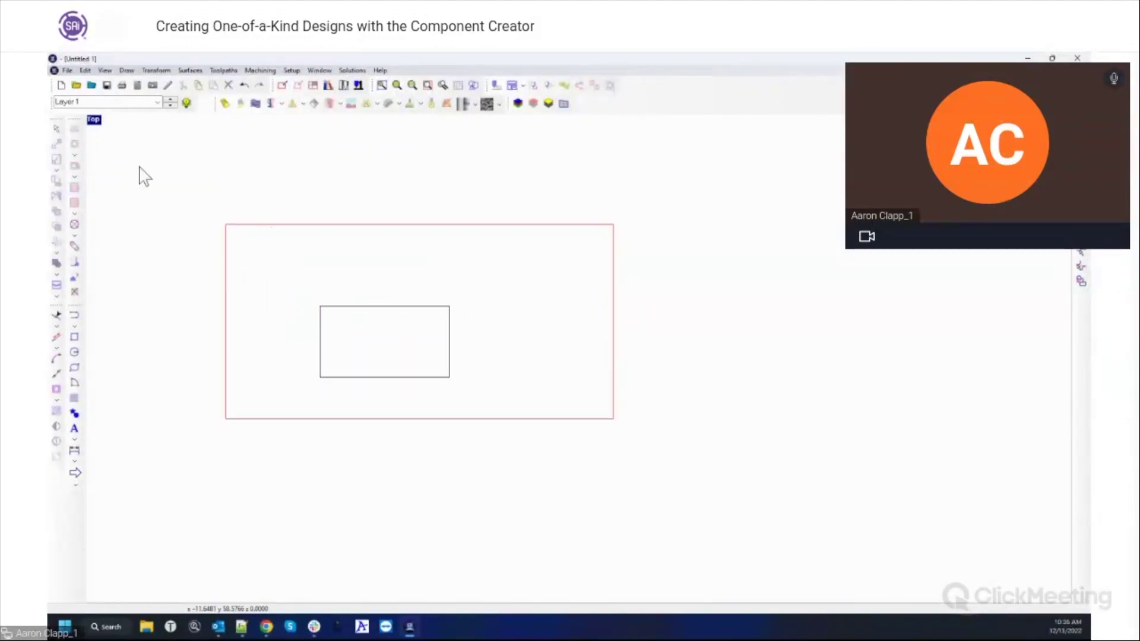
- Draw two circles centred on the rectangle's upper-left and lower-right corners, reaching the midpoints of its top and right edges respectively
left_click(75, 352)
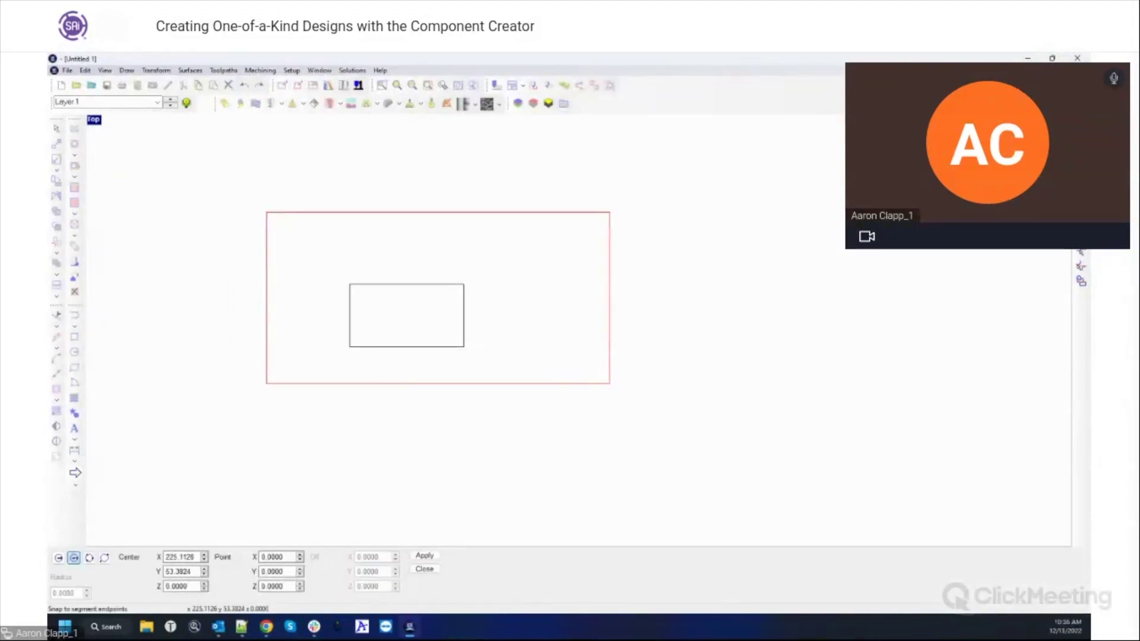
left_click(350, 284)
left_click(406, 284)
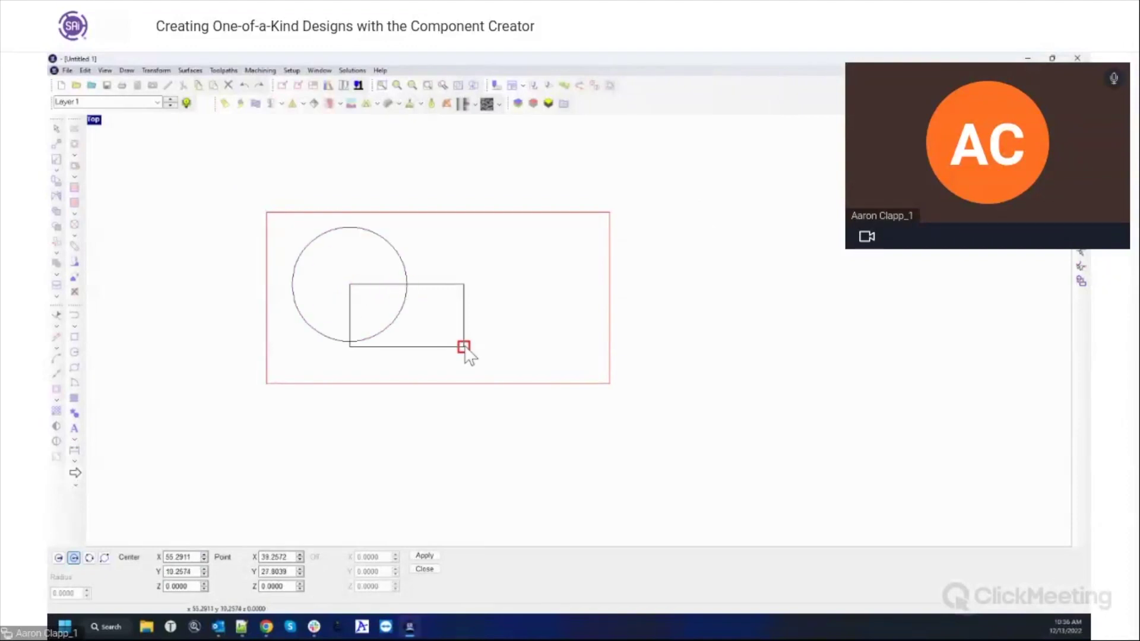
left_click(464, 347)
left_click(464, 316)
key("Escape")
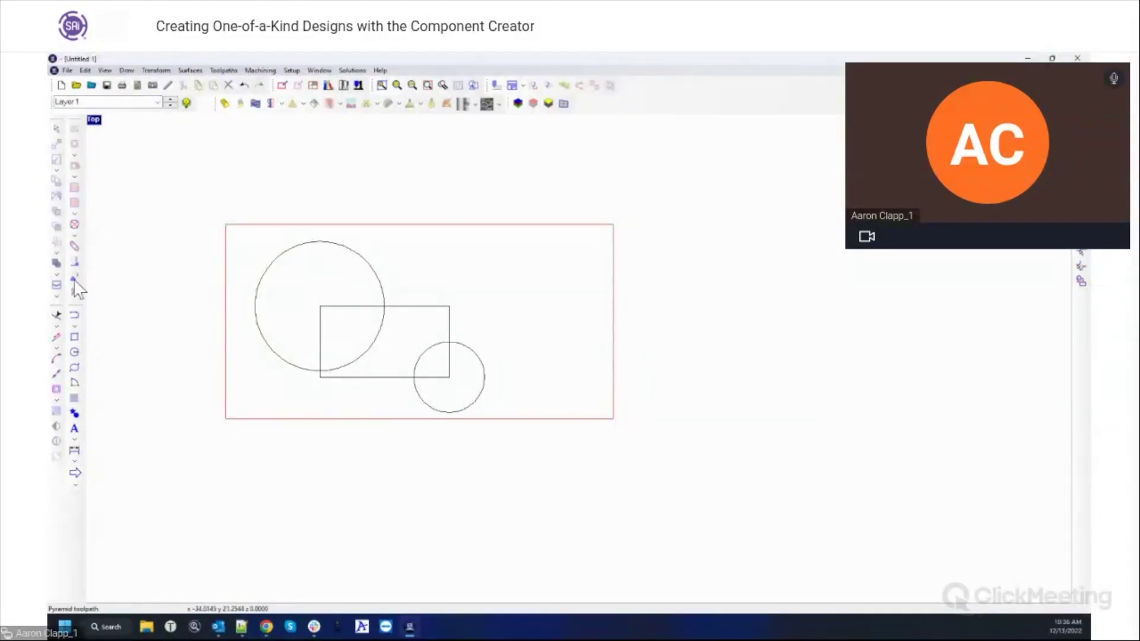
- Weld the rectangle and the two circles into a single joined outline
left_click_drag(219, 209, 552, 454)
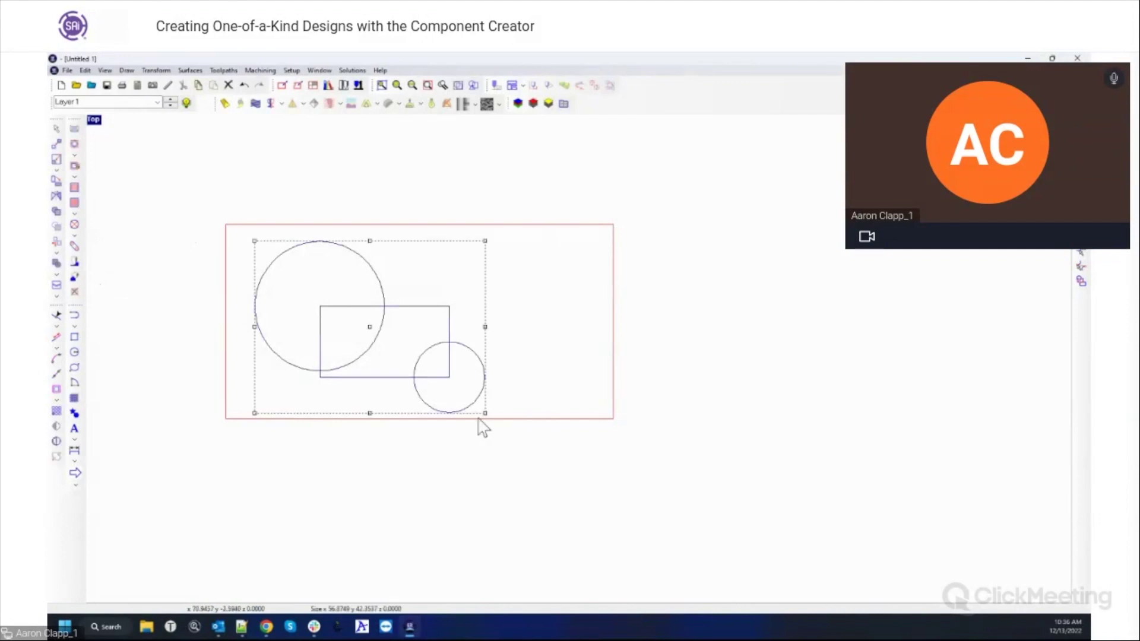
left_click(54, 265)
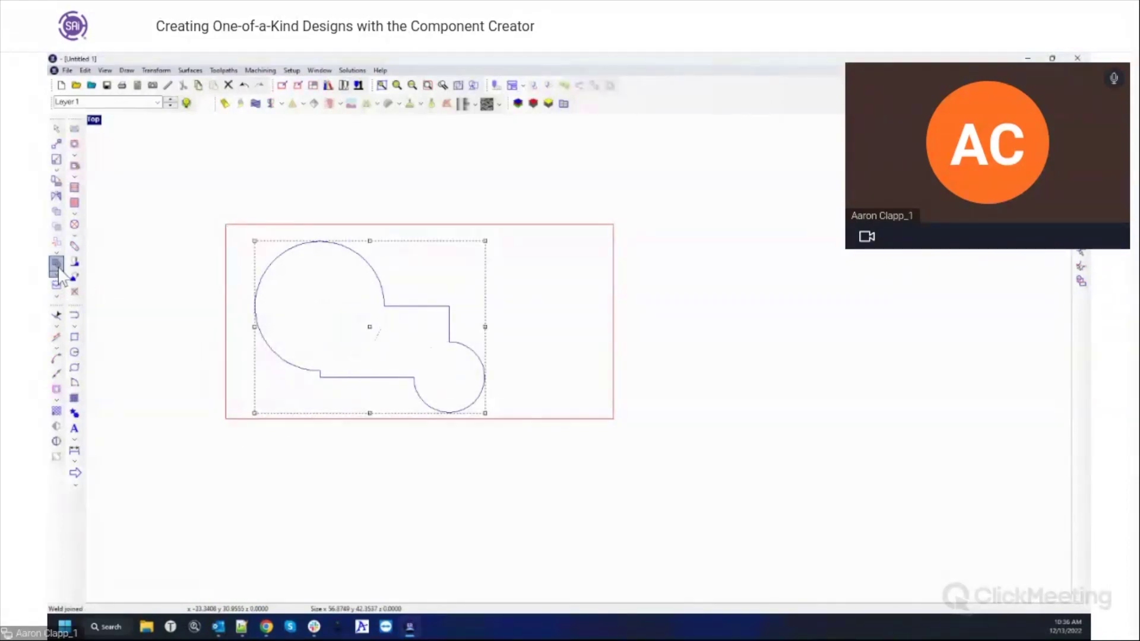
left_click(326, 430)
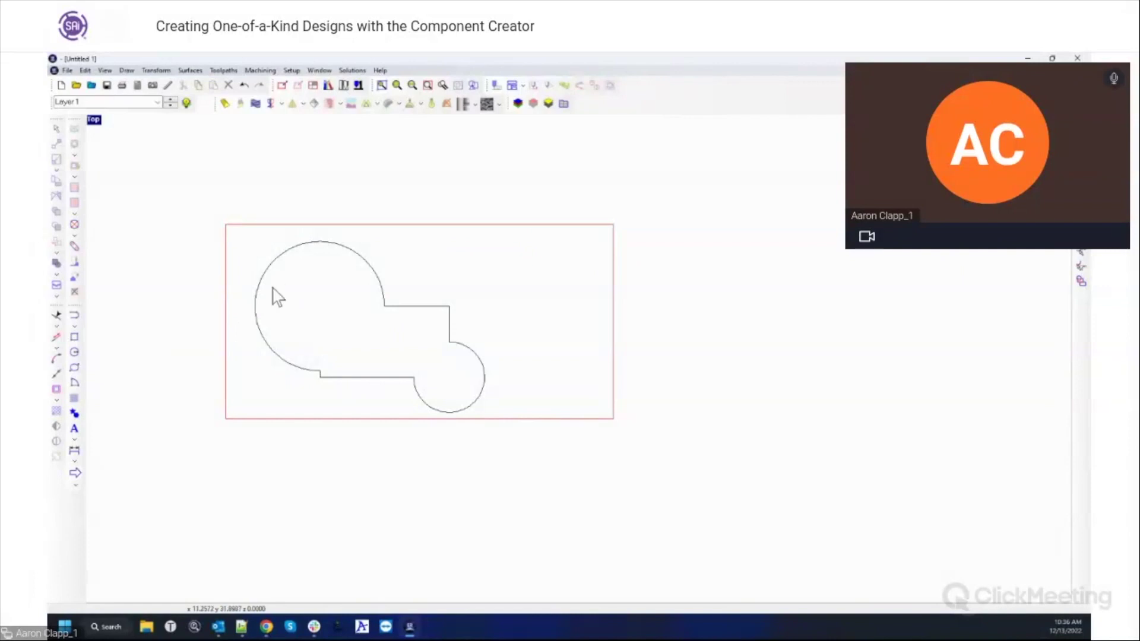
- Generate cross-hatch components from the welded outline with size 7 × 5 × 5, shifting the grid to about X 25.40, Y 30.17
left_click(270, 274)
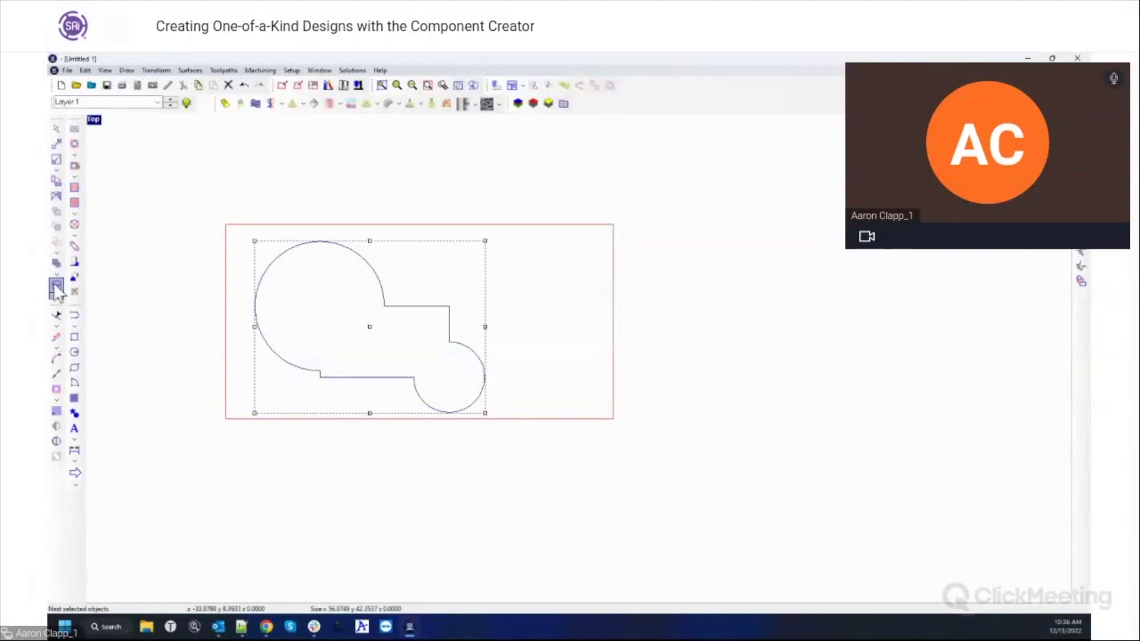
left_click(76, 411)
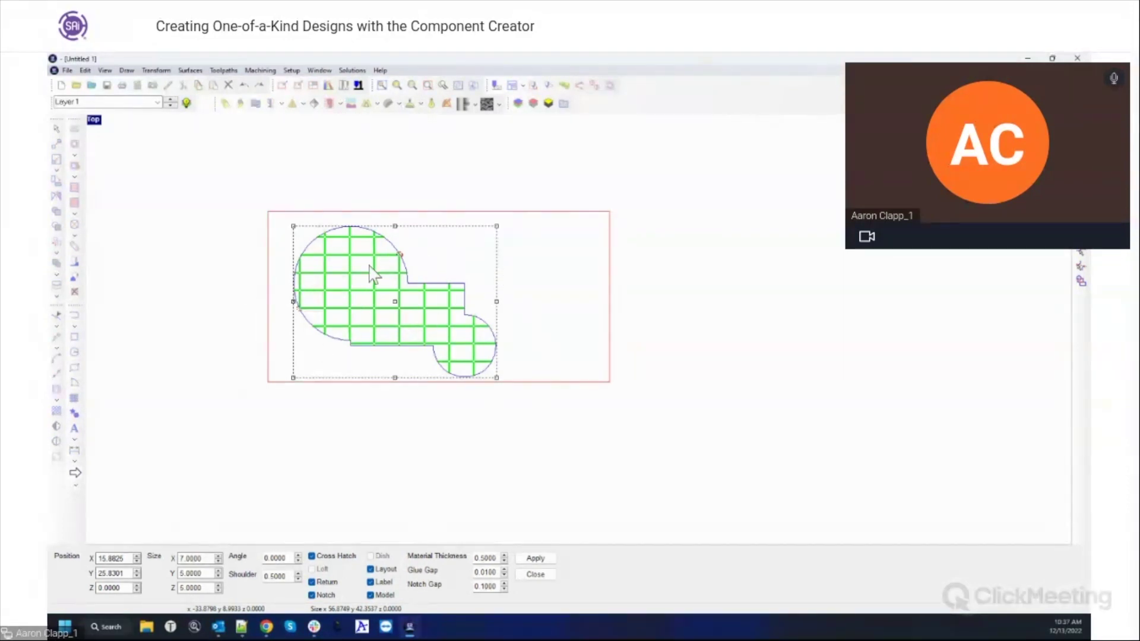
left_click_drag(364, 300, 350, 286)
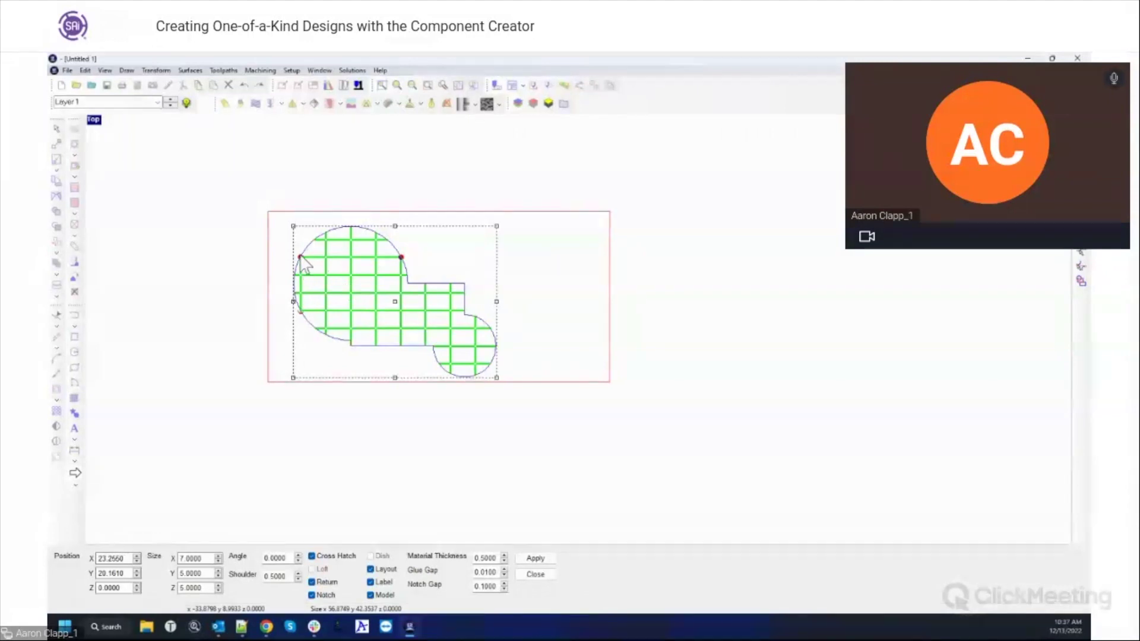
left_click(359, 276)
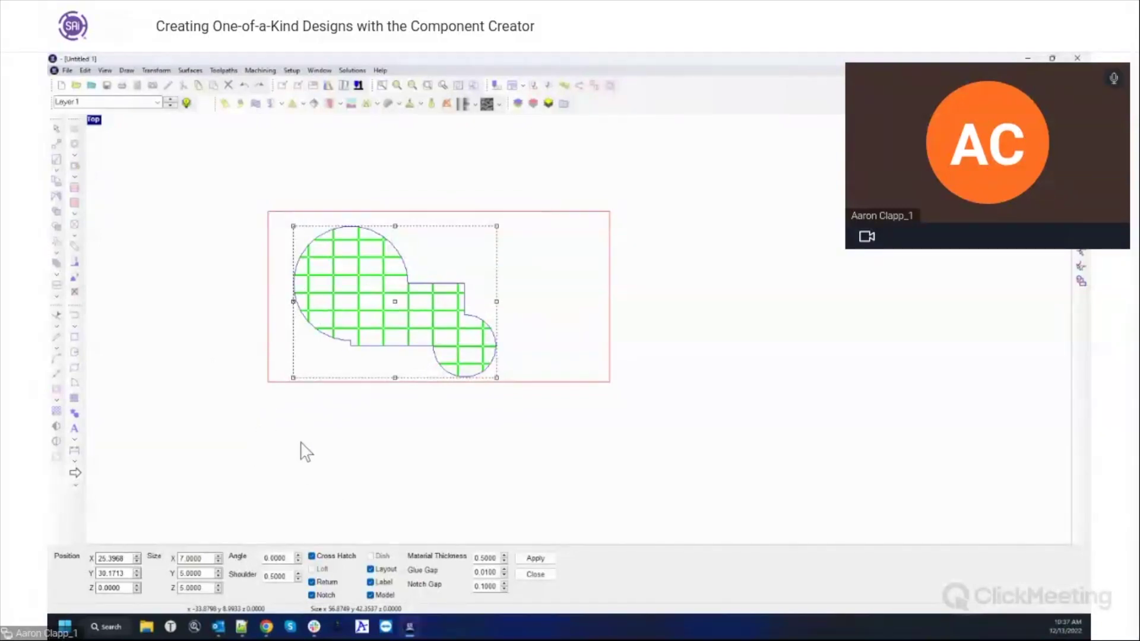
left_click(547, 573)
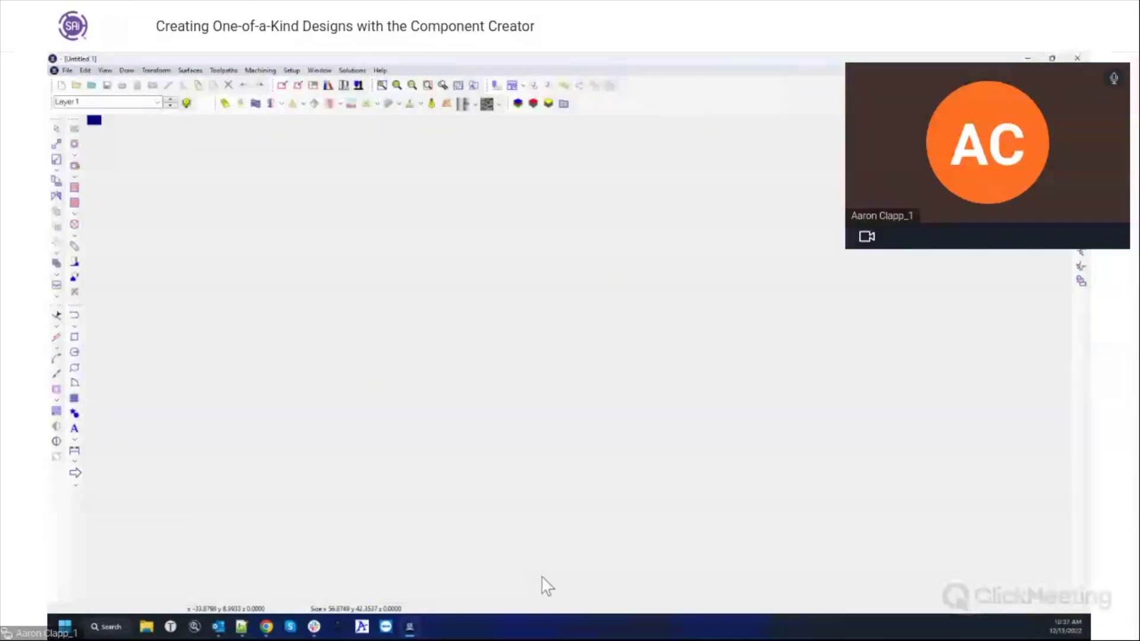
- Delete the flat notched parts beside the sheet and the assembled outlines above it
scroll(438, 454, "up", 5)
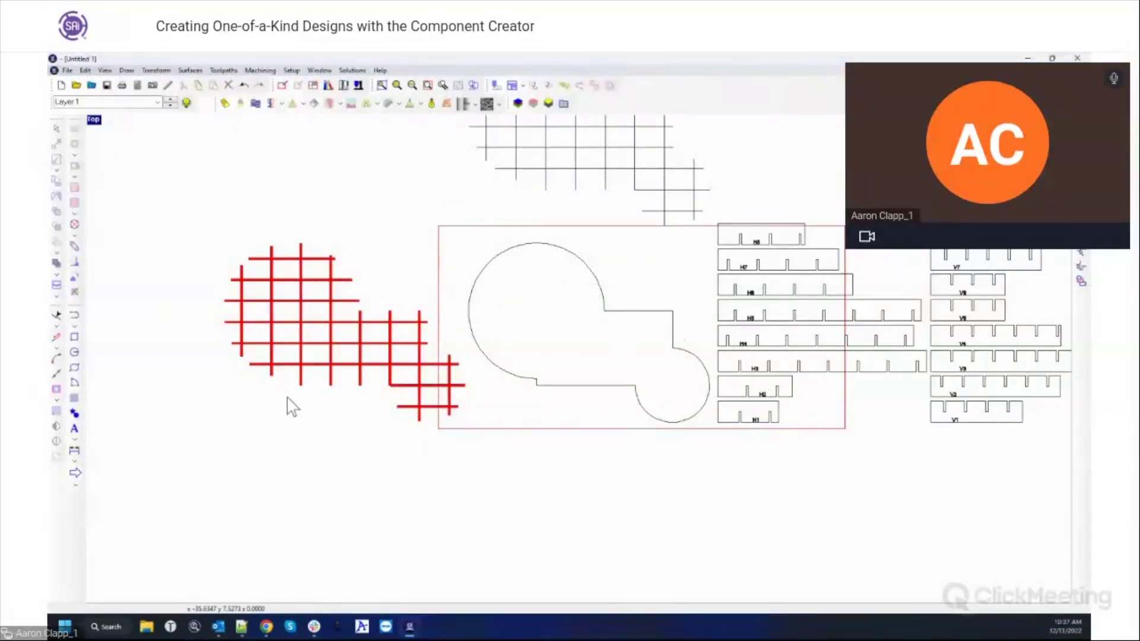
scroll(289, 404, "down", 4)
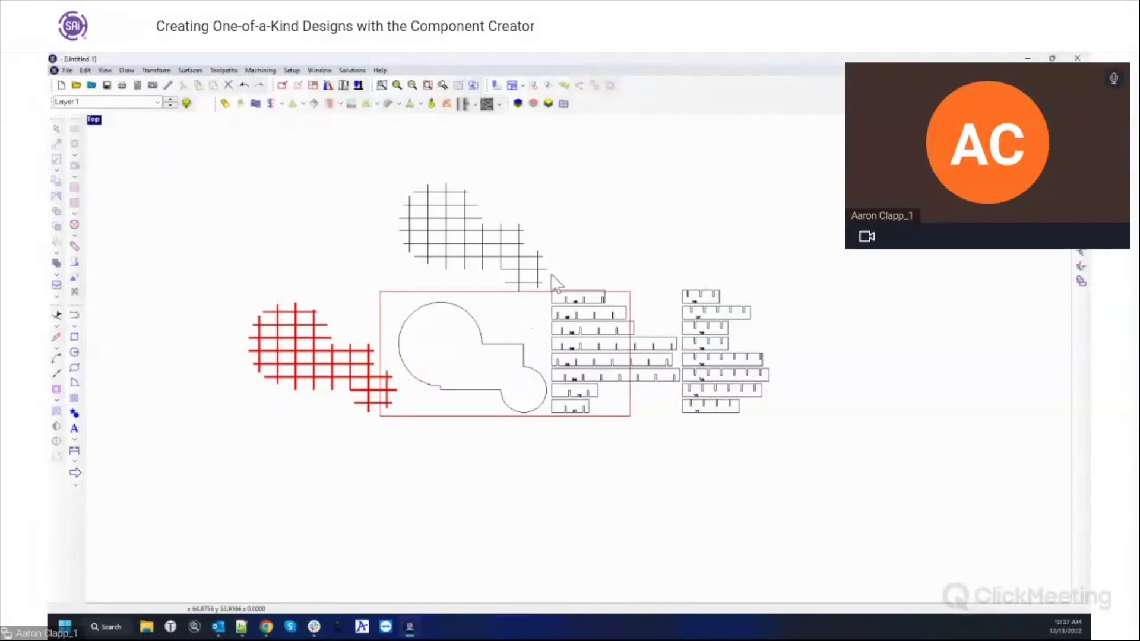
left_click_drag(558, 291, 796, 453)
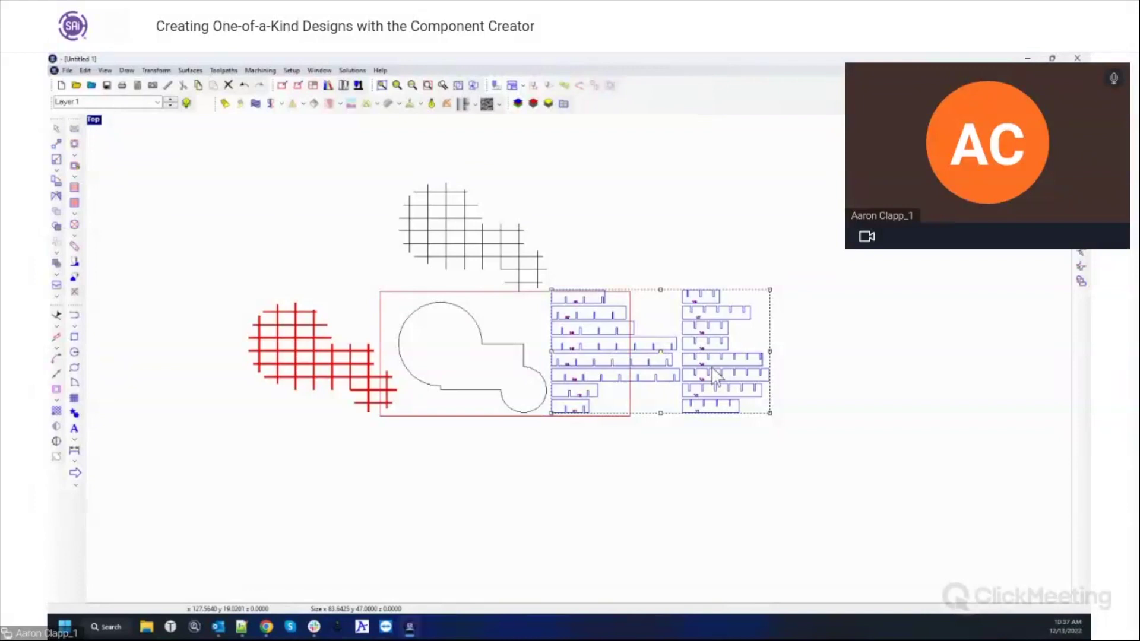
left_click(619, 298)
left_click(603, 297)
key("Delete")
left_click_drag(345, 134, 564, 291)
key("Delete")
- Delete the red solid model and the welded outline, leaving the sheet empty
left_click(319, 343)
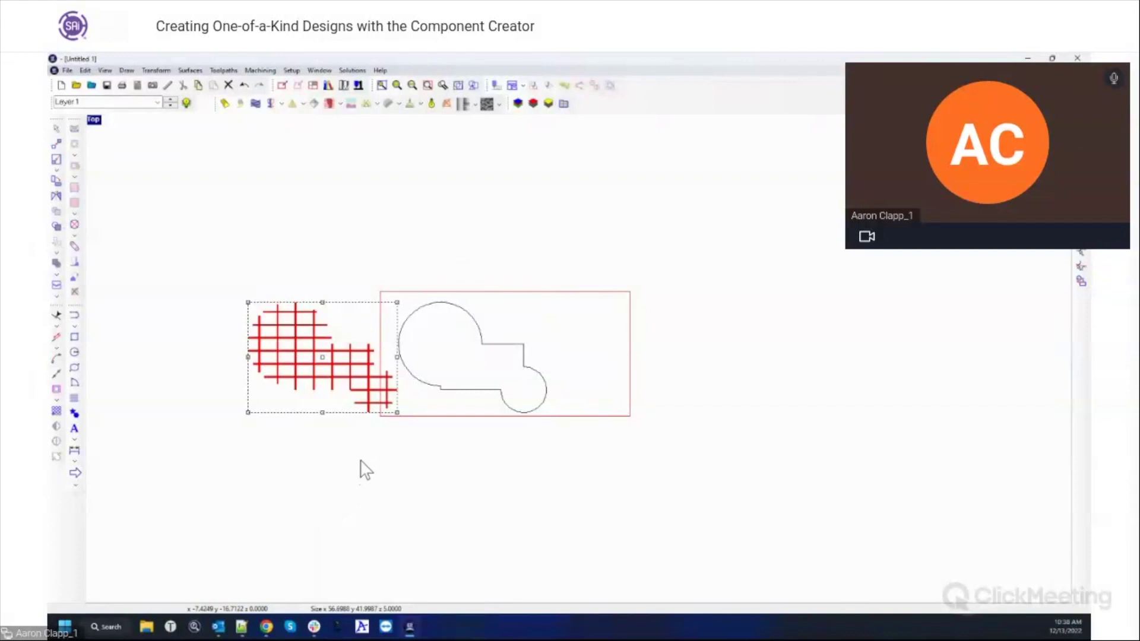
key("Delete")
left_click_drag(333, 259, 759, 538)
key("Delete")
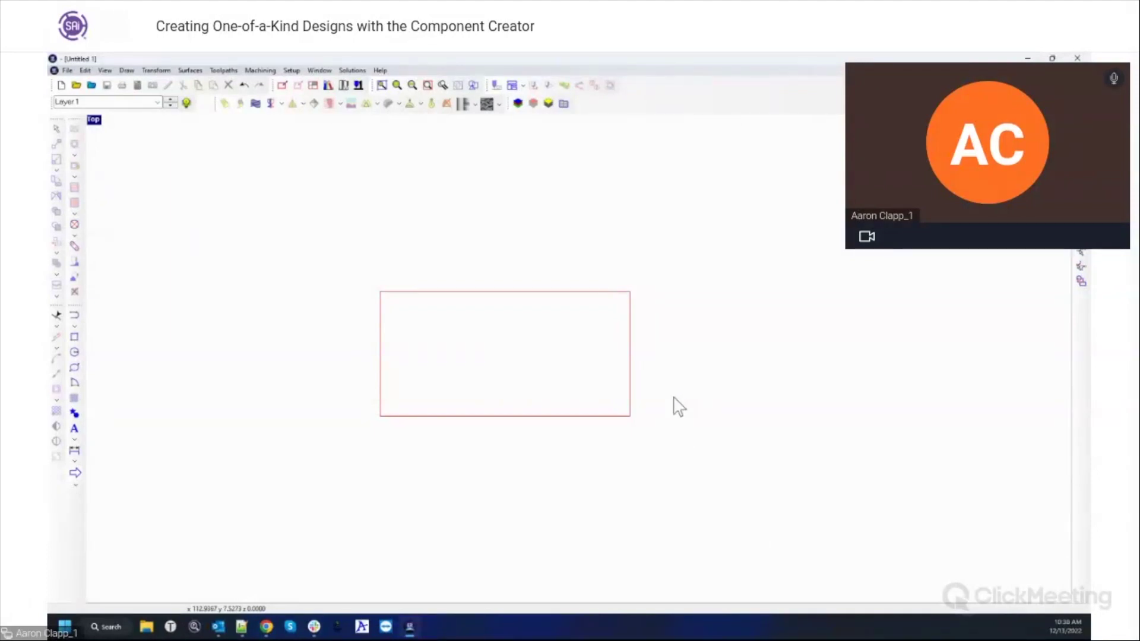
- Draw a rectangle about 46.70 × 19.25 near the middle of the sheet, starting at about X 22.12, Y 33.30
left_click(76, 340)
scroll(300, 371, "up", 2)
scroll(876, 255, "up", 2)
left_click(444, 259)
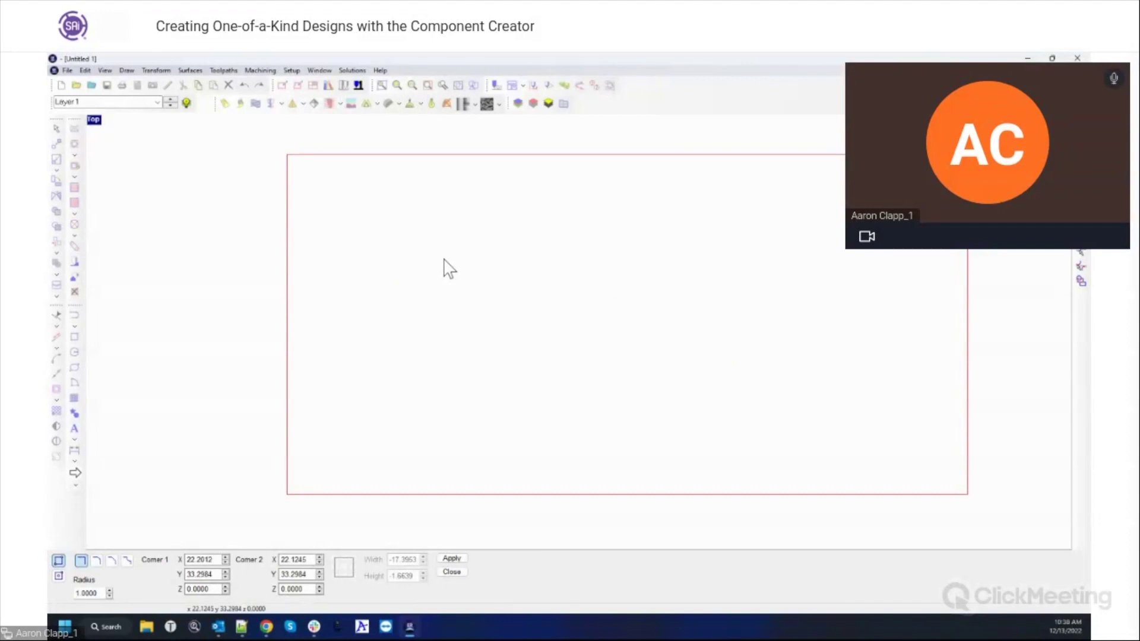
left_click(775, 394)
key("Escape")
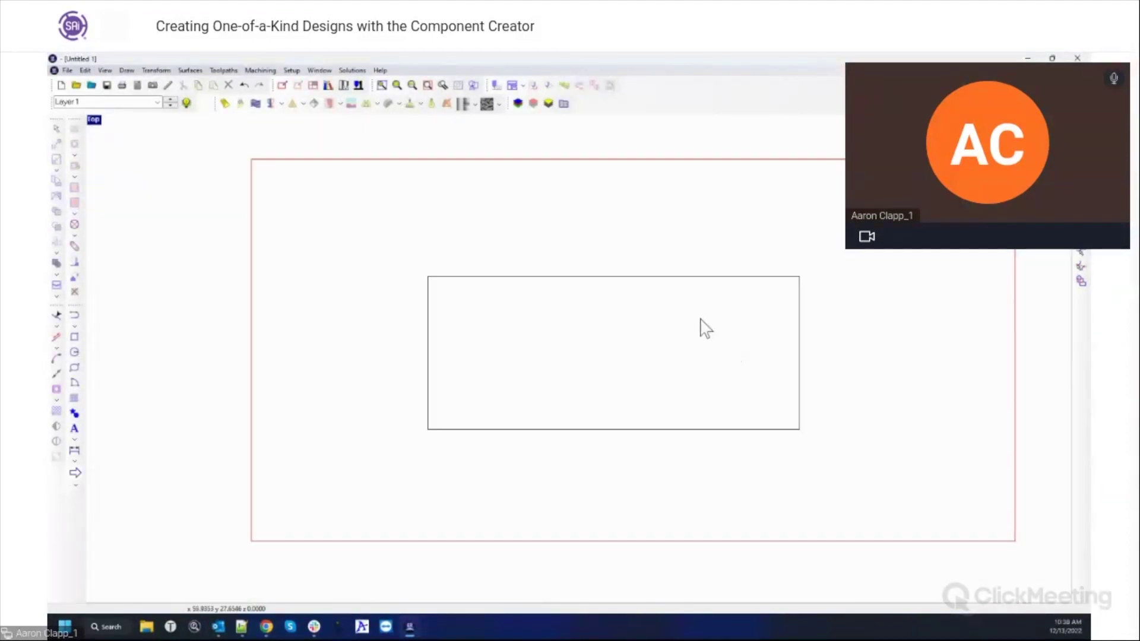
- Explode the rectangle into separate lines and delete its top and bottom edges
left_click(681, 277)
left_click(155, 71)
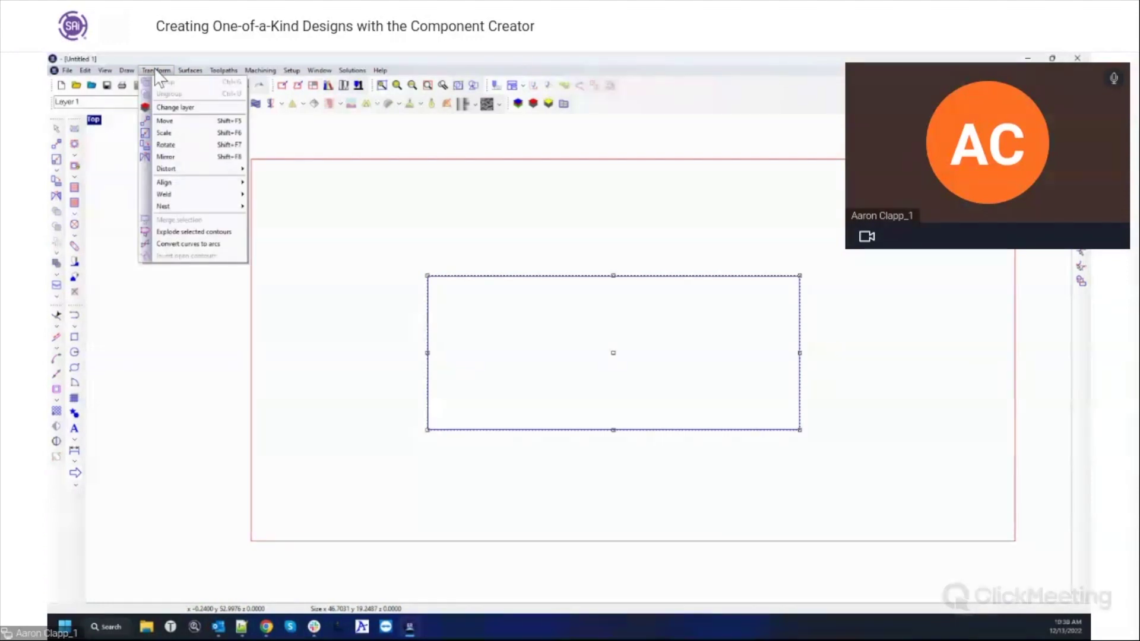
left_click(187, 234)
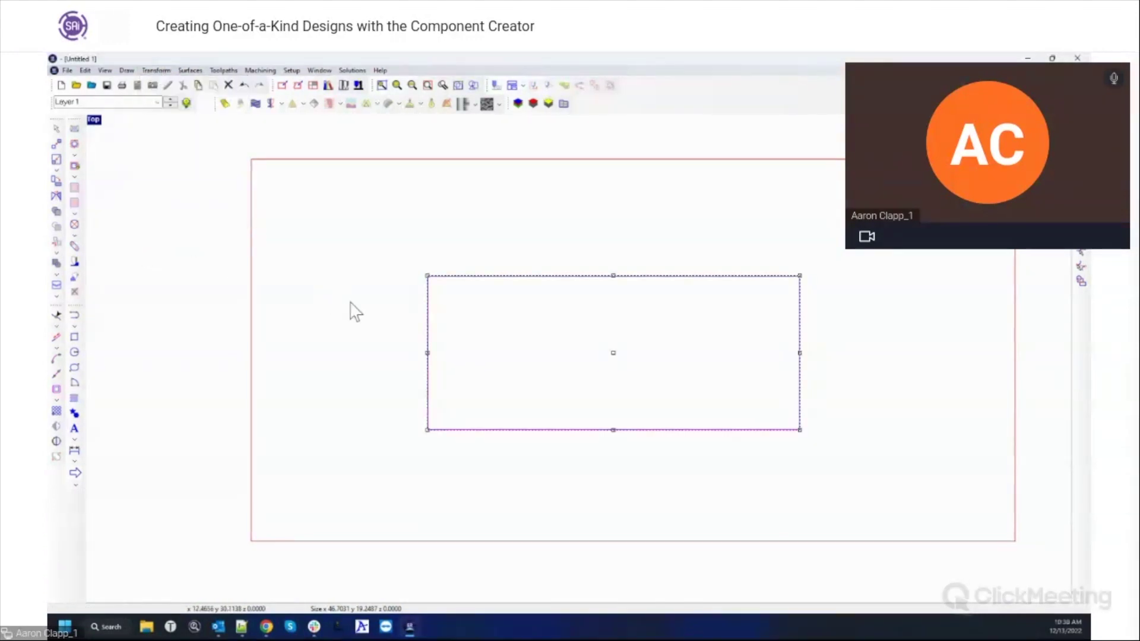
left_click(514, 276)
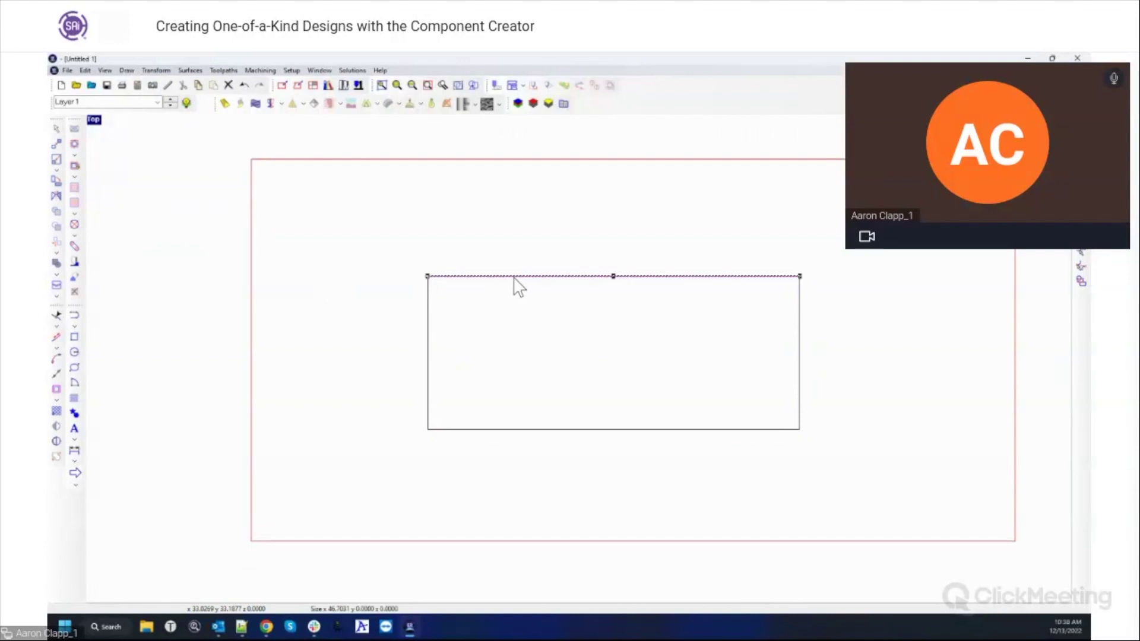
key("Delete")
left_click(551, 429)
key("Delete")
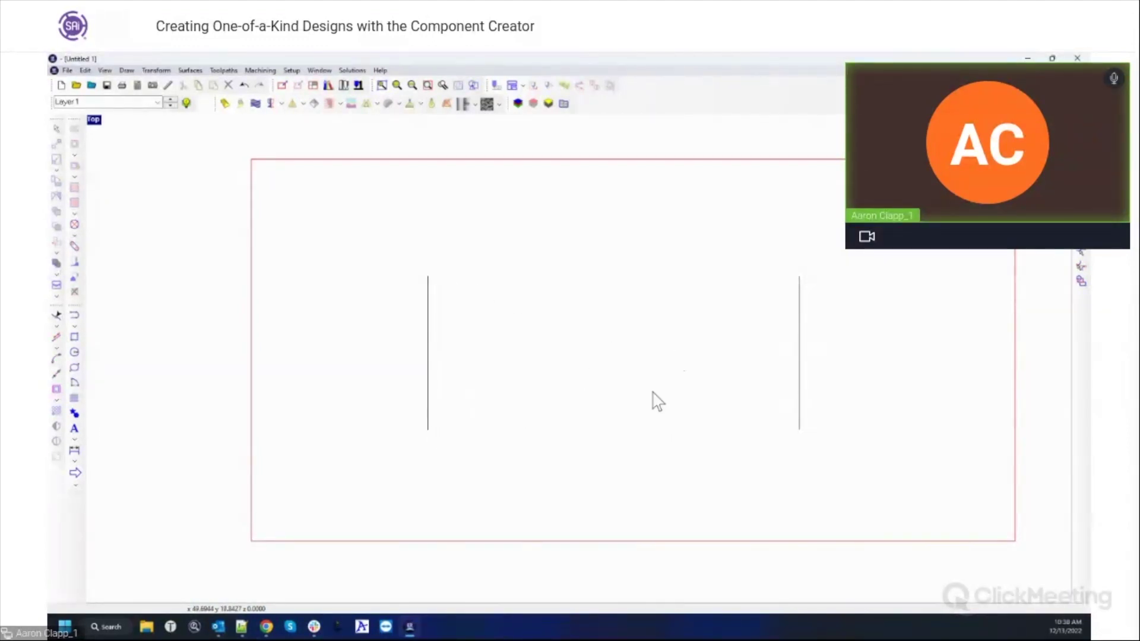
- Scale the right vertical line about its centre to a Y size of 6
left_click(800, 353)
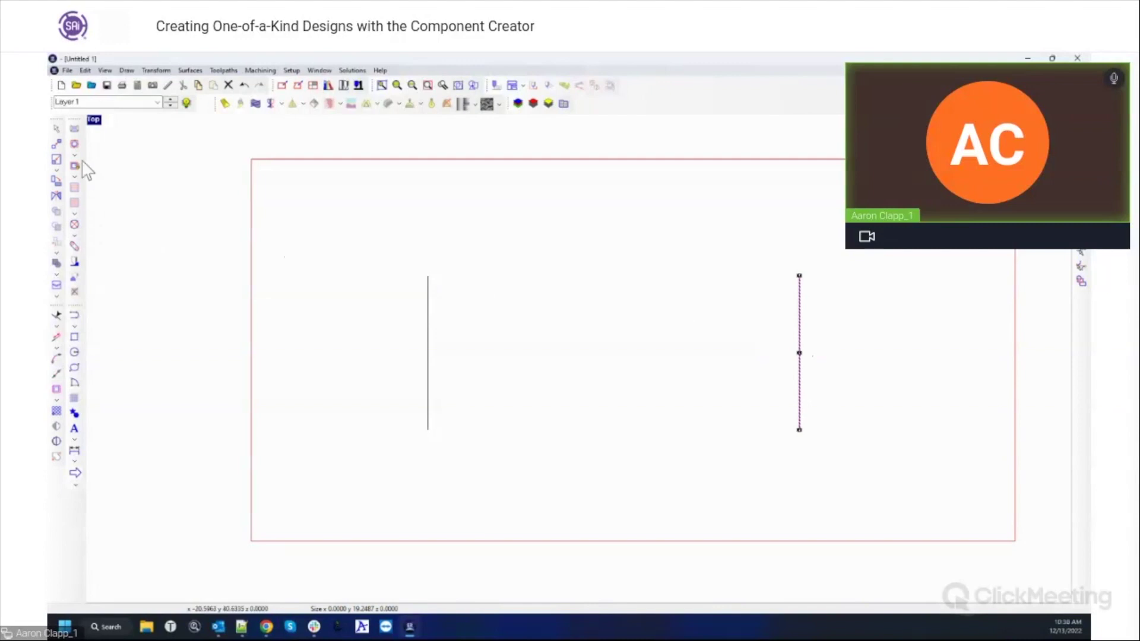
left_click(56, 160)
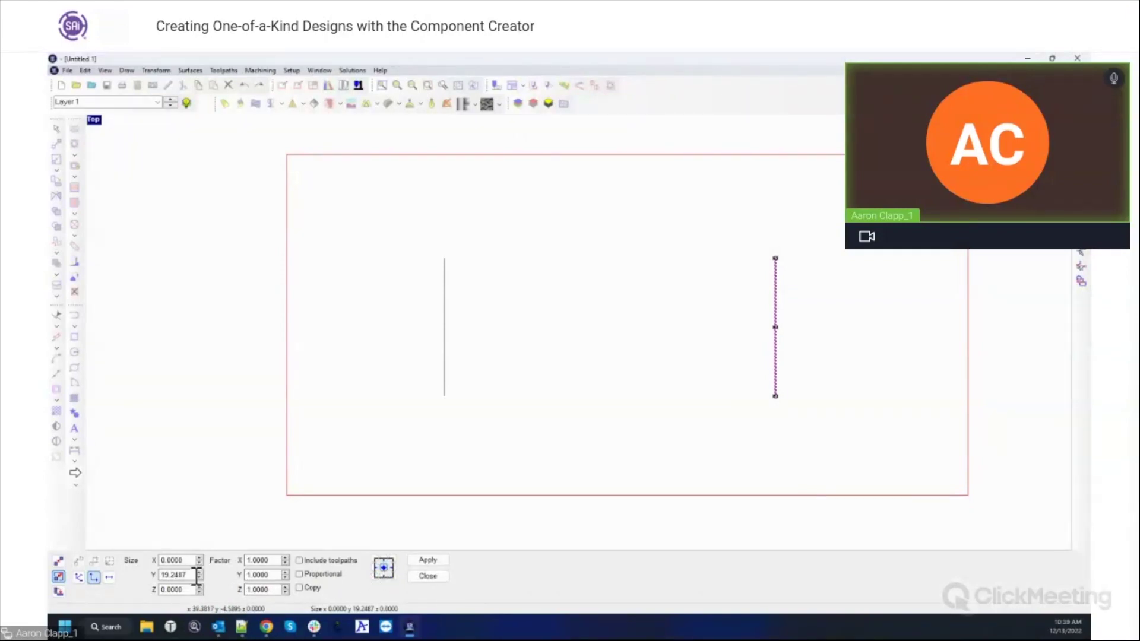
left_click_drag(160, 575, 196, 579)
key("Tab")
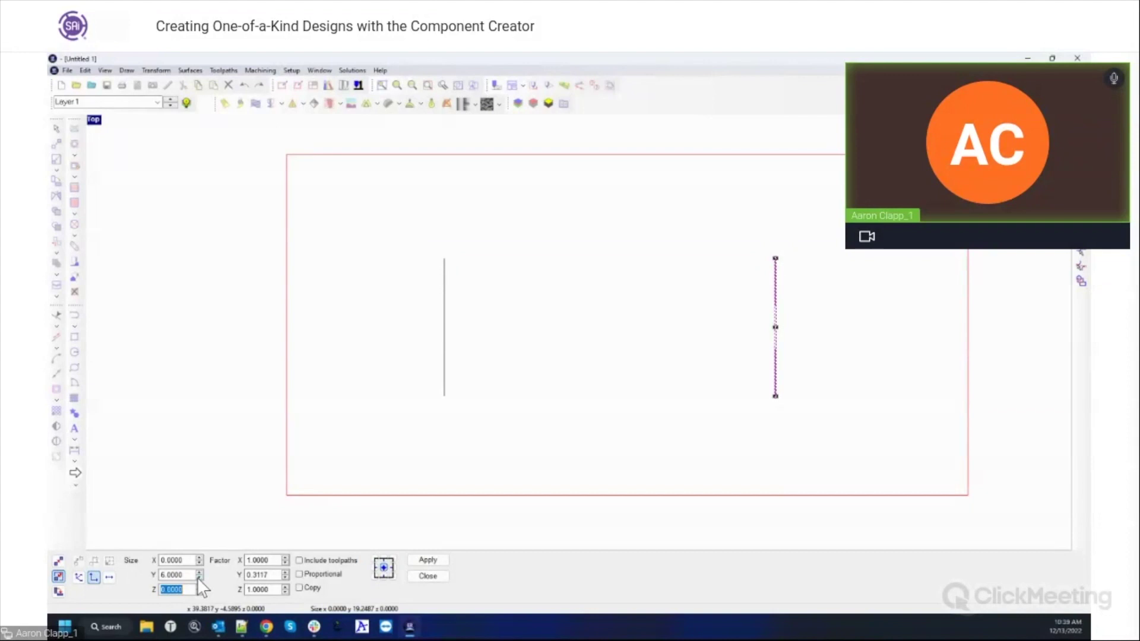
left_click(427, 560)
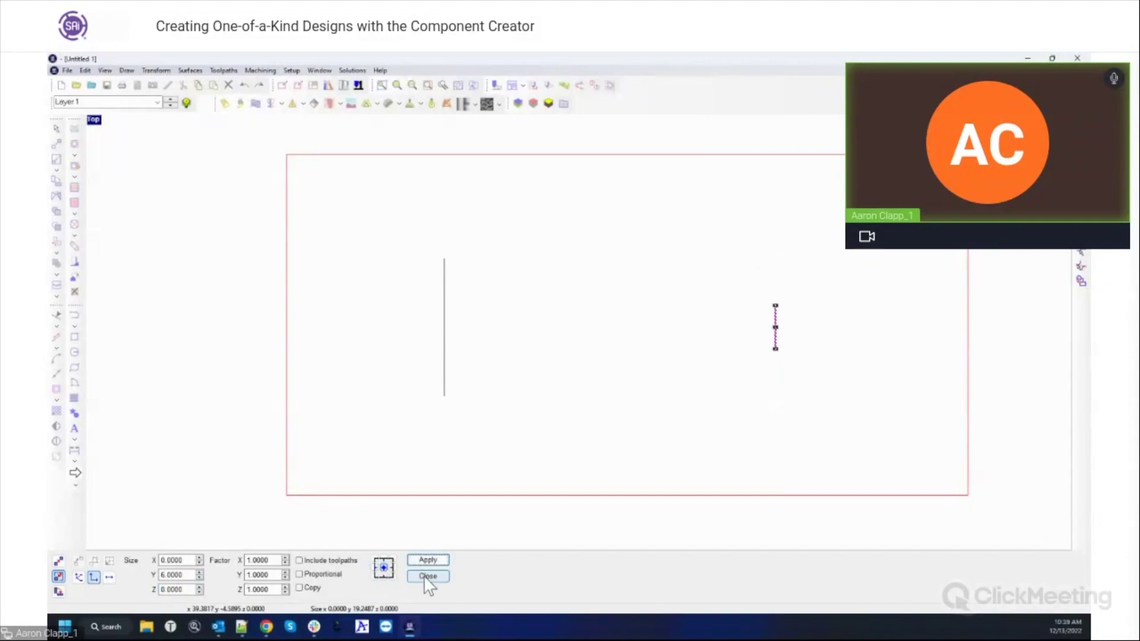
left_click(427, 576)
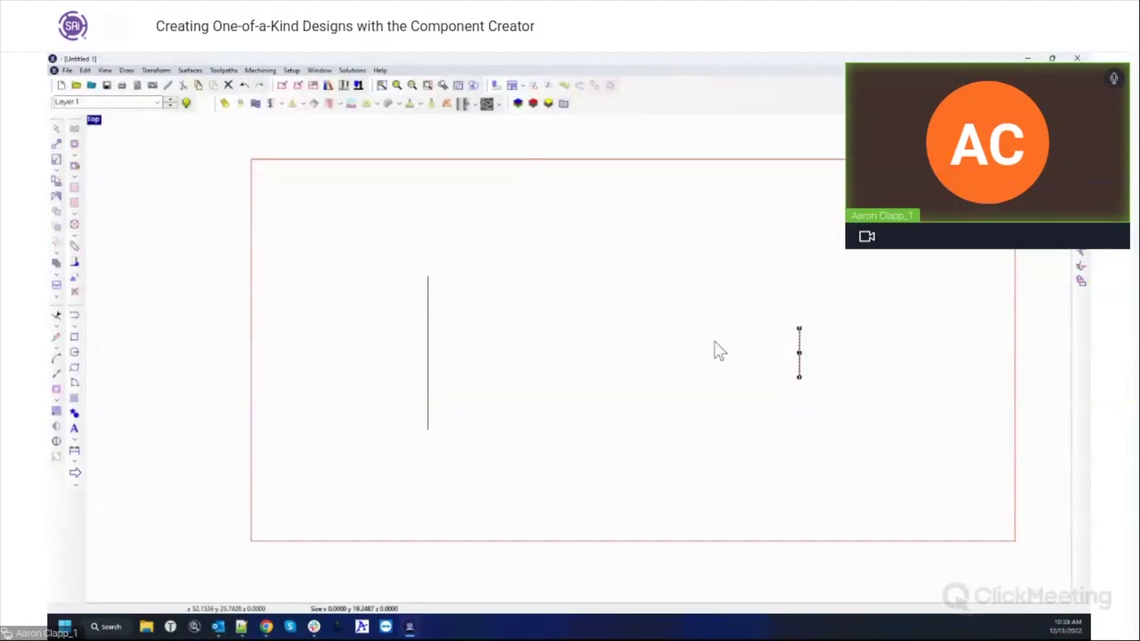
left_click(766, 407)
- Draw two sloping lines joining the upper and lower ends of the long left line to those of the short right line
left_click(75, 316)
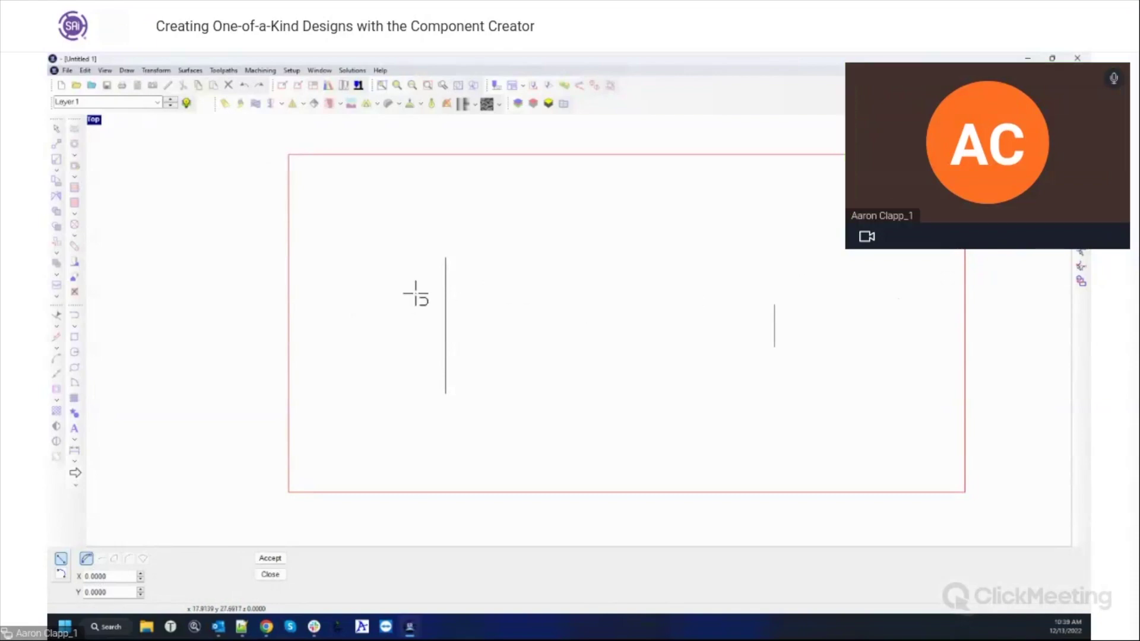
left_click(446, 257)
left_click(774, 305)
left_click(445, 393)
left_click(774, 346)
key("Escape")
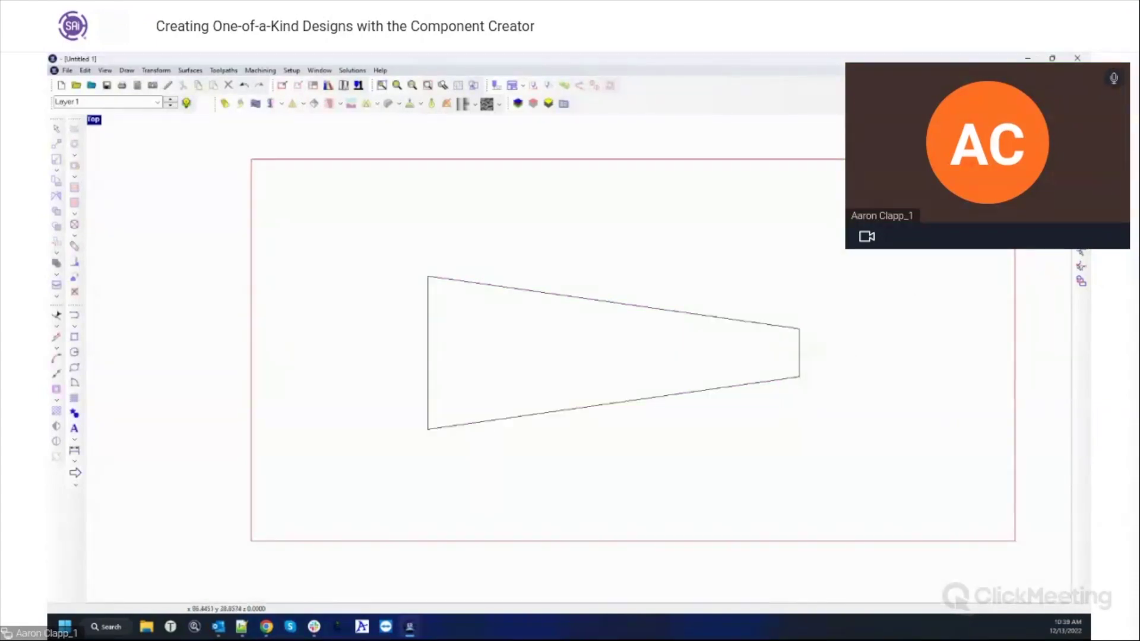
- Merge the four lines of the tapered shape into one closed contour
left_click_drag(415, 235, 838, 464)
left_click(150, 70)
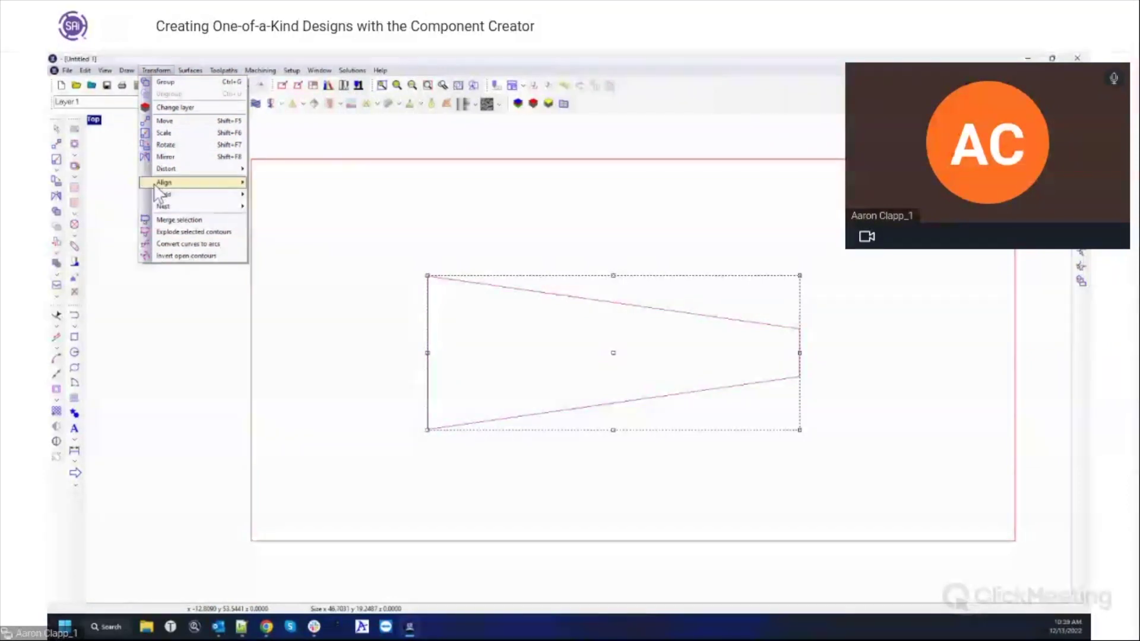
left_click(178, 220)
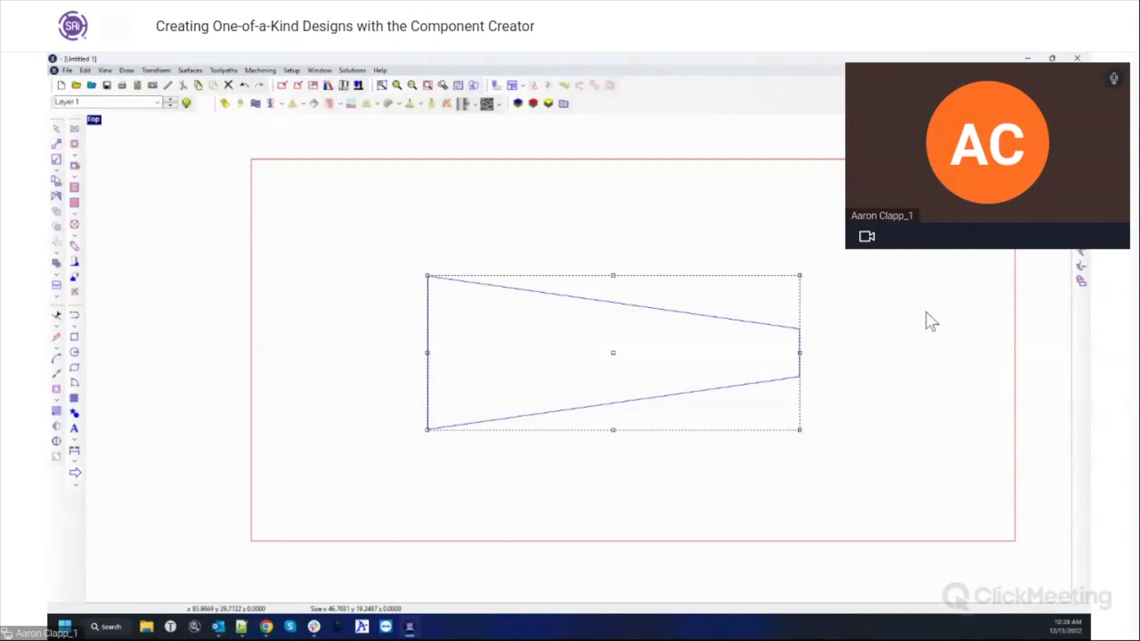
left_click(469, 226)
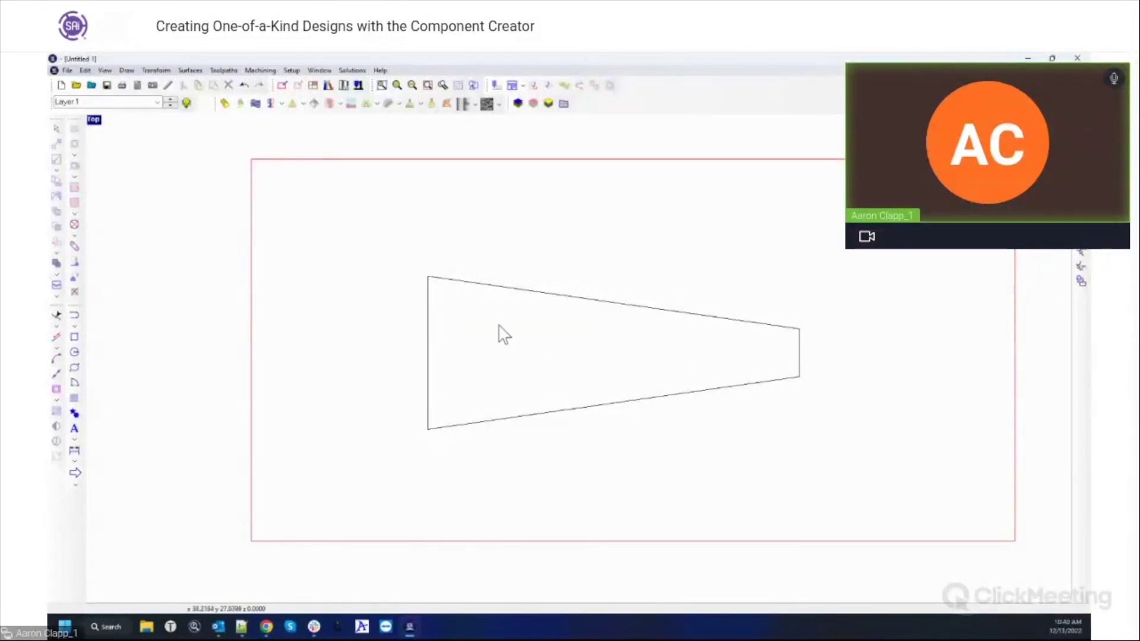
- Create a flat surface with zero height and zero base inside the tapered contour
left_click(800, 364)
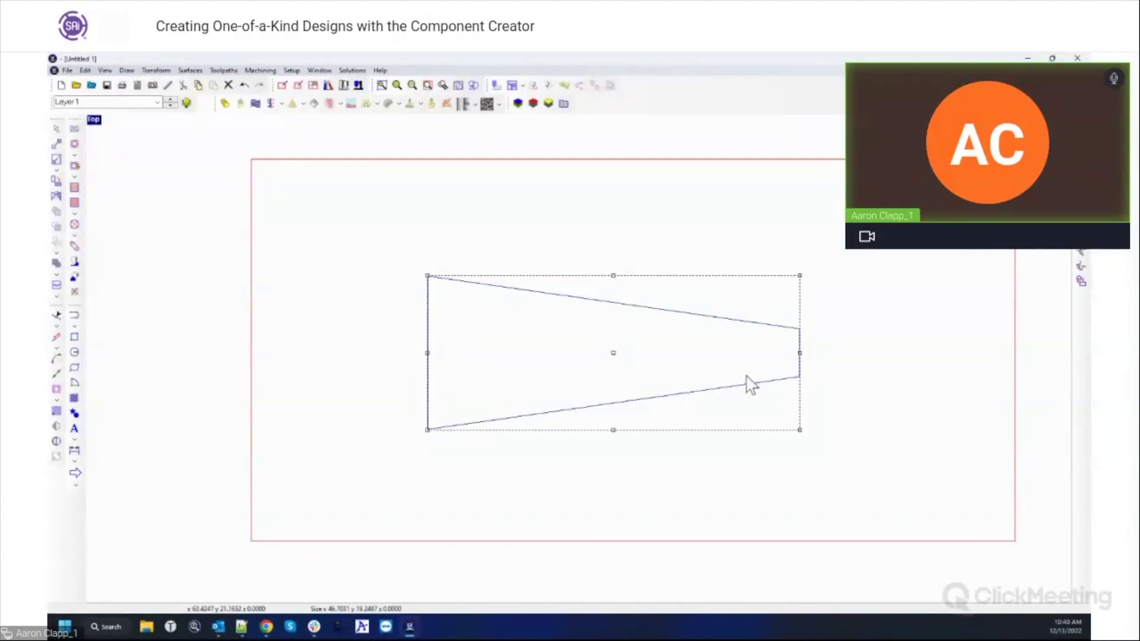
left_click(224, 105)
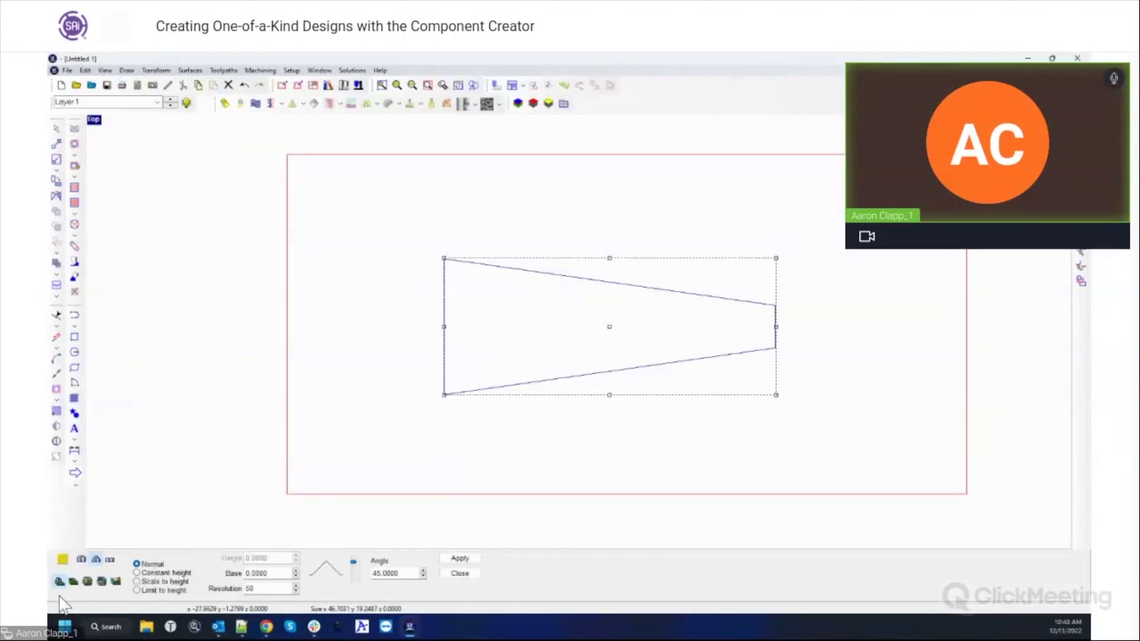
left_click(110, 559)
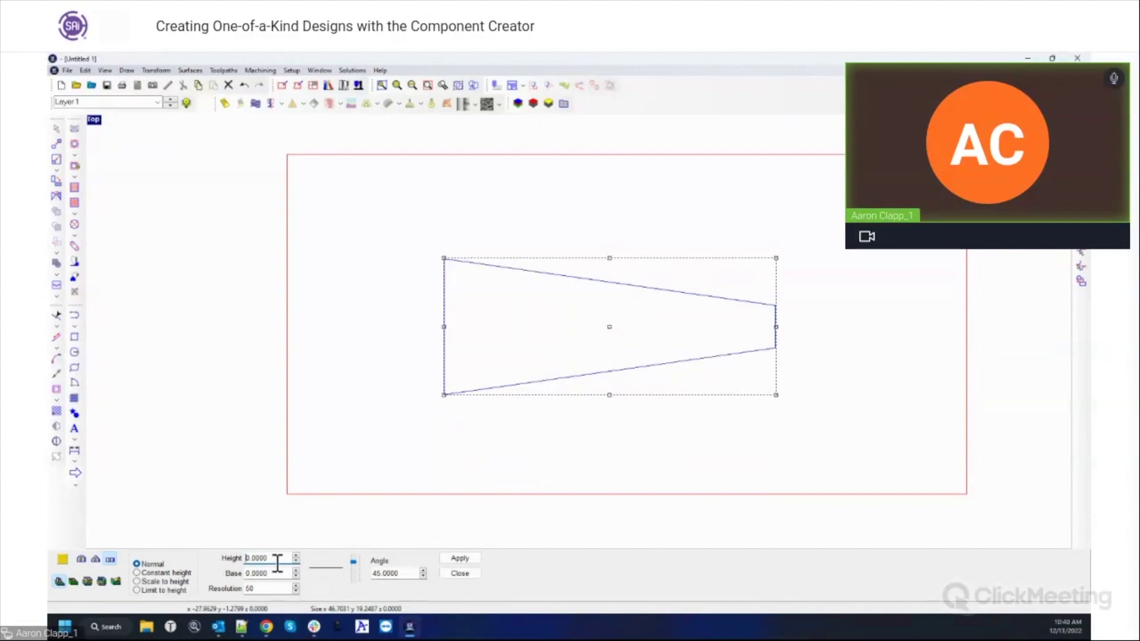
left_click(474, 559)
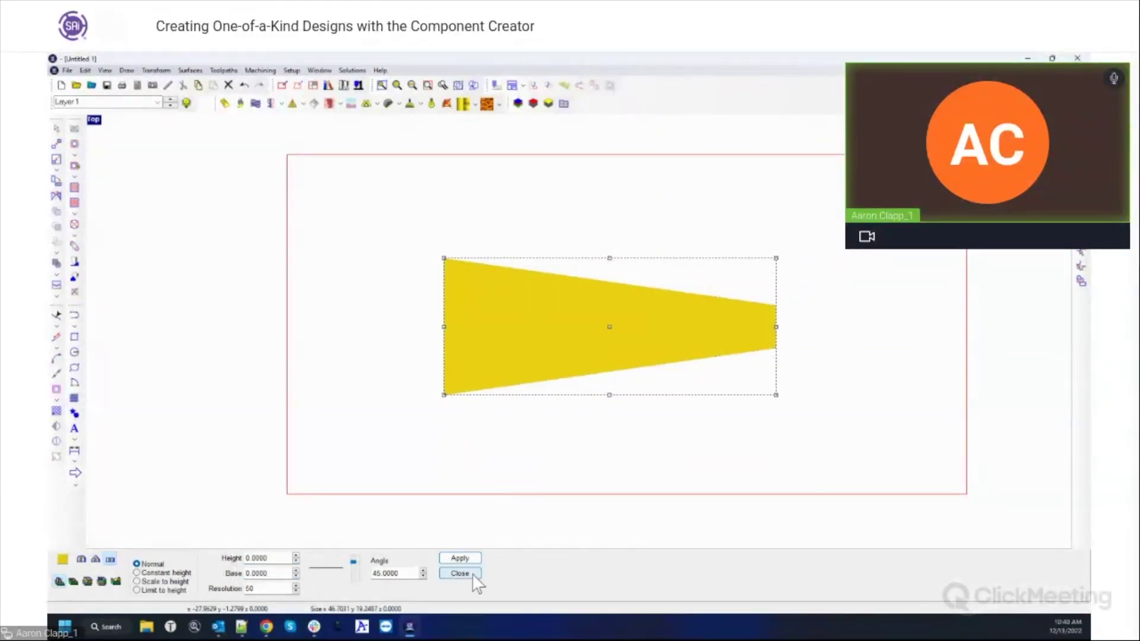
left_click(473, 575)
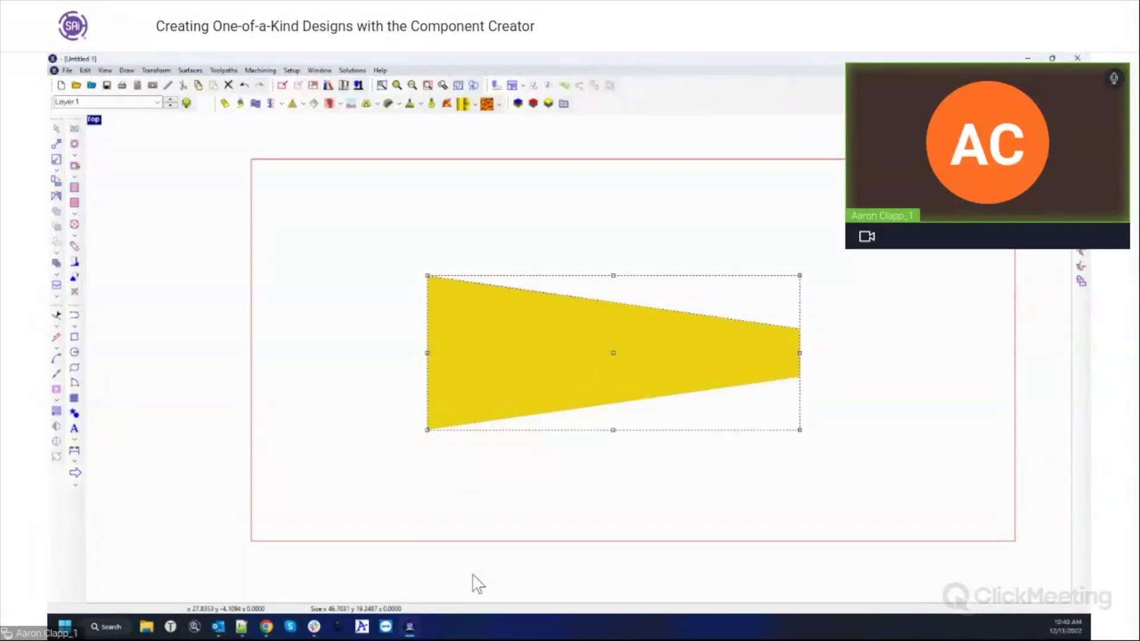
left_click(393, 487)
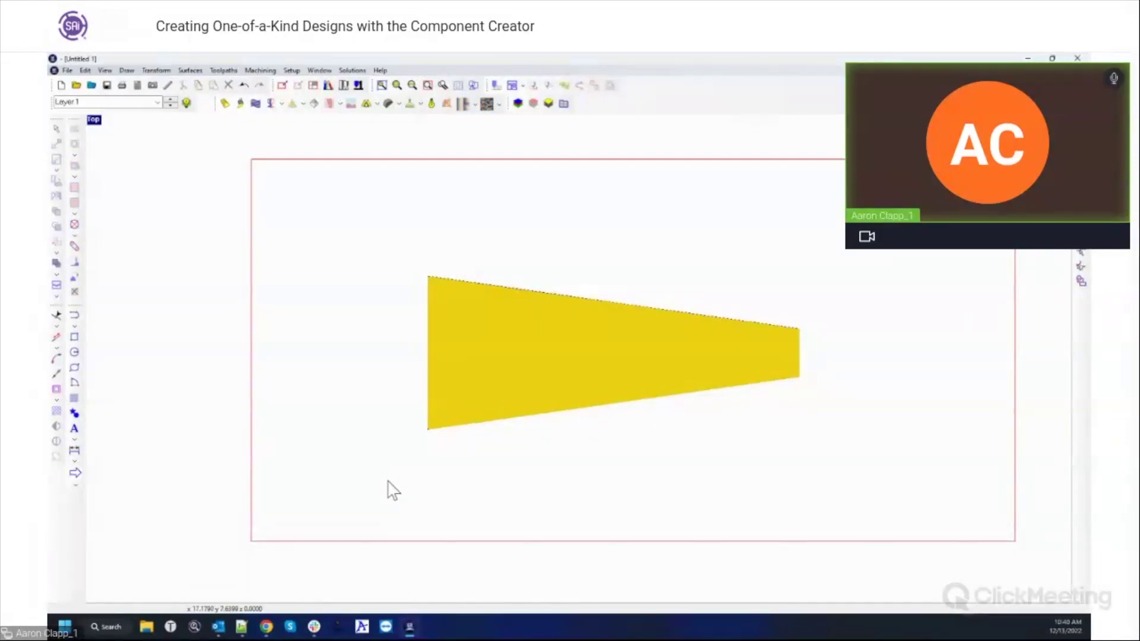
- Draw a vertical line about 23.8 long just outside the tapered shape's long left edge
left_click(76, 313)
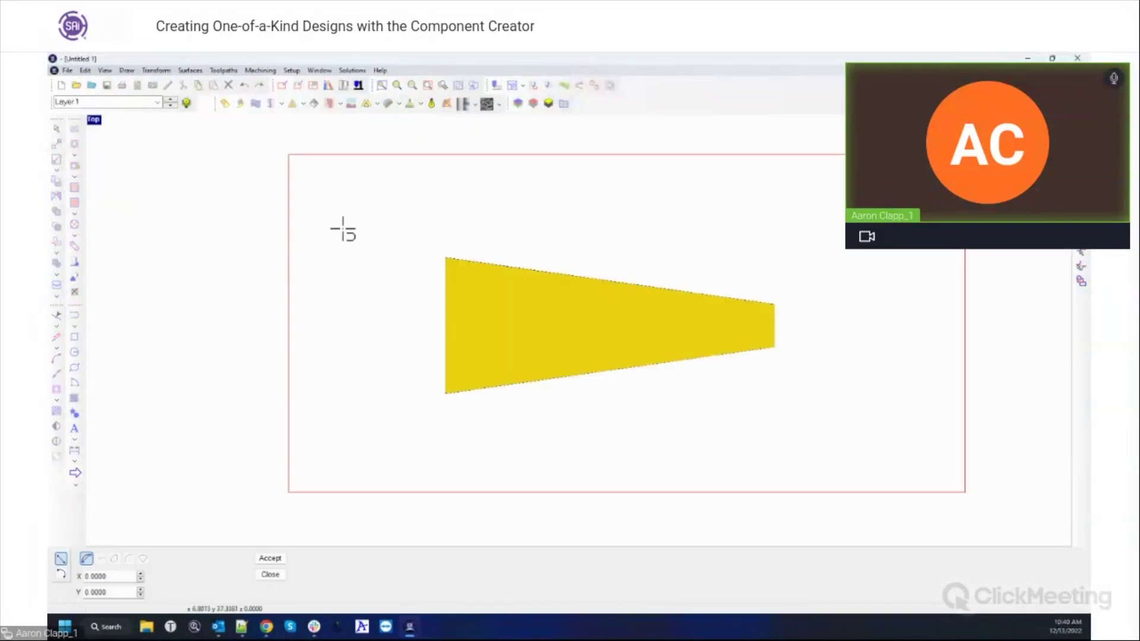
left_click(416, 232)
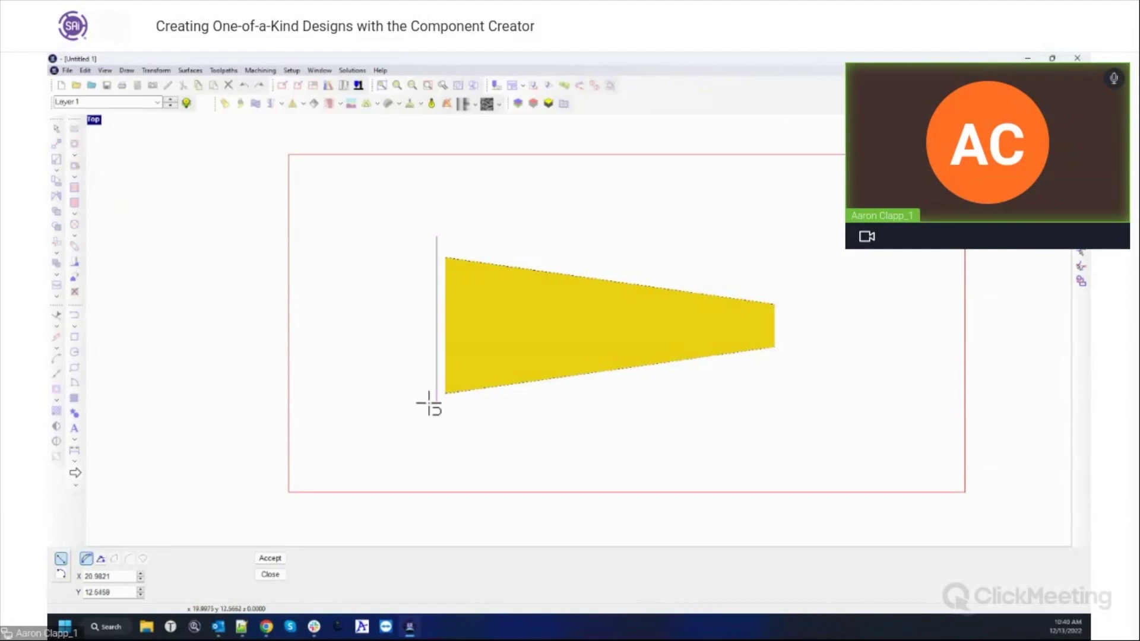
right_click(397, 318)
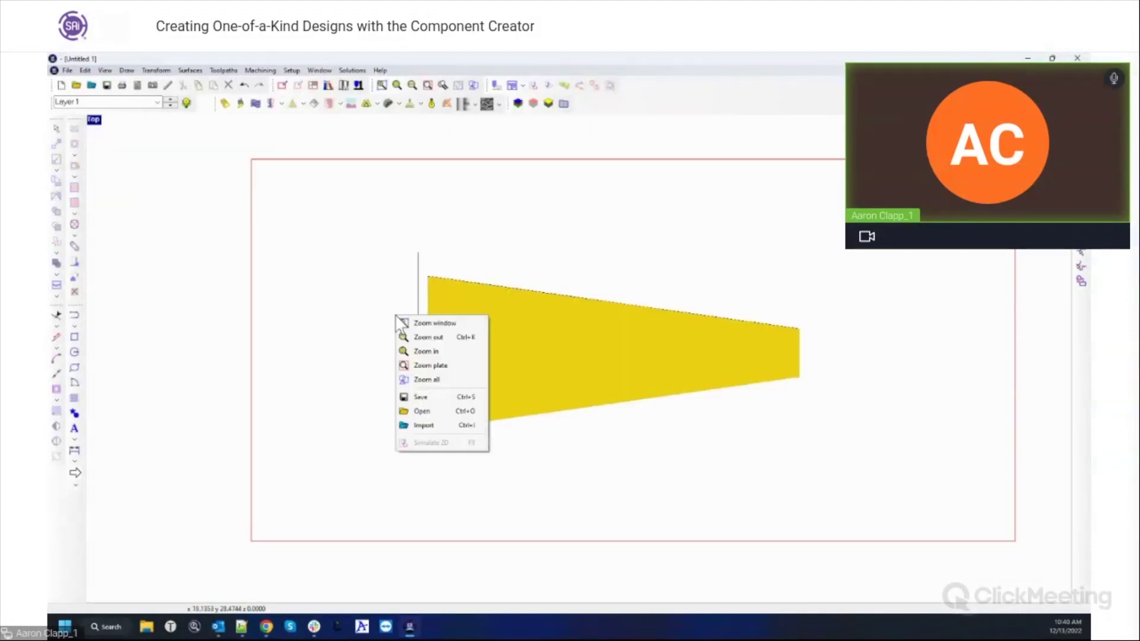
key("Escape")
- Copy the vertical line onto the tapered shape's short right edge and move the original onto its long left edge
left_click(418, 300)
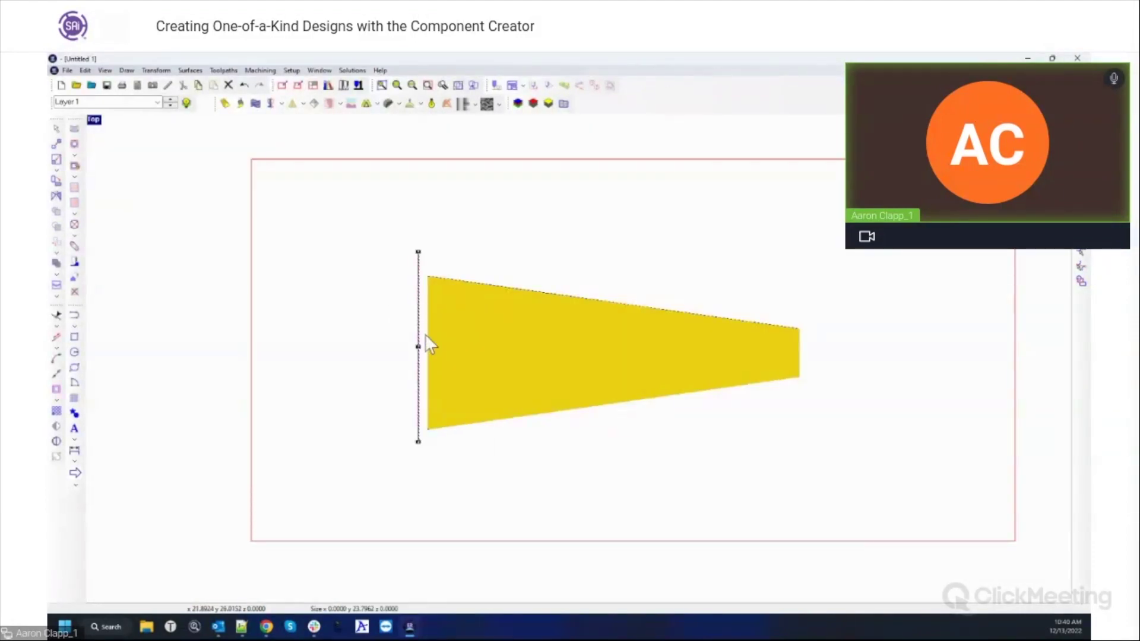
left_click_drag(425, 355, 807, 354, "ctrl")
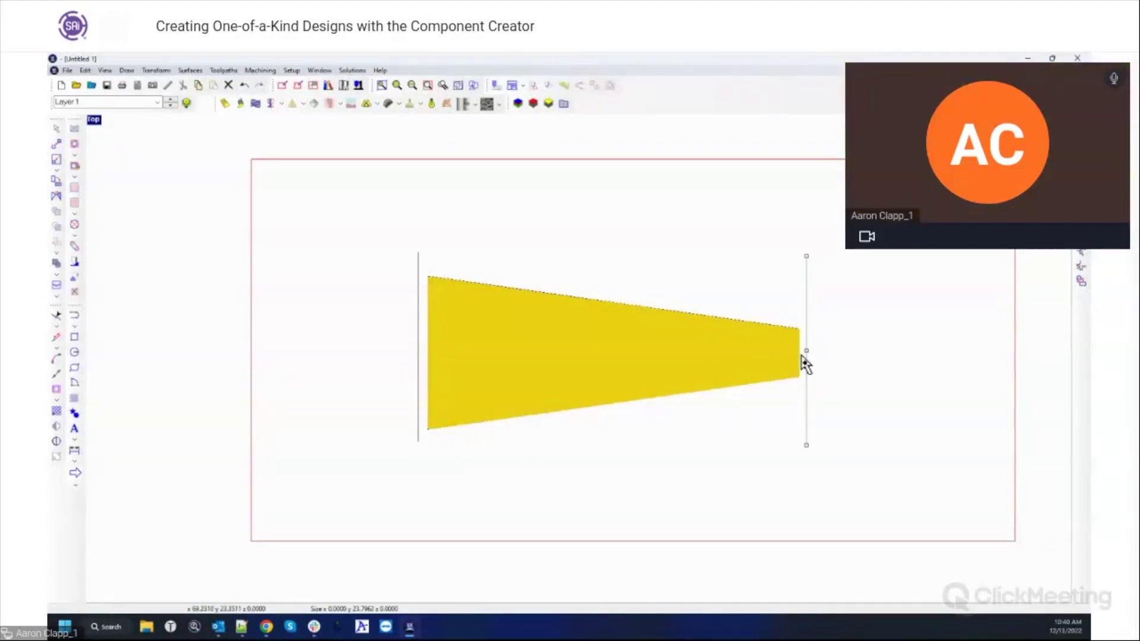
mouse_move(806, 351)
left_mouse_down()
mouse_move(855, 354)
mouse_move(801, 361)
left_mouse_up()
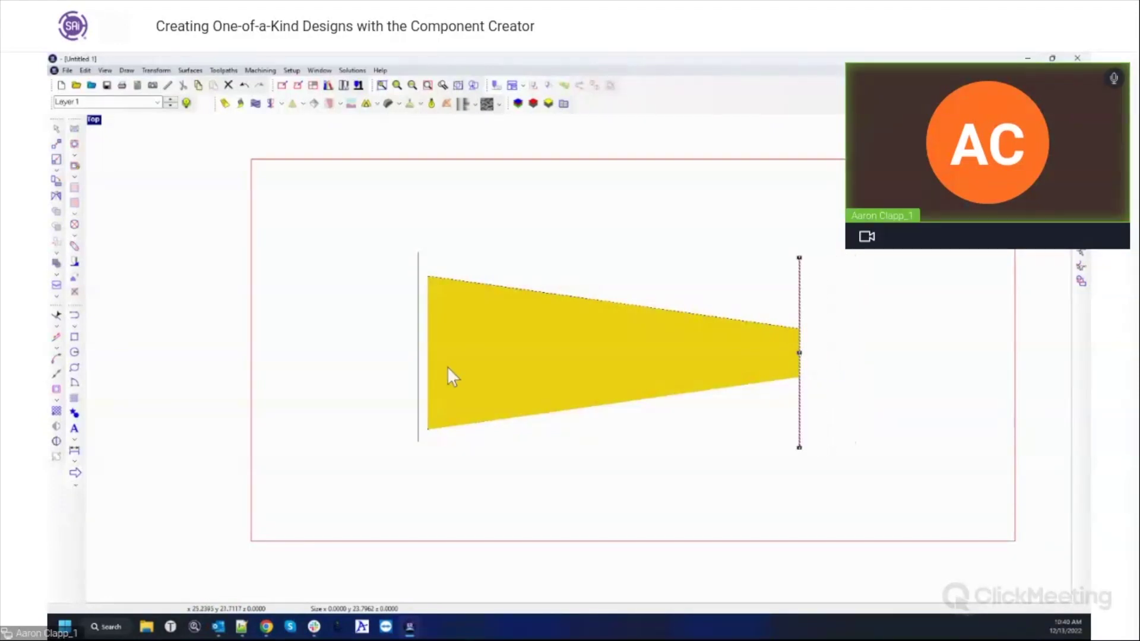
left_click(418, 347)
mouse_move(419, 346)
left_mouse_down()
mouse_move(364, 354)
mouse_move(422, 354)
left_mouse_up()
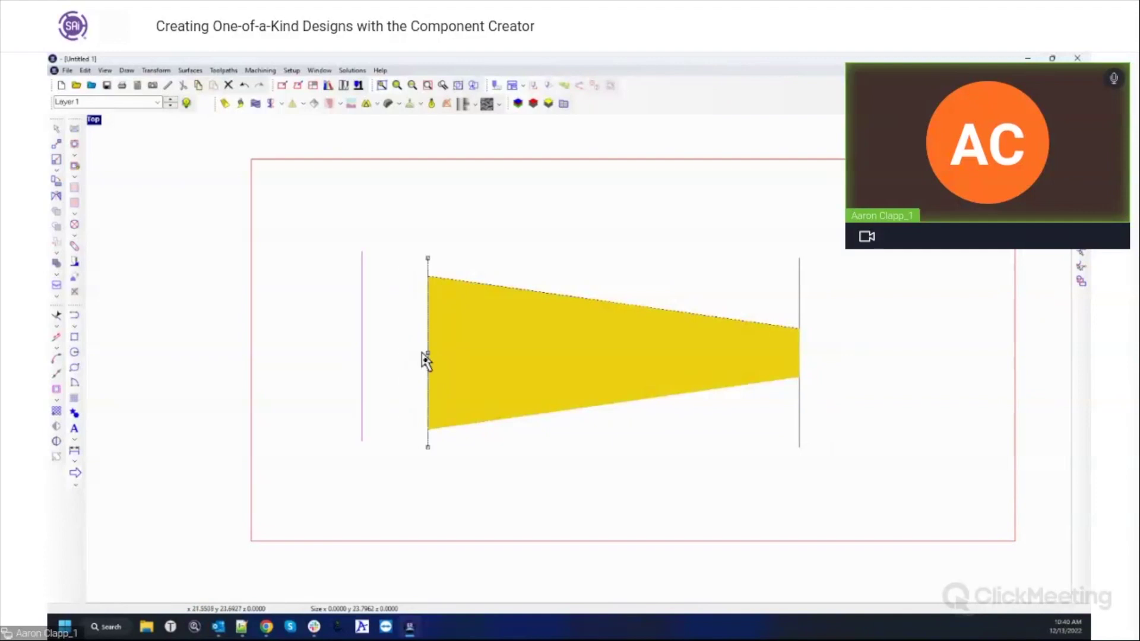
left_click(369, 360)
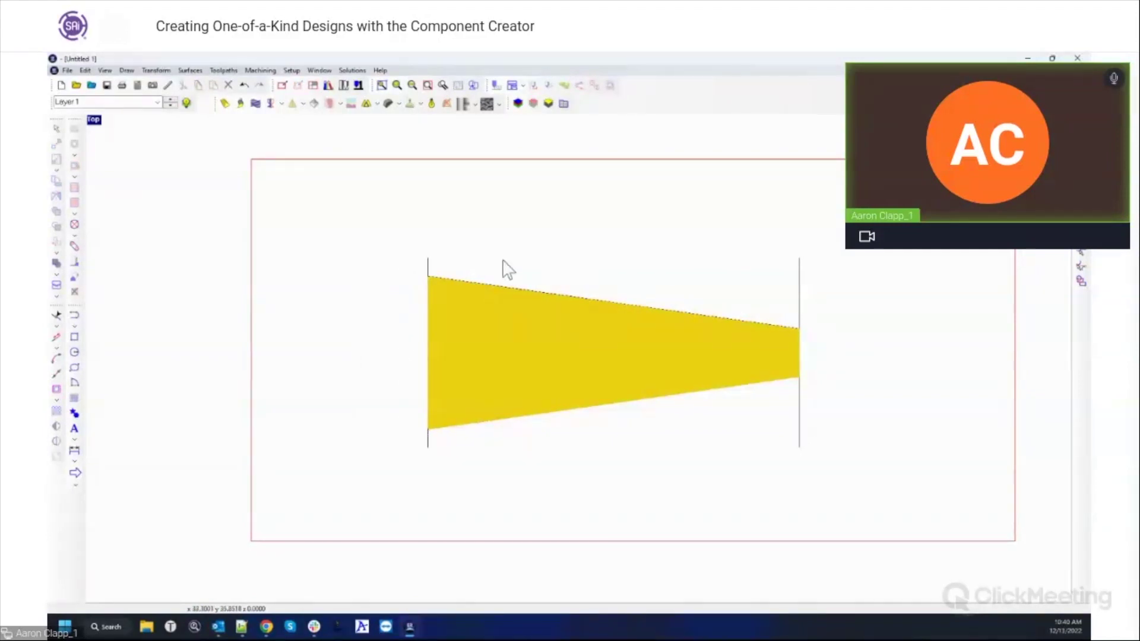
- Align the two vertical lines at the ends of the tapered shape to their centers vertically
left_click(428, 266)
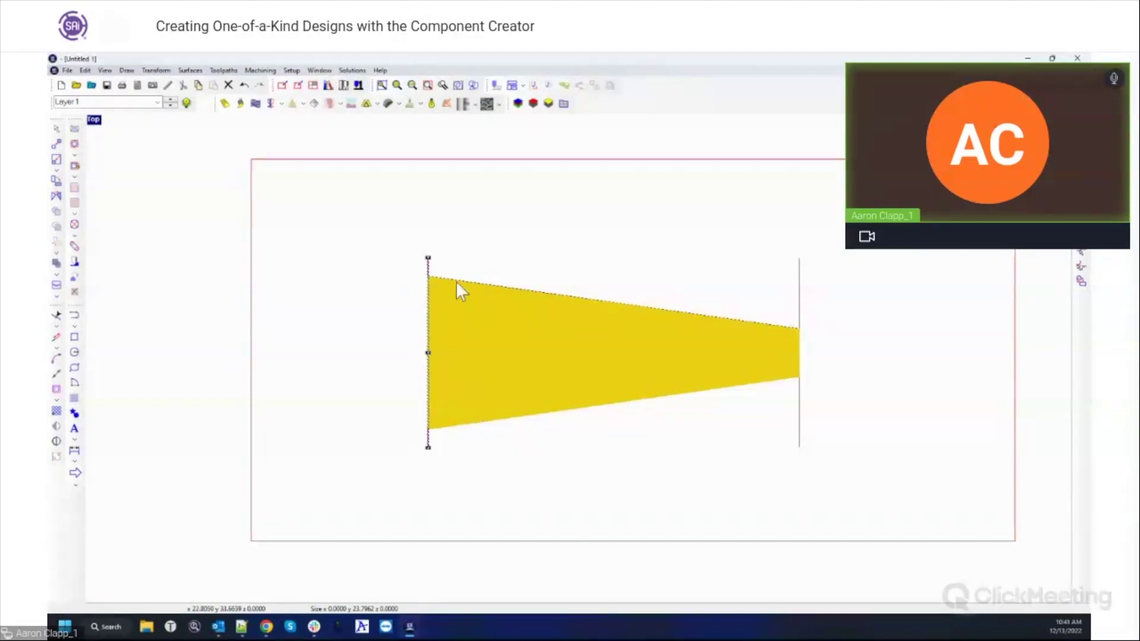
left_click(801, 298, "shift")
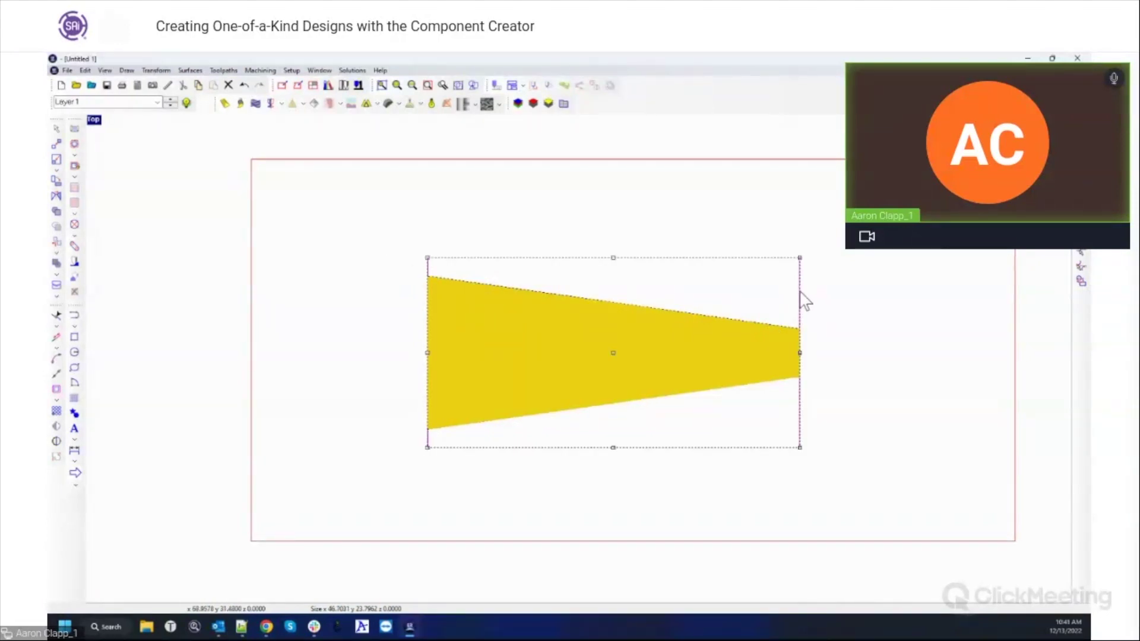
left_click(160, 70)
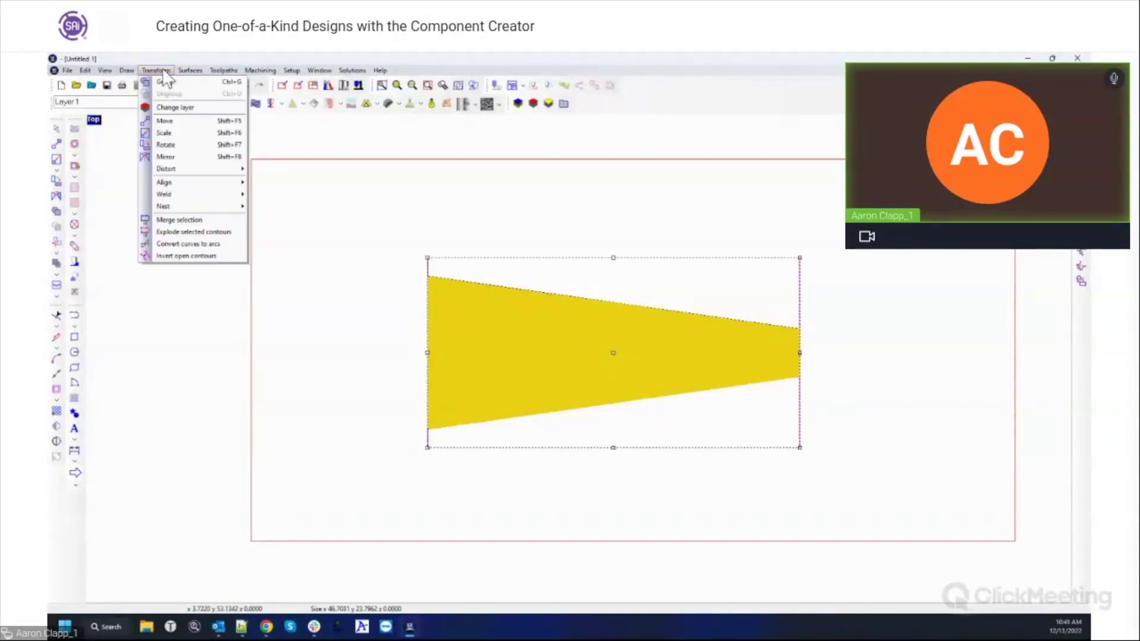
mouse_move(188, 184)
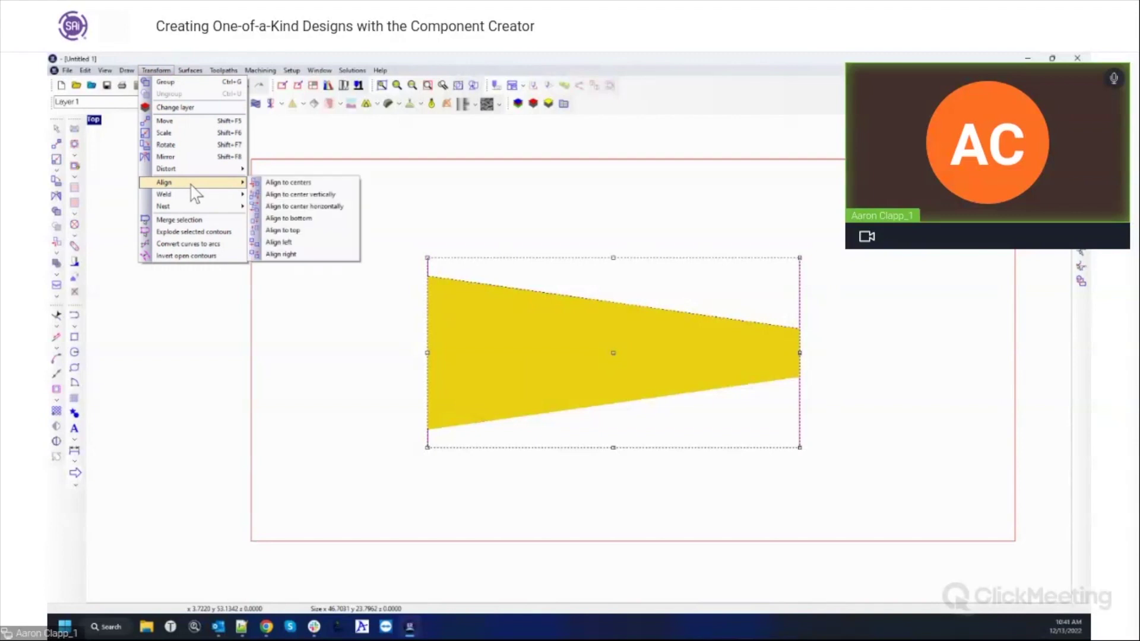
left_click(295, 195)
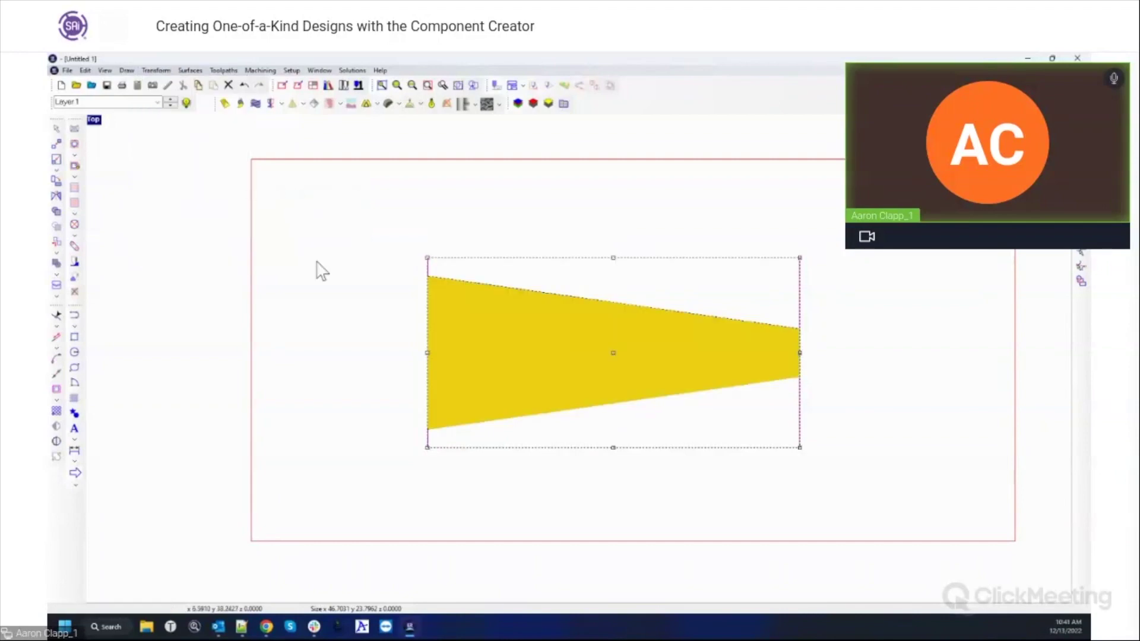
left_click(339, 305)
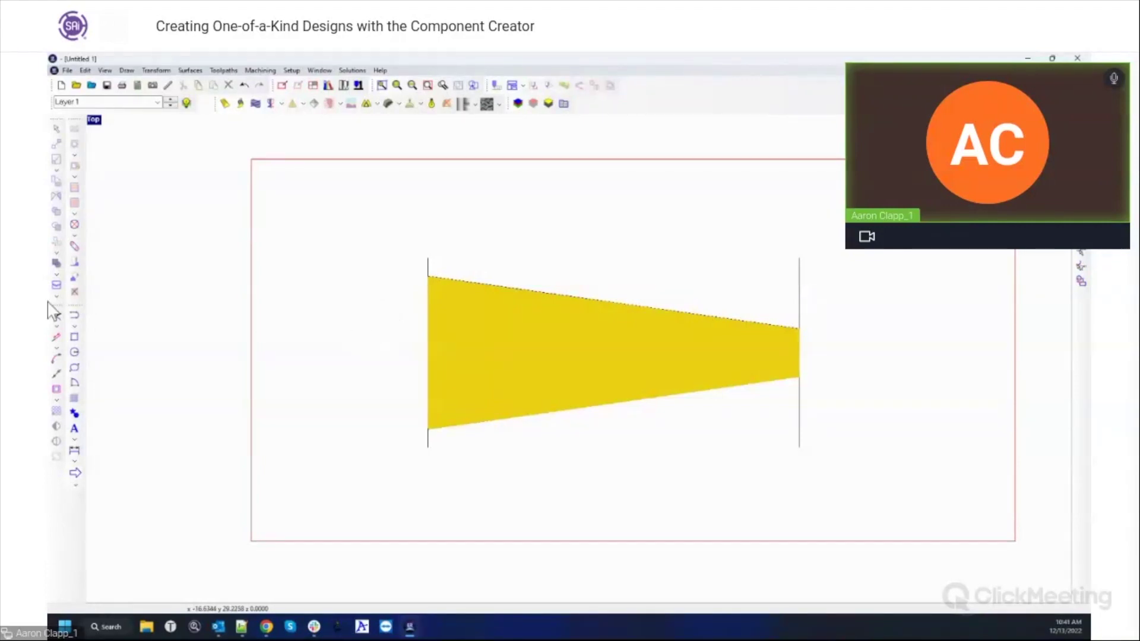
- Draw a wedge outline beside the tapered shape with a base about 15.2 long, a left side about 5.9 high, a short right side and a sloping top
left_click(76, 324)
scroll(967, 285, "up", 5)
scroll(820, 319, "up", 1)
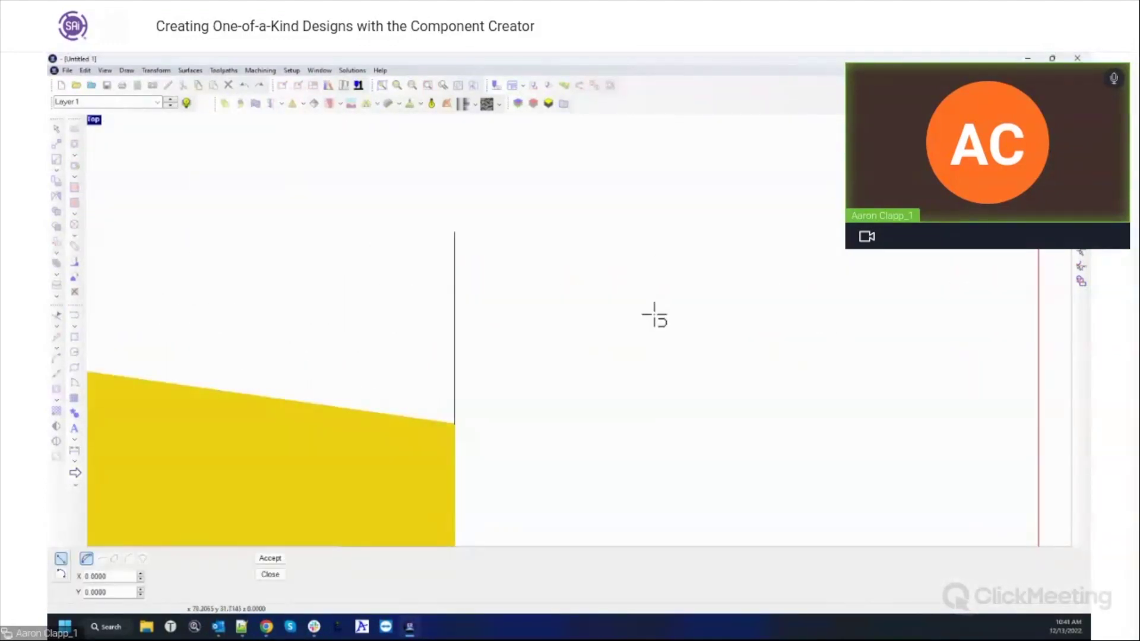
left_click(654, 315)
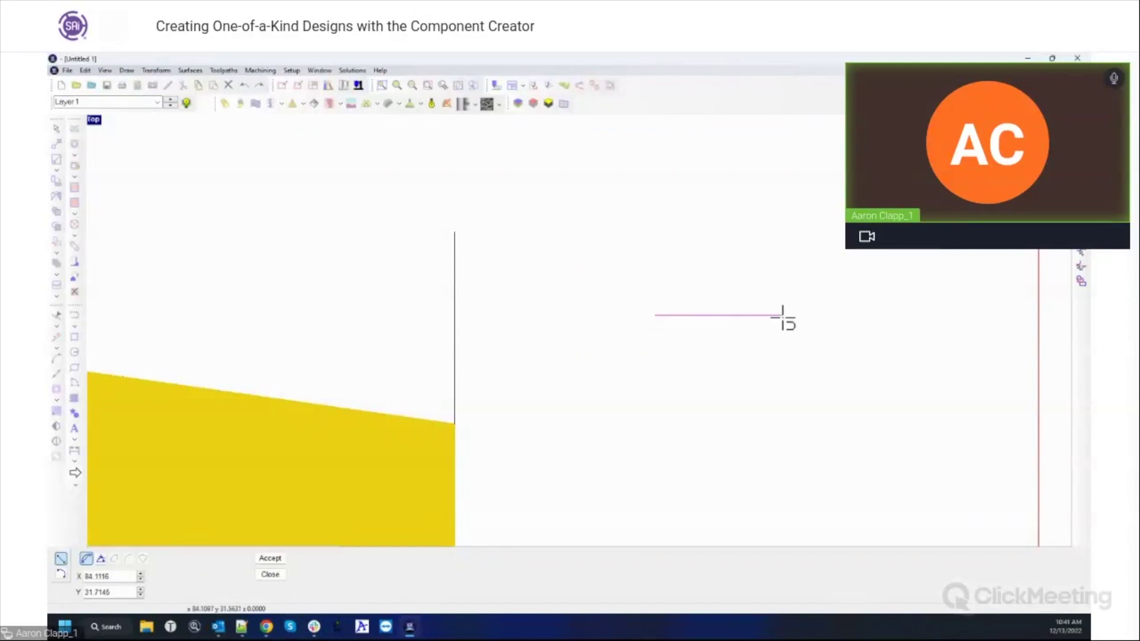
left_click(981, 315)
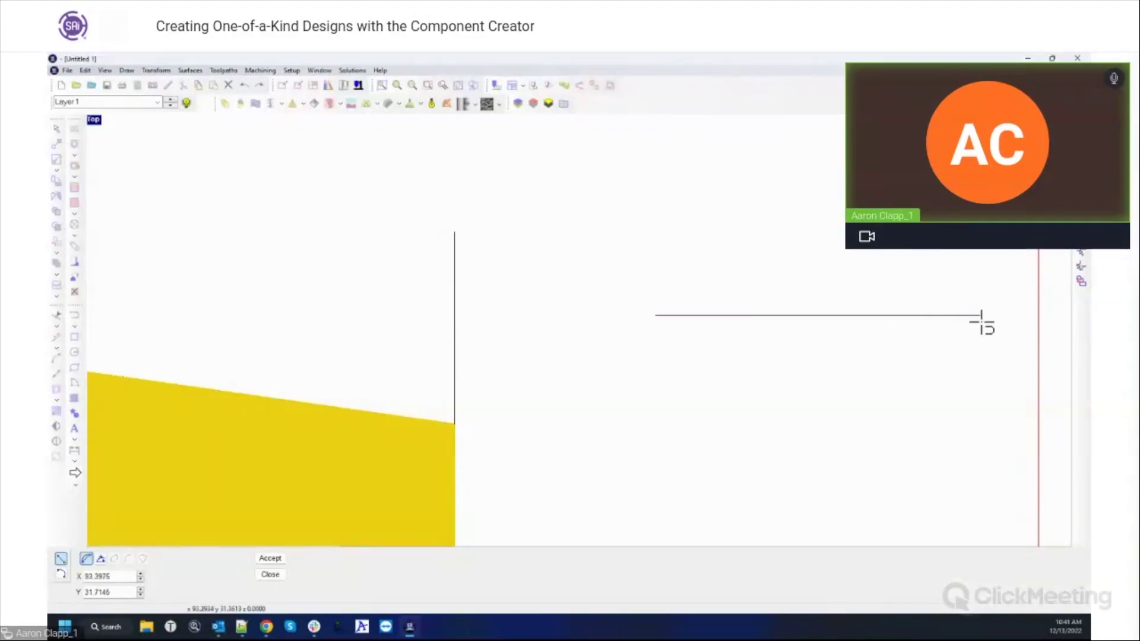
left_click(655, 315)
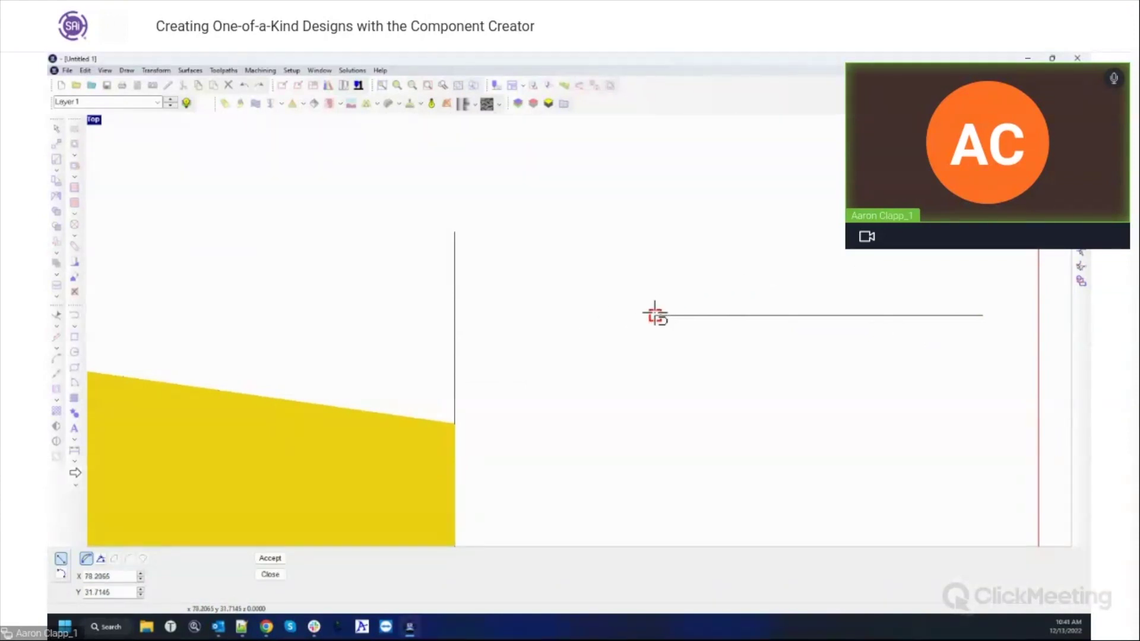
left_click(655, 188)
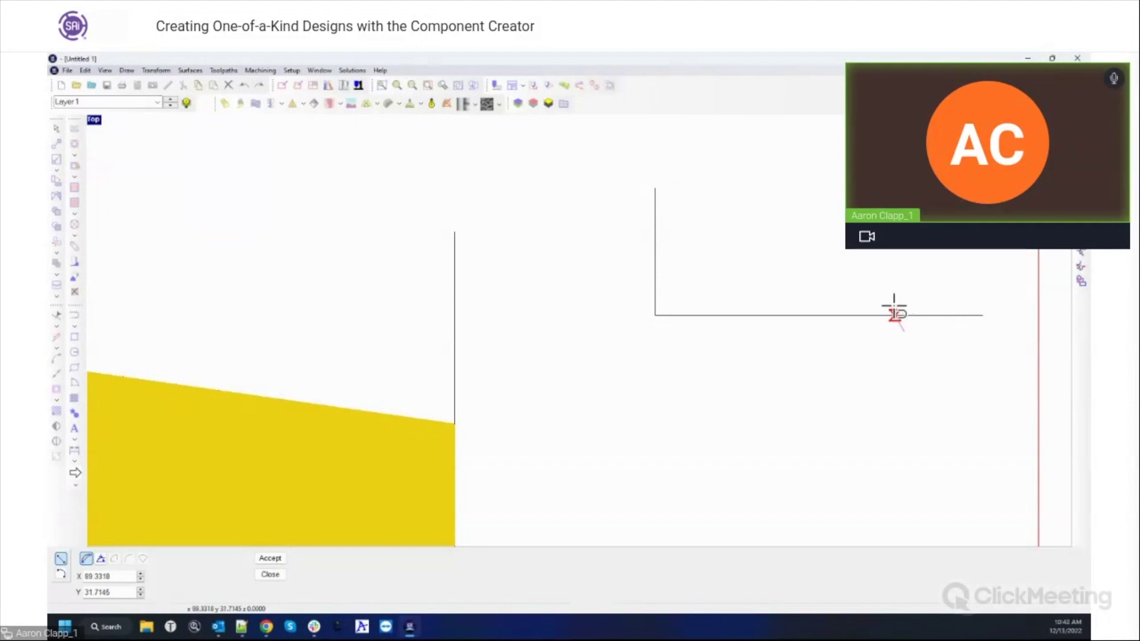
left_click(924, 315)
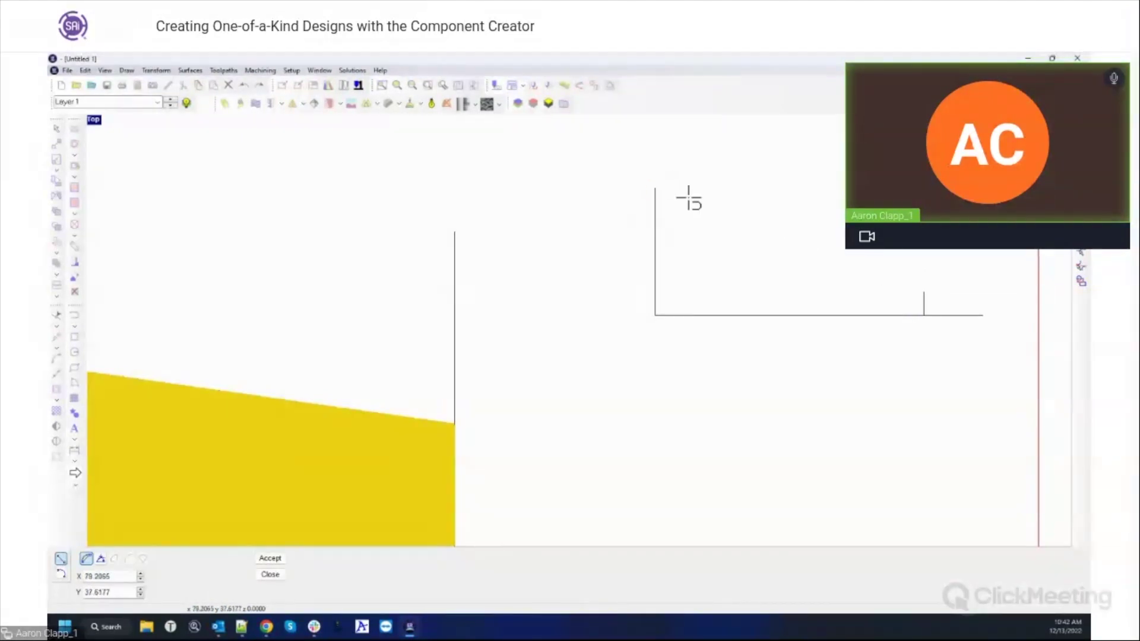
left_click(924, 289)
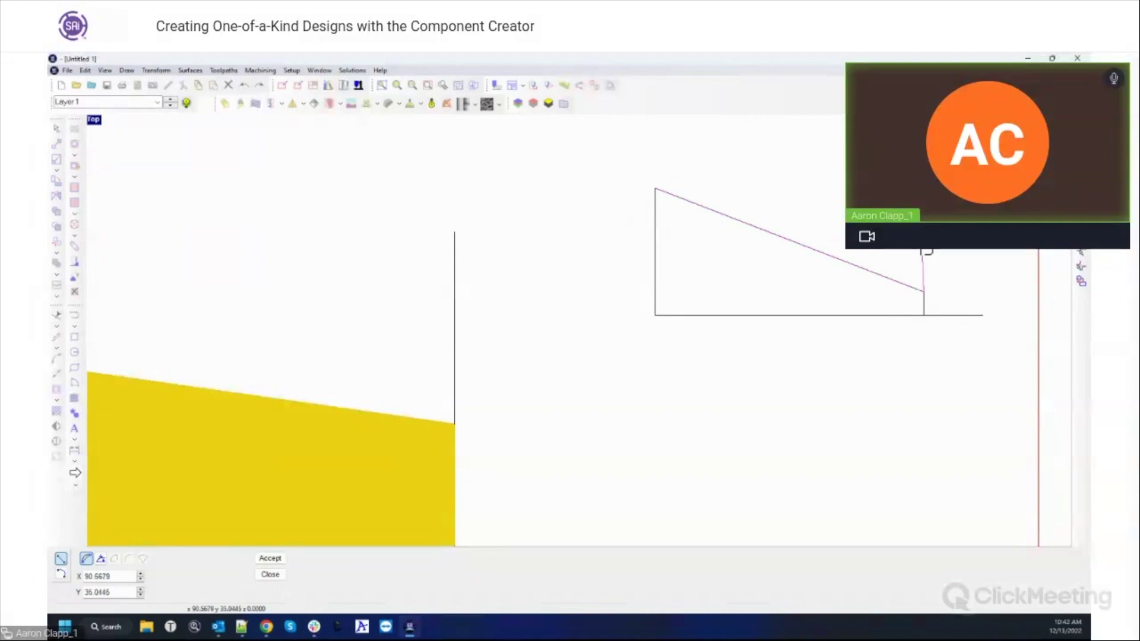
- Finish drawing and delete the horizontal base line of the wedge outline
key("Escape")
left_click(778, 342)
key("Delete")
- Merge the two verticals and the sloping line into one open contour and select it
scroll(570, 279, "down", 3)
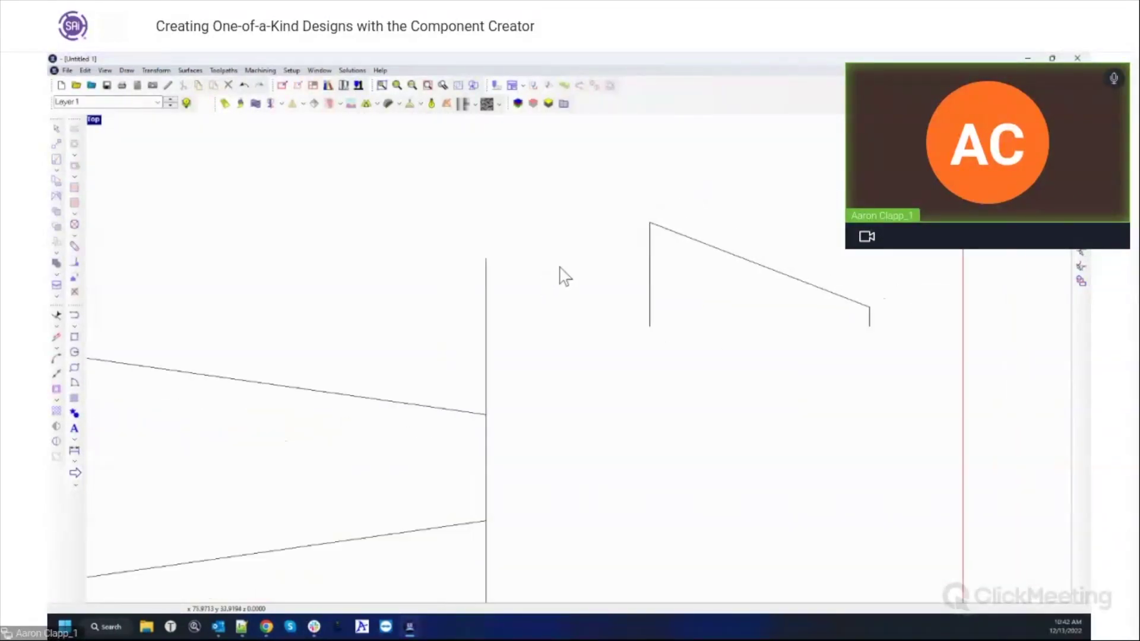
left_click_drag(607, 189, 883, 394)
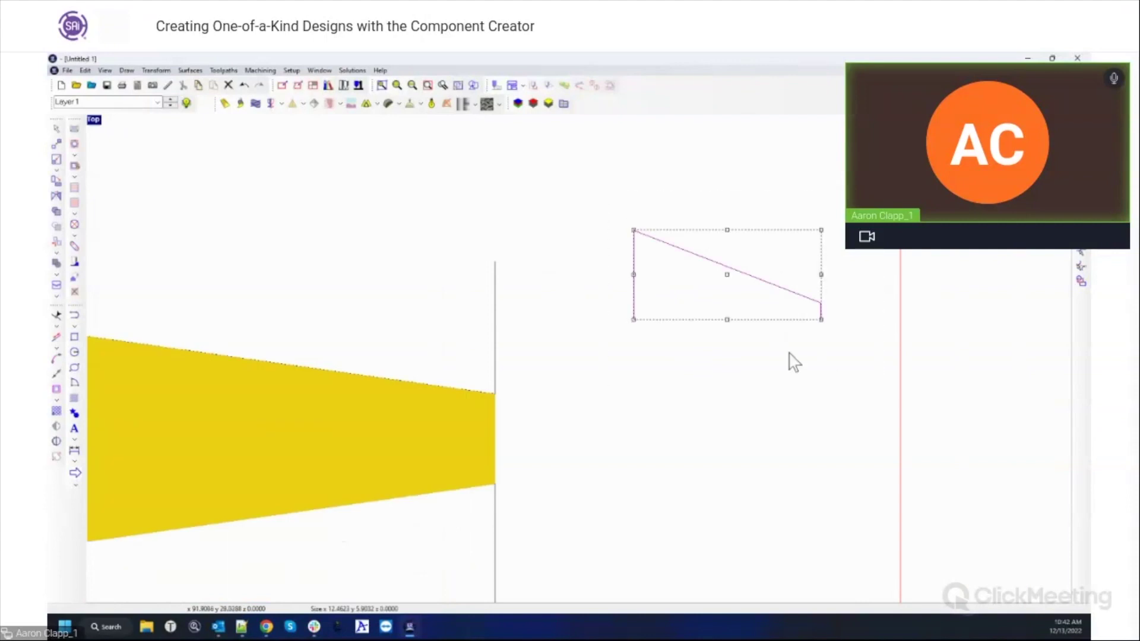
left_click(157, 70)
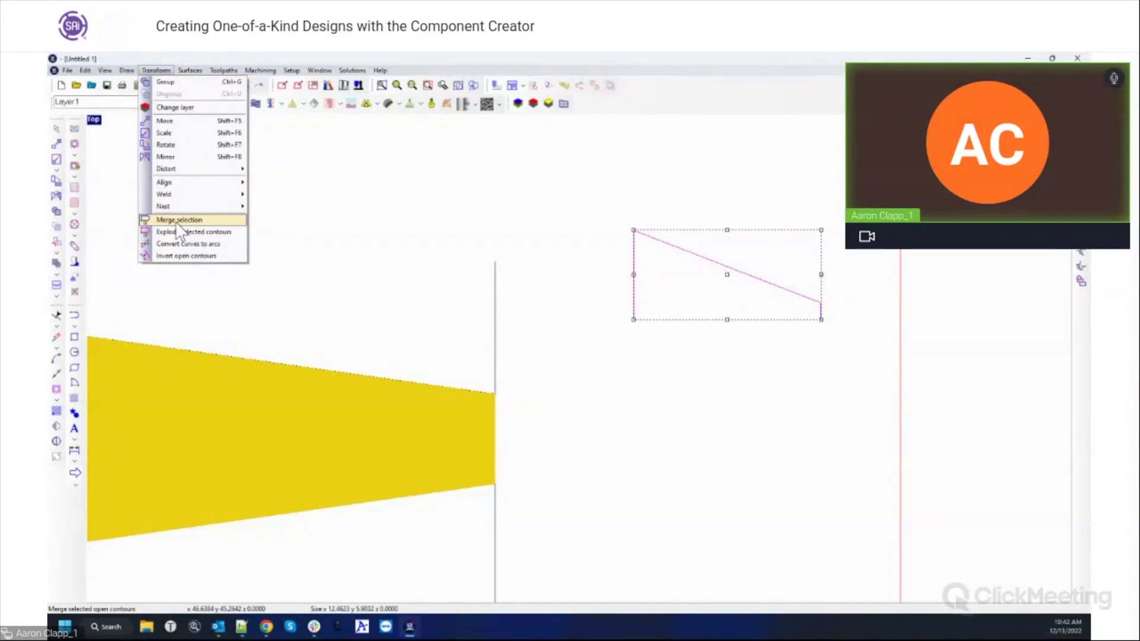
left_click(176, 221)
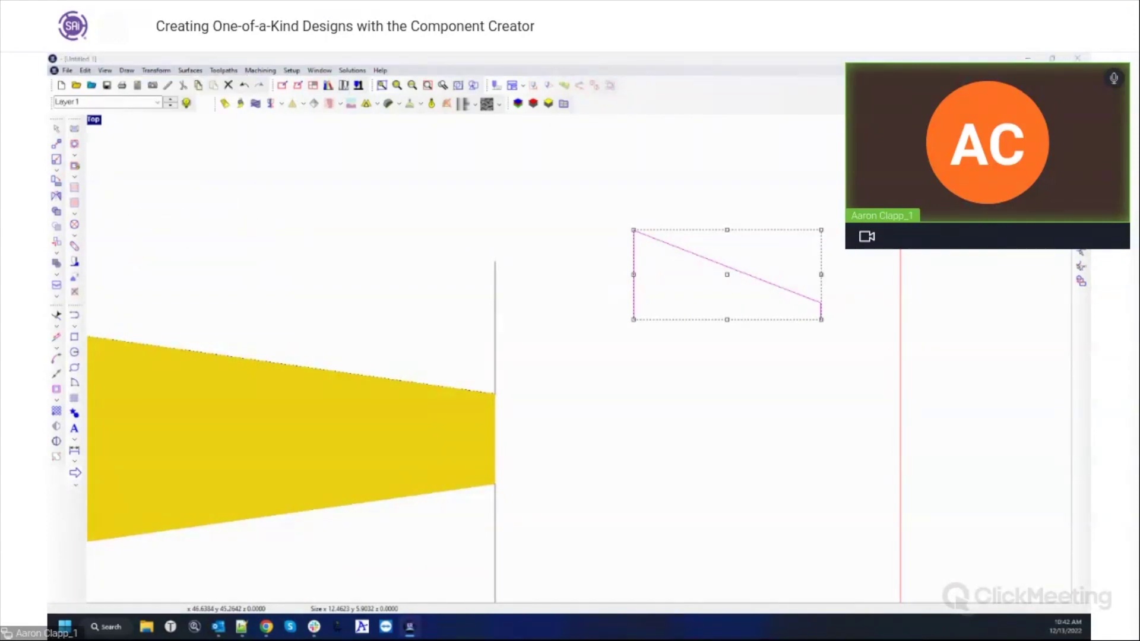
left_click(801, 435)
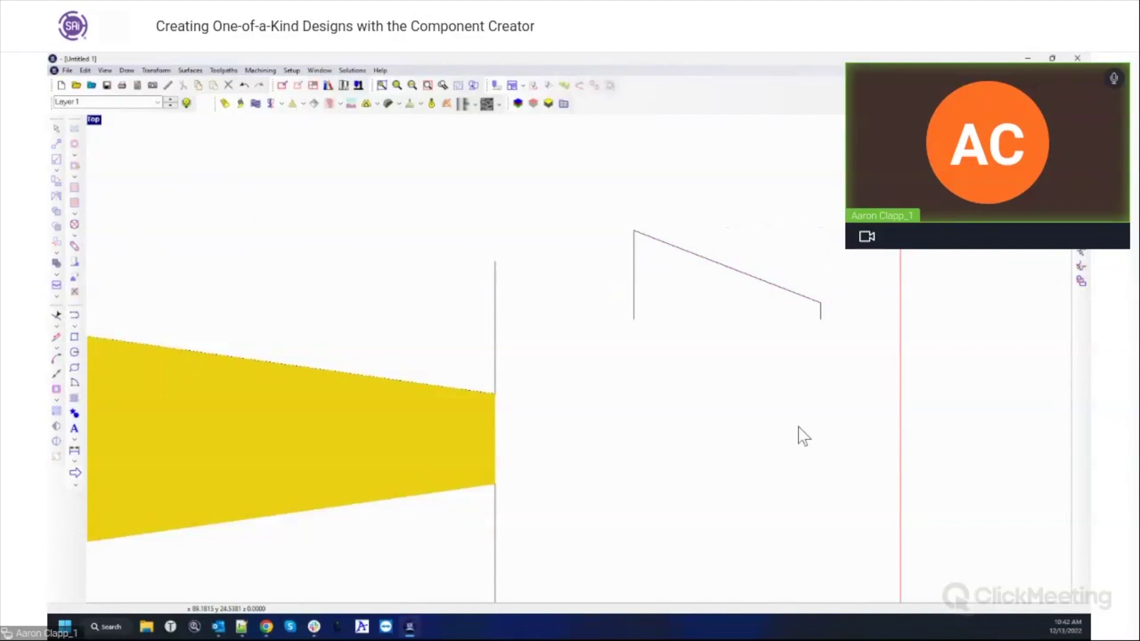
left_click(740, 278)
- Switch from the single top view to the four-view layout and clear the selection
scroll(724, 294, "down", 3)
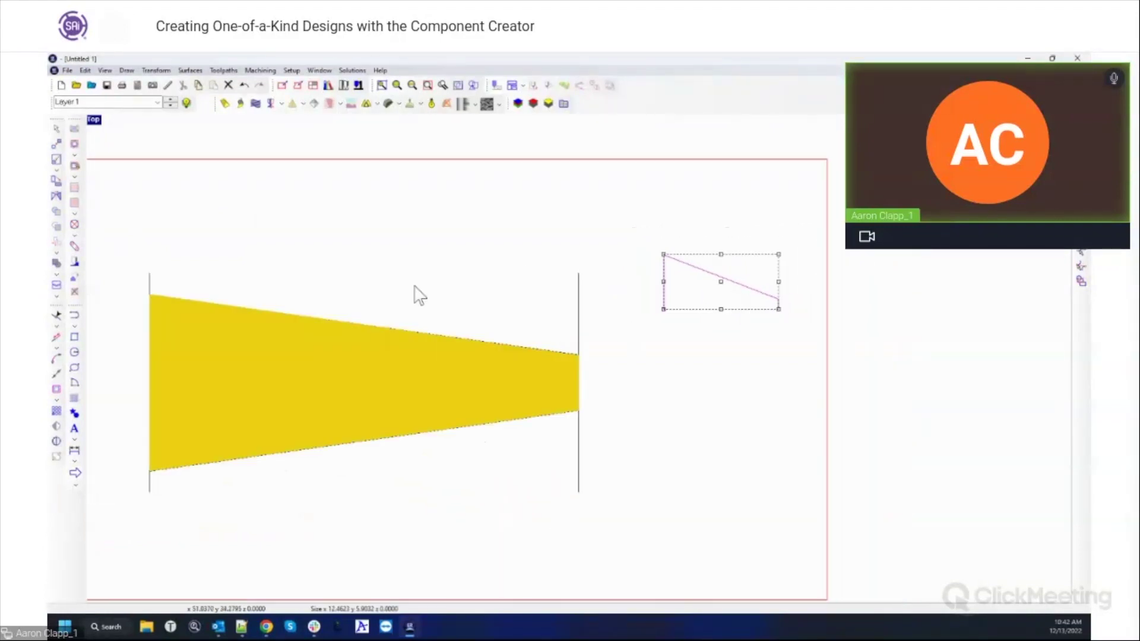
double_click(95, 123)
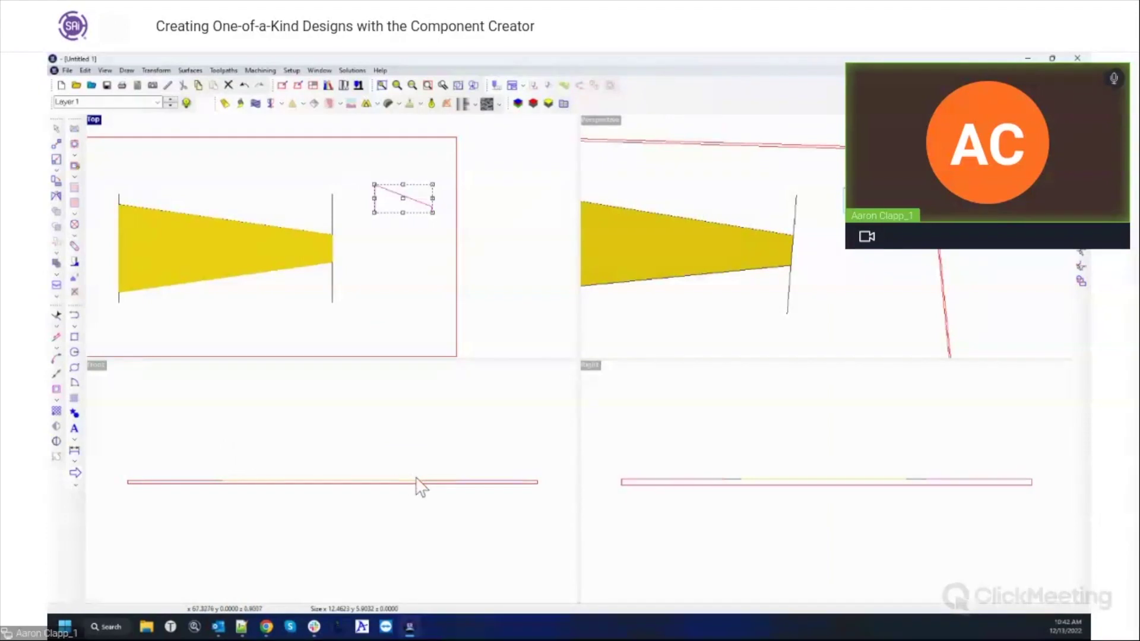
left_click(439, 225)
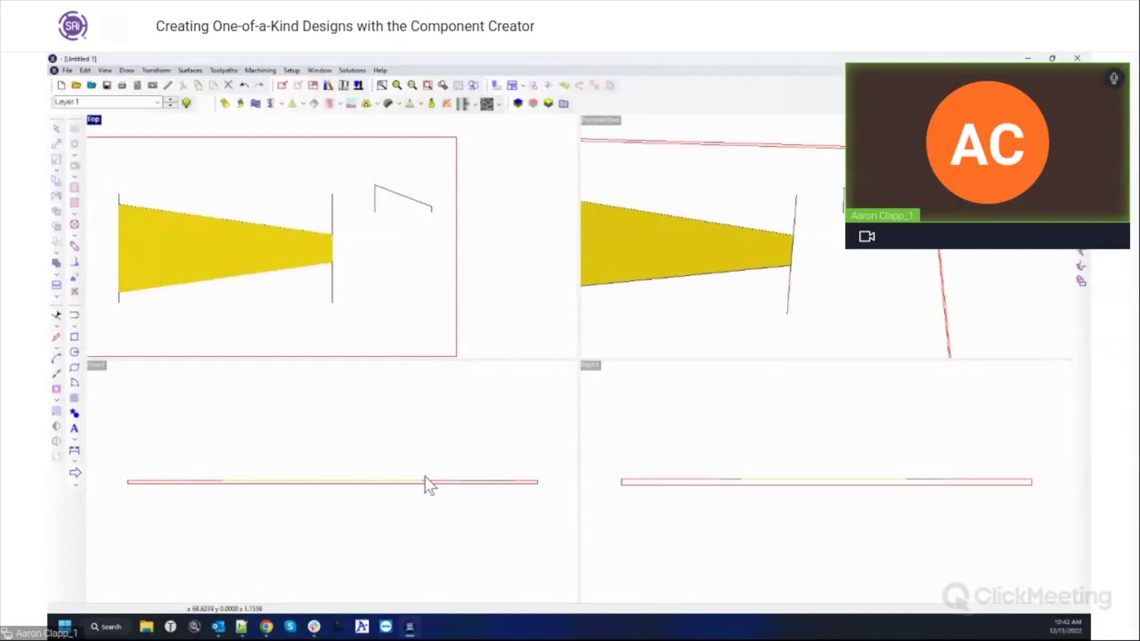
- Enlarge the top view and reposition the open contour beyond the narrow end of the tapered surface
double_click(97, 121)
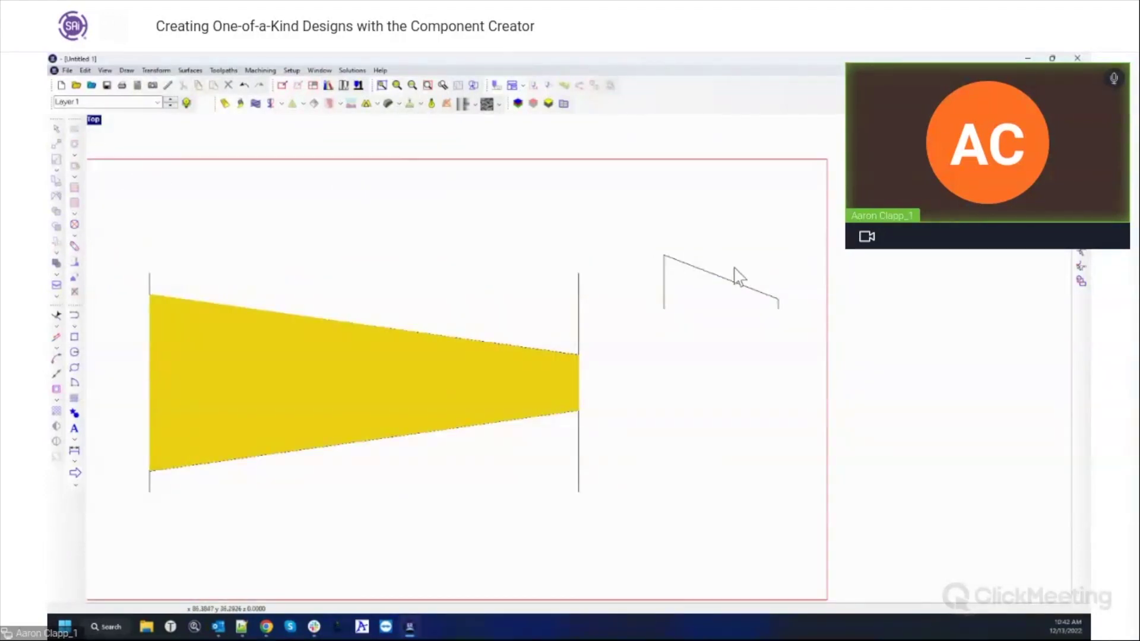
left_click(729, 289)
left_click_drag(722, 287, 472, 211)
scroll(865, 301, "down", 1)
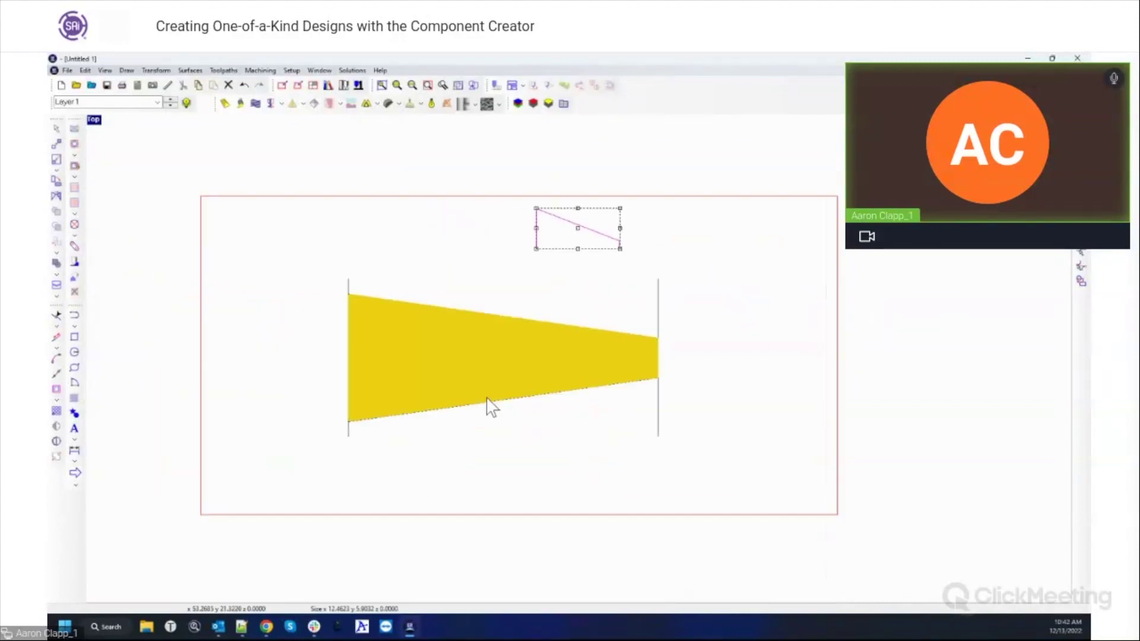
scroll(410, 422, "up", 2)
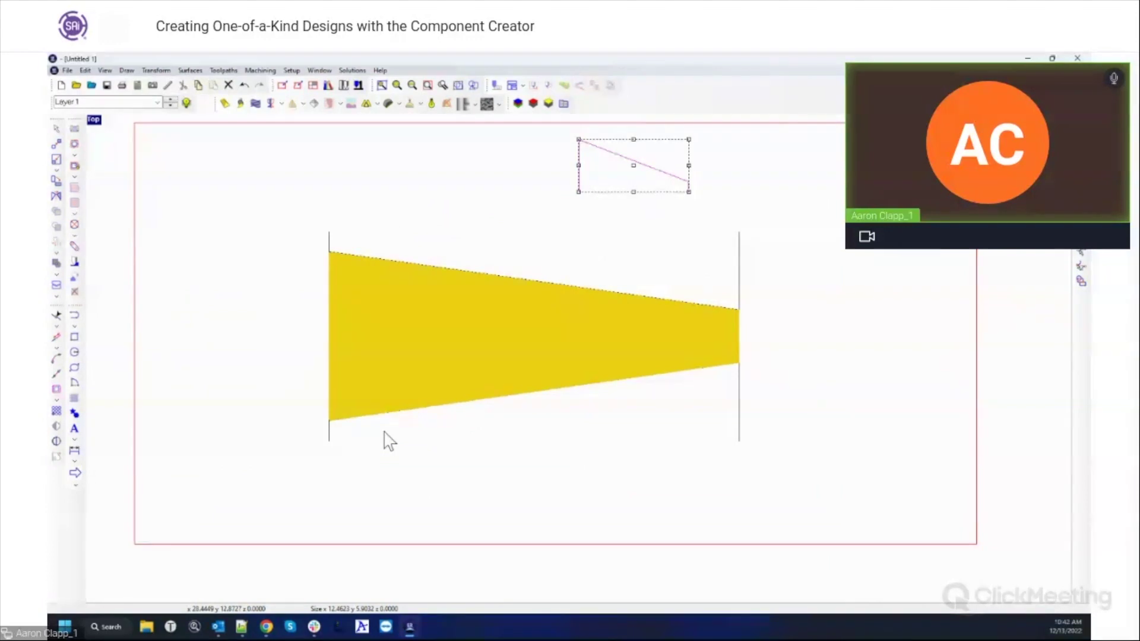
left_click(605, 212)
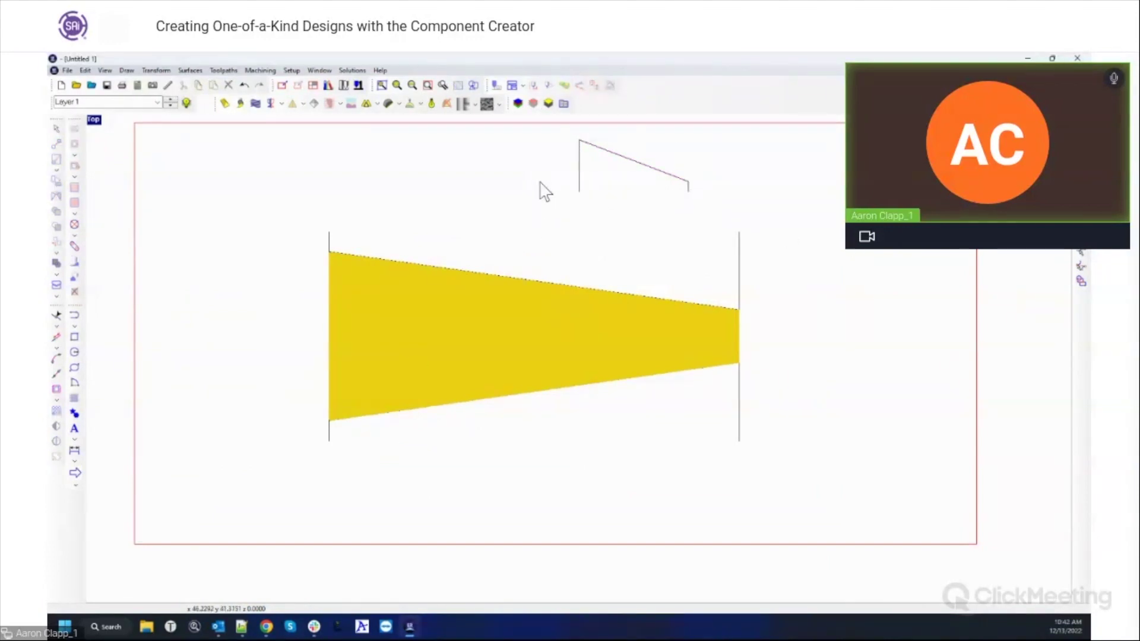
left_click(636, 169)
left_click_drag(636, 169, 865, 240)
left_click(334, 242)
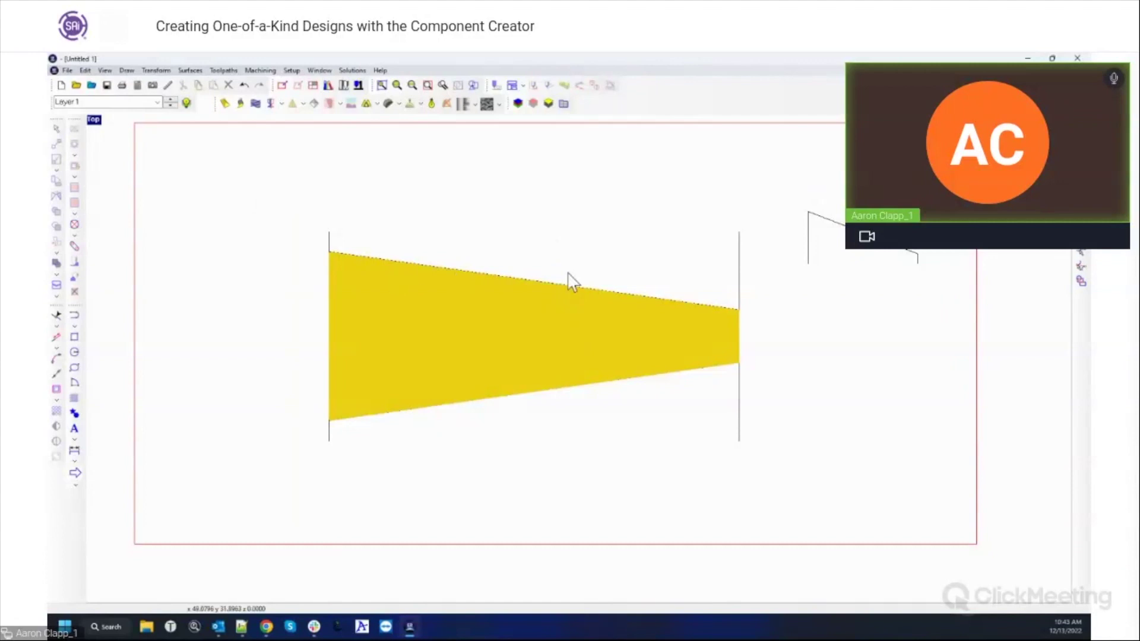
- Shape the tapered surface with Sweep Two Rails, using the two vertical end lines as rails and the open contour as the sweep section
left_click(541, 284)
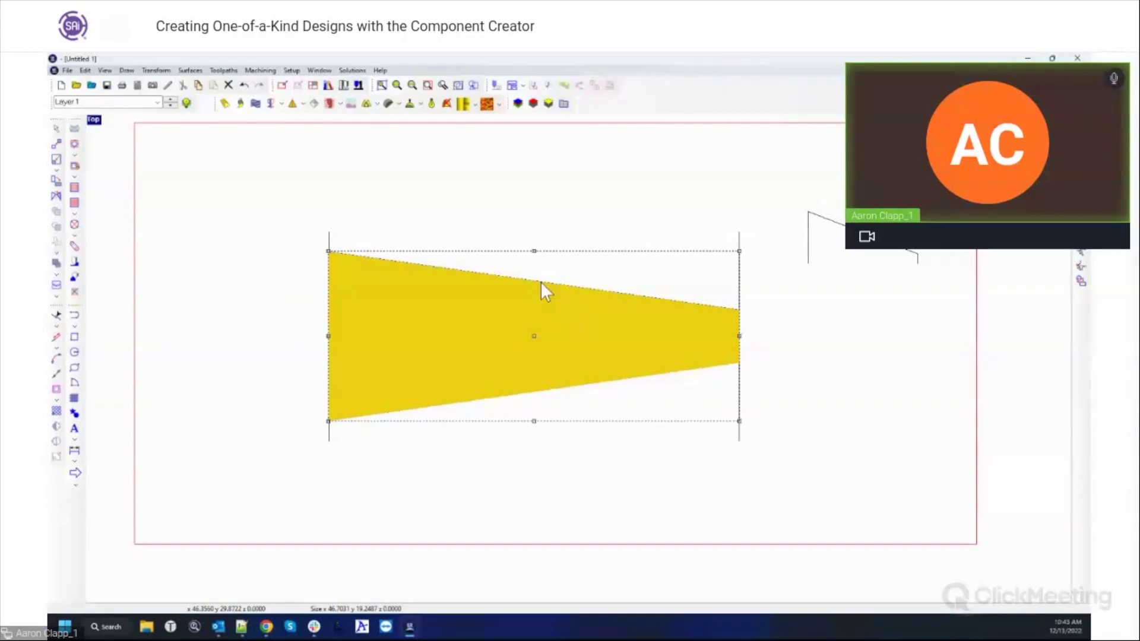
left_click(190, 70)
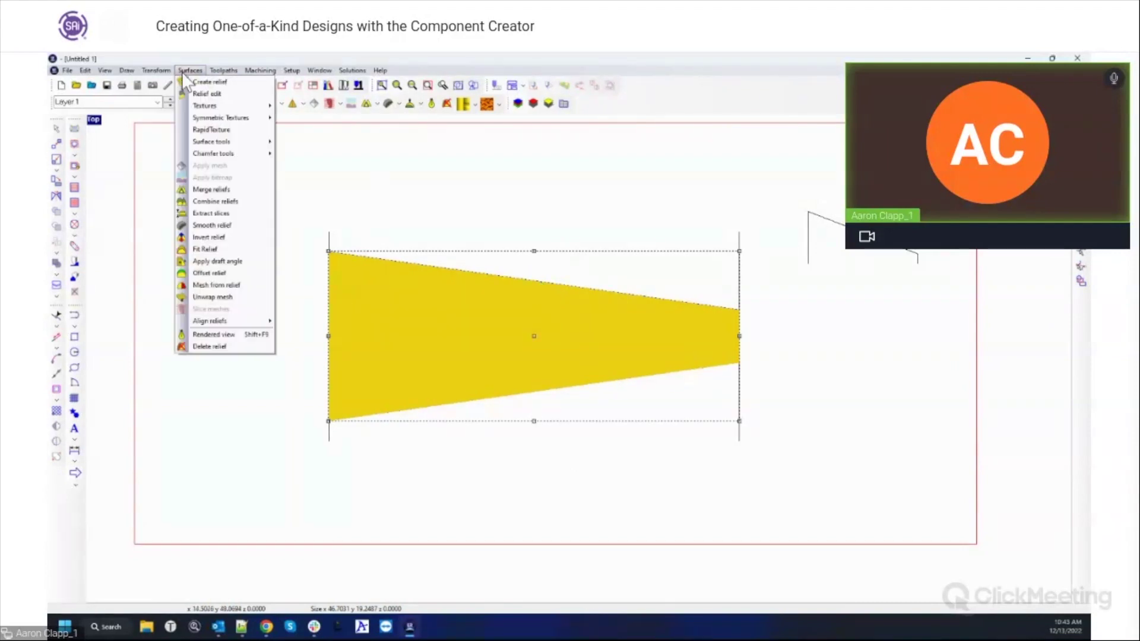
mouse_move(232, 141)
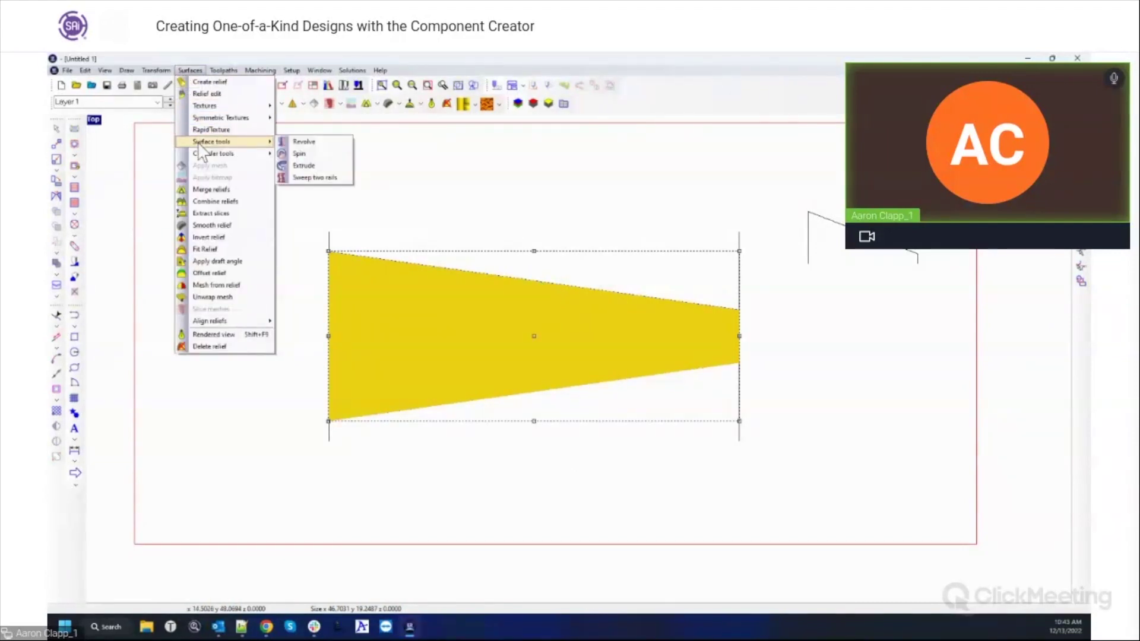
left_click(322, 180)
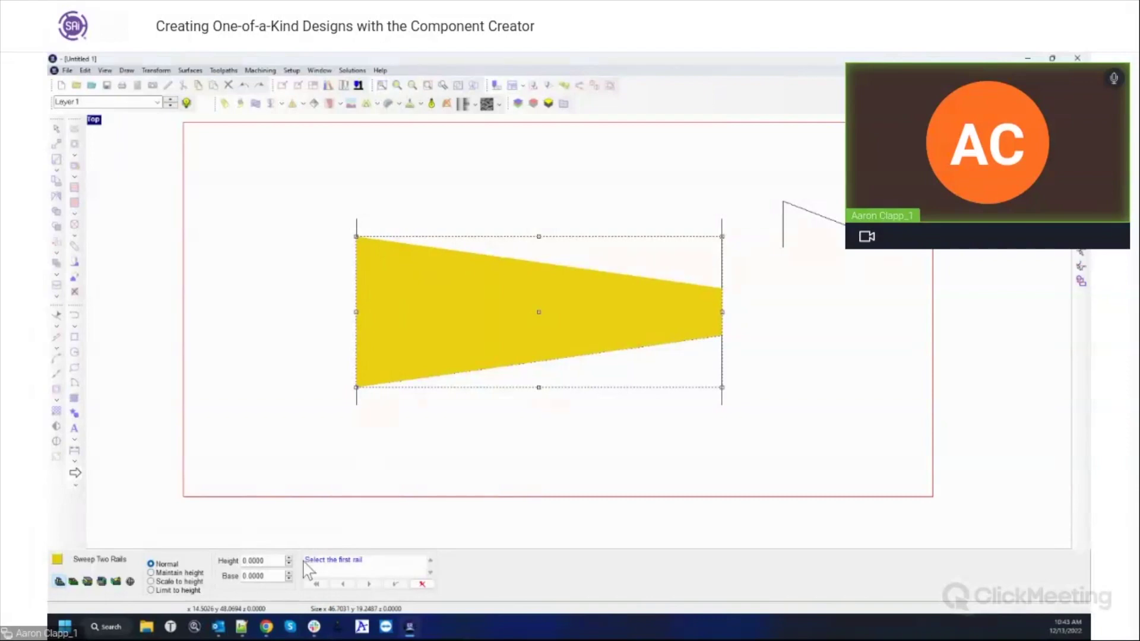
left_click(357, 236)
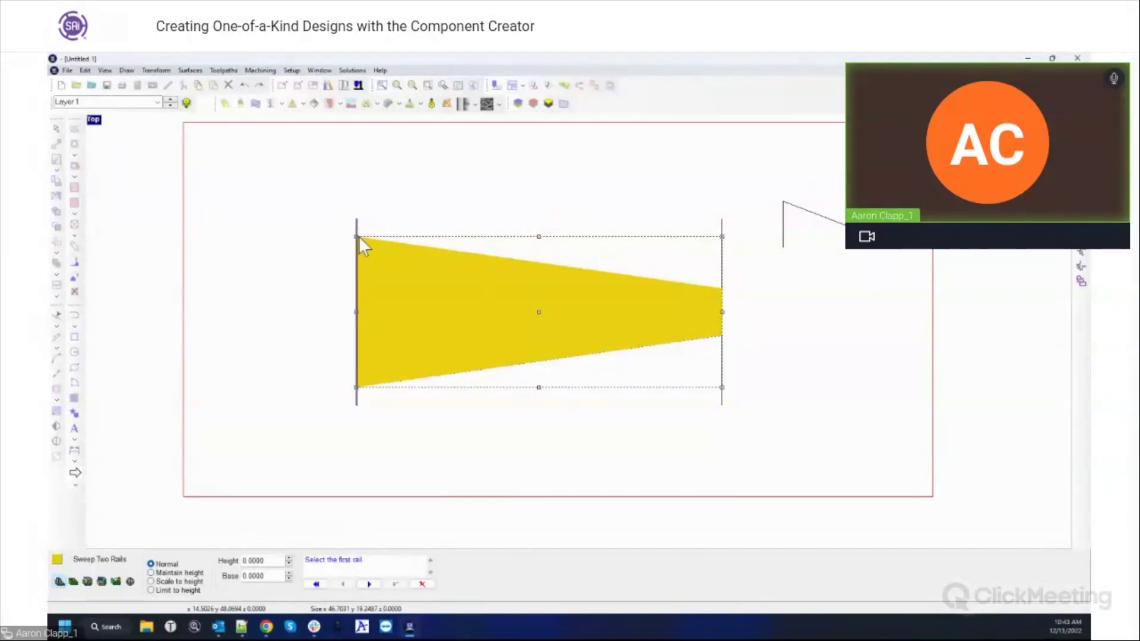
left_click(368, 584)
left_click(722, 237)
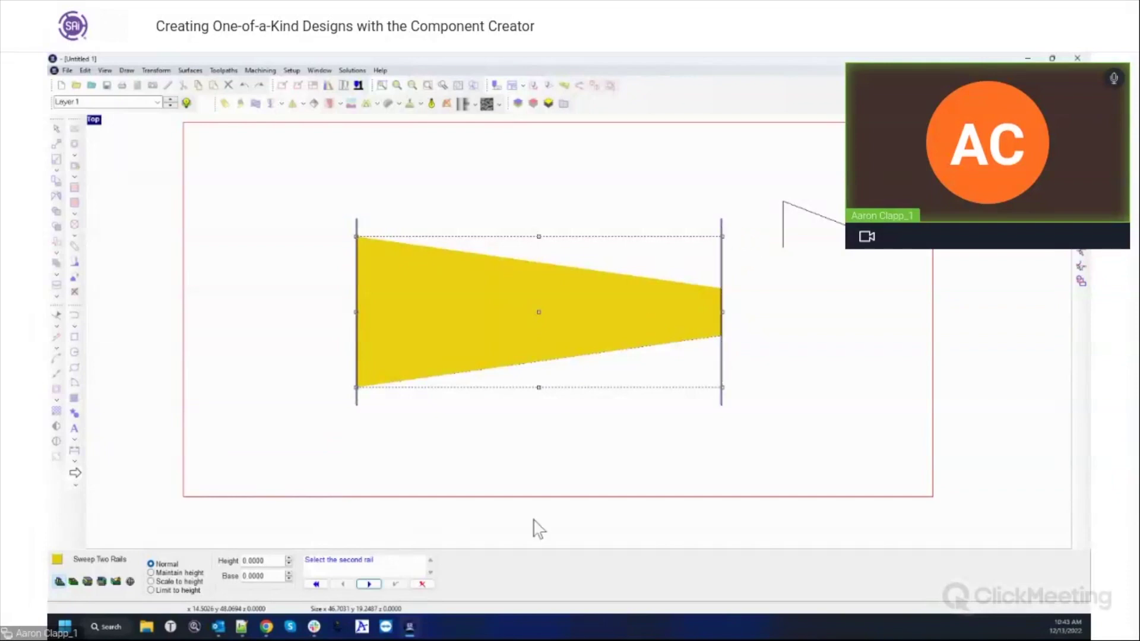
left_click(369, 584)
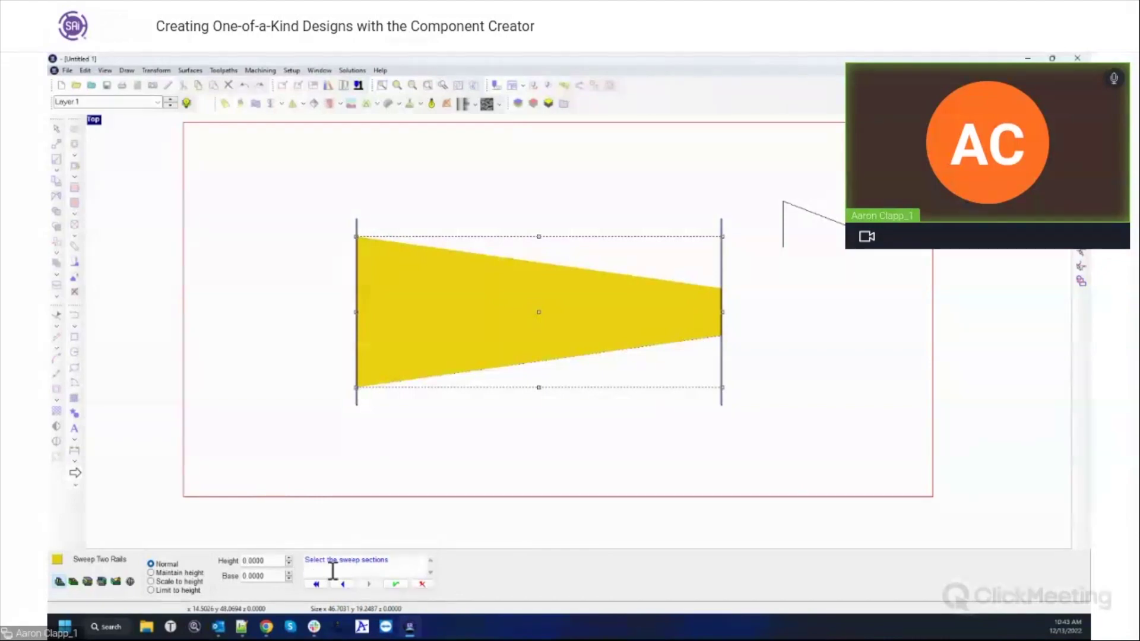
left_click(834, 222)
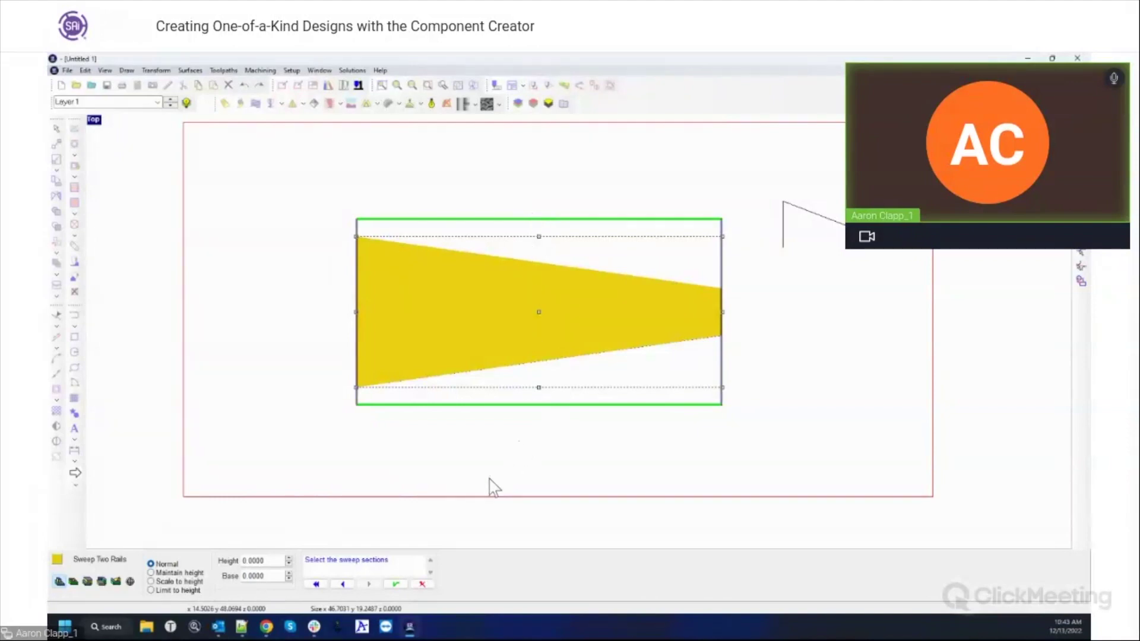
left_click(394, 585)
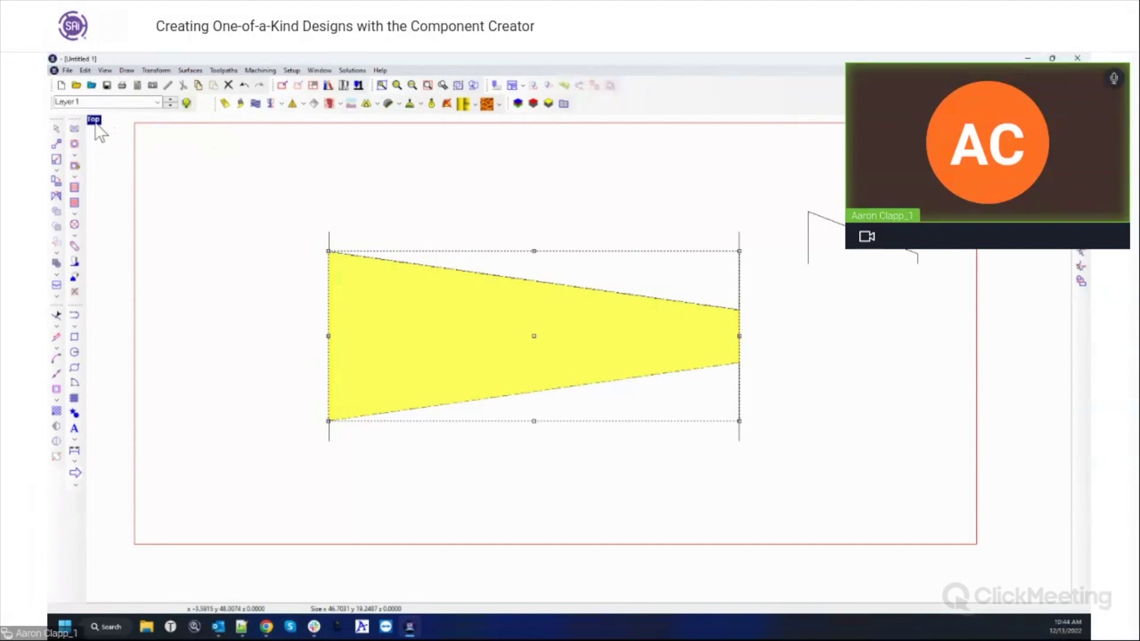
- Examine the swept wedge in the four-view layout and from an orbited, enlarged perspective view
double_click(94, 120)
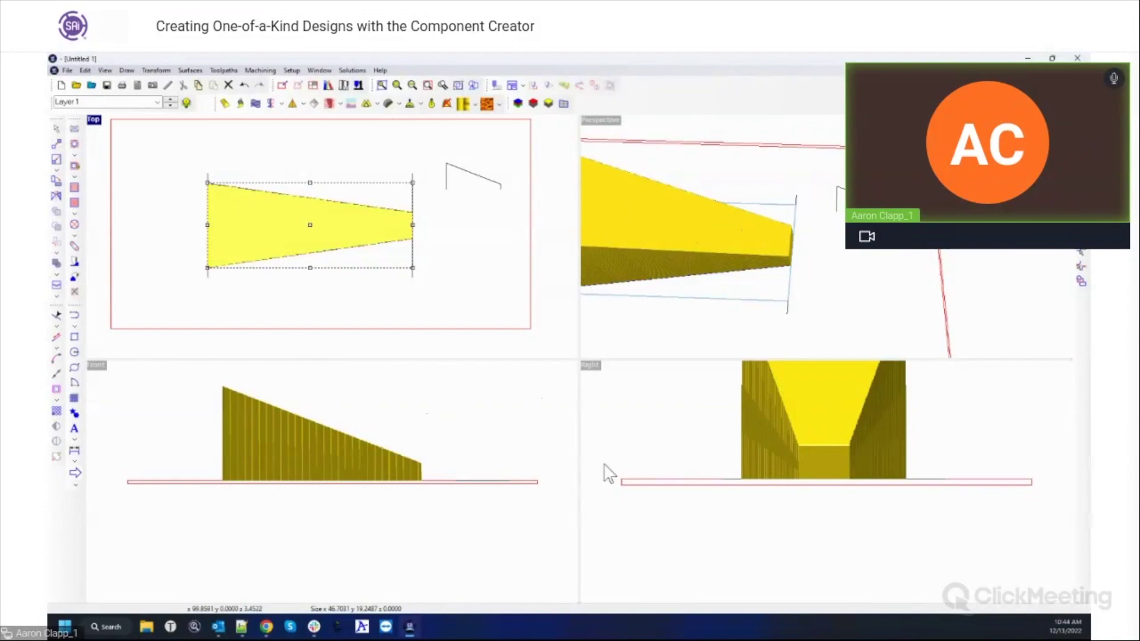
double_click(604, 141)
middle_click_drag(451, 309, 796, 375)
scroll(687, 351, "down", 5)
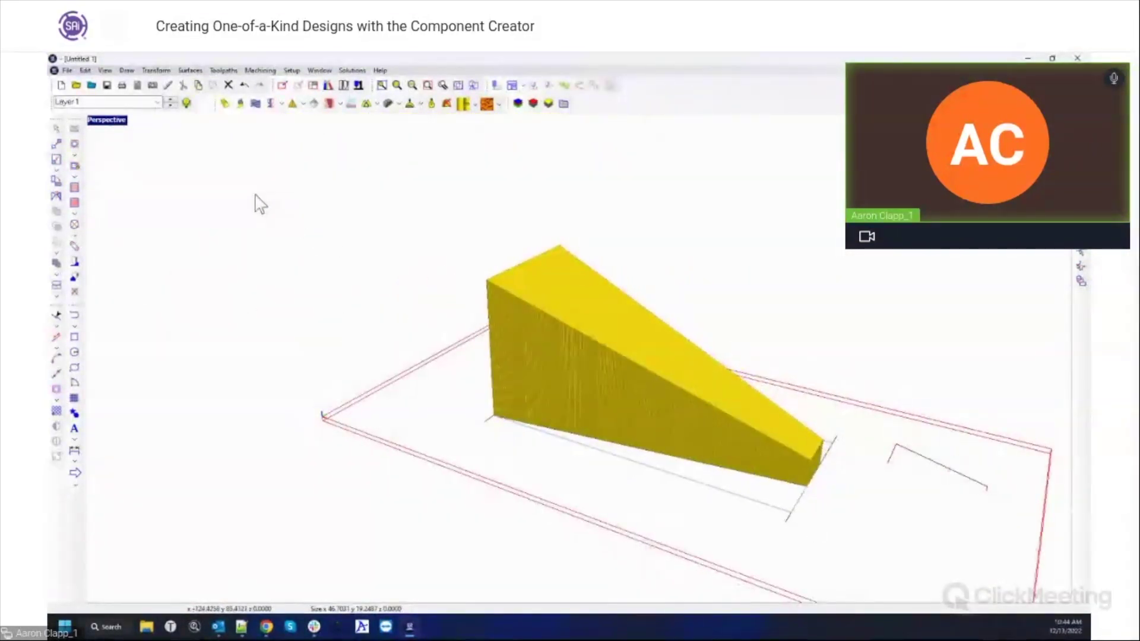
double_click(107, 121)
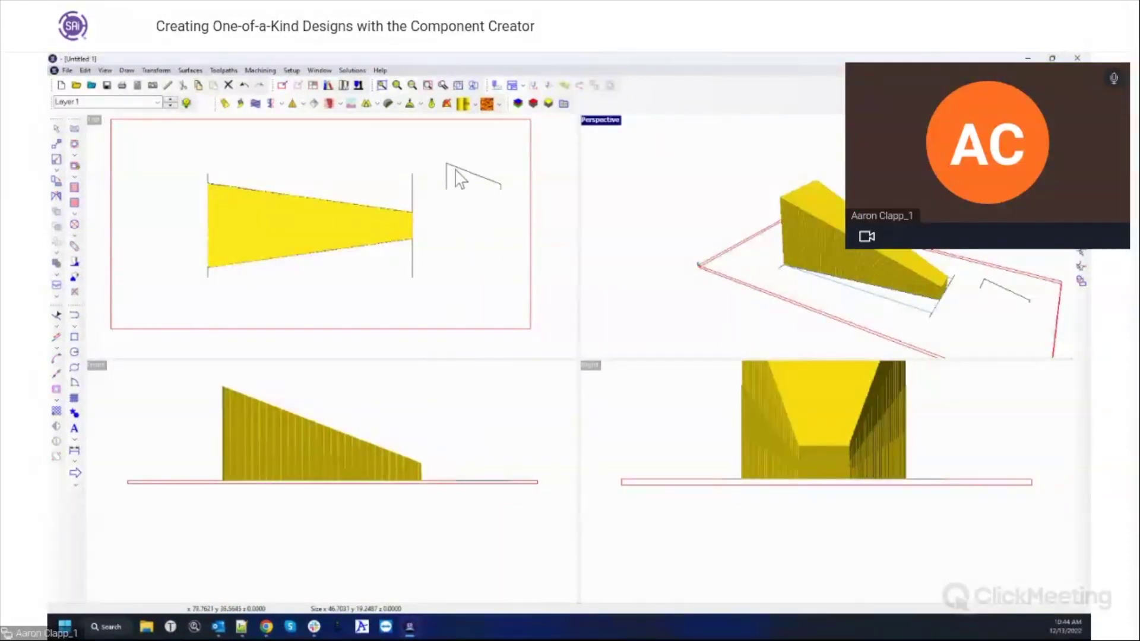
- Return to the enlarged top view and move the open contour down level with the tapered surface's narrow end
double_click(94, 121)
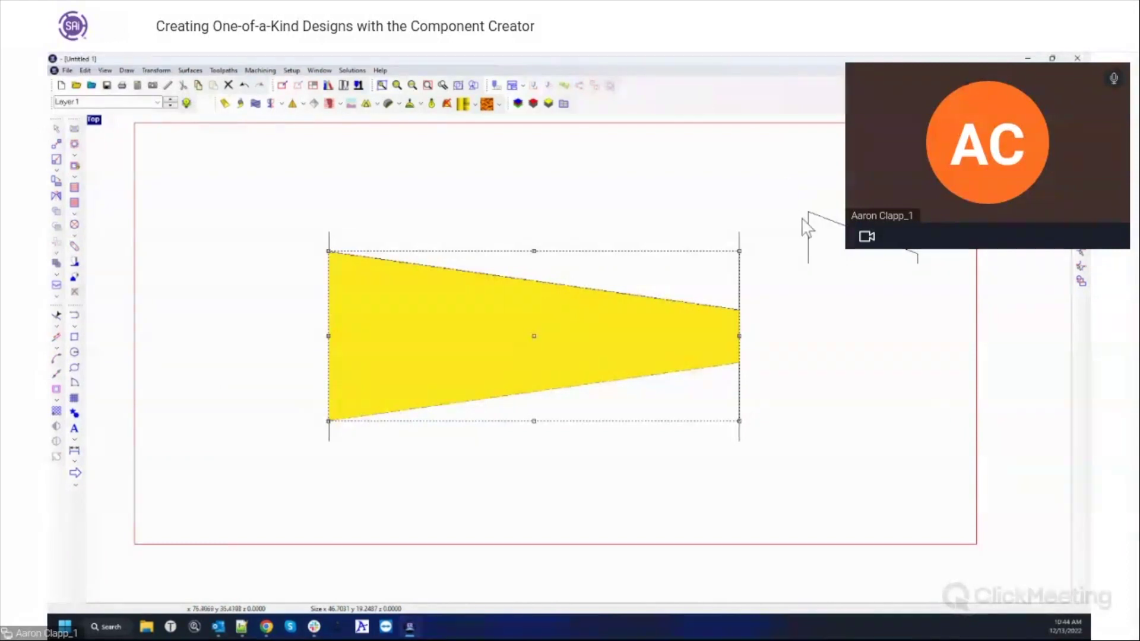
left_click_drag(794, 191, 946, 287)
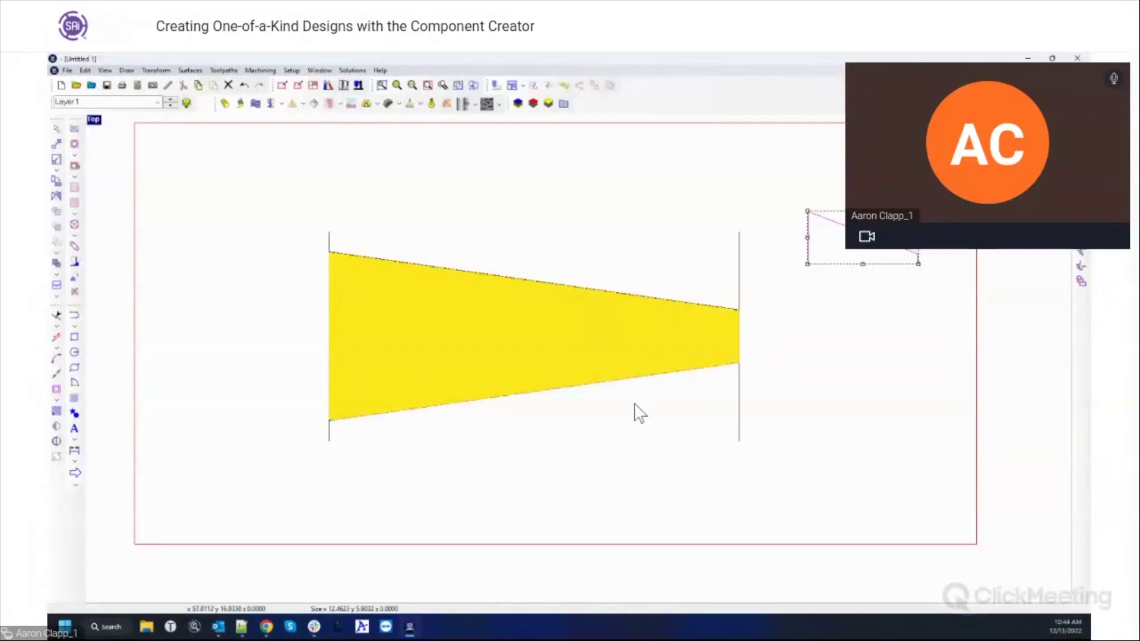
scroll(298, 270, "down", 2)
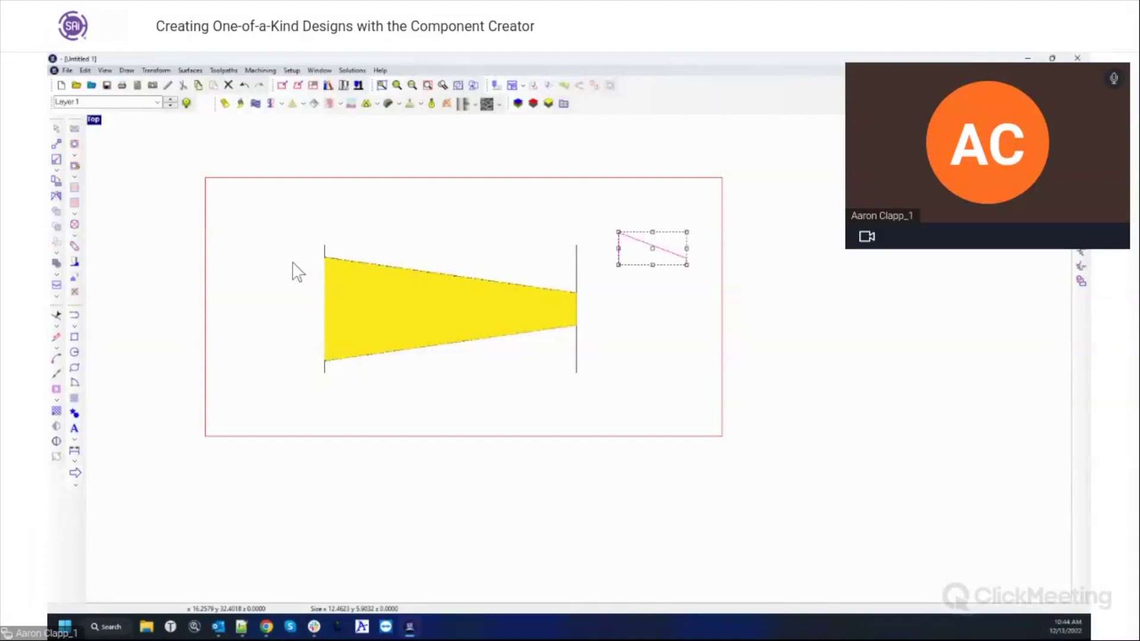
left_click_drag(652, 249, 670, 314)
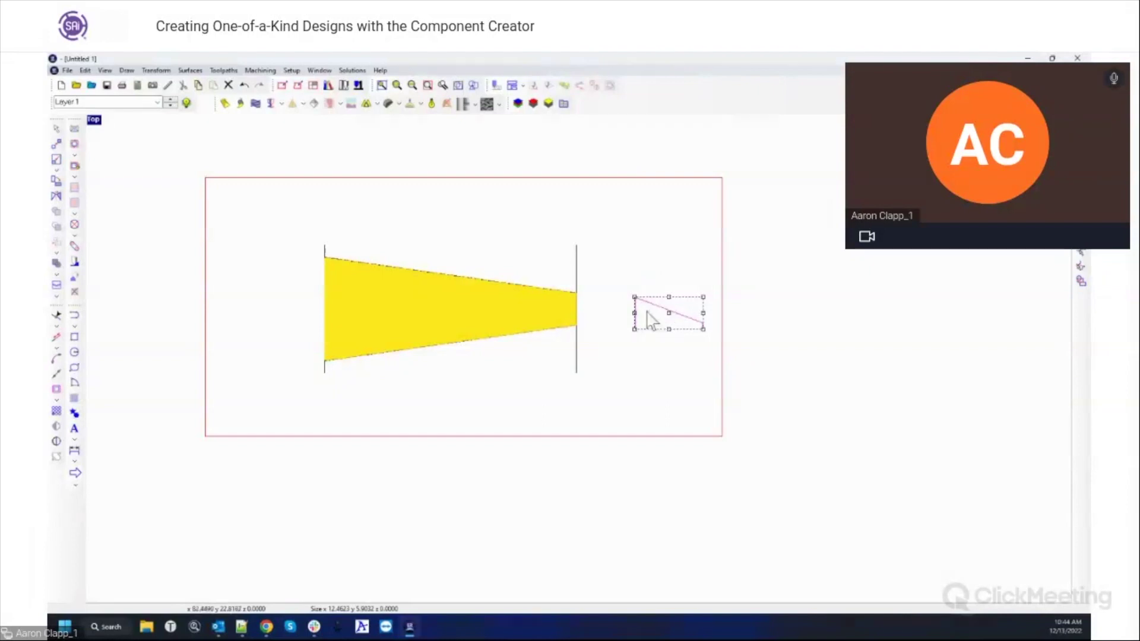
double_click(93, 121)
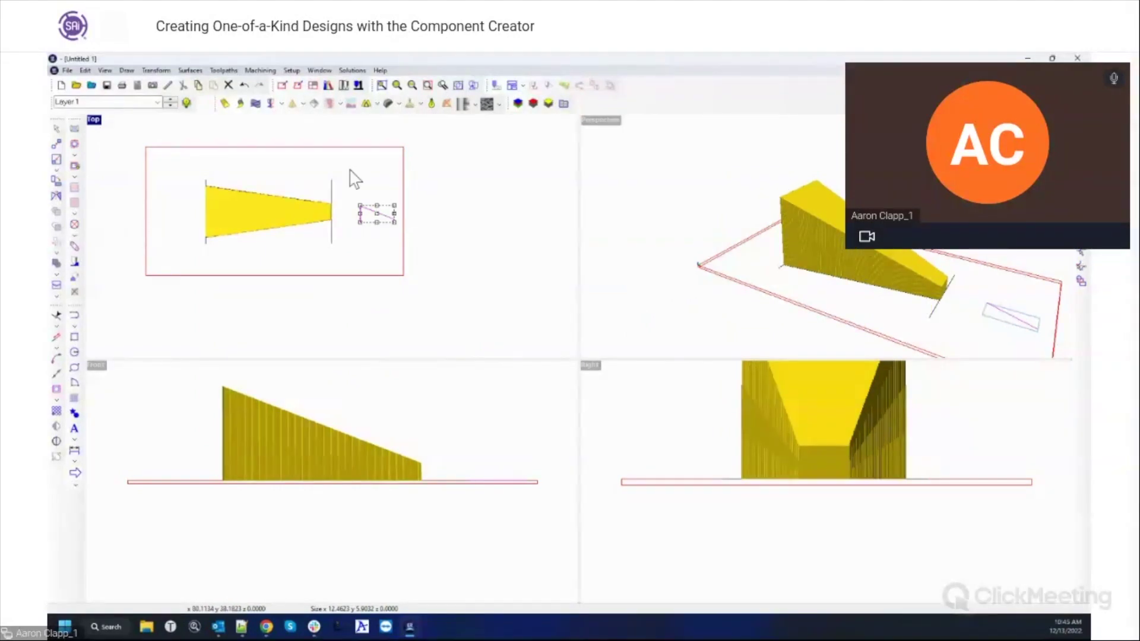
double_click(93, 120)
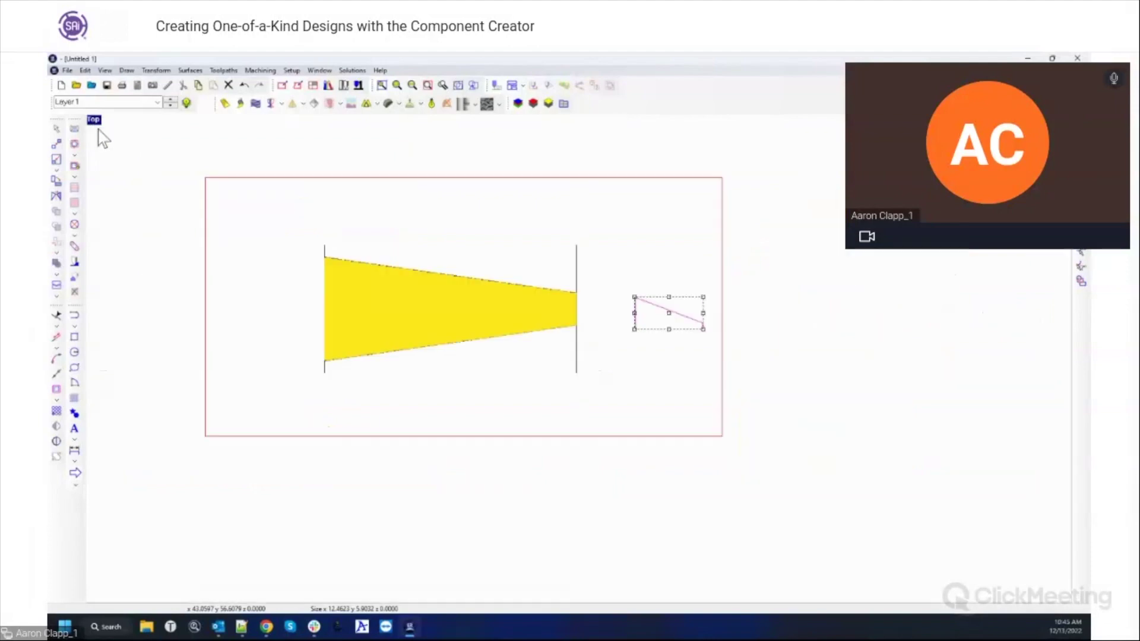
- Generate cross-hatched notched components from the tapered surface with size 7 × 5 × 5 and Loft off, and check them in all four views
left_click(406, 270)
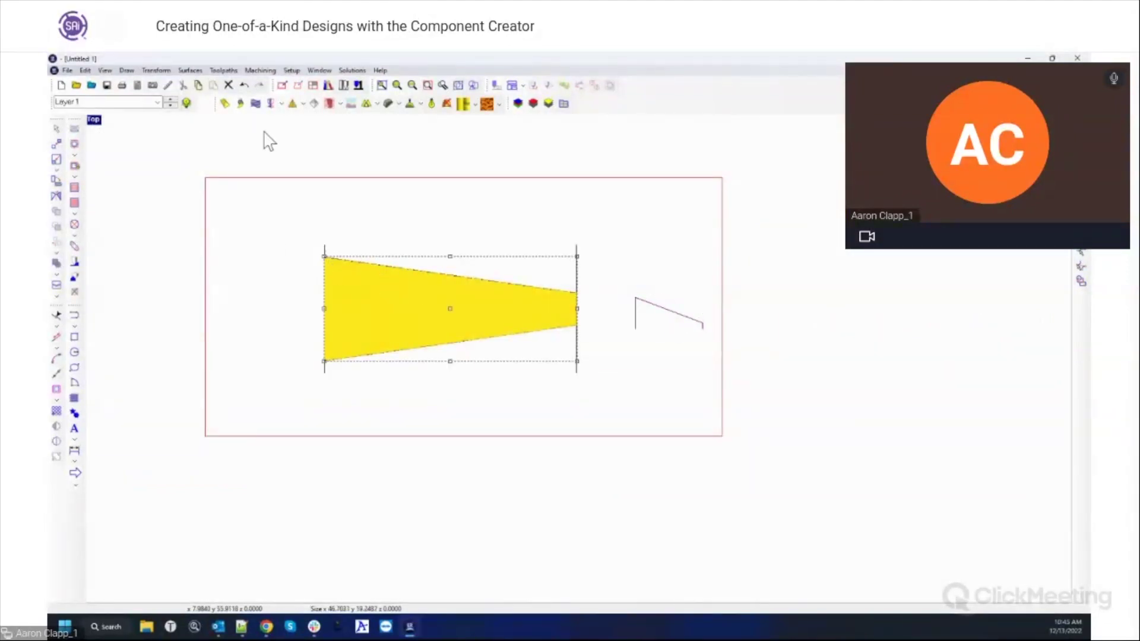
left_click(75, 398)
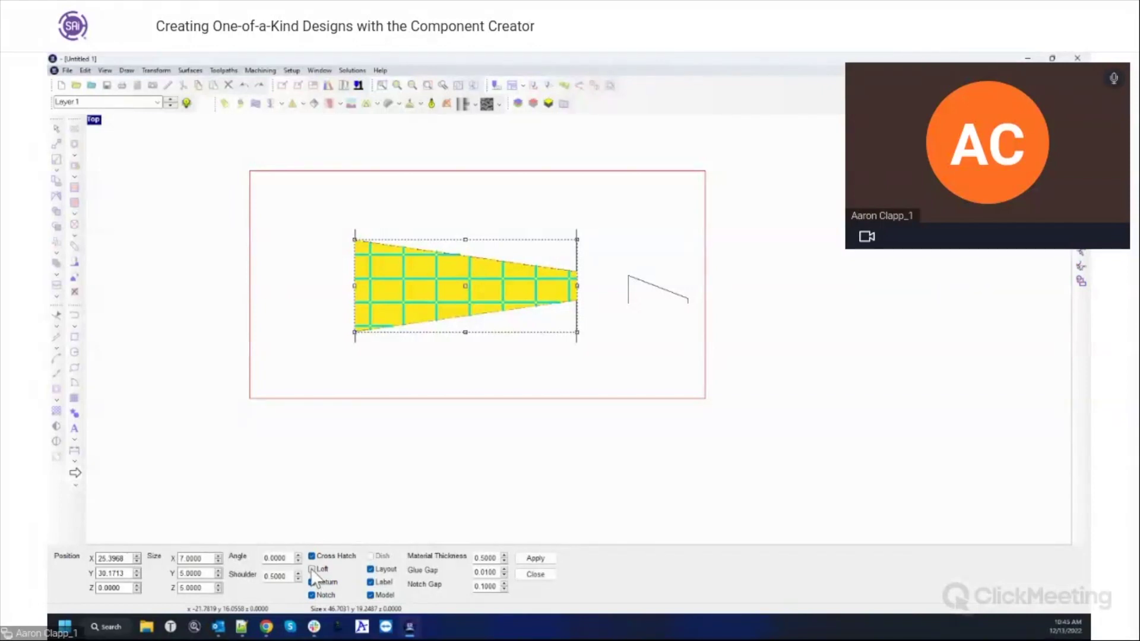
left_click(535, 559)
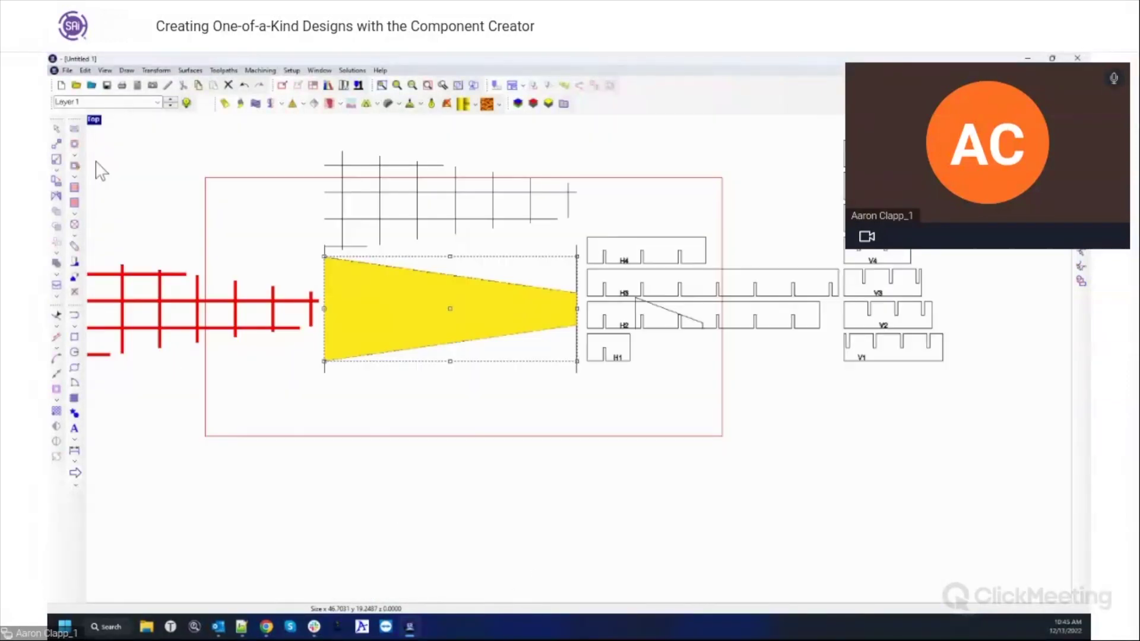
double_click(93, 120)
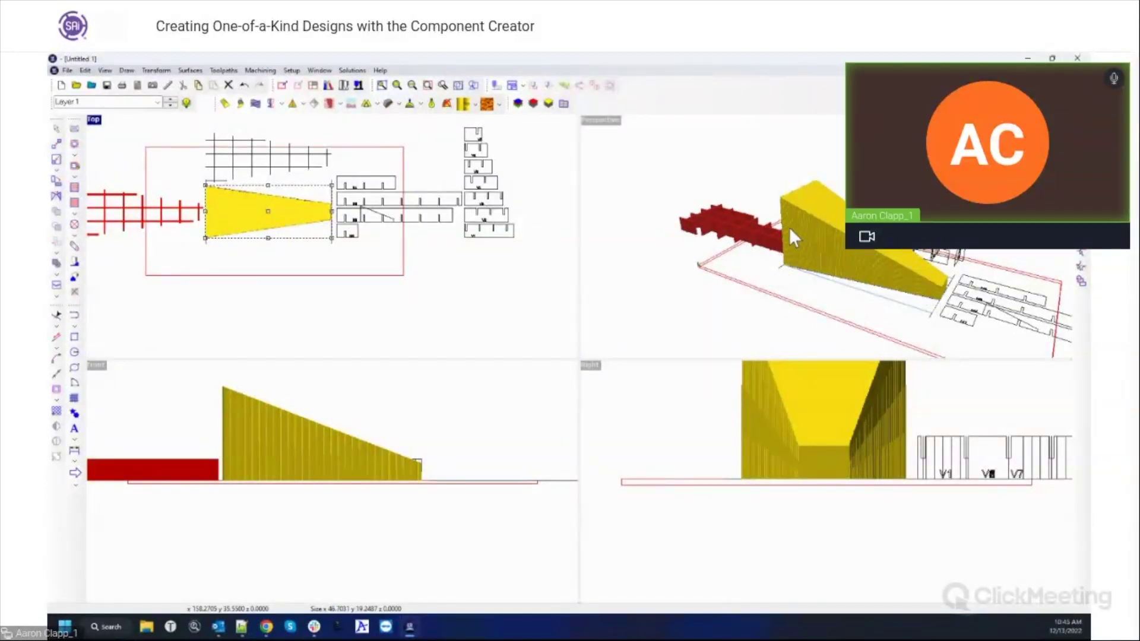
double_click(98, 122)
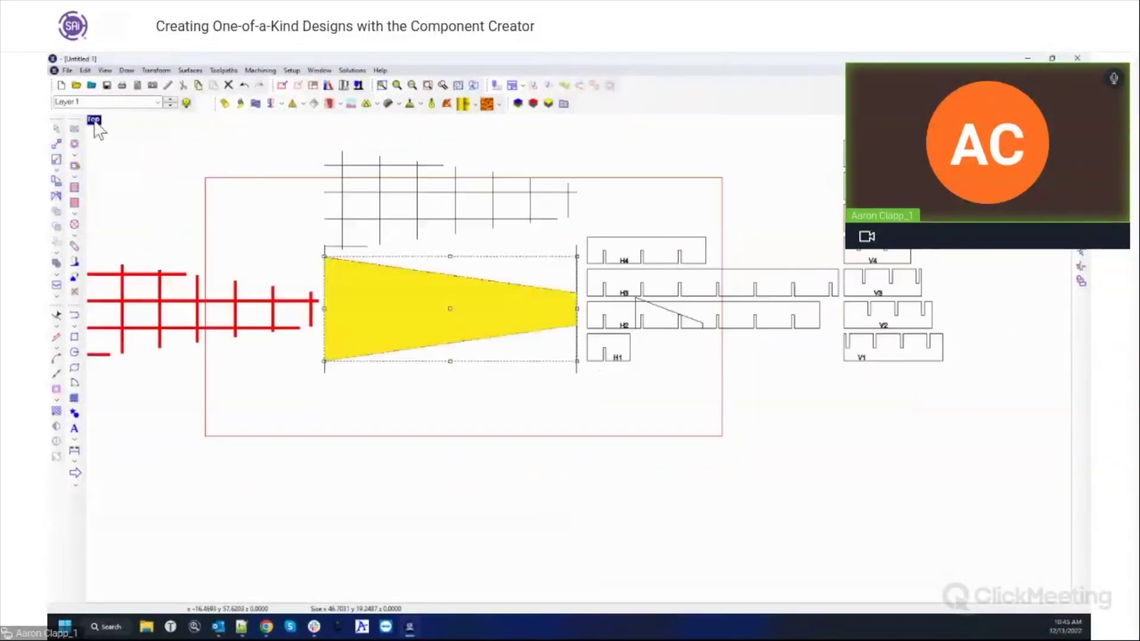
- Delete the unlofted components: the red model, the rib lines and the labelled flat layout
left_click(181, 301)
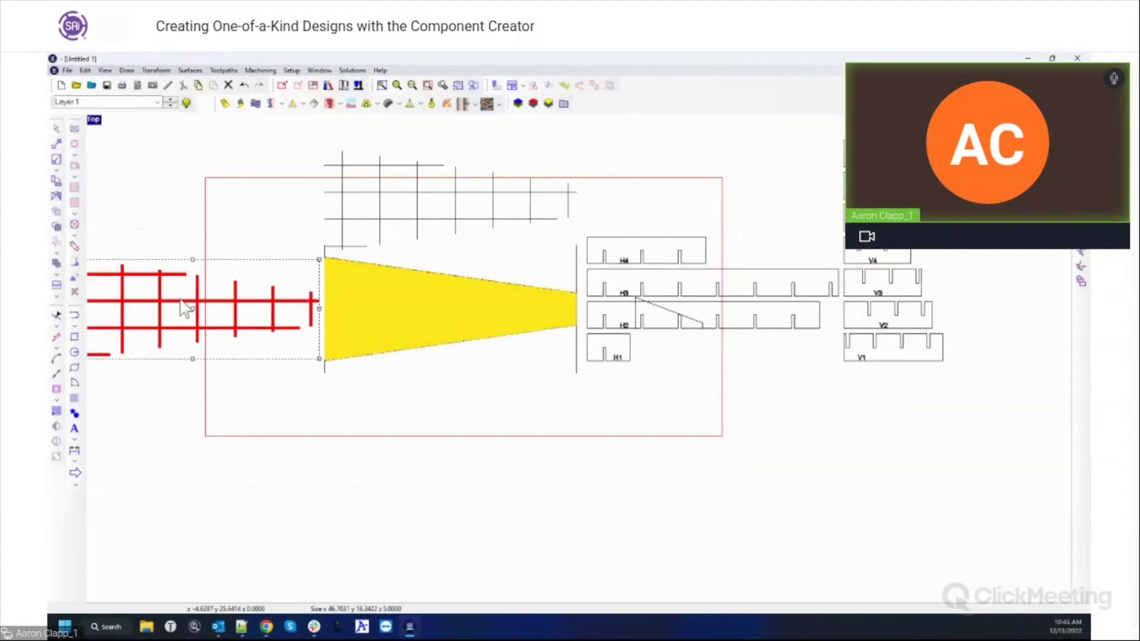
key("Delete")
left_click(342, 205)
key("Delete")
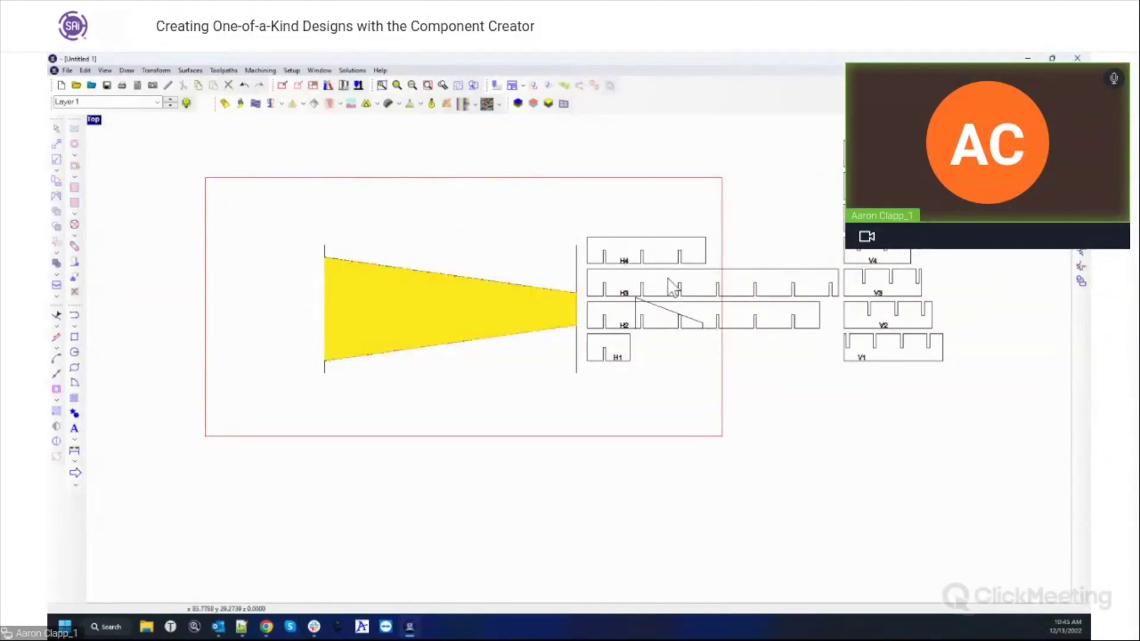
left_click(657, 247)
key("Delete")
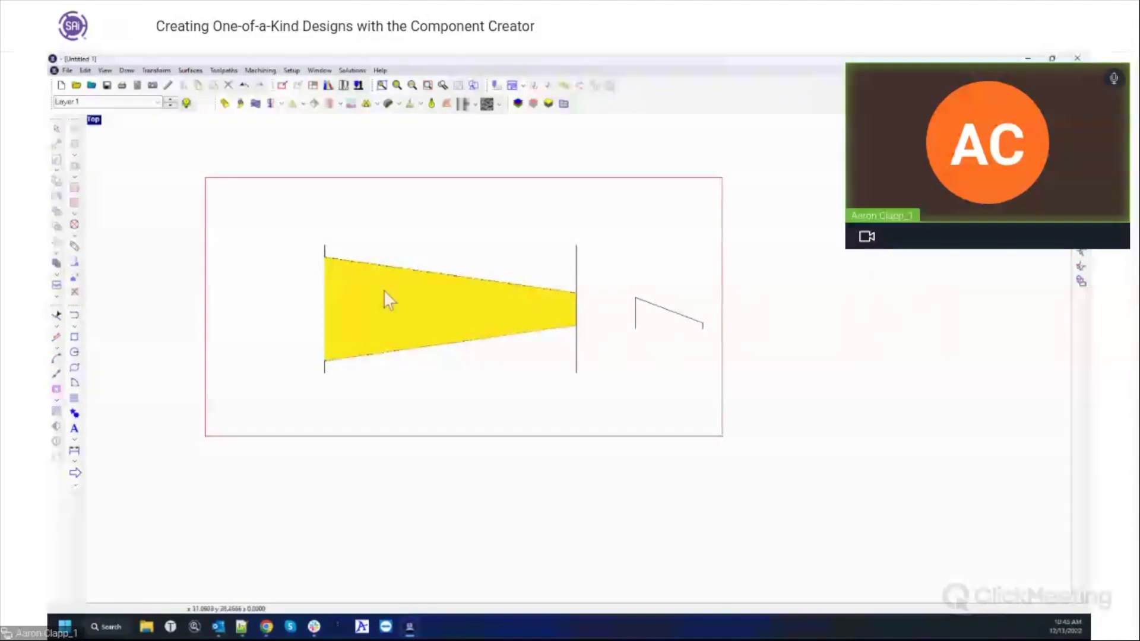
- Generate the notched components from the tapered surface again with Loft on, and inspect the sloping ribs in perspective
left_click(409, 269)
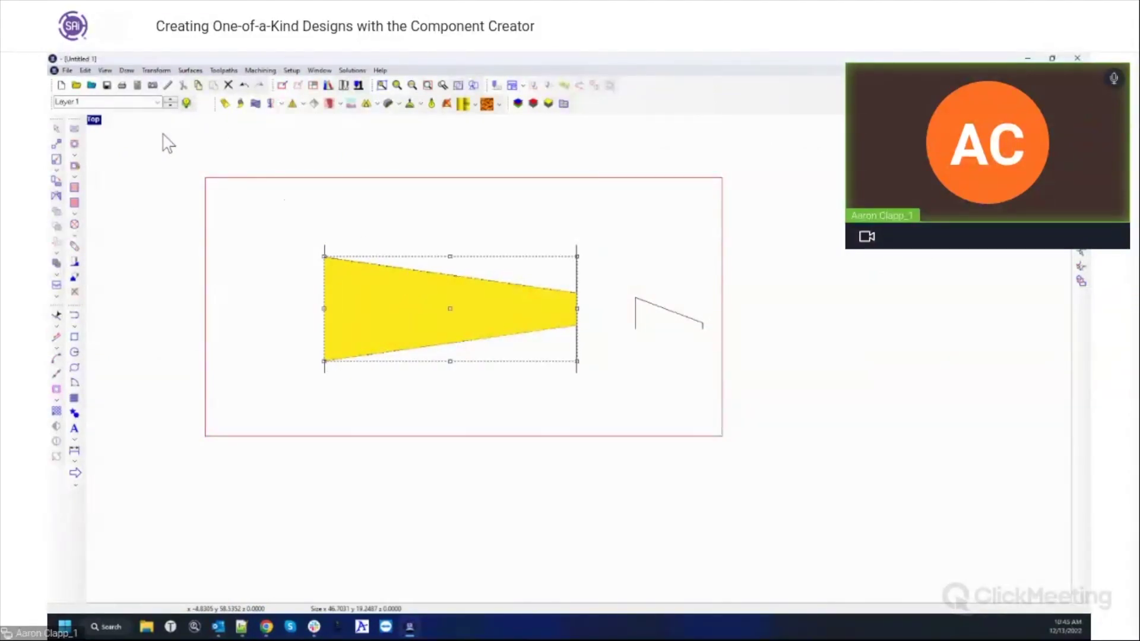
left_click(78, 400)
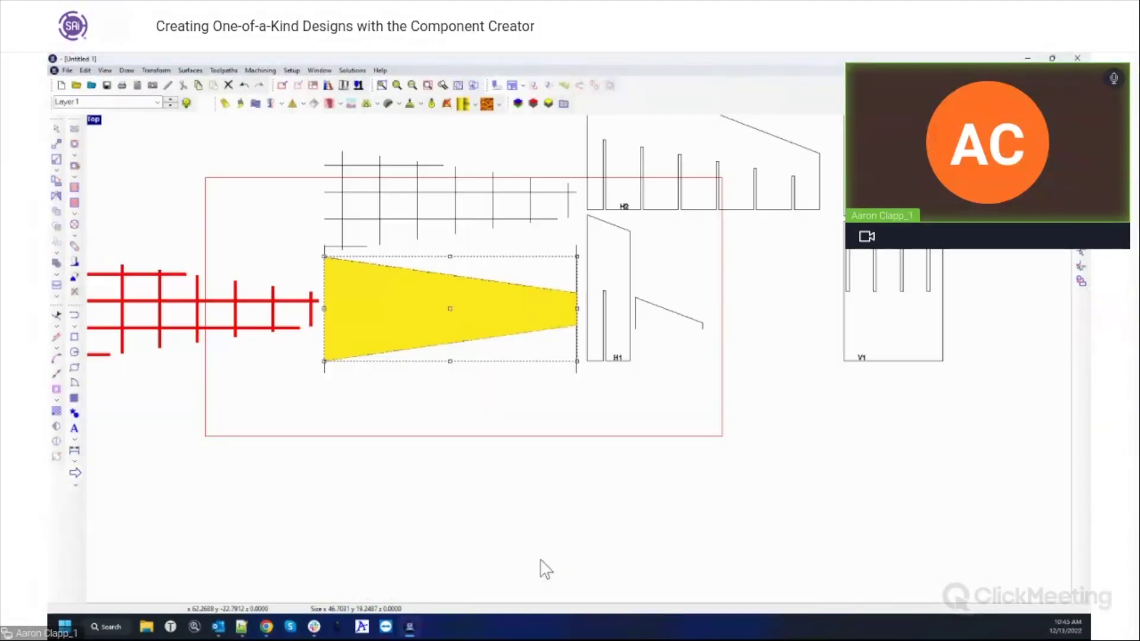
double_click(93, 120)
double_click(600, 120)
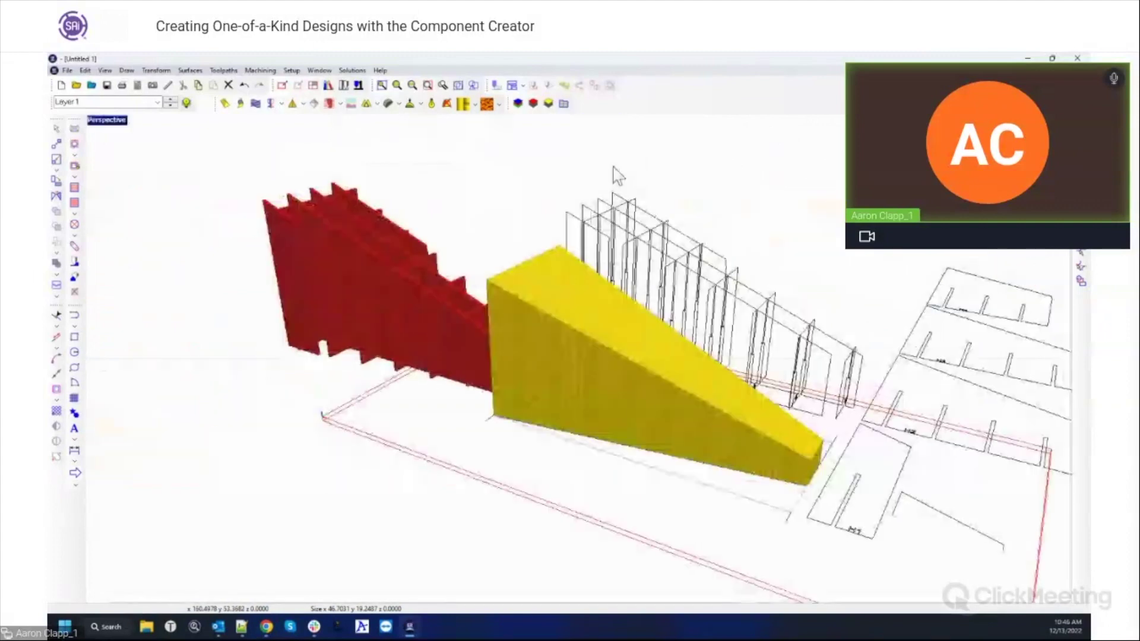
middle_click_drag(538, 353, 1017, 409)
middle_click_drag(672, 341, 761, 386)
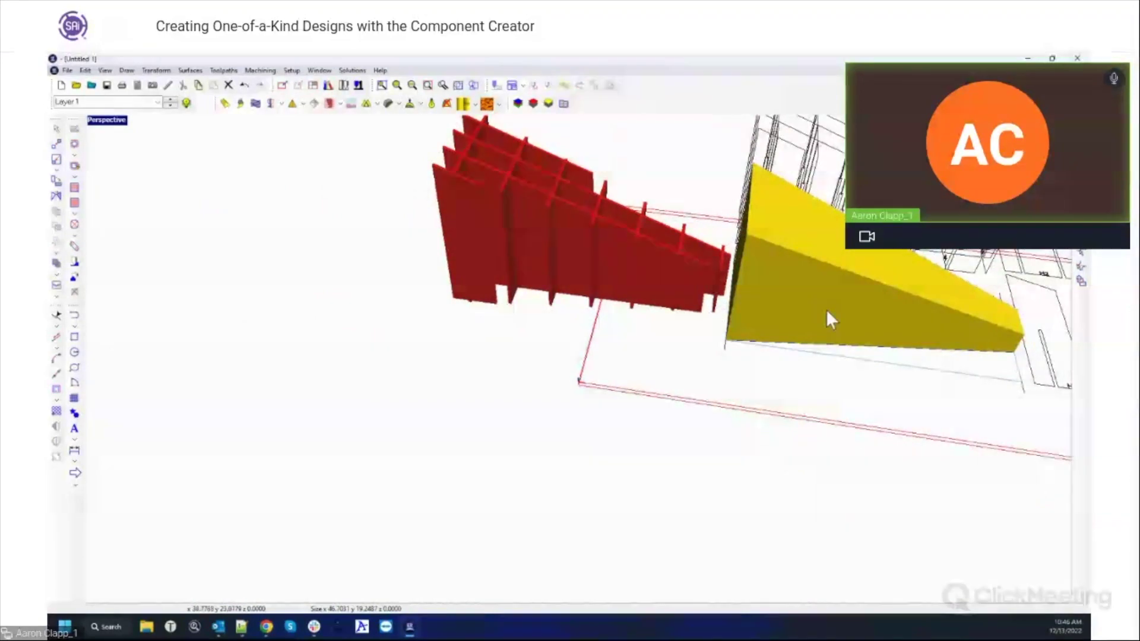
- Move the open contour away from the flat layout to an empty spot beyond the lower left corner of the material outline
middle_click_drag(861, 294, 426, 263)
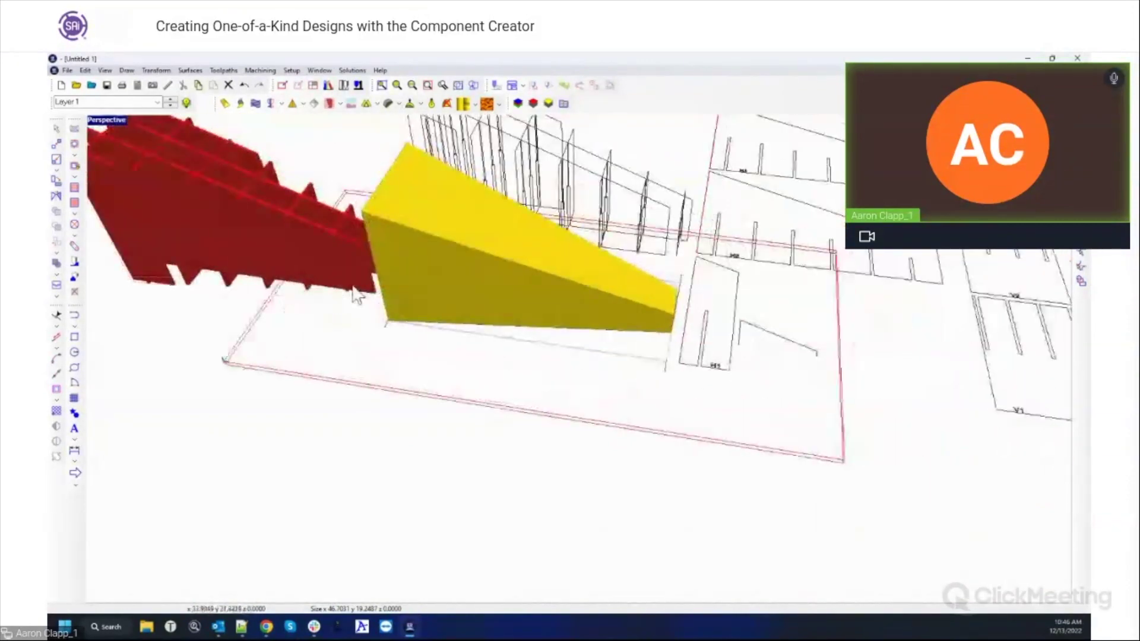
scroll(425, 264, "down", 5)
middle_click_drag(683, 267, 623, 392)
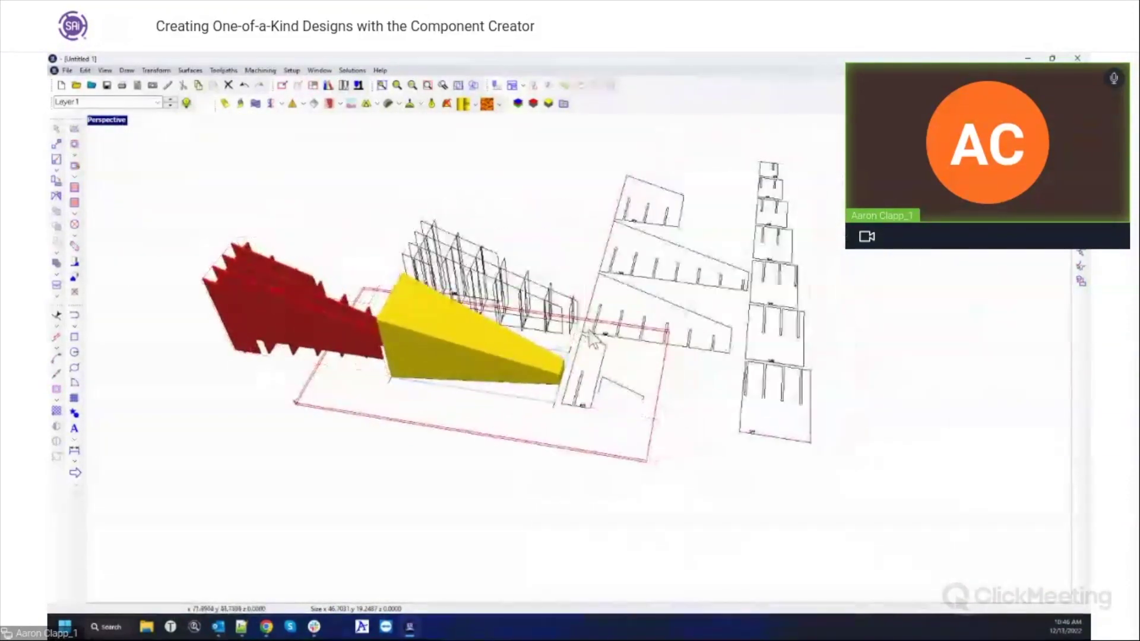
left_click_drag(596, 412, 583, 424)
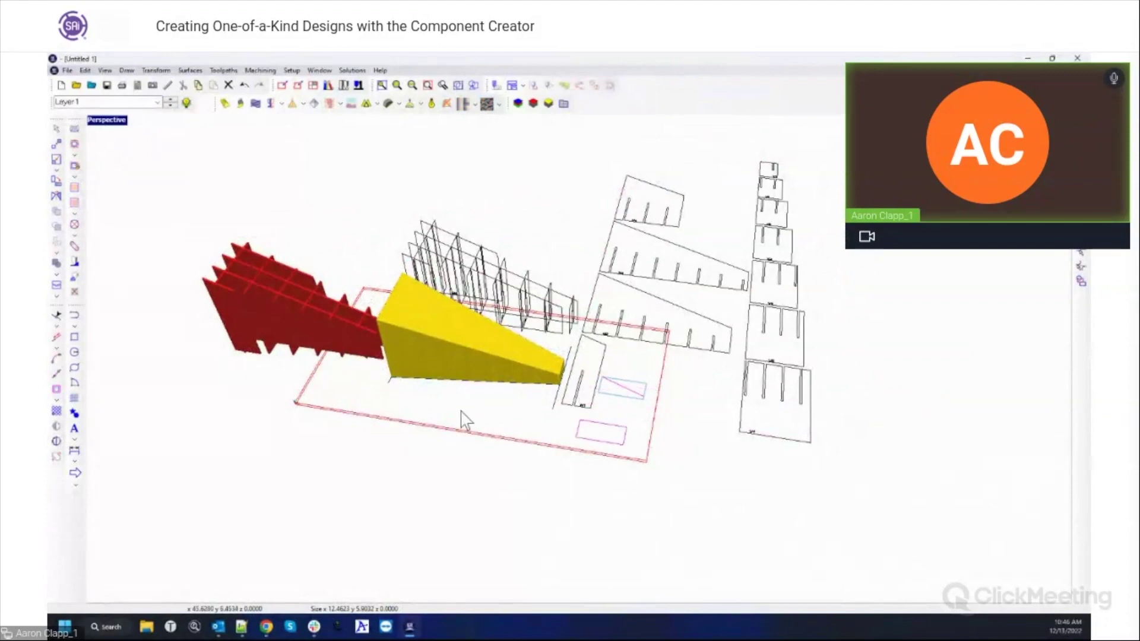
double_click(107, 121)
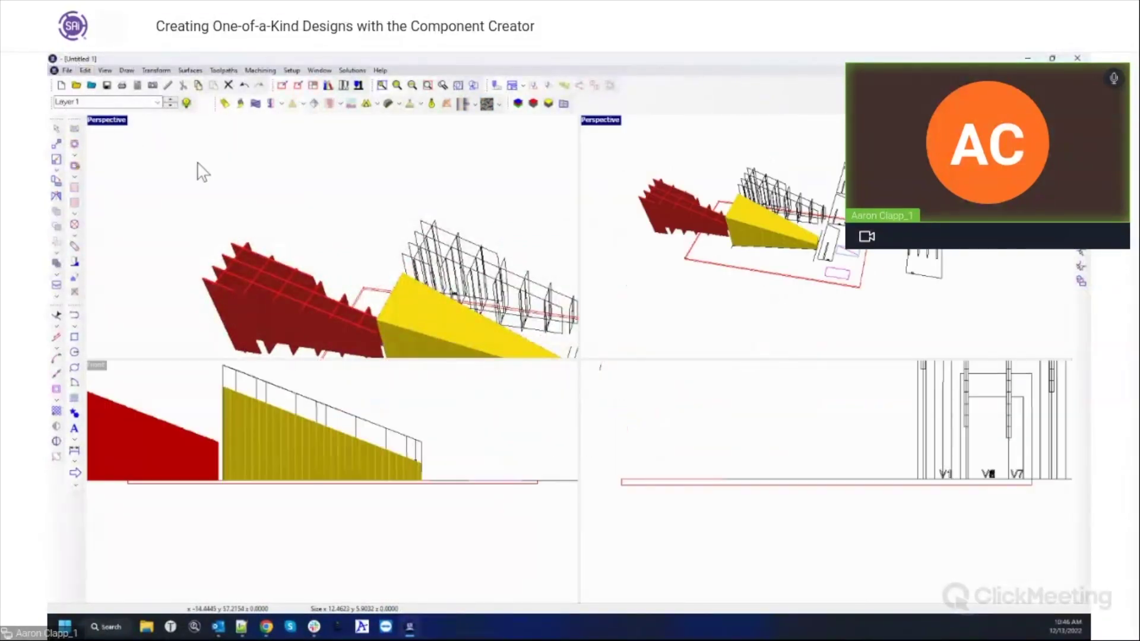
left_click(366, 220)
left_click_drag(258, 283, 105, 277)
left_click(193, 279)
scroll(202, 193, "down", 2)
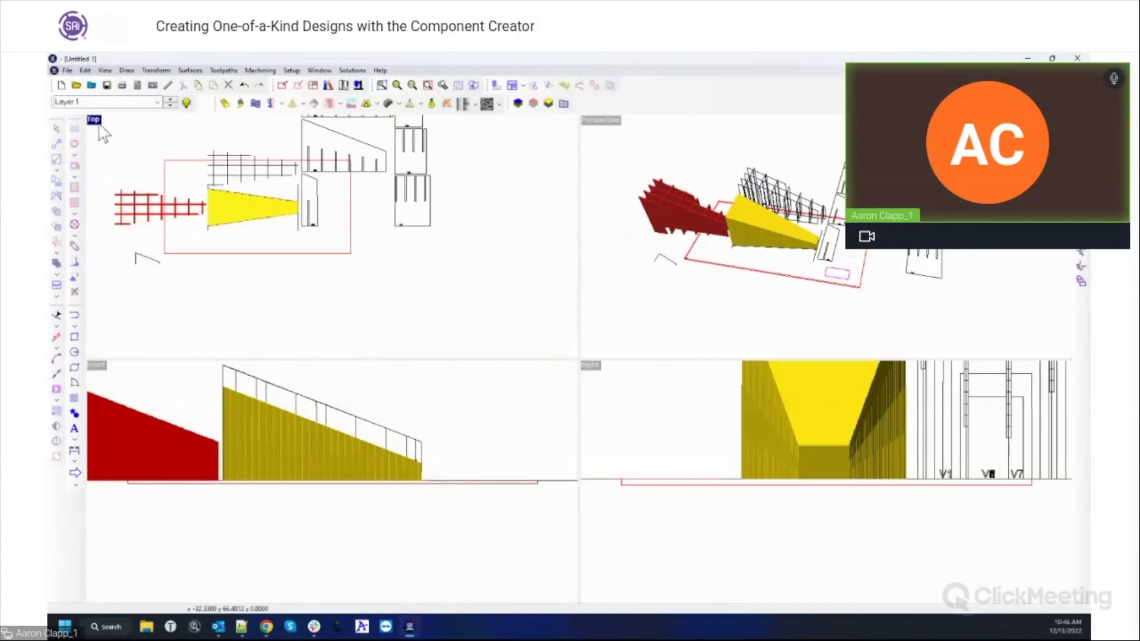
- Examine the lofted ribs, the tapered surface and the flat layout together in an enlarged perspective view
double_click(601, 121)
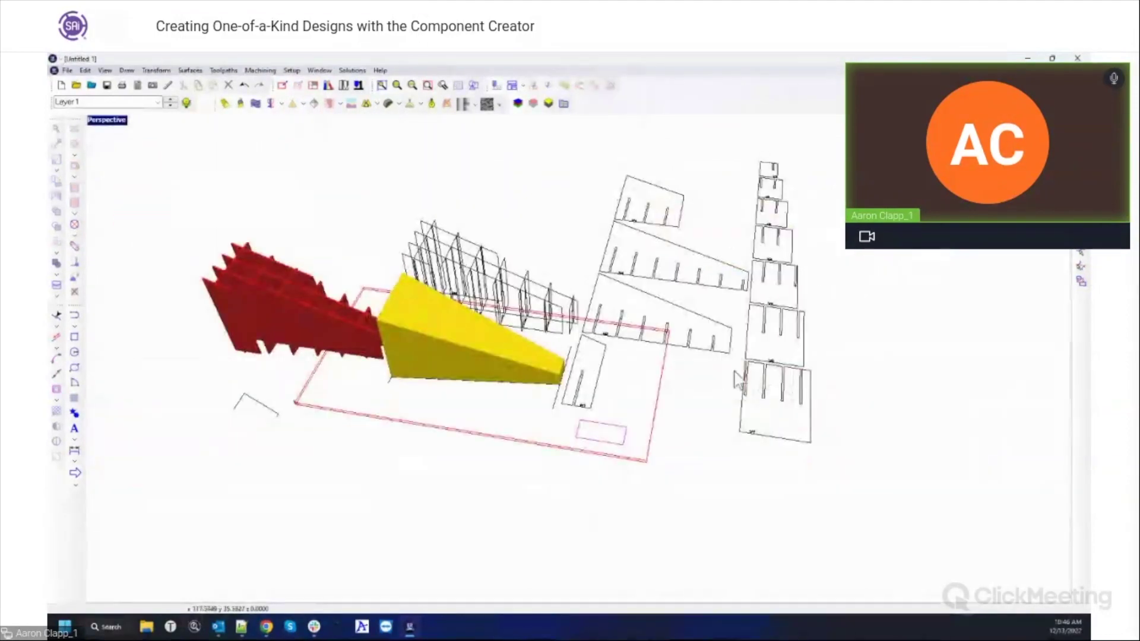
middle_click_drag(627, 346, 511, 396)
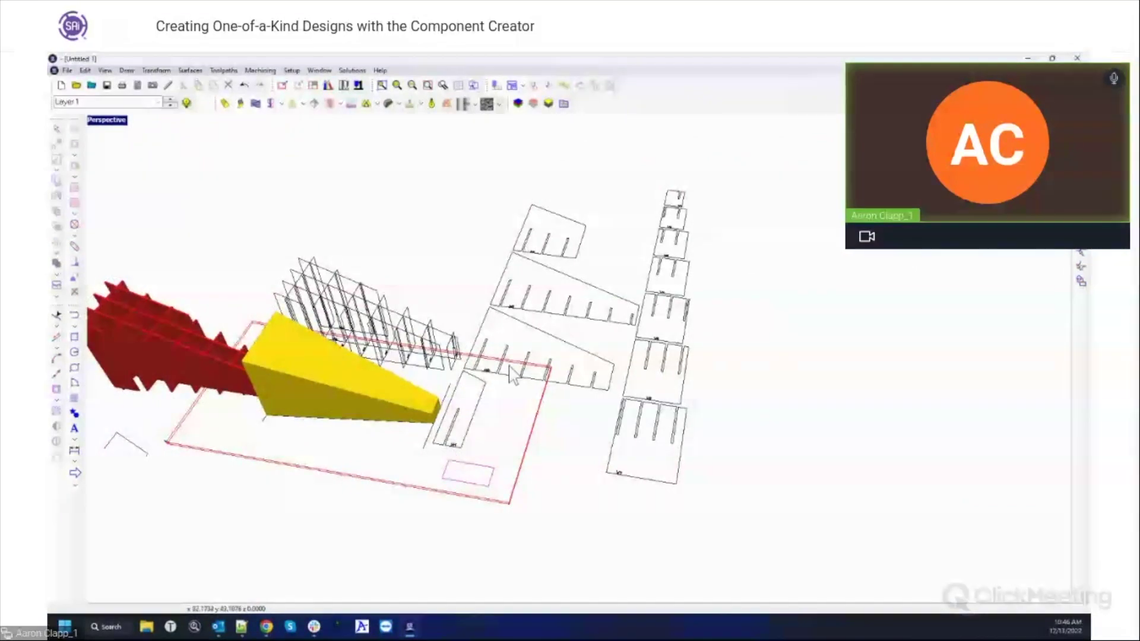
mouse_move(295, 410)
middle_mouse_down()
mouse_move(374, 447)
mouse_move(629, 440)
mouse_move(742, 410)
mouse_move(508, 425)
mouse_move(287, 407)
mouse_move(404, 280)
mouse_move(411, 365)
mouse_move(711, 560)
mouse_move(731, 453)
mouse_move(478, 290)
mouse_move(618, 373)
mouse_move(761, 404)
mouse_move(675, 382)
mouse_move(569, 384)
middle_mouse_up()
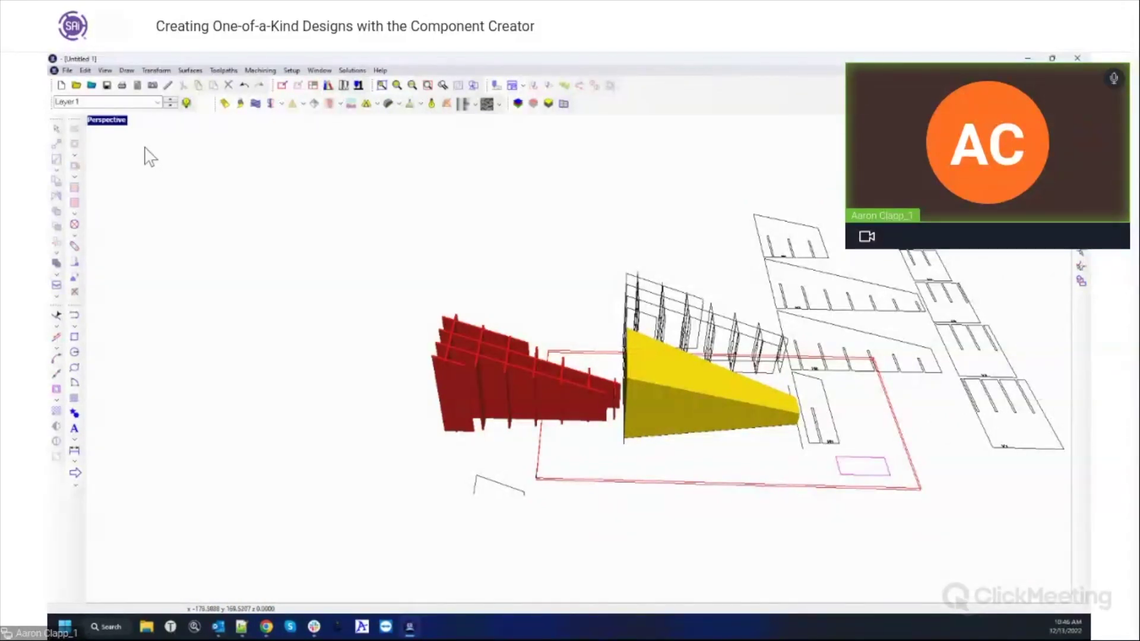
- Delete all geometry inside and around the material outline in the enlarged top view: model, surface, rib lines, flat layout and contours
double_click(123, 121)
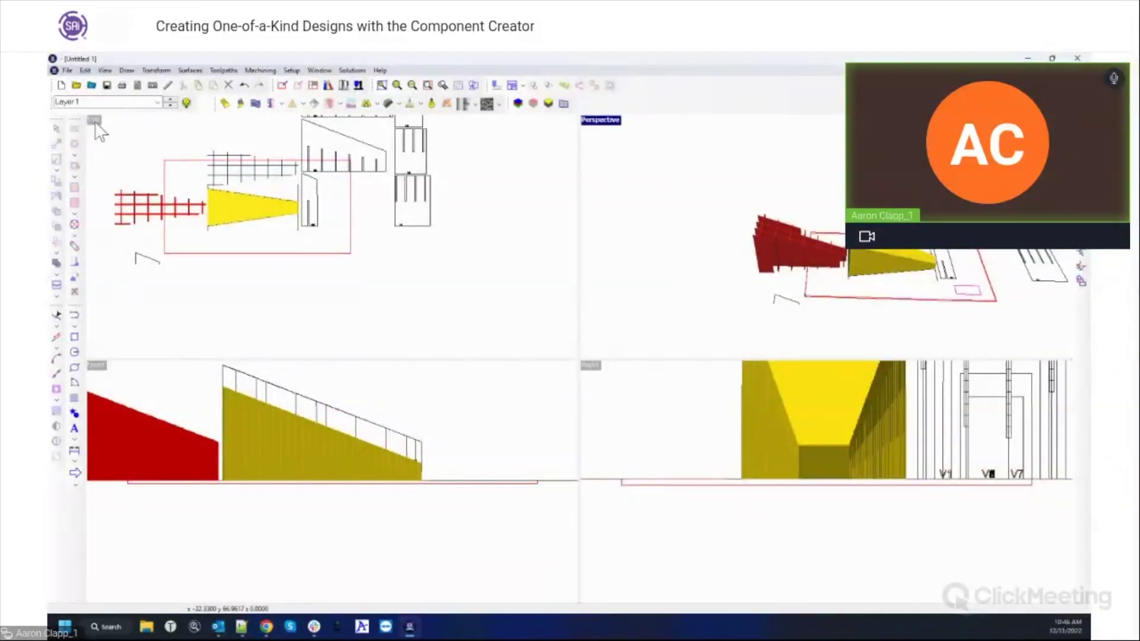
double_click(95, 121)
scroll(157, 184, "down", 5)
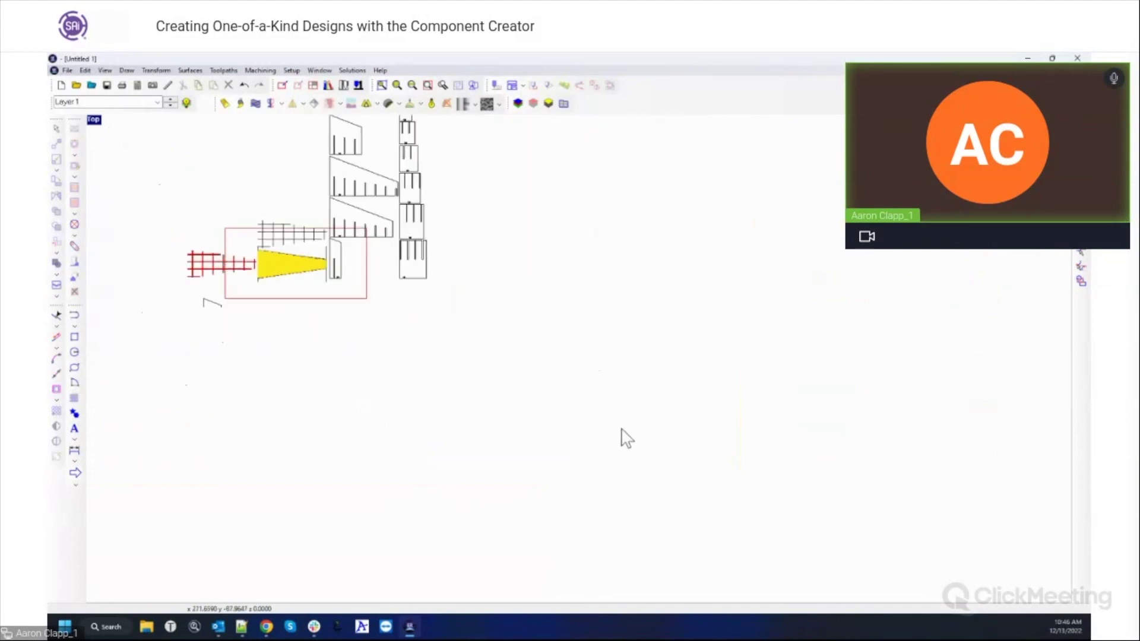
scroll(626, 438, "down", 3)
left_click_drag(361, 247, 597, 442)
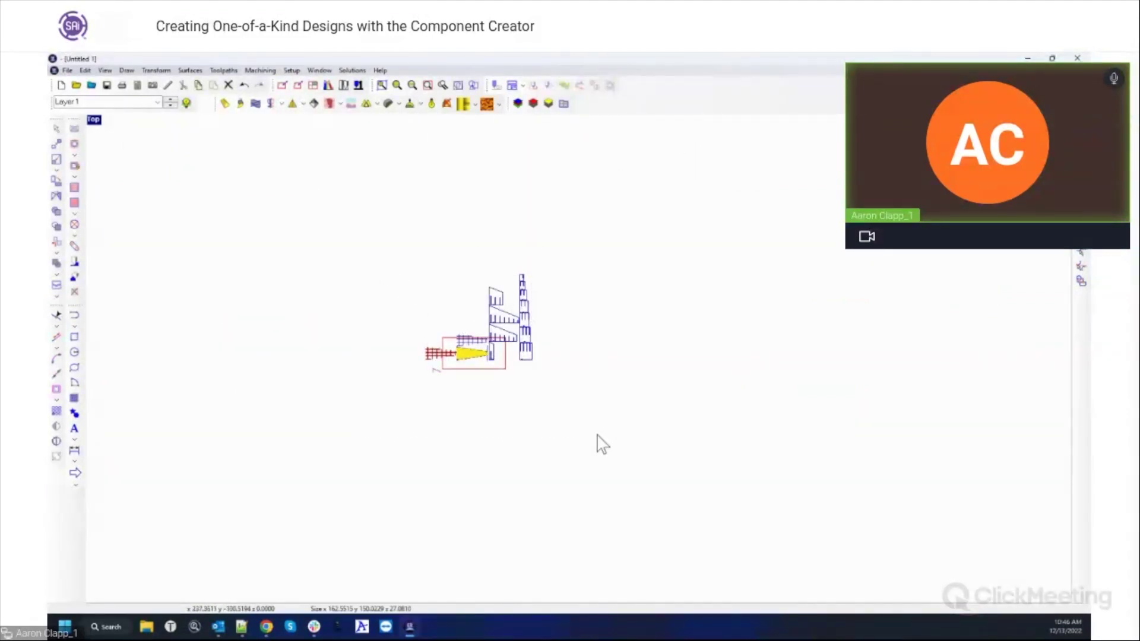
key("Delete")
- Draw a rectangle about 43.7 × 18.2 near the middle of the material outline
scroll(473, 364, "up", 6)
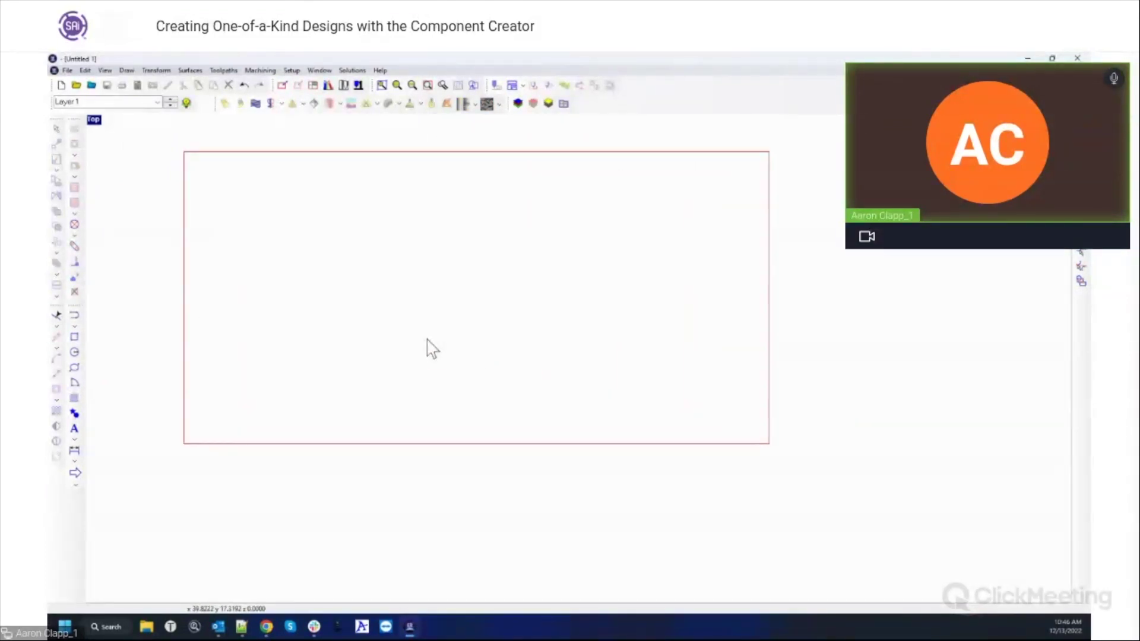
scroll(410, 314, "up", 2)
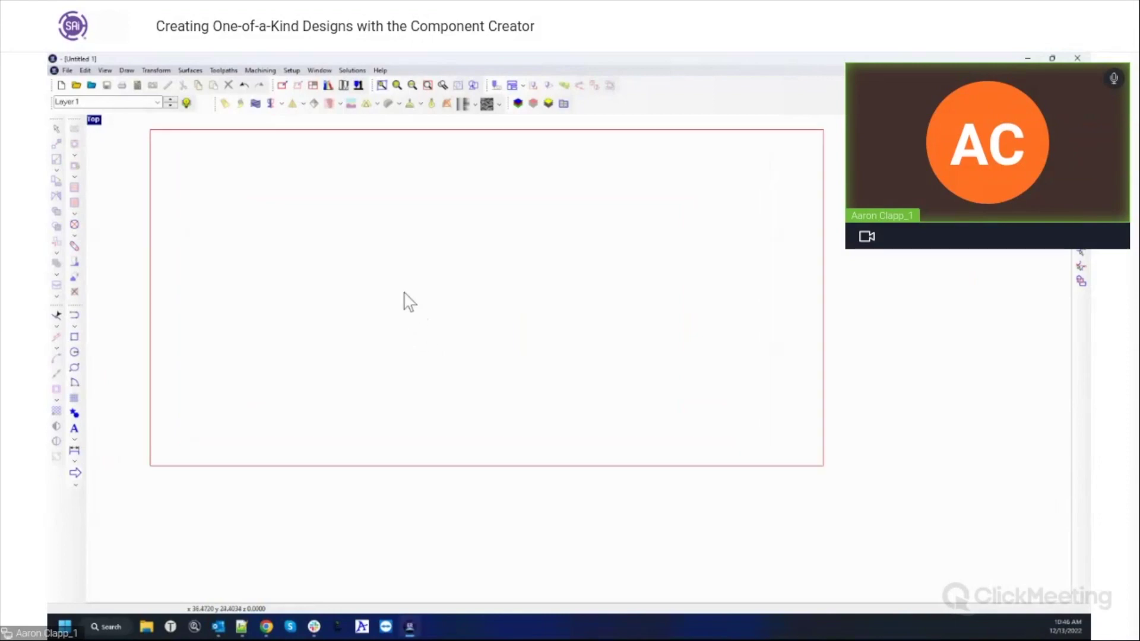
left_click(76, 337)
left_click(318, 235)
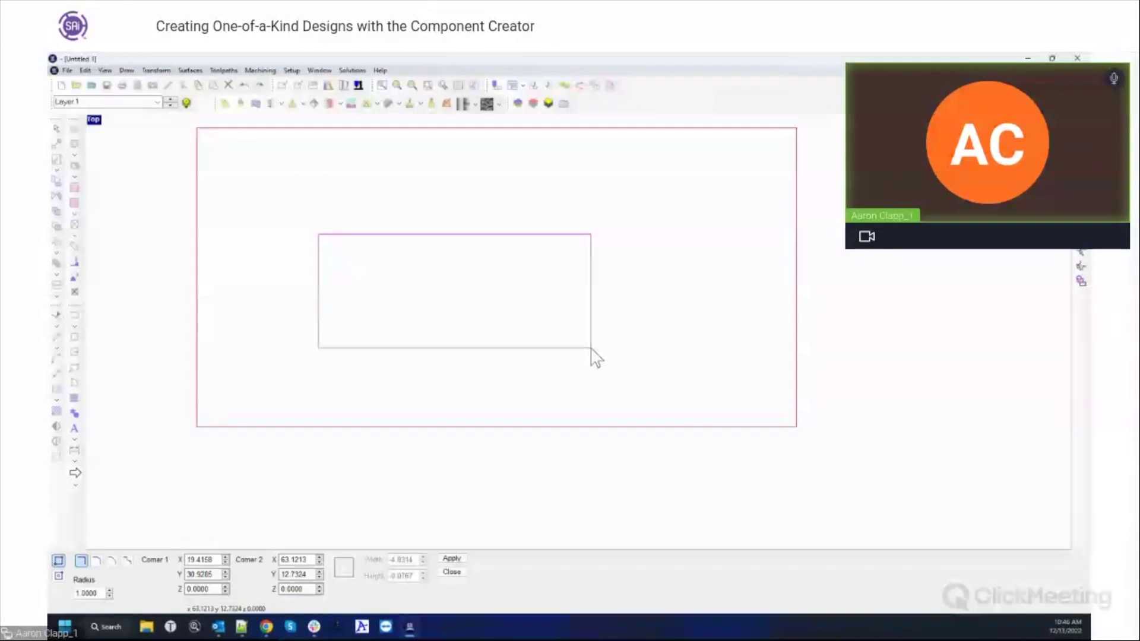
left_click(590, 349)
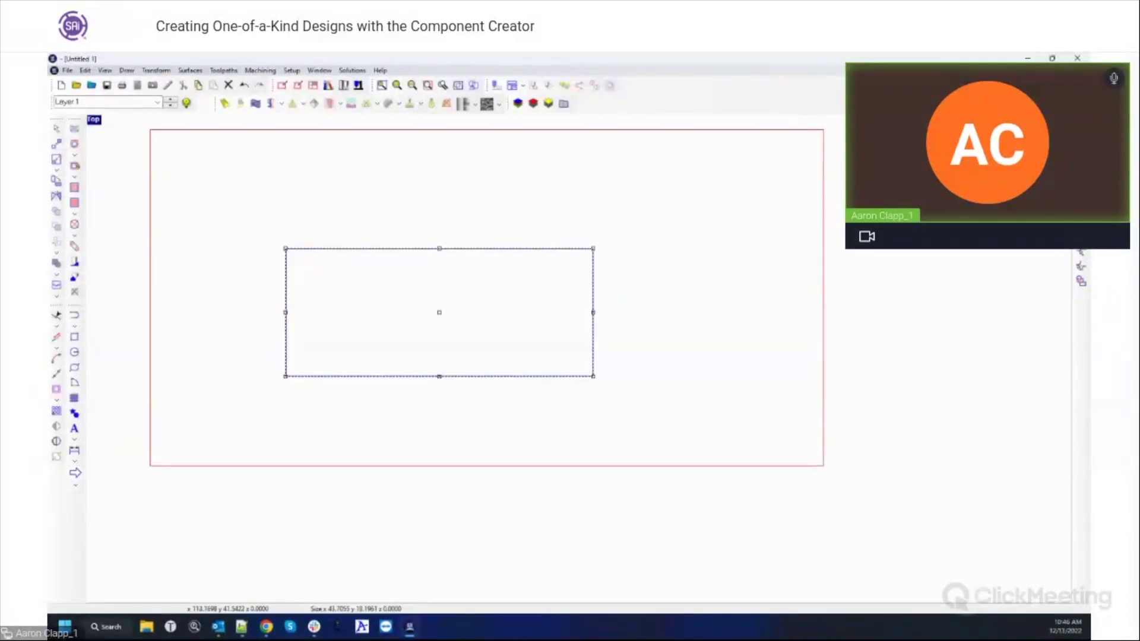
- Resize the rectangle non-proportionally to 35 wide and 15 high, and turn proportional scaling back on
left_click_drag(956, 109, 778, 159)
left_click(839, 264)
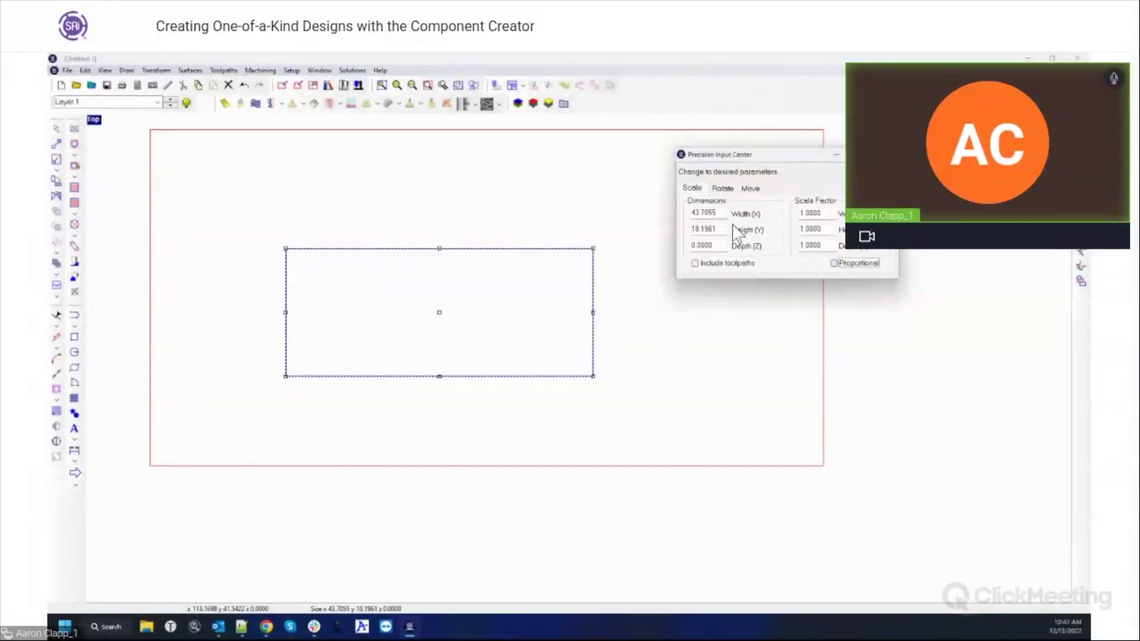
double_click(717, 212)
key("Tab")
type("15")
key("Tab")
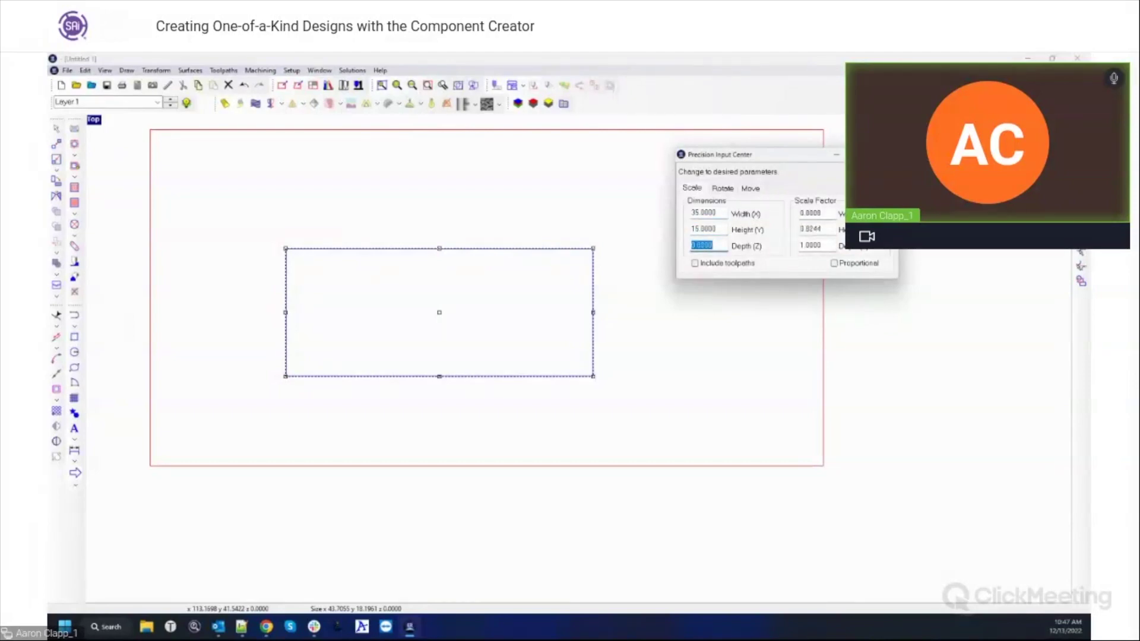
key("Return")
left_click(834, 263)
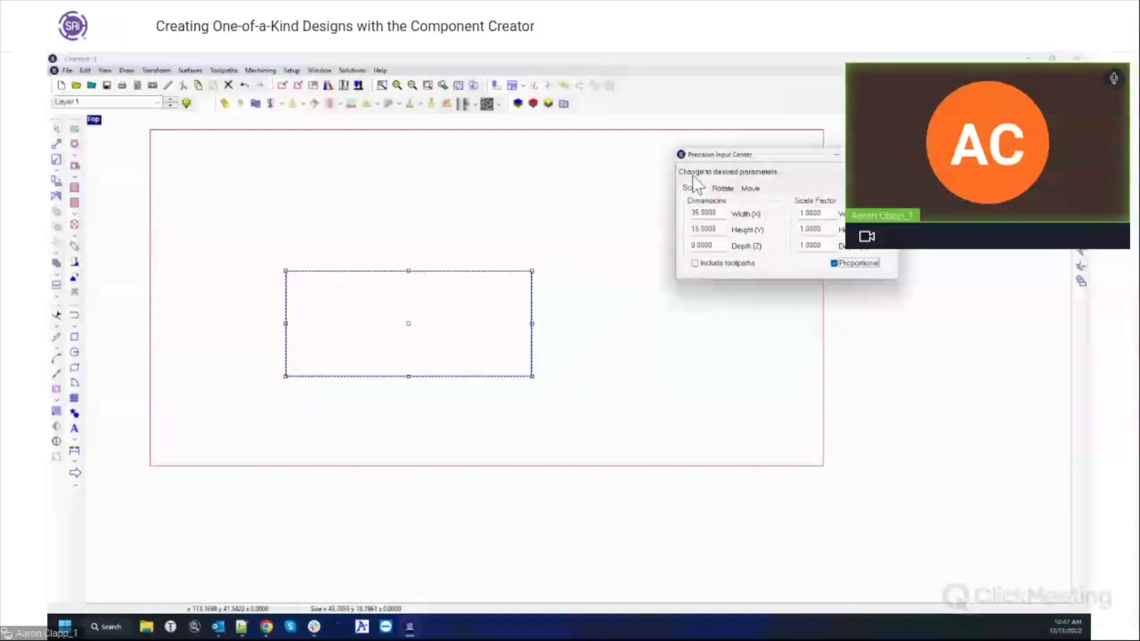
left_click(636, 326)
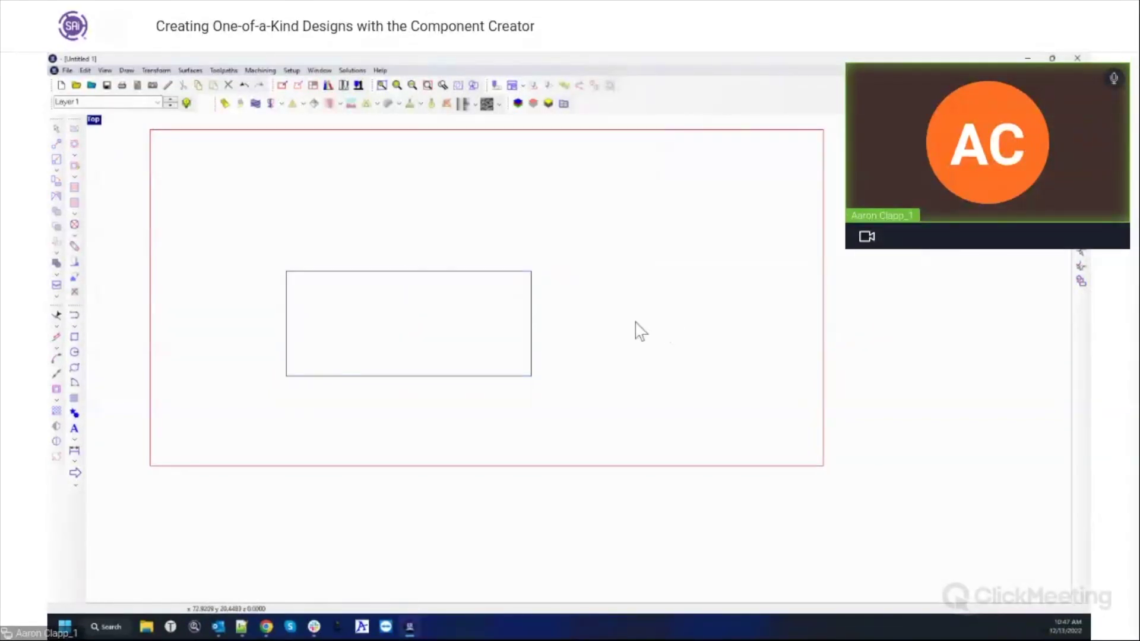
- Create a flat surface filling the 35 × 15 rectangle
left_click(415, 271)
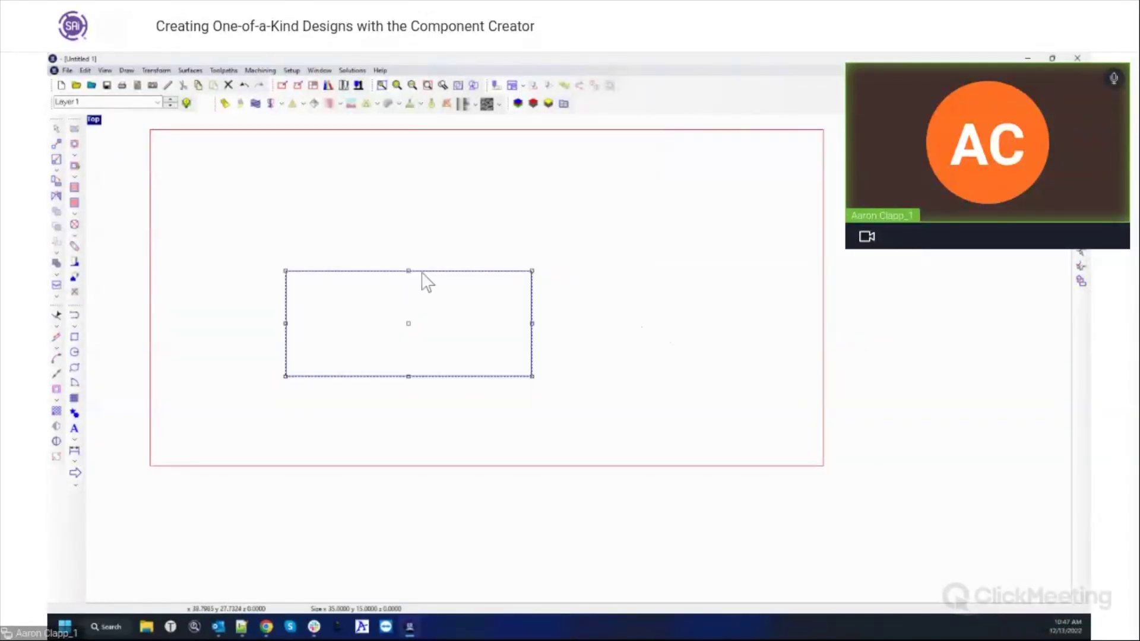
left_click(225, 103)
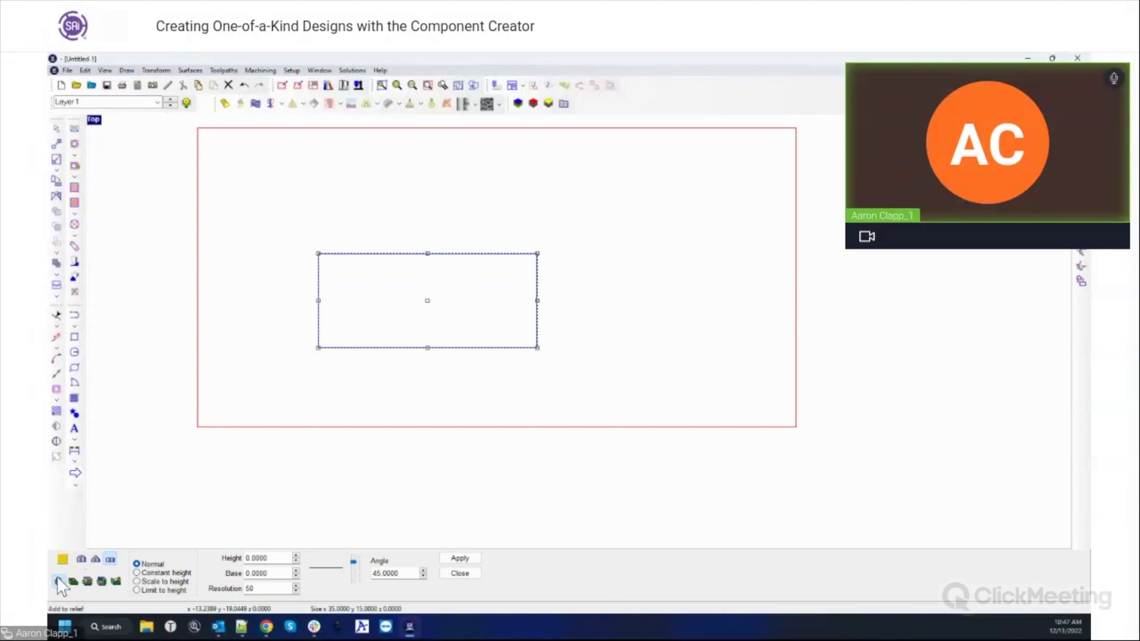
left_click(460, 574)
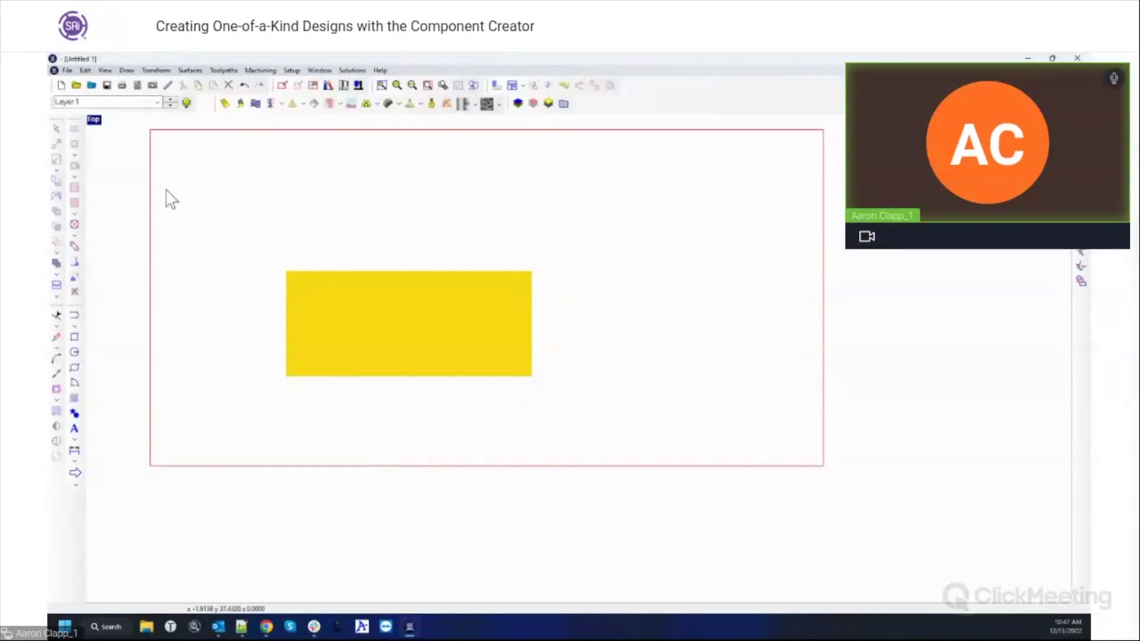
- Draw a straight horizontal line about 11.9 long in the empty area to the right of the yellow surface
left_click(74, 315)
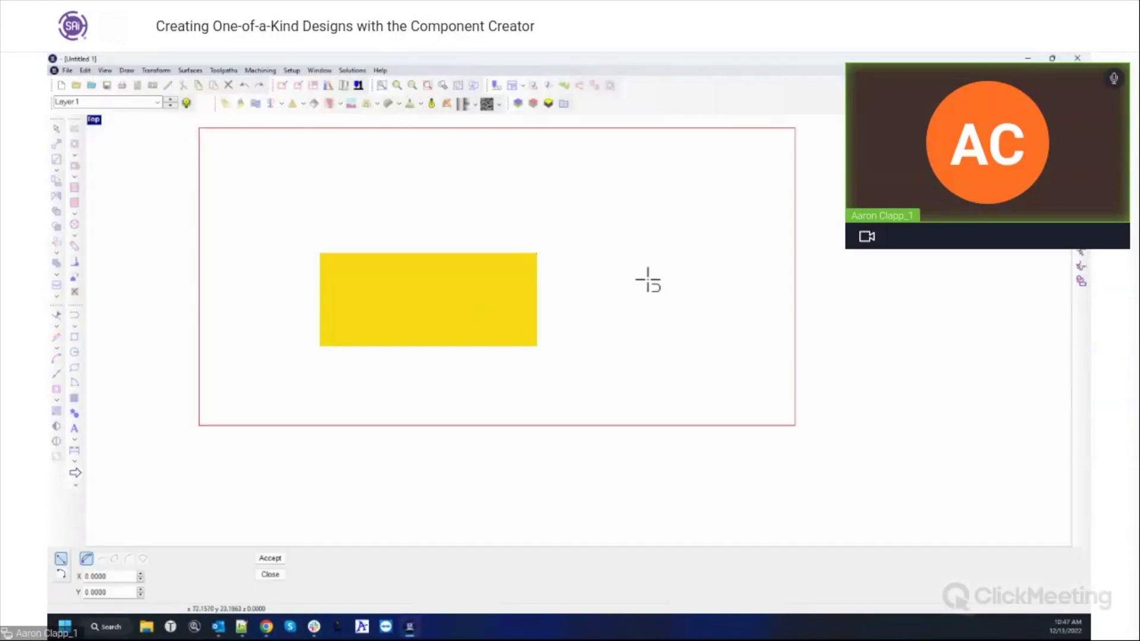
scroll(665, 324, "up", 2)
scroll(720, 265, "up", 1)
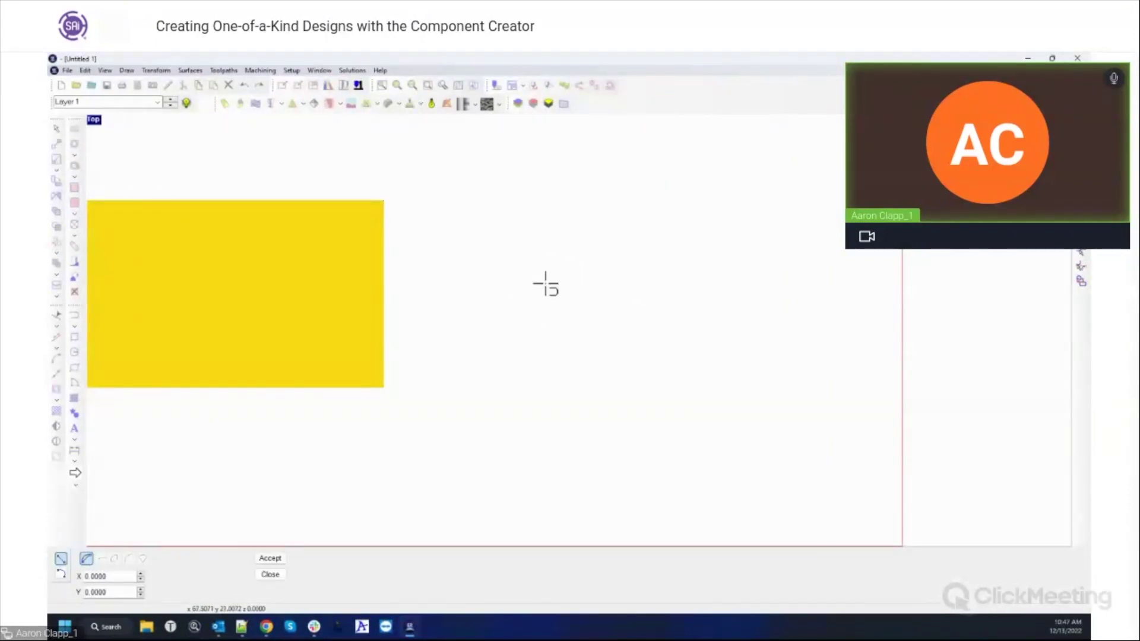
left_click(519, 273)
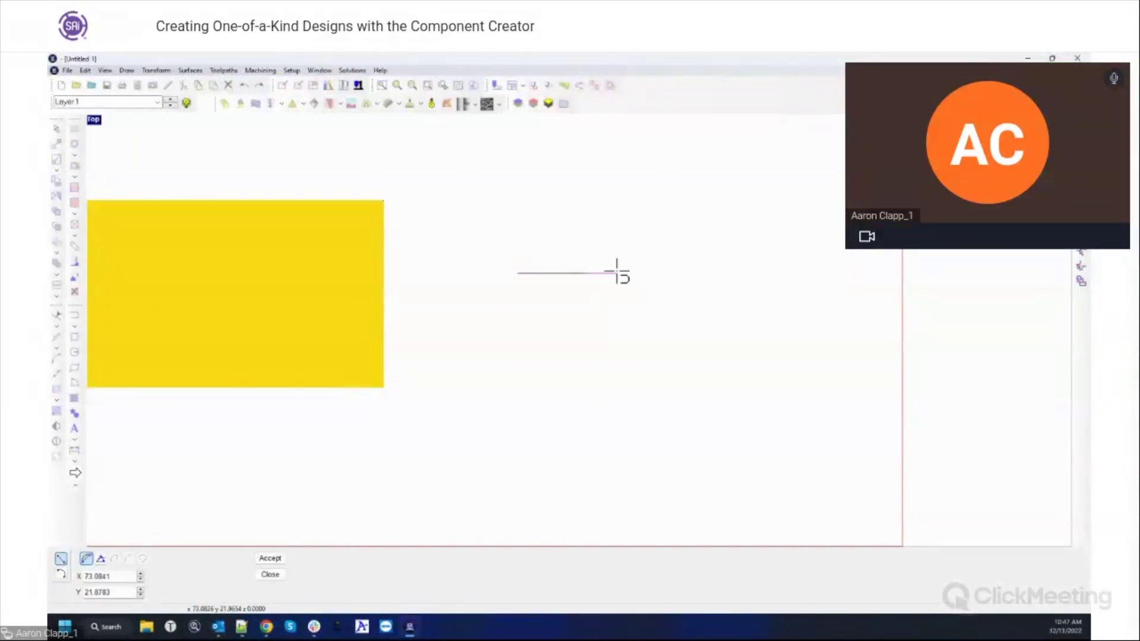
left_click(665, 273)
right_click(676, 272)
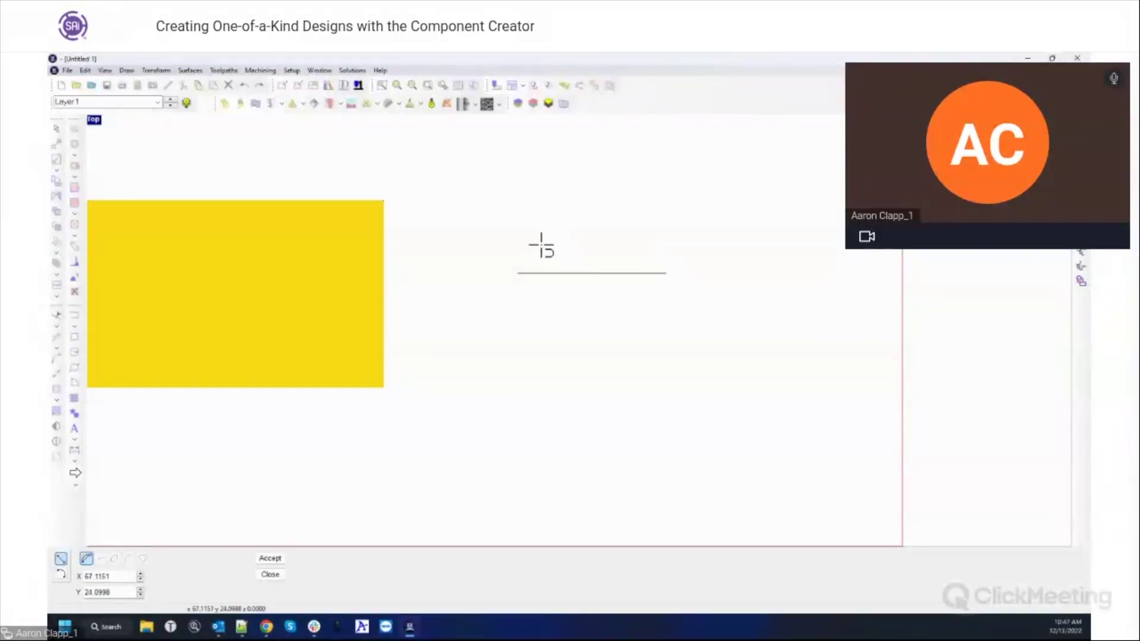
right_click(540, 245)
scroll(611, 288, "up", 3)
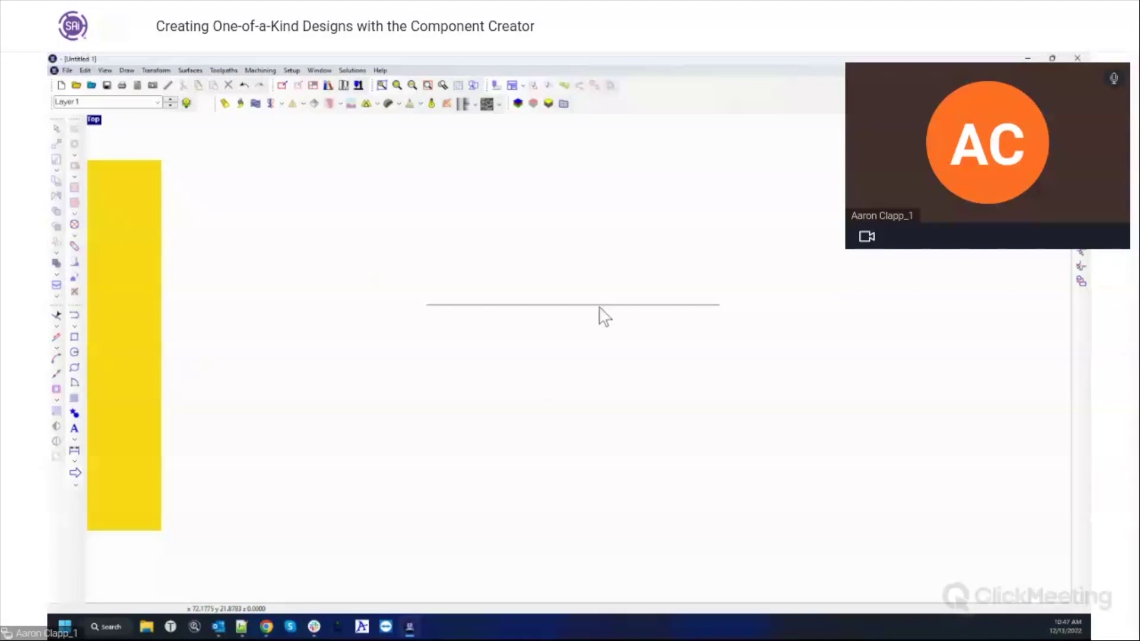
- Add three intermediate points to the line and bend its first three segments into arcs curving up, down and up
left_click(596, 306)
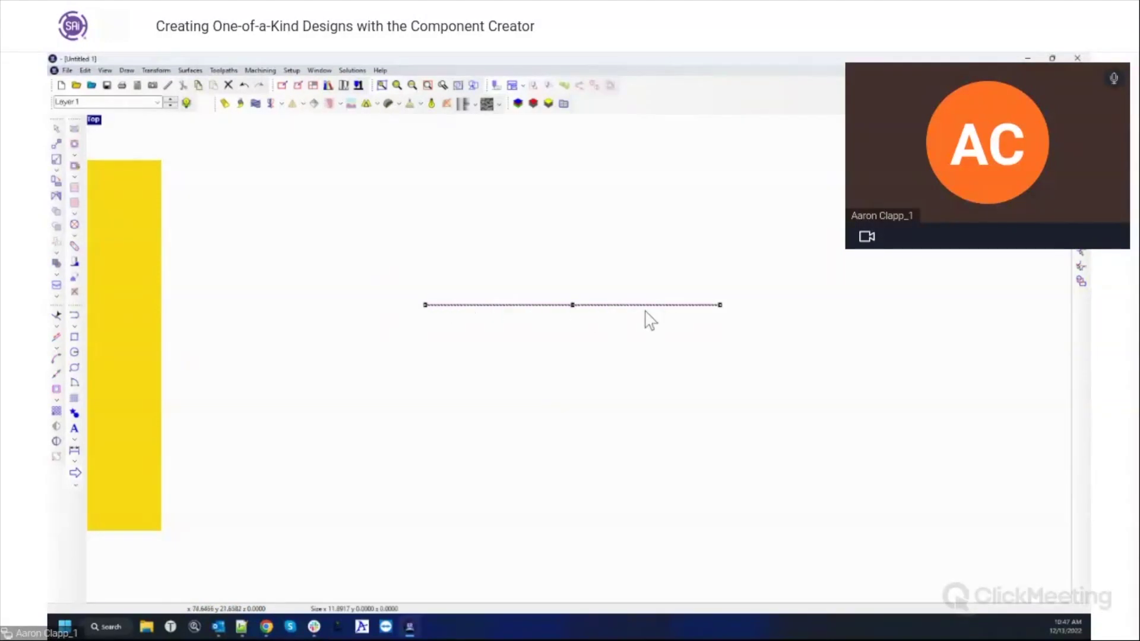
left_click(57, 318)
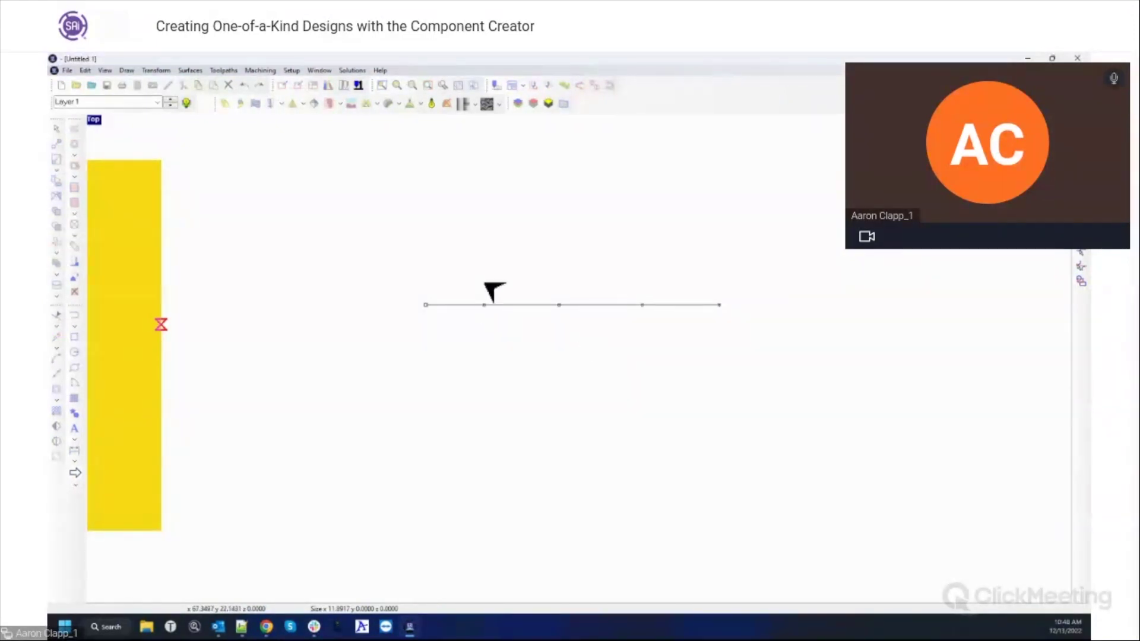
scroll(472, 305, "up", 3)
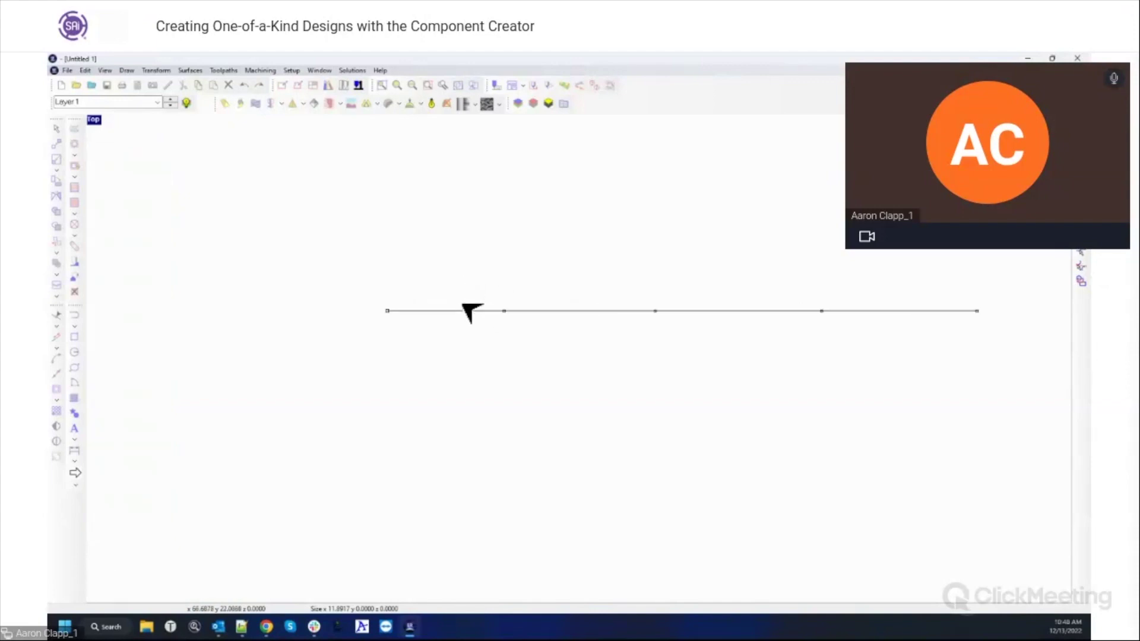
left_click_drag(450, 311, 455, 275)
left_click_drag(578, 311, 570, 365)
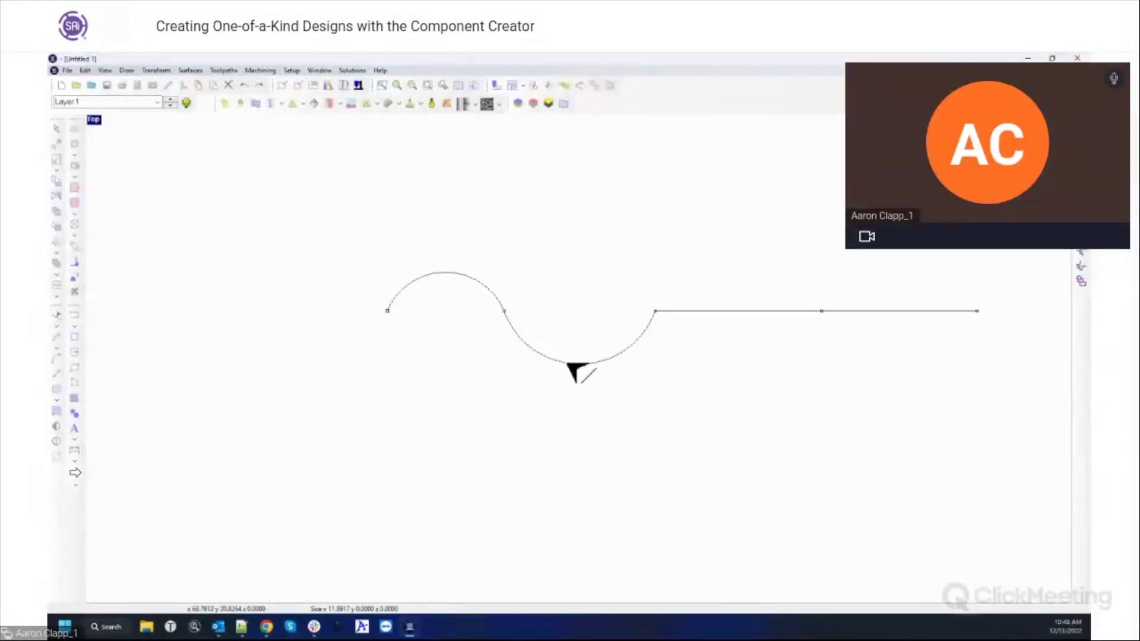
left_click_drag(732, 310, 723, 262)
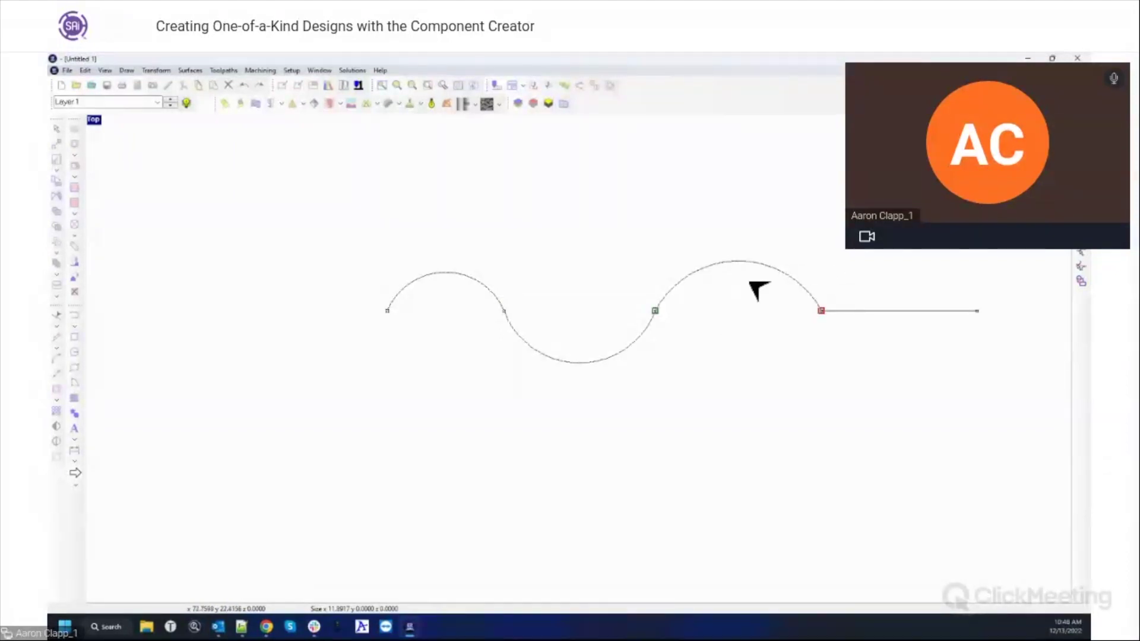
left_click_drag(737, 261, 737, 268)
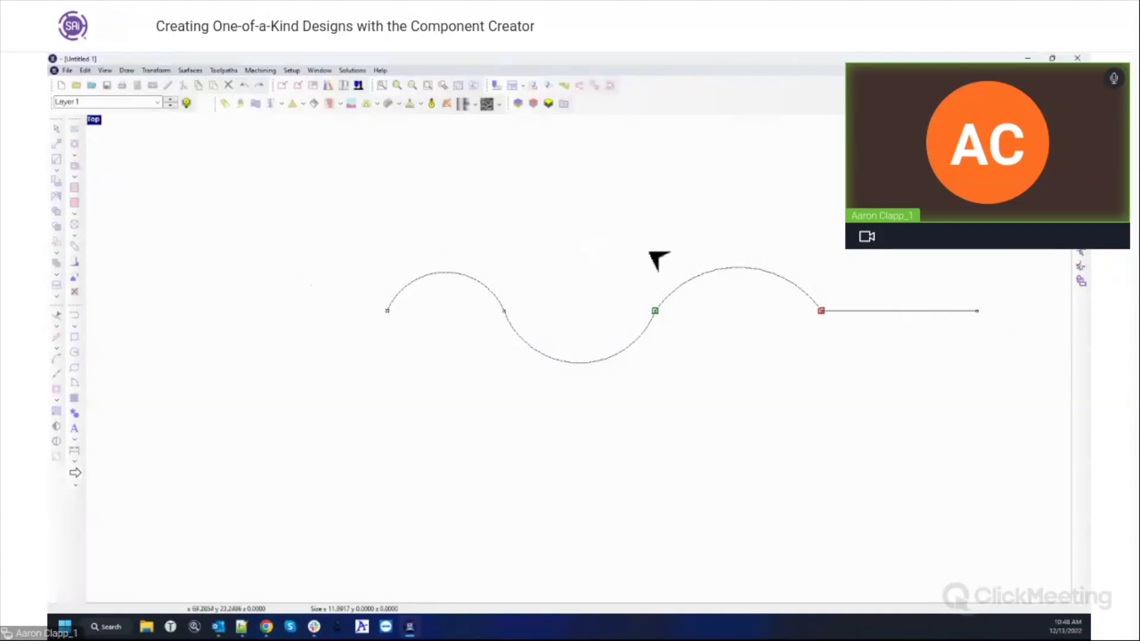
left_click(870, 274)
- Explode the wavy contour into separate segments and delete its straight end segment
left_click(763, 271)
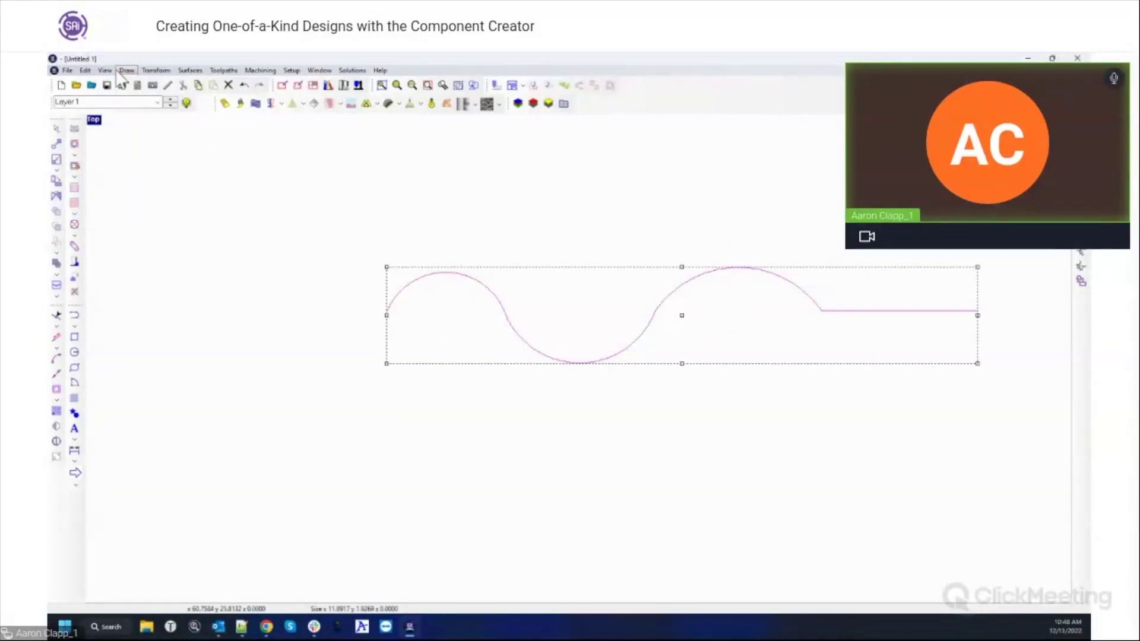
left_click(126, 70)
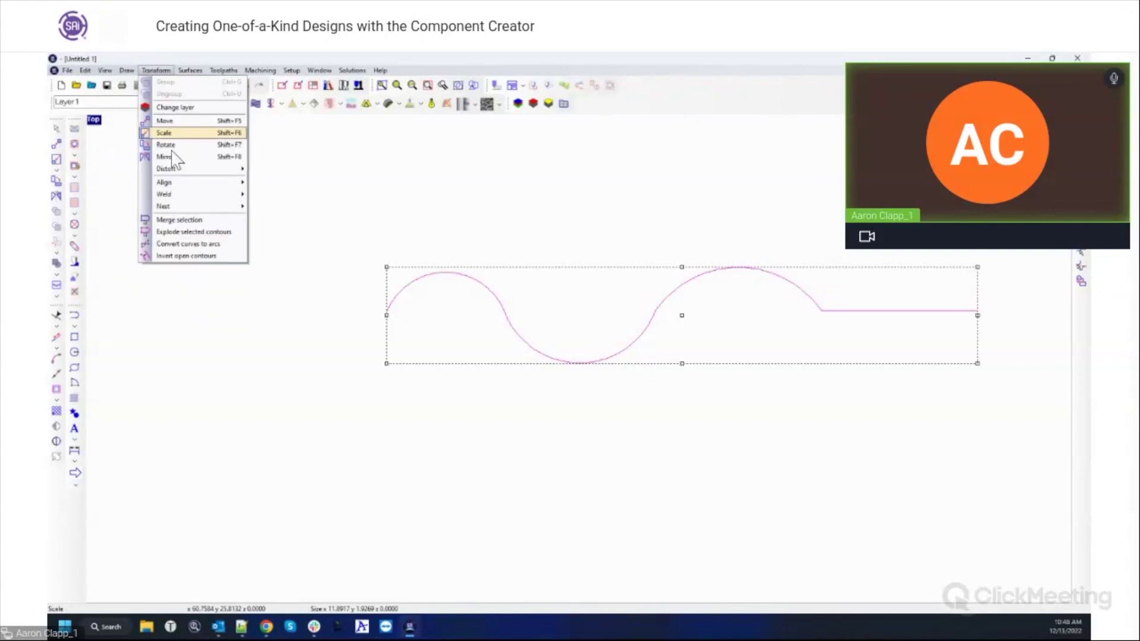
left_click(181, 229)
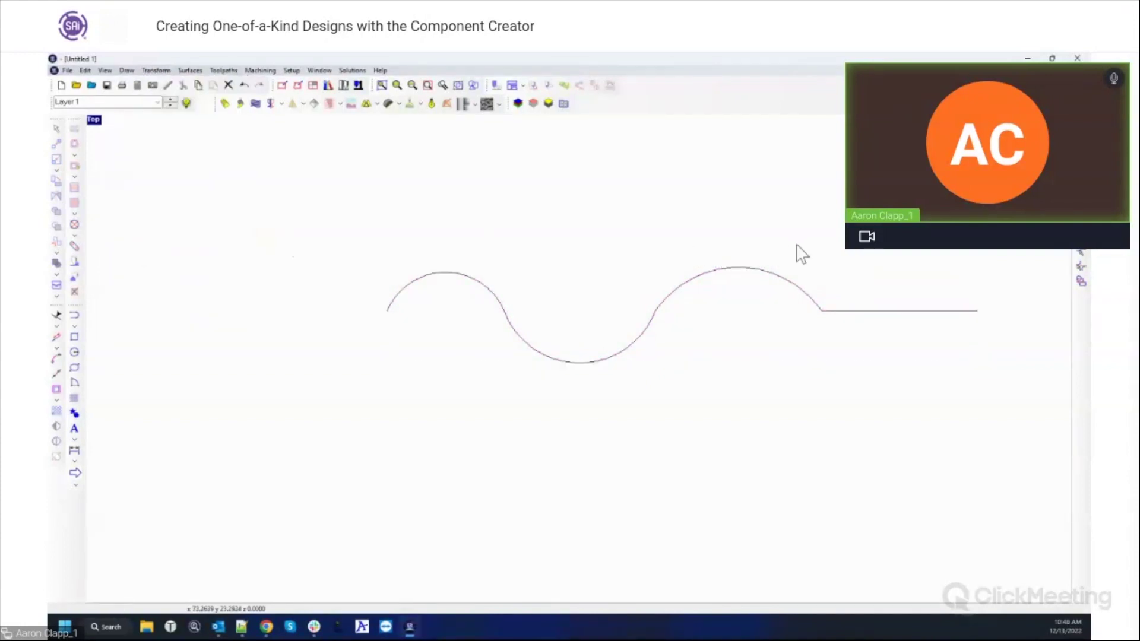
left_click(860, 312)
key("Delete")
- Merge the three remaining arcs into one wavy contour
key("ctrl+a")
left_click(157, 70)
left_click(176, 220)
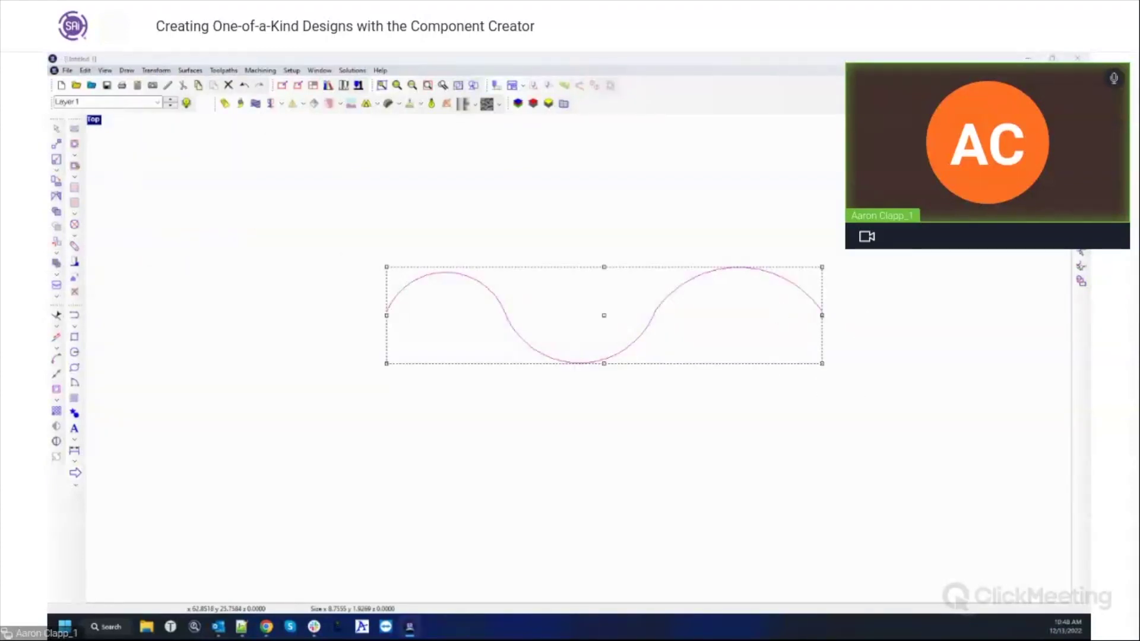
left_click(502, 239)
scroll(624, 271, "down", 5)
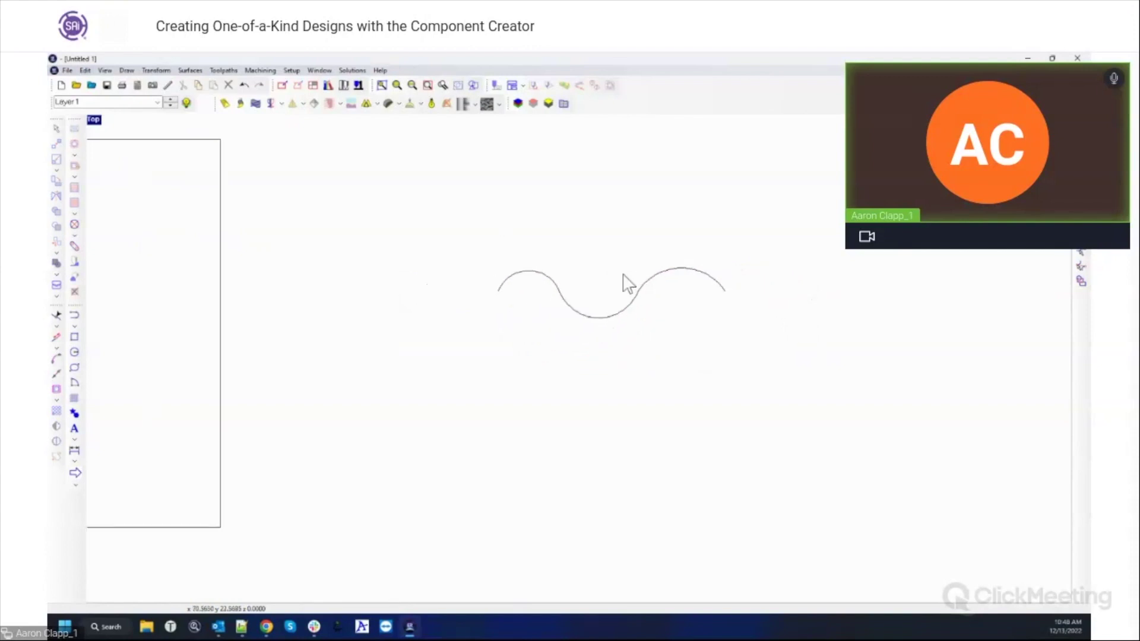
scroll(623, 265, "up", 4)
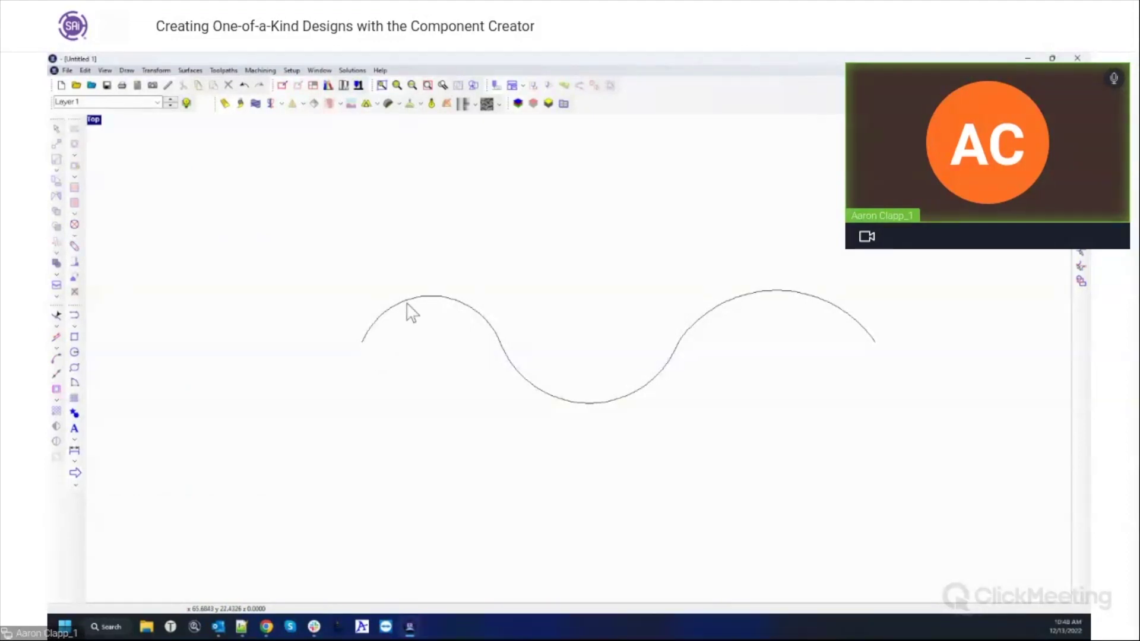
scroll(375, 380, "down", 2)
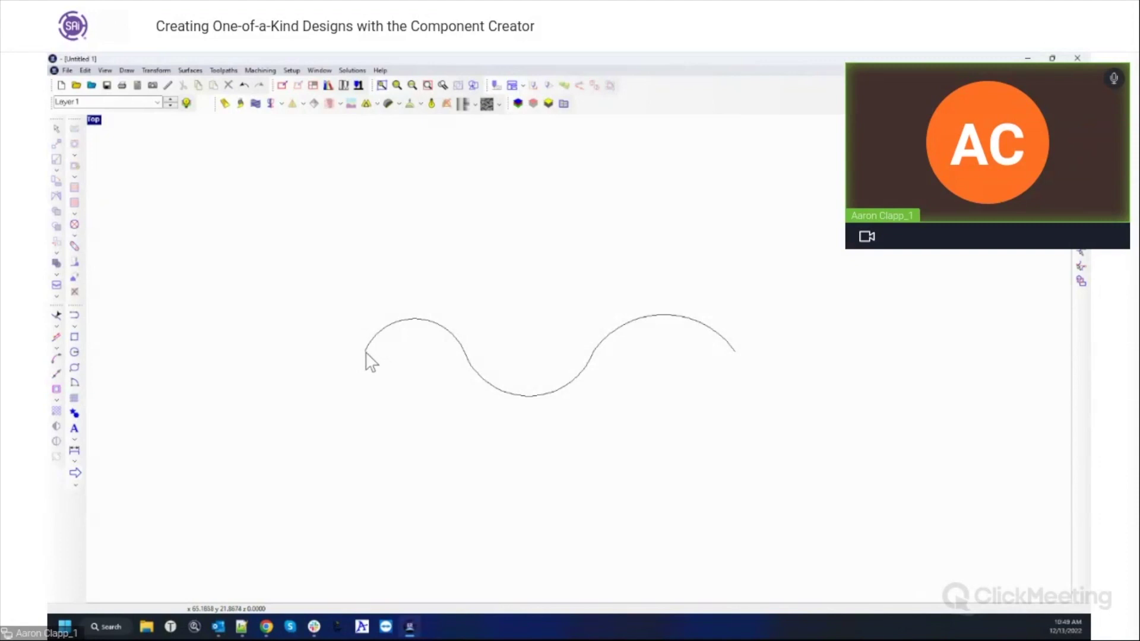
scroll(746, 402, "down", 4)
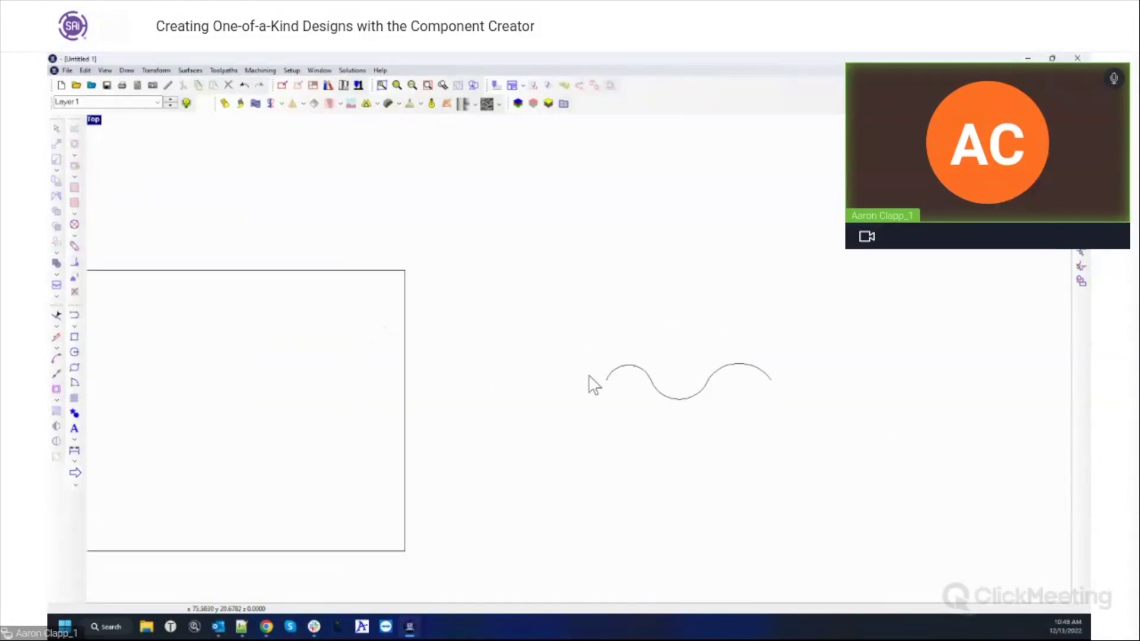
scroll(735, 430, "down", 1)
scroll(710, 415, "down", 2)
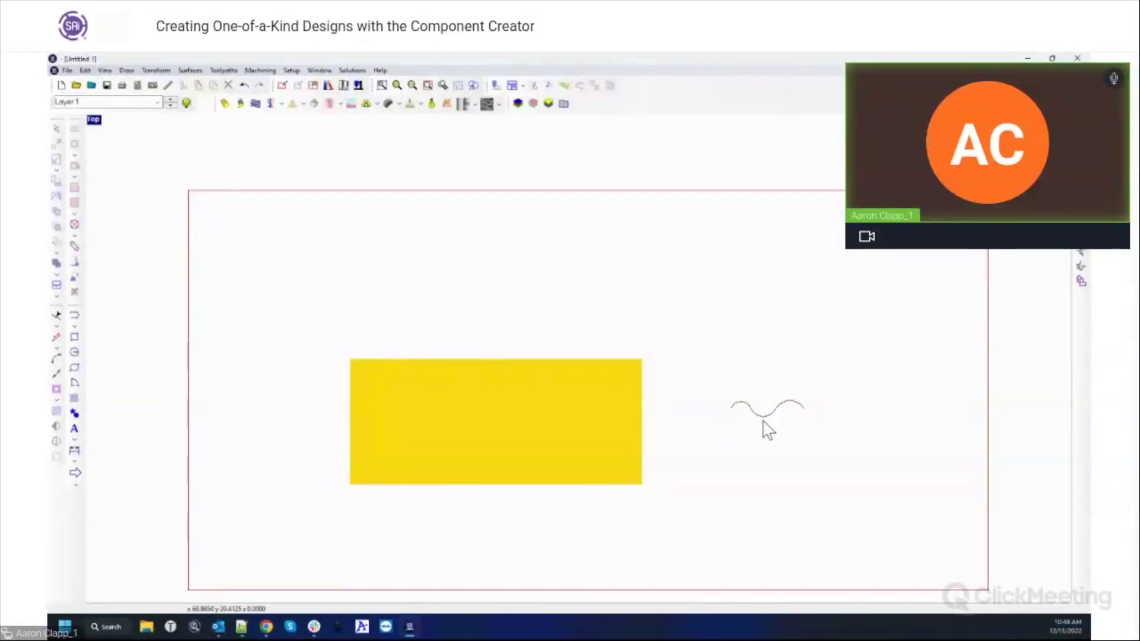
scroll(764, 423, "up", 5)
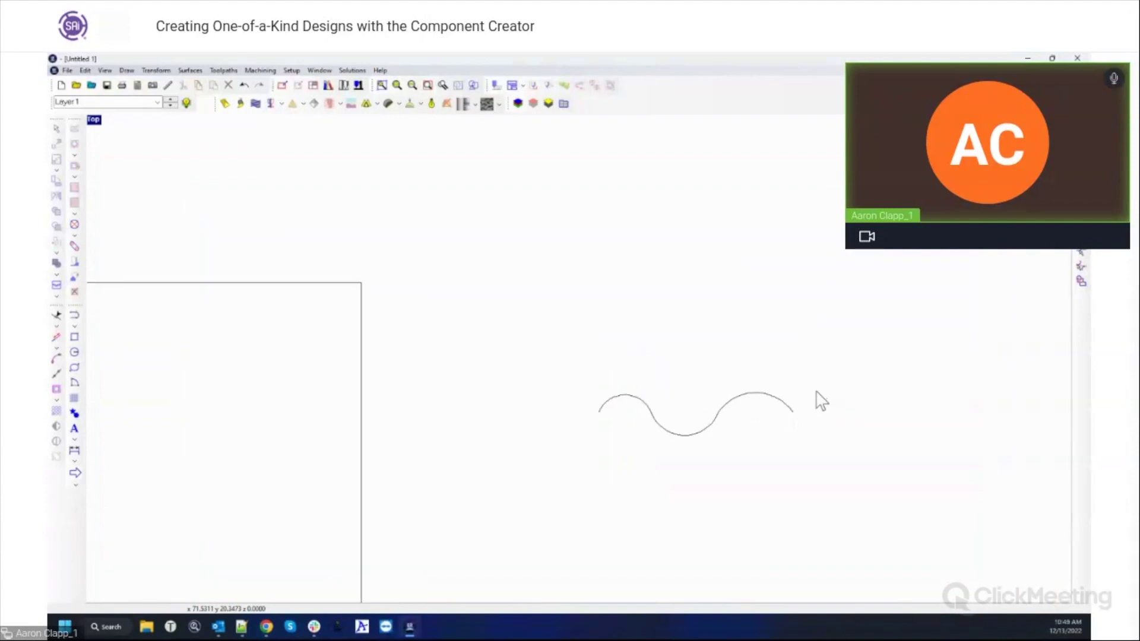
scroll(767, 437, "up", 2)
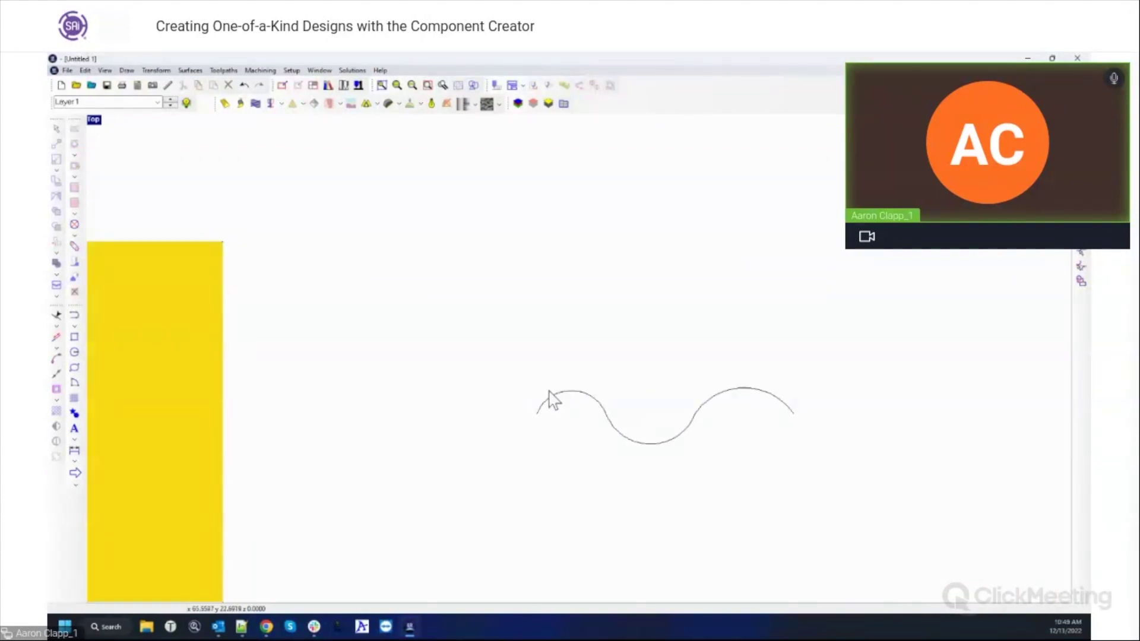
- Draw vertical lines about 1.8 long straight down from both ends of the wavy contour
left_click(73, 320)
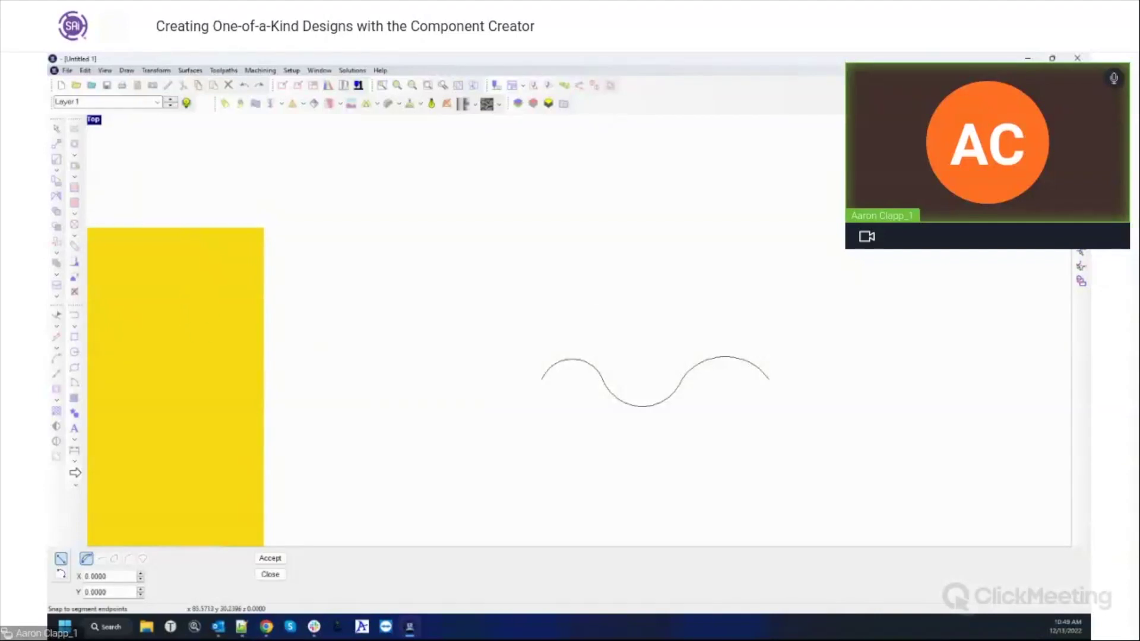
left_click(541, 381)
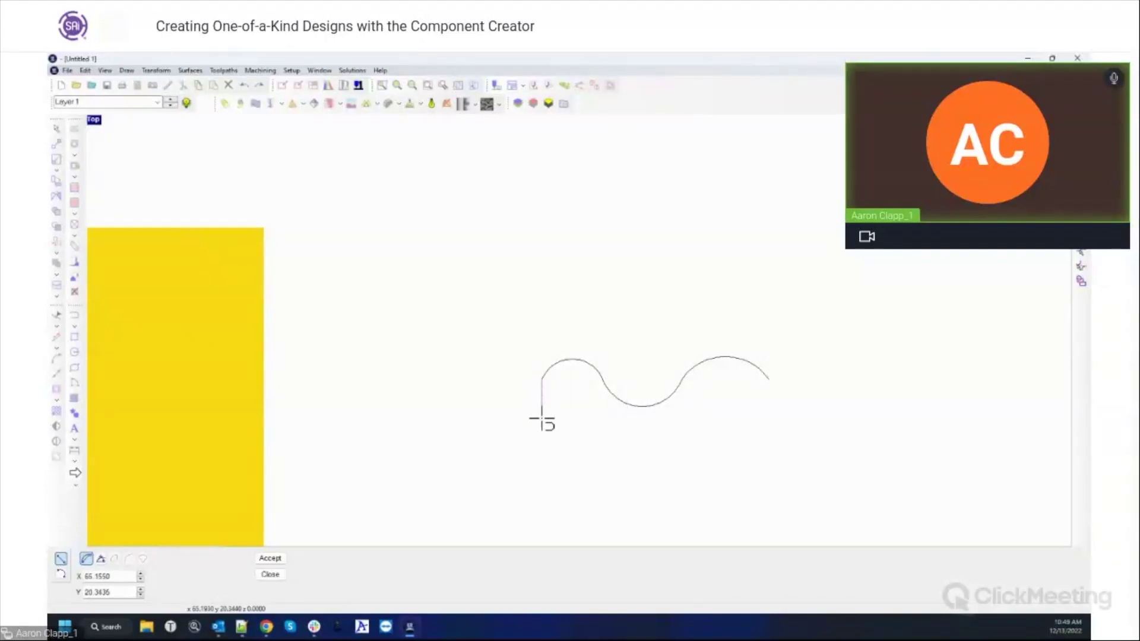
left_click(542, 425)
left_click(767, 380)
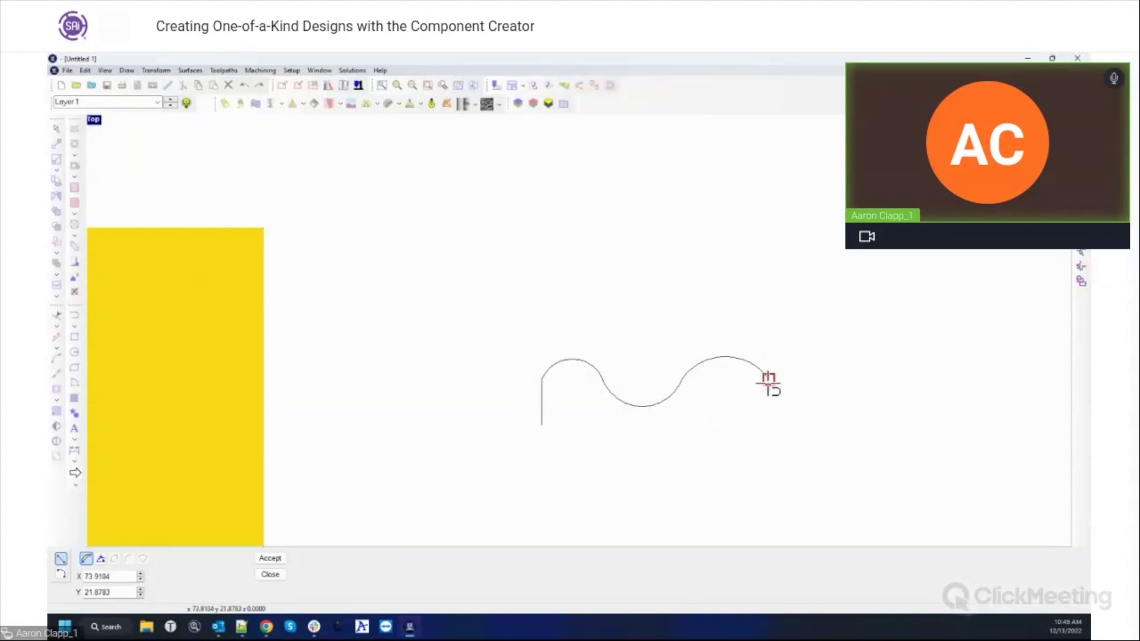
left_click(767, 425)
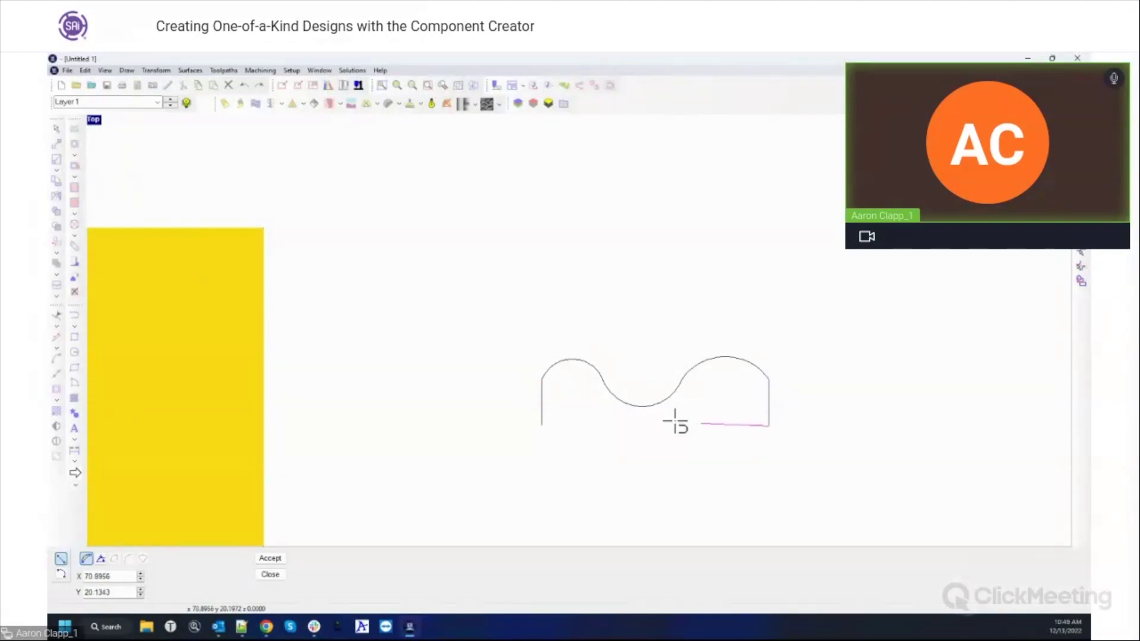
- Draw a horizontal line level with the lowest point of the wave, connecting the two vertical lines
scroll(623, 412, "up", 2)
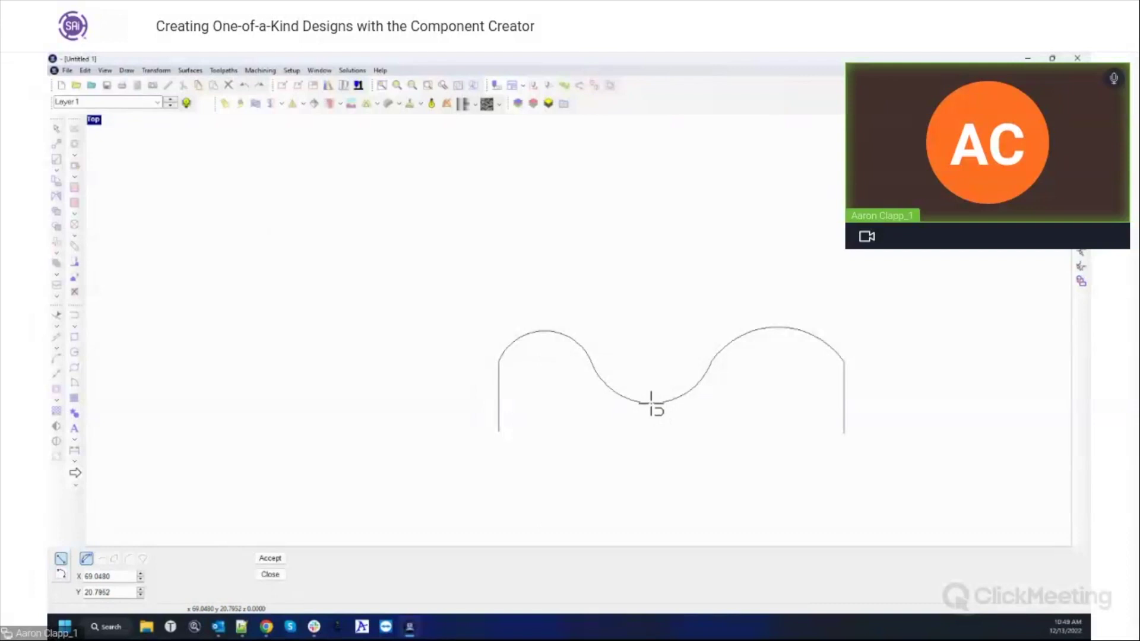
left_click(652, 404)
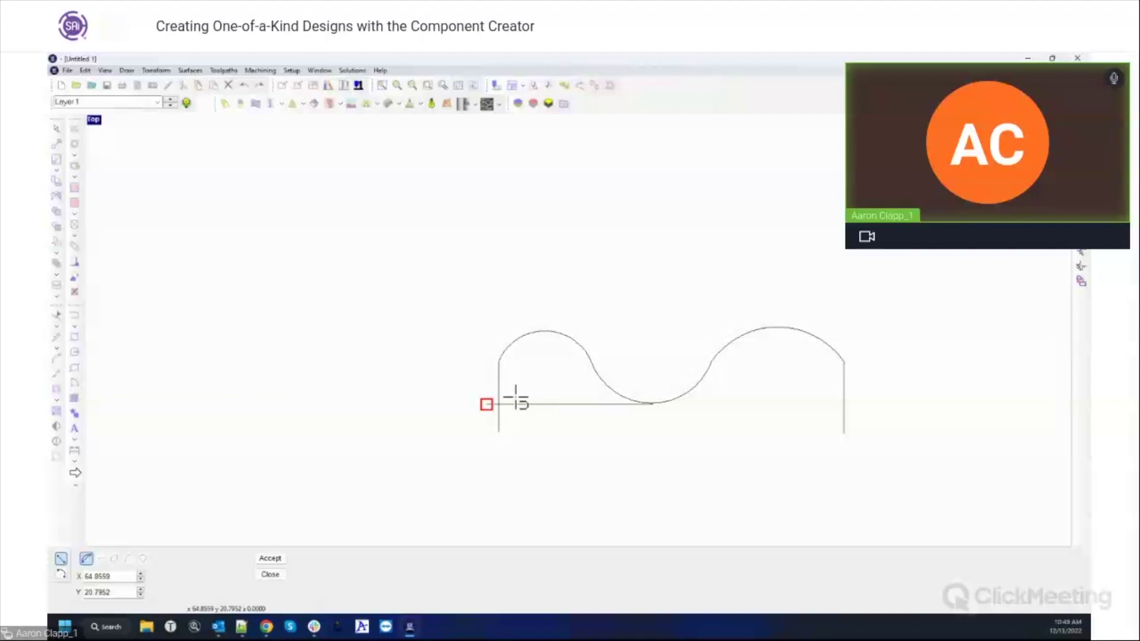
left_click(502, 405)
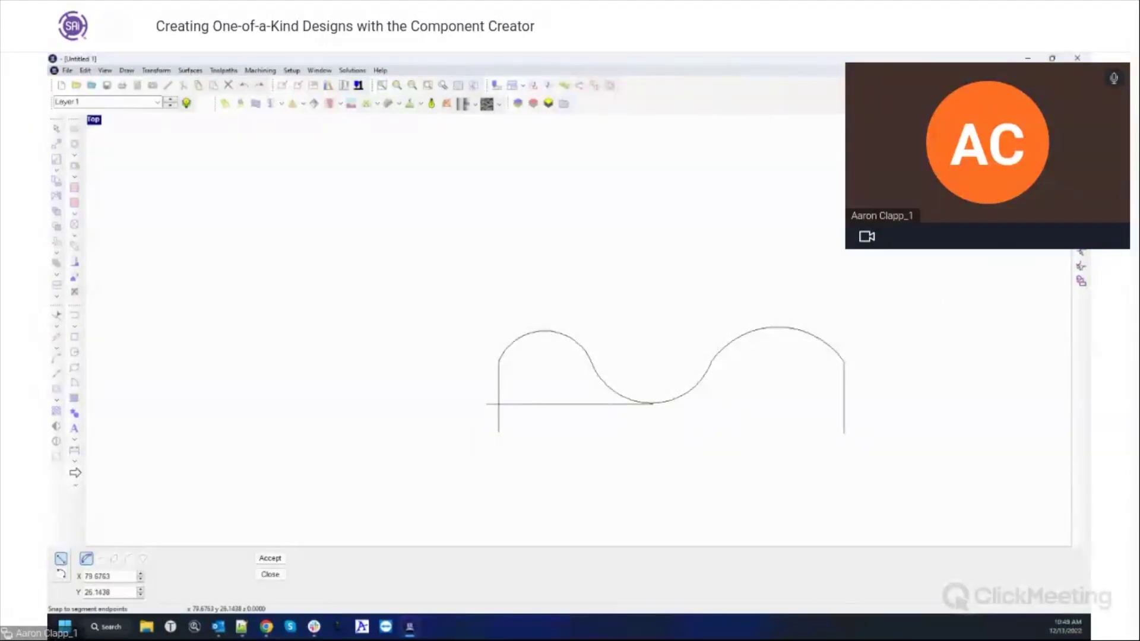
left_click(501, 406)
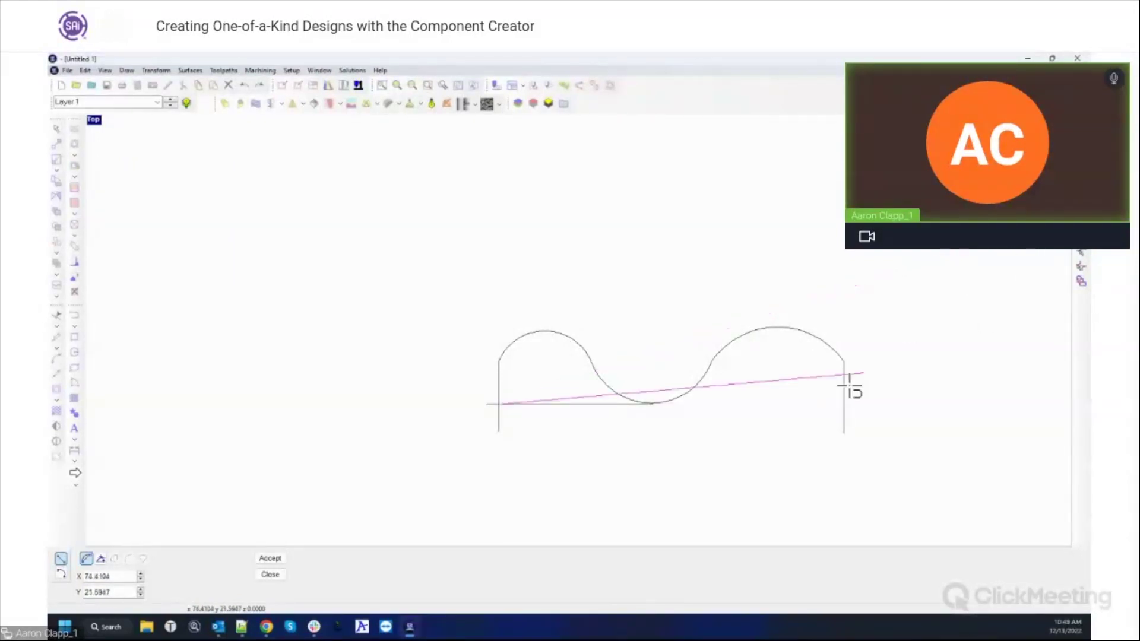
left_click(844, 405)
key("Escape")
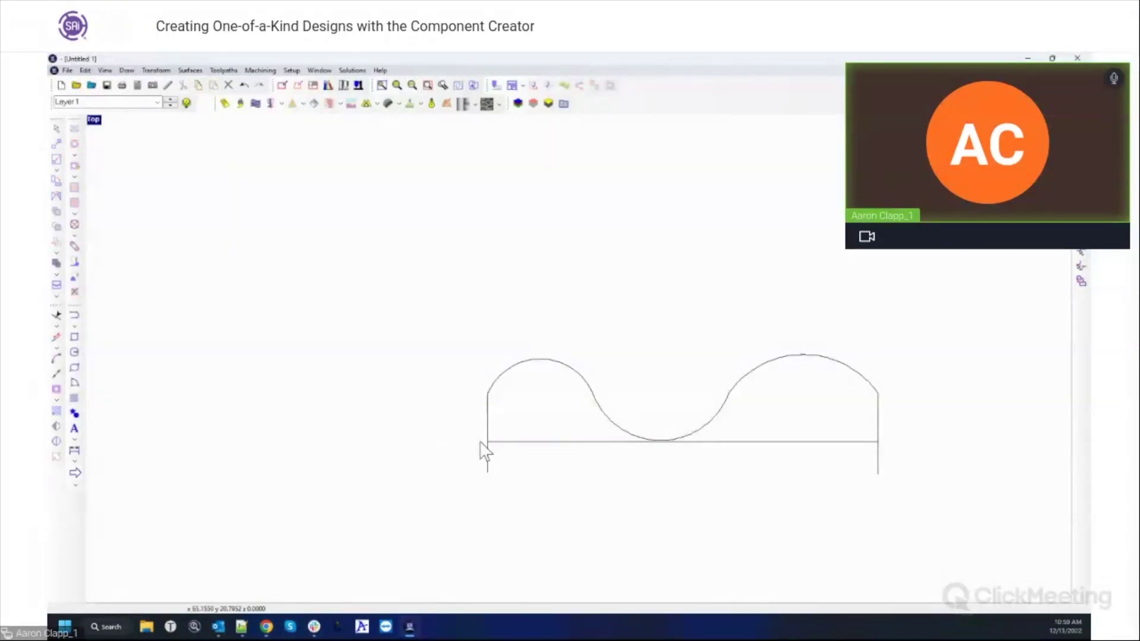
- Trim off the parts of both vertical lines that extend below the horizontal line
scroll(397, 428, "down", 2)
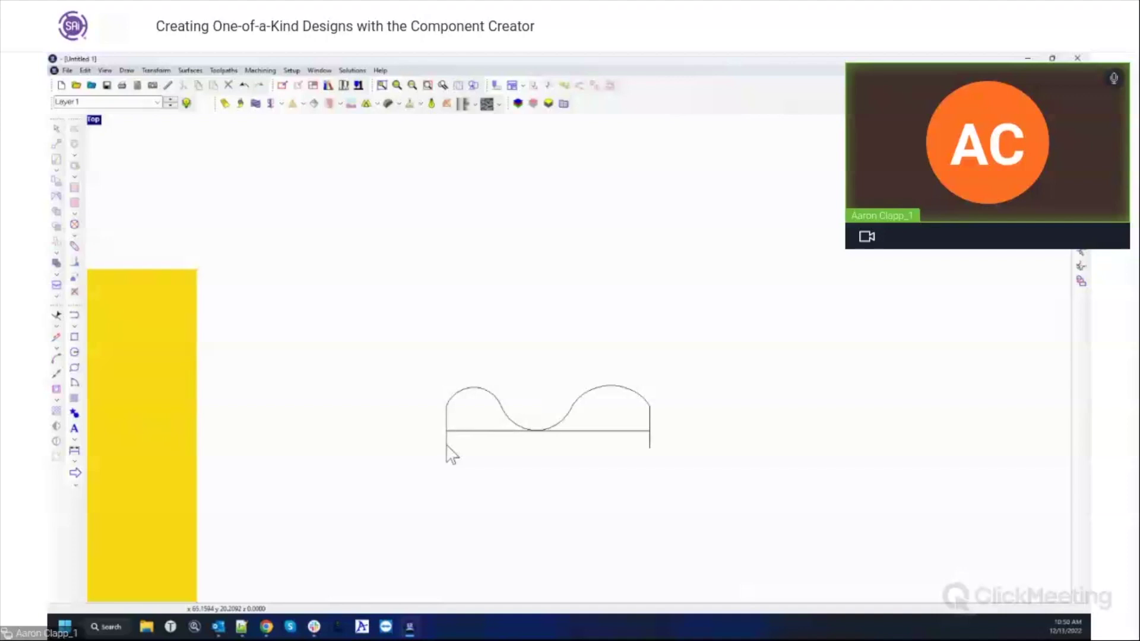
scroll(452, 453, "up", 2)
left_click(450, 432)
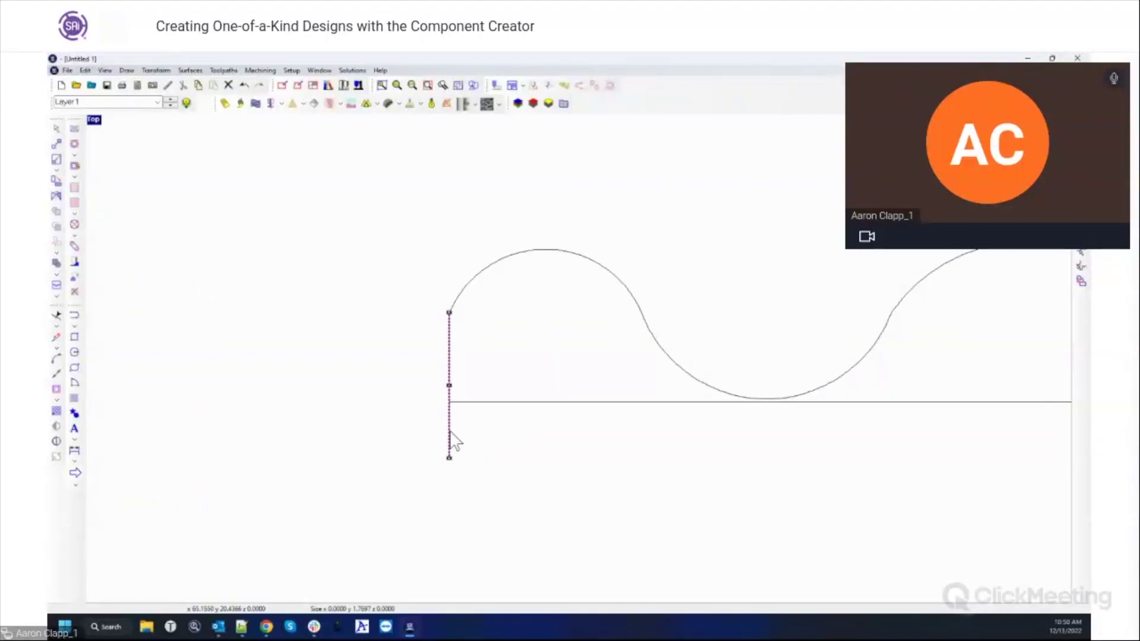
left_click(57, 355)
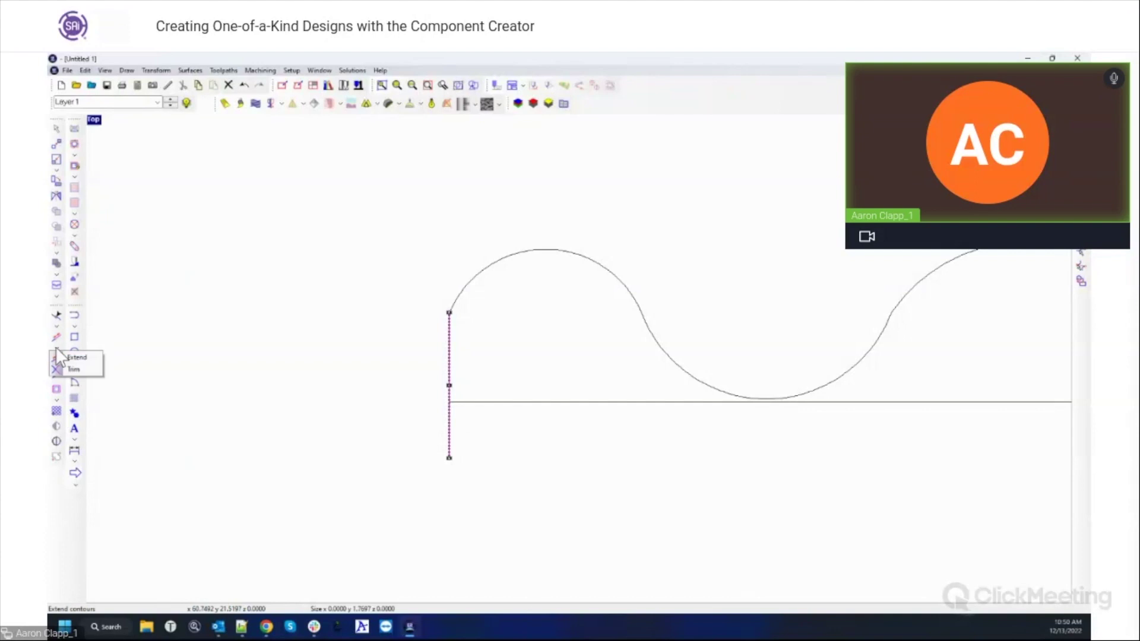
left_click(75, 371)
left_click(450, 440)
scroll(307, 425, "down", 3)
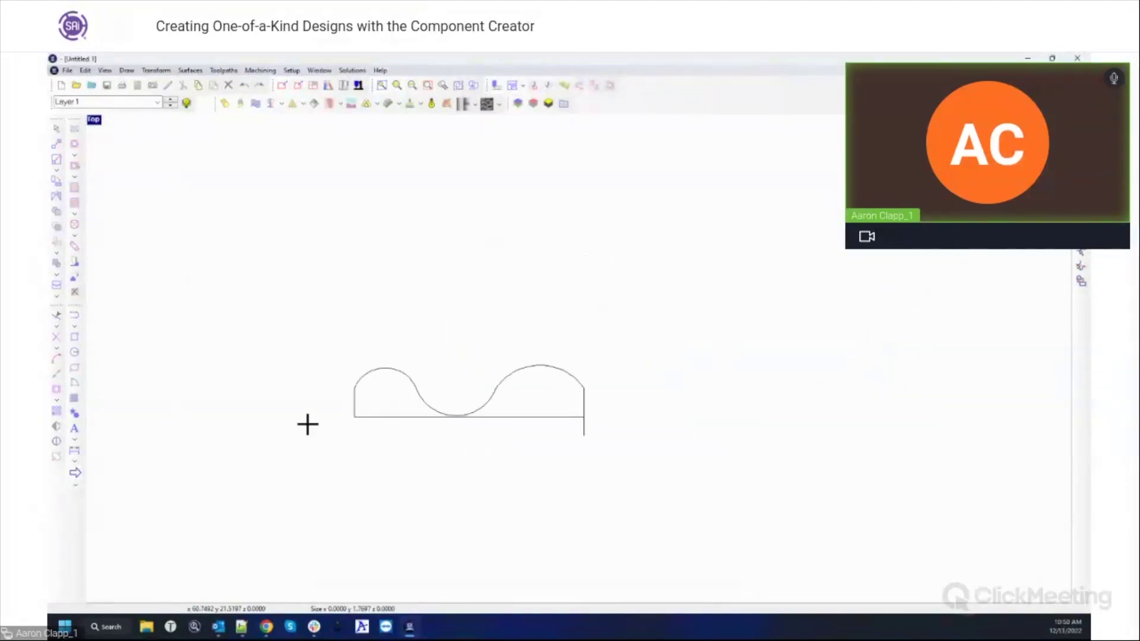
left_click(585, 429)
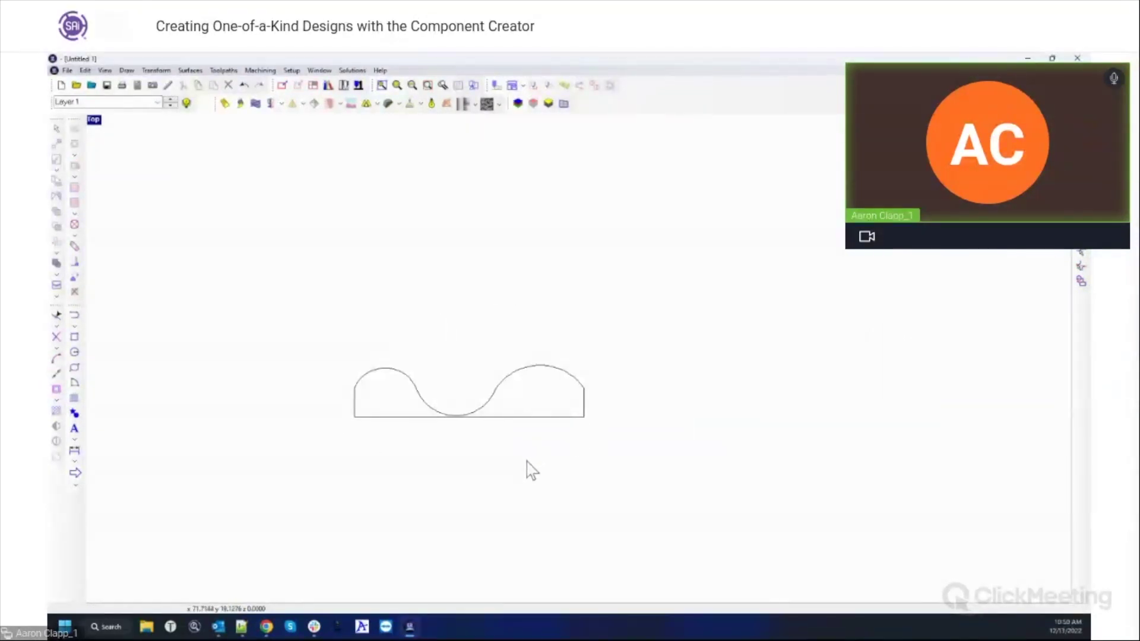
- Delete the horizontal line beneath the wave, leaving only the wave and its two vertical ends
left_click_drag(318, 343, 621, 461)
left_click(541, 417)
key("Delete")
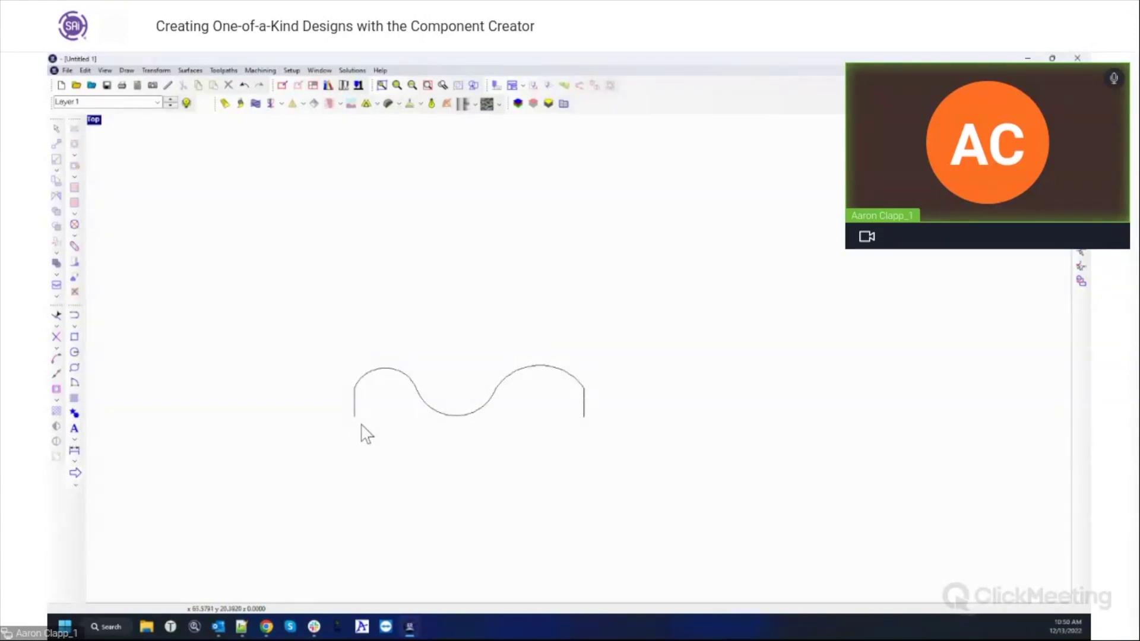
- Merge the wave and its two vertical end lines into one open contour
left_click_drag(324, 345, 743, 484)
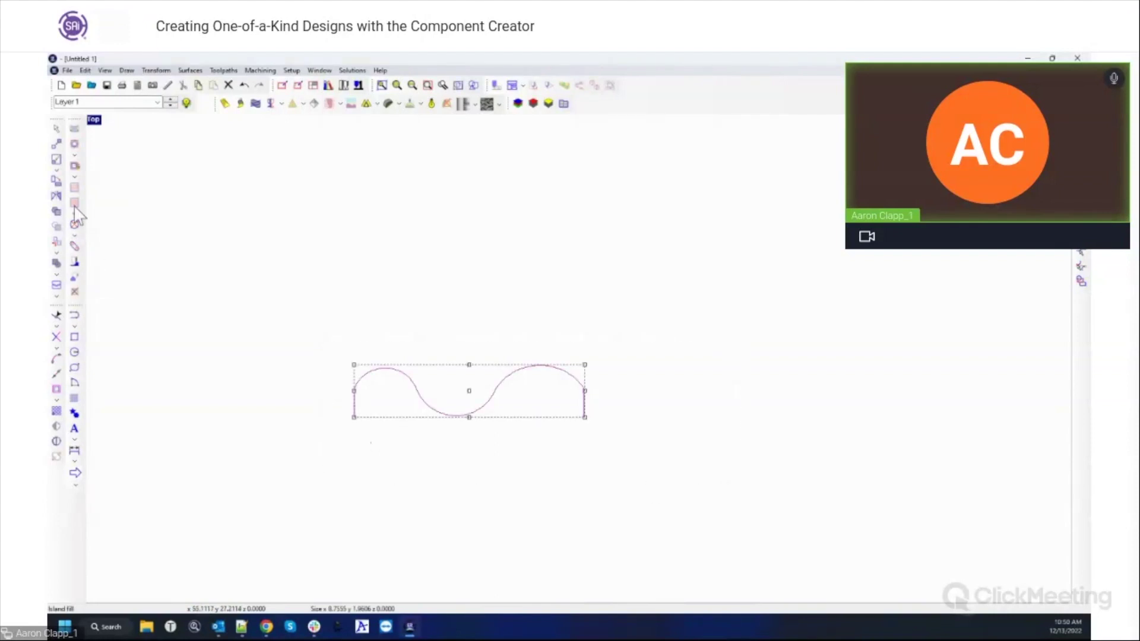
left_click(157, 70)
left_click(178, 229)
left_click(261, 391)
- Move the merged wavy contour into the empty area above the yellow surface
scroll(844, 452, "down", 5)
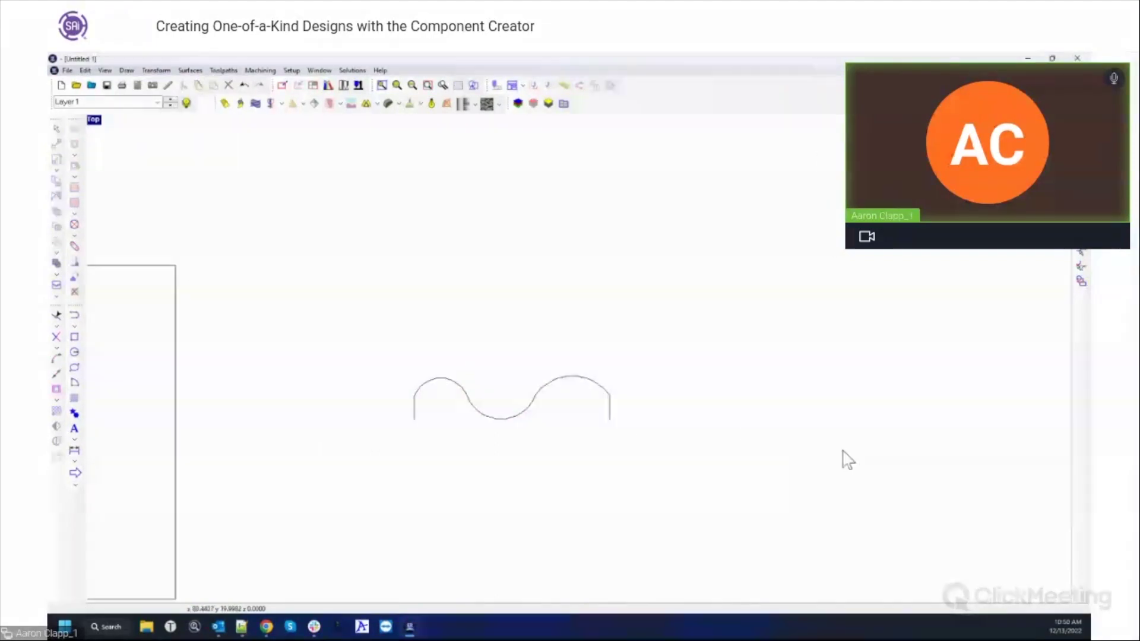
scroll(748, 437, "down", 2)
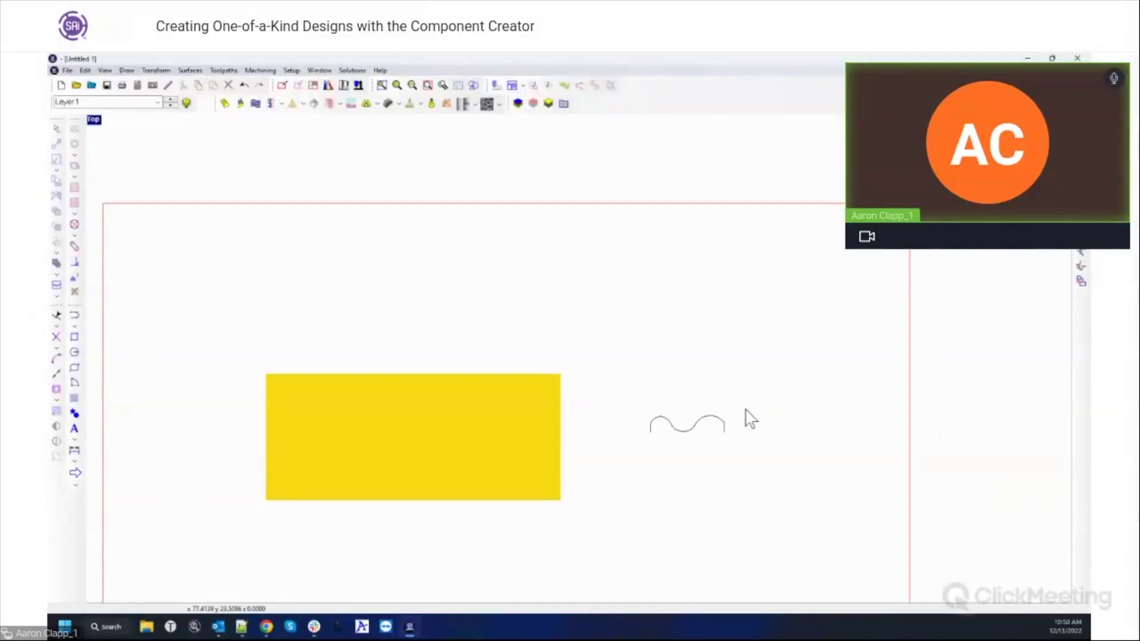
left_click(688, 436)
left_click_drag(687, 438, 636, 464)
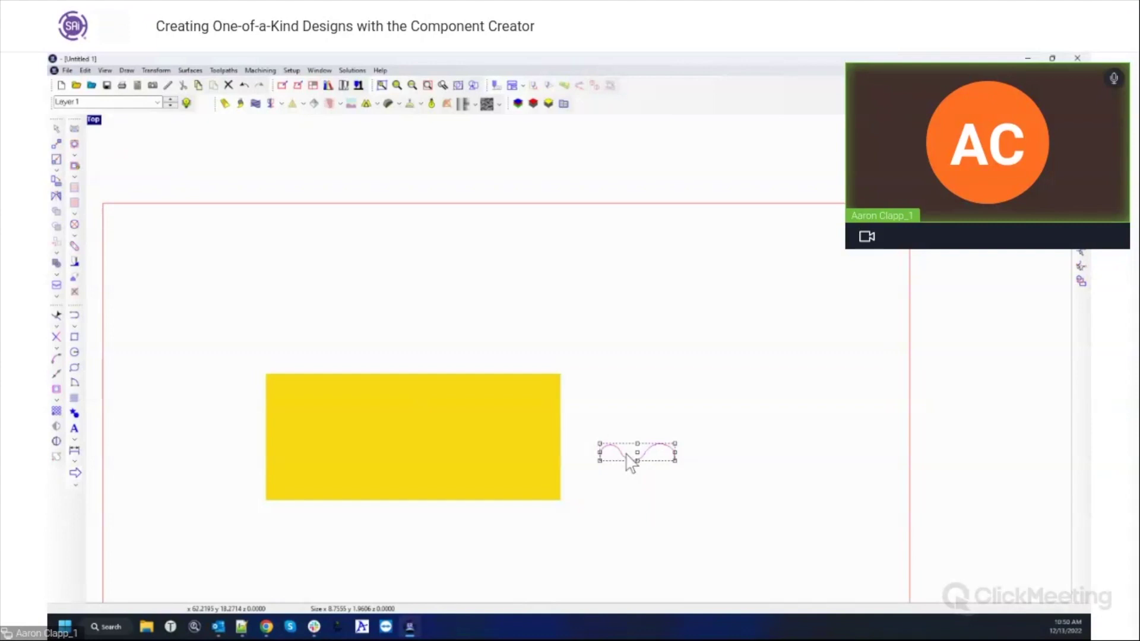
left_click_drag(639, 454, 427, 274)
- Draw a vertical line about 23 long just left of the yellow surface, extending past its top and bottom, and select it
left_click(73, 315)
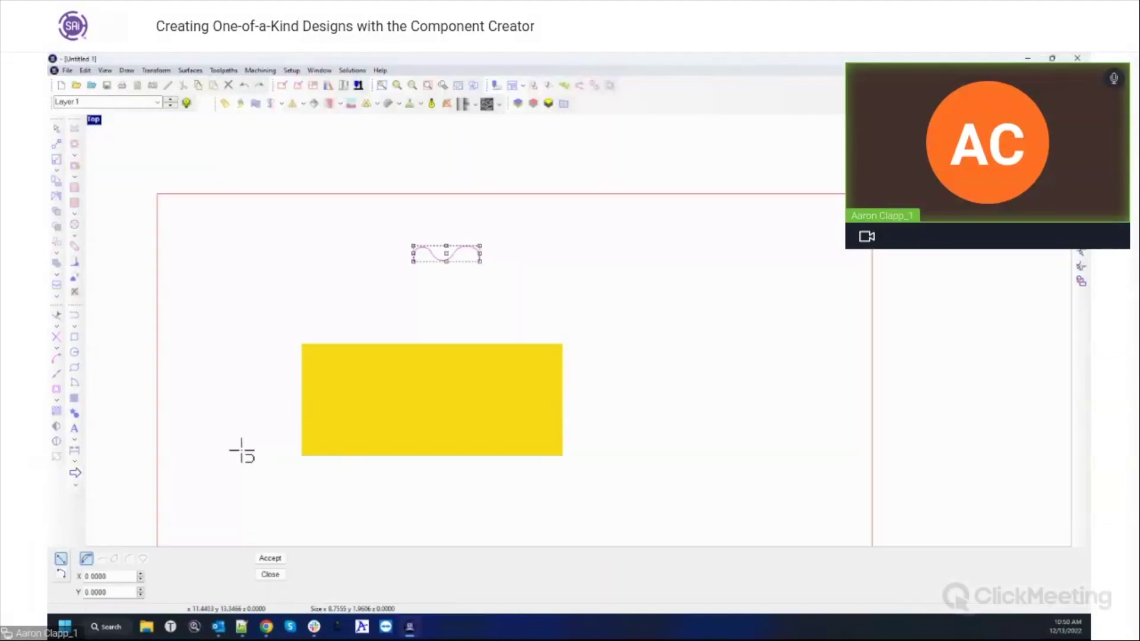
left_click(280, 482)
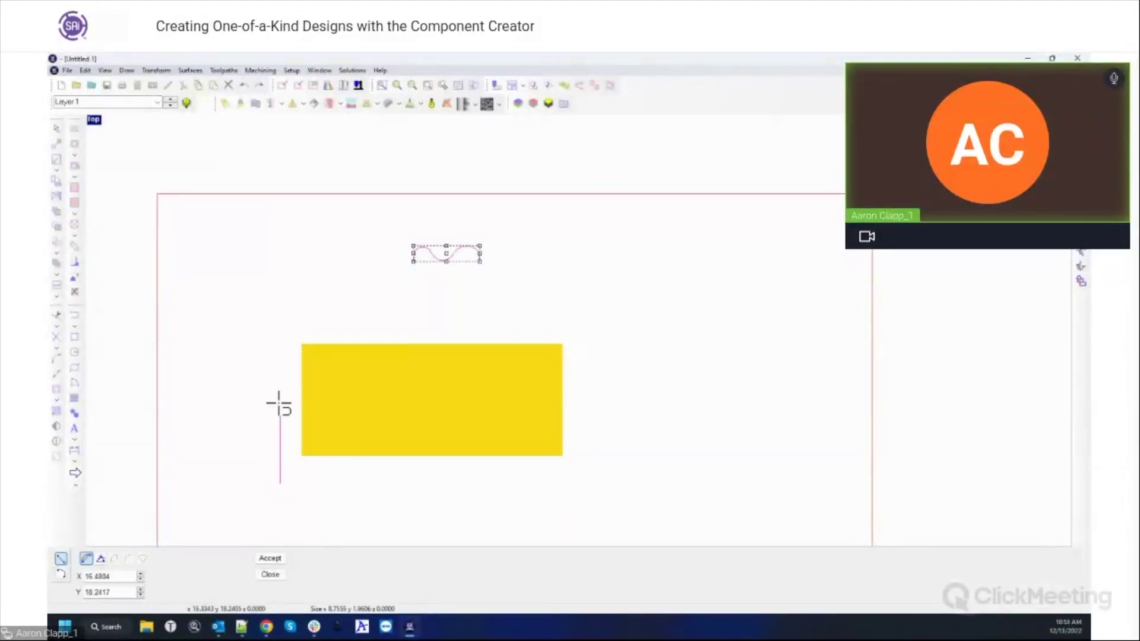
left_click(280, 312)
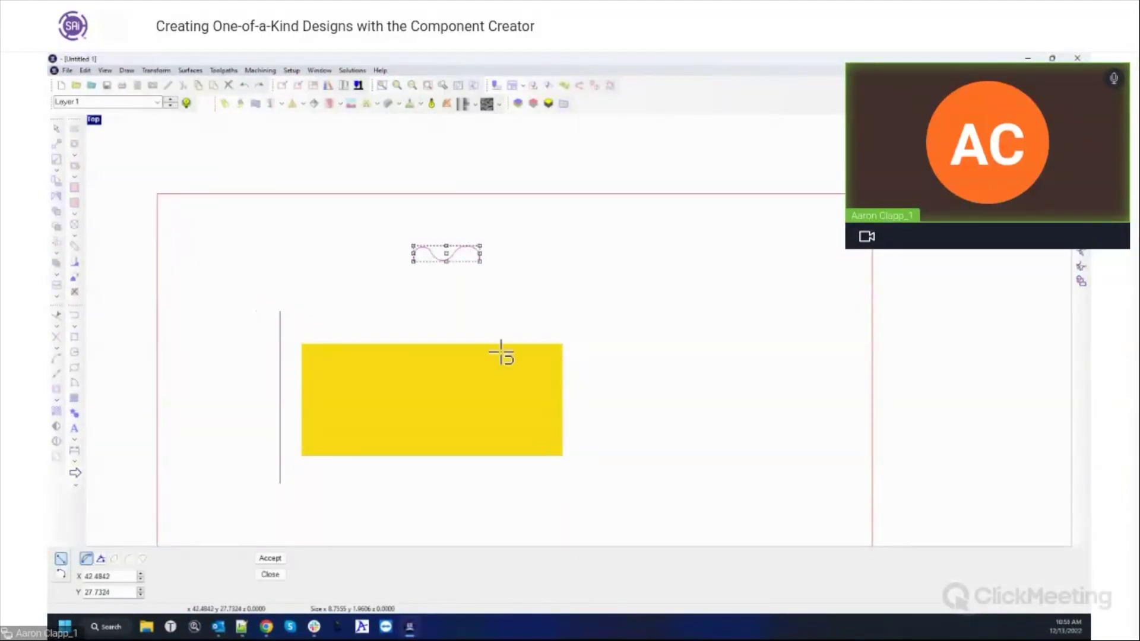
key("Escape")
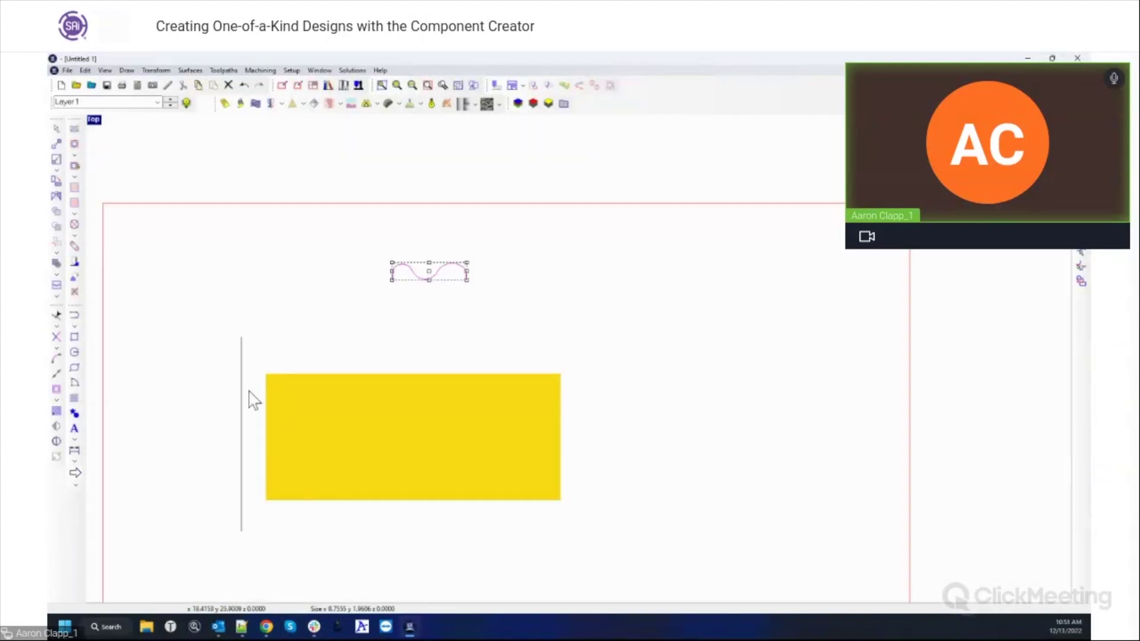
left_click(241, 418)
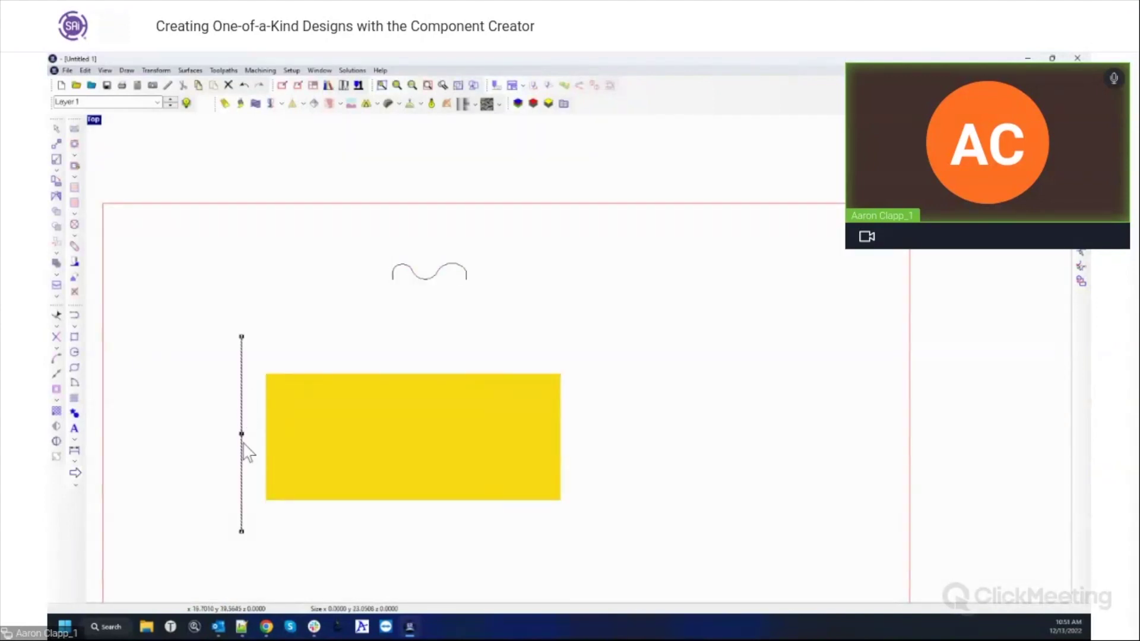
- Place copies of the vertical line exactly along the right and left edges of the yellow surface
left_click_drag(241, 435, 467, 441, "ctrl")
left_click_drag(572, 444, 561, 445, "ctrl")
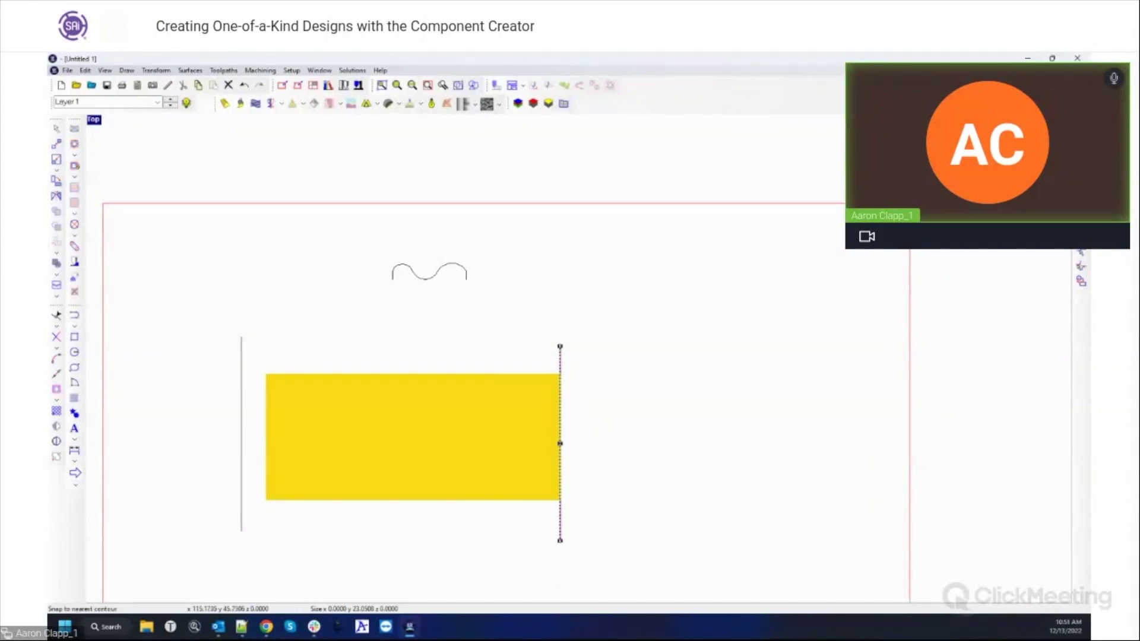
mouse_move(560, 444)
left_mouse_down()
mouse_move(665, 444)
mouse_move(567, 436)
left_mouse_up()
left_click(240, 426)
scroll(241, 427, "up", 2)
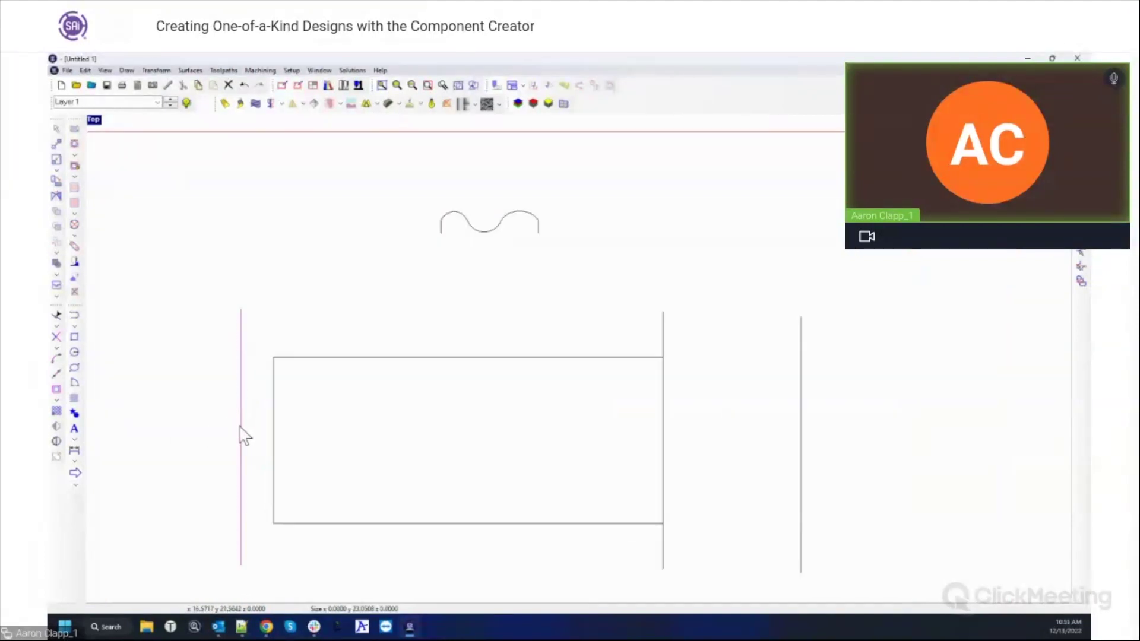
left_click_drag(260, 451, 275, 457, "ctrl")
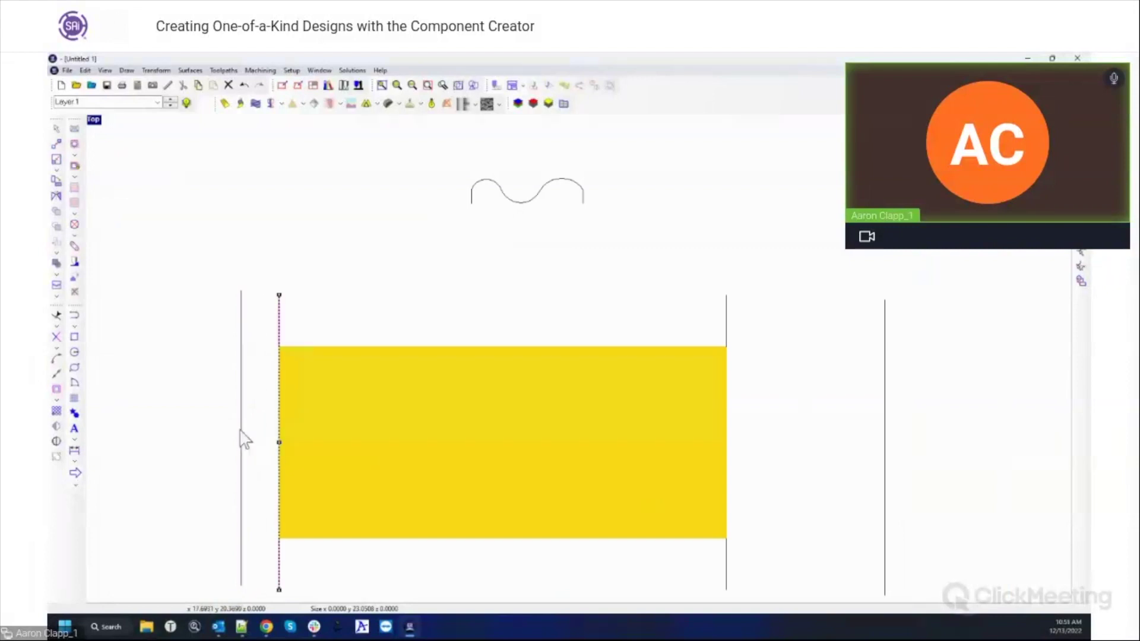
- Delete the original vertical line left of the surface and the surplus copy right of it
left_click(184, 394)
left_click(241, 370)
key("Delete")
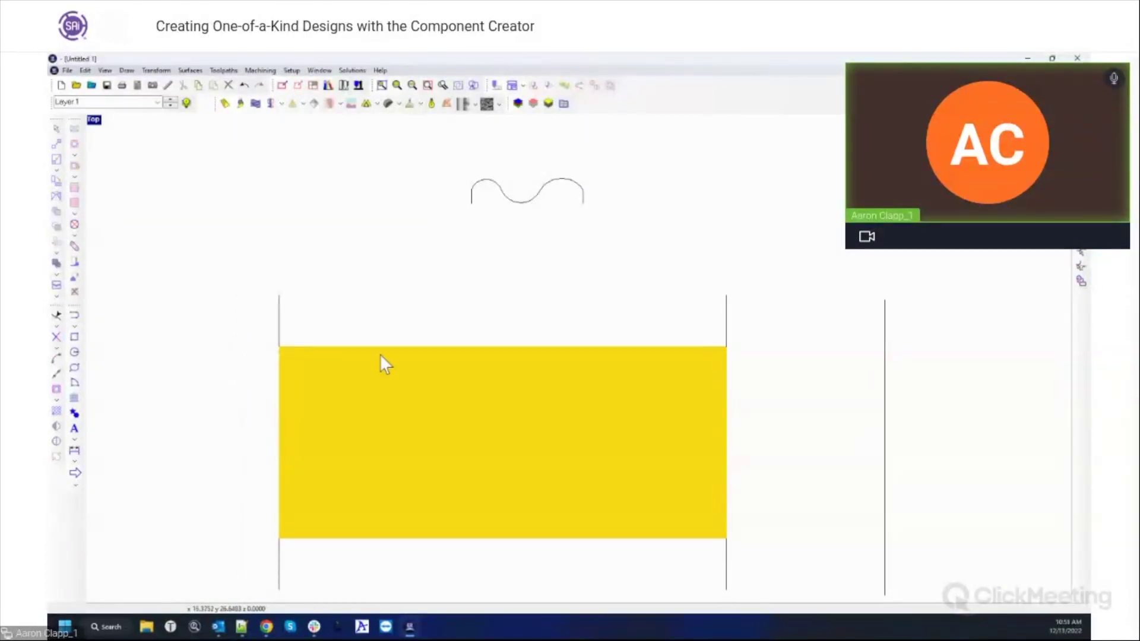
left_click(886, 326)
key("Delete")
scroll(867, 315, "down", 1)
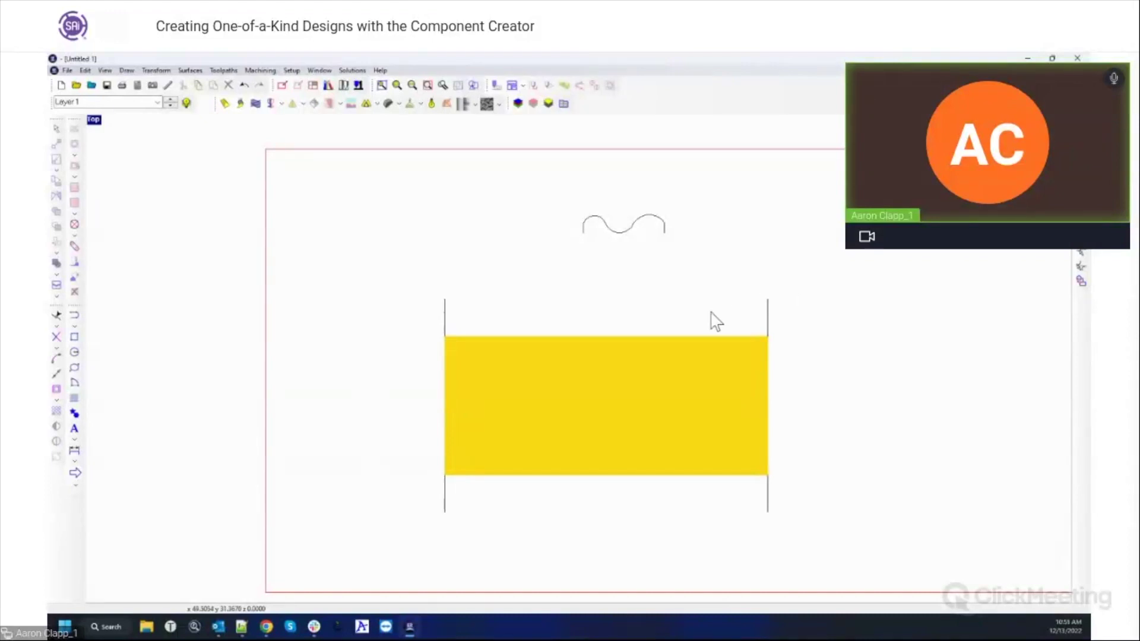
- Shape the yellow surface with Sweep Two Rails, using the left and right edge lines as rails and the wavy contour as section
left_click(490, 344)
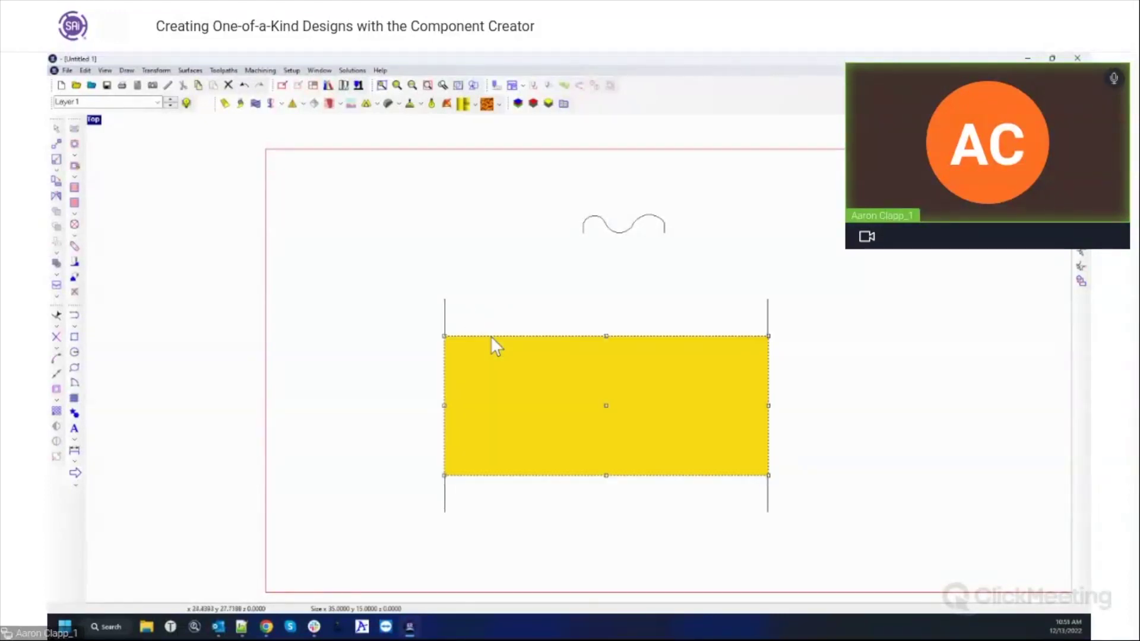
left_click(157, 71)
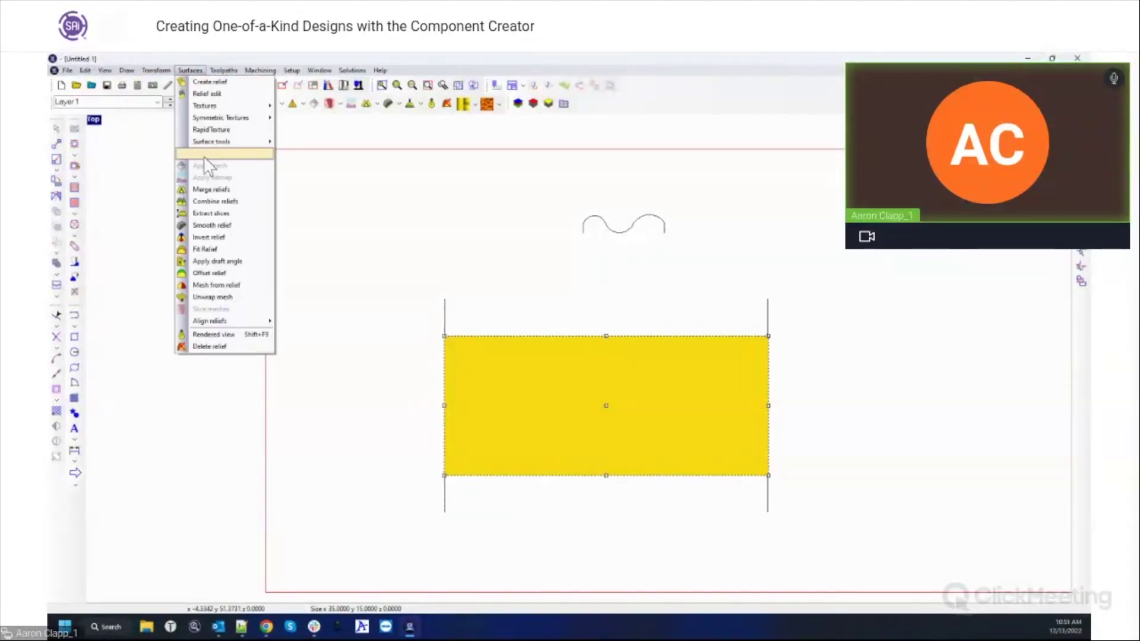
mouse_move(226, 142)
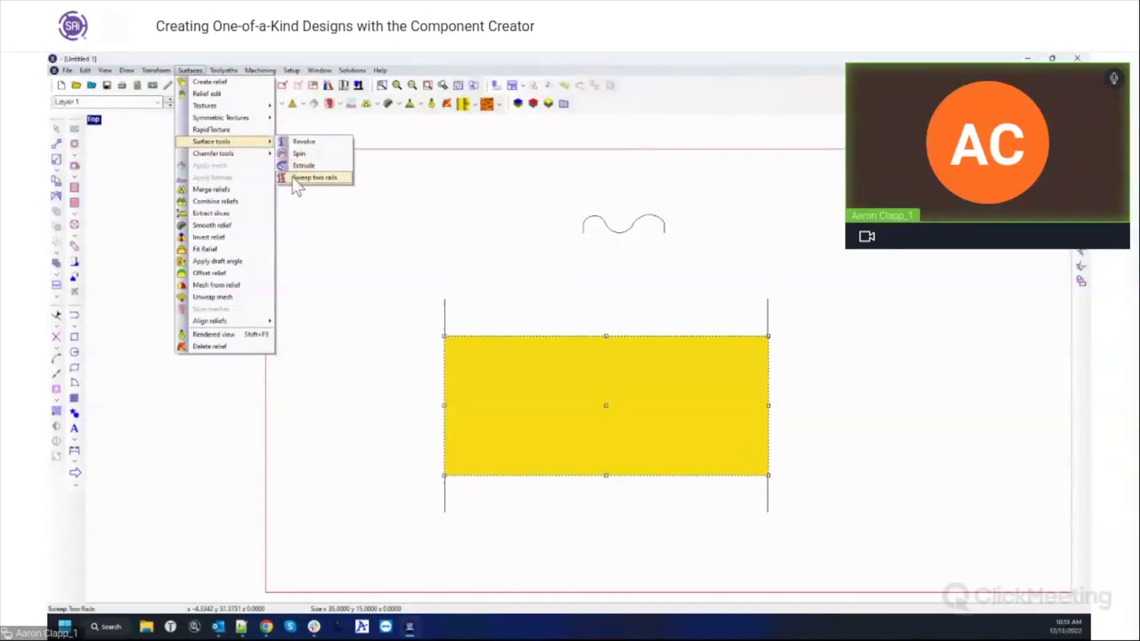
left_click(302, 176)
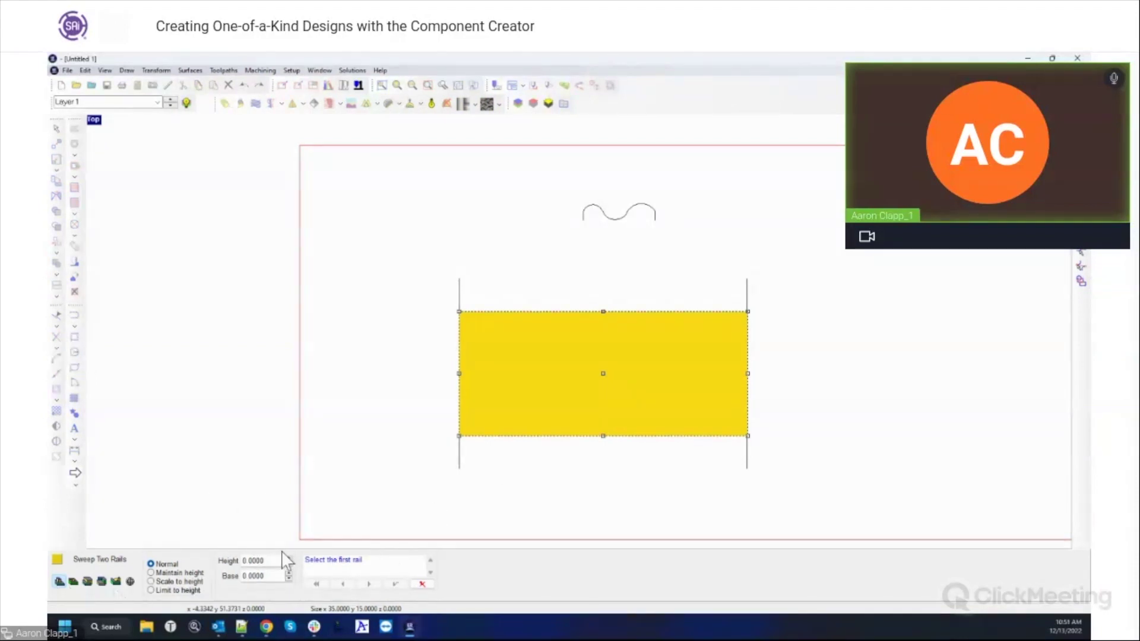
left_click(461, 326)
left_click(369, 584)
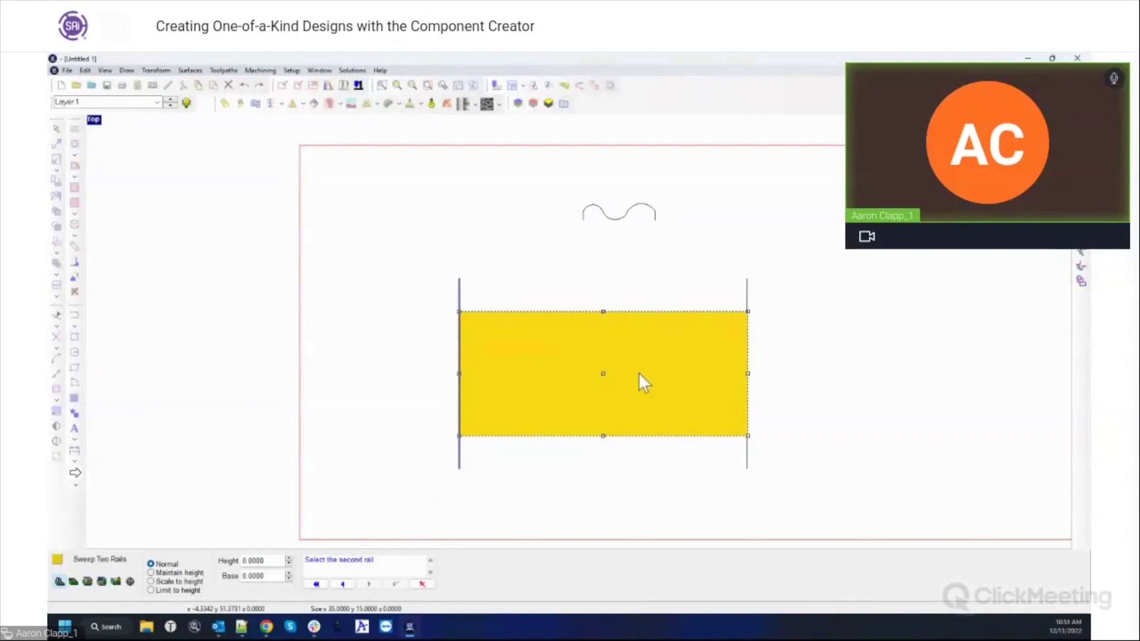
left_click(747, 294)
left_click(369, 584)
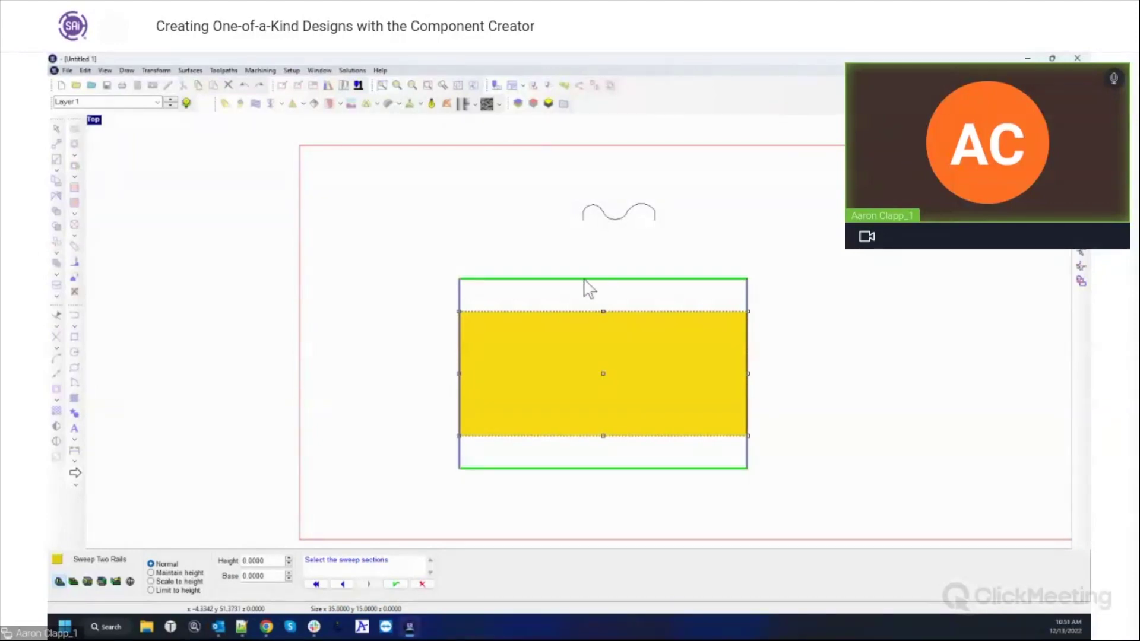
left_click(396, 584)
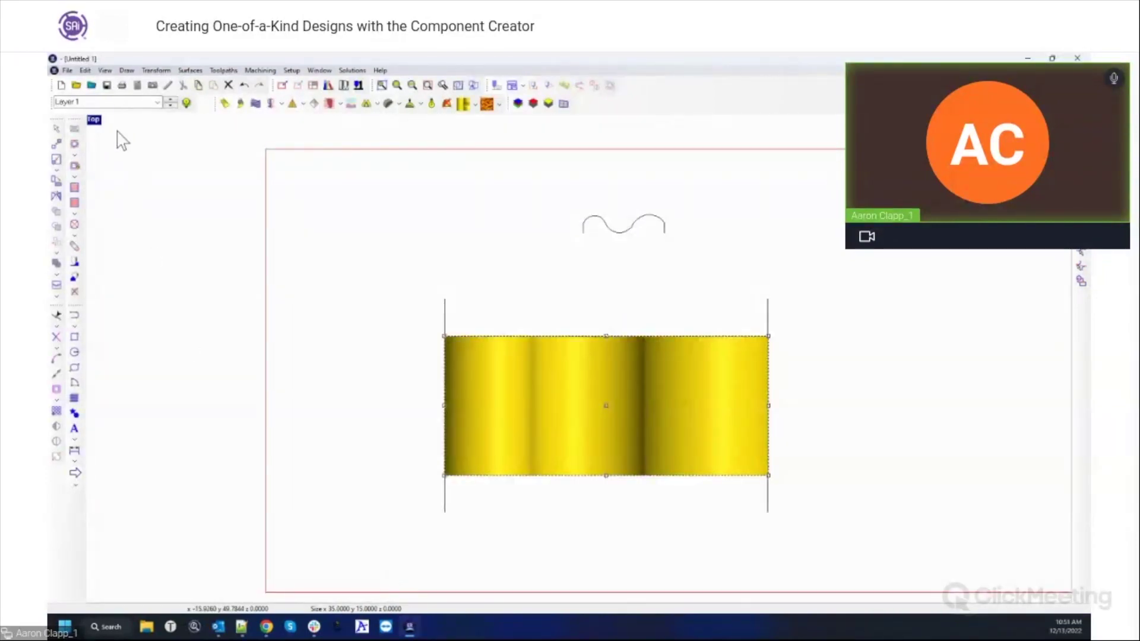
- Examine the wavy profile of the swept surface in the front view
double_click(93, 122)
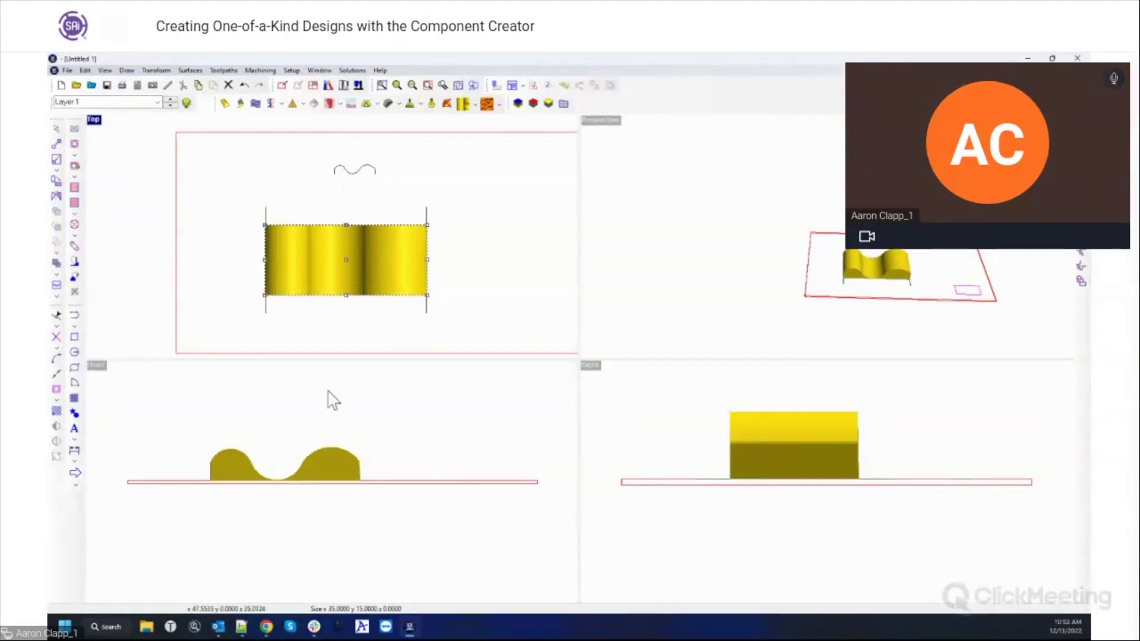
scroll(244, 526, "up", 1)
scroll(238, 515, "up", 2)
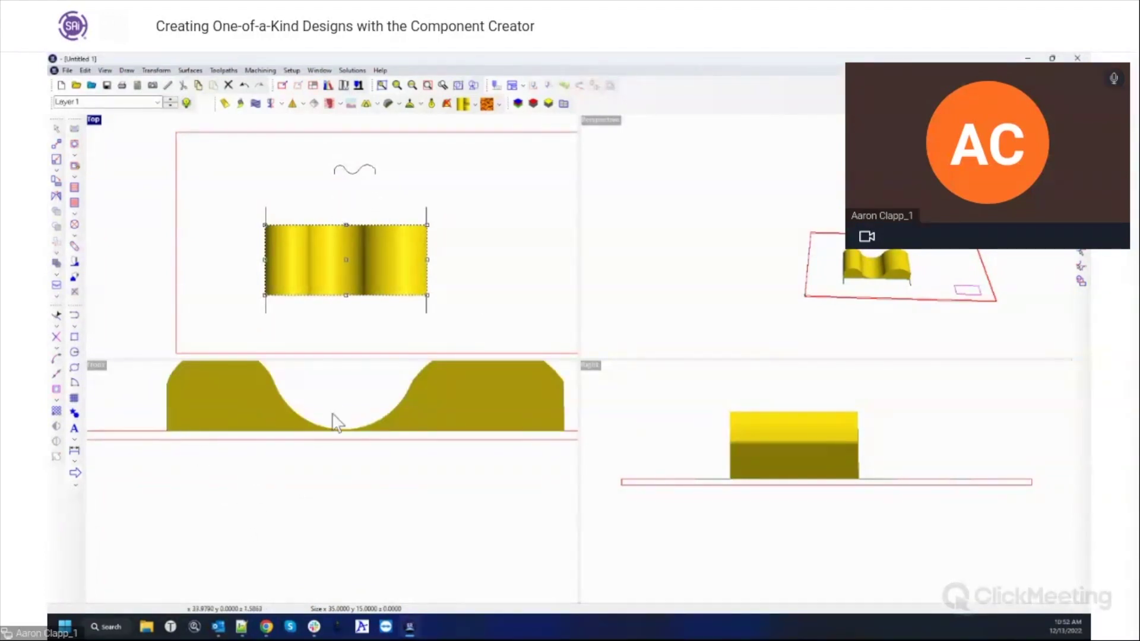
scroll(398, 394, "down", 3)
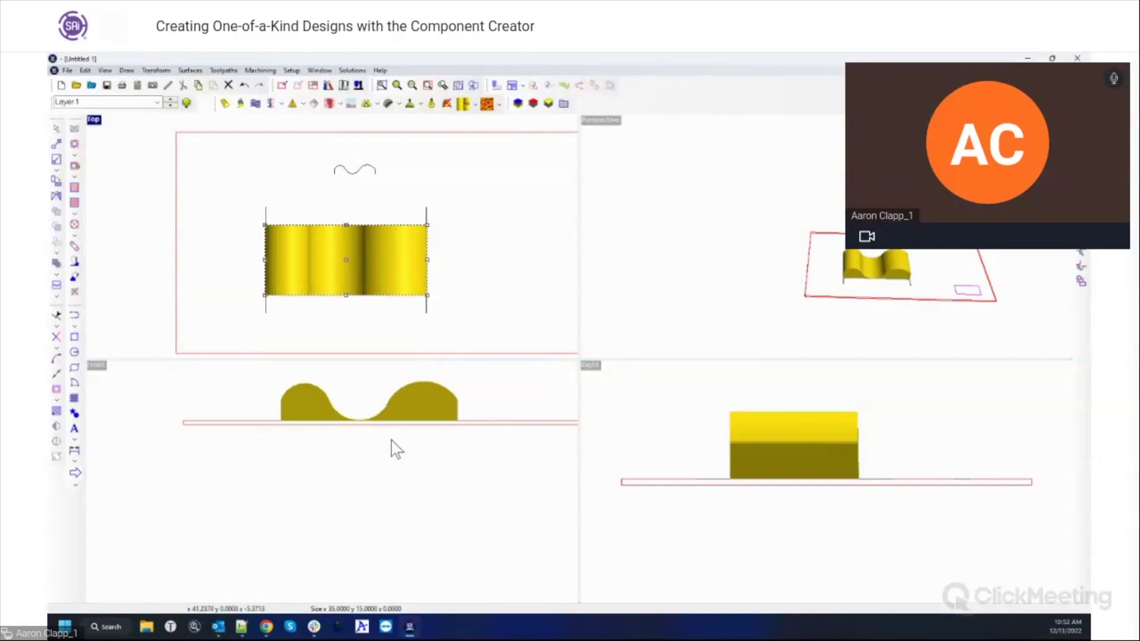
scroll(399, 401, "up", 3)
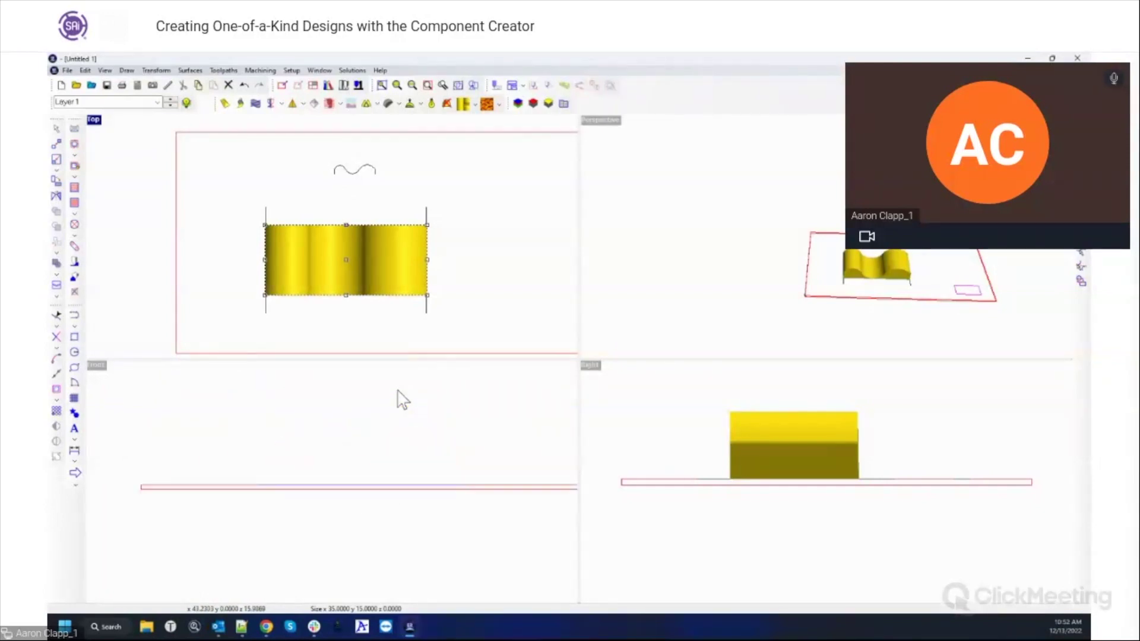
double_click(94, 121)
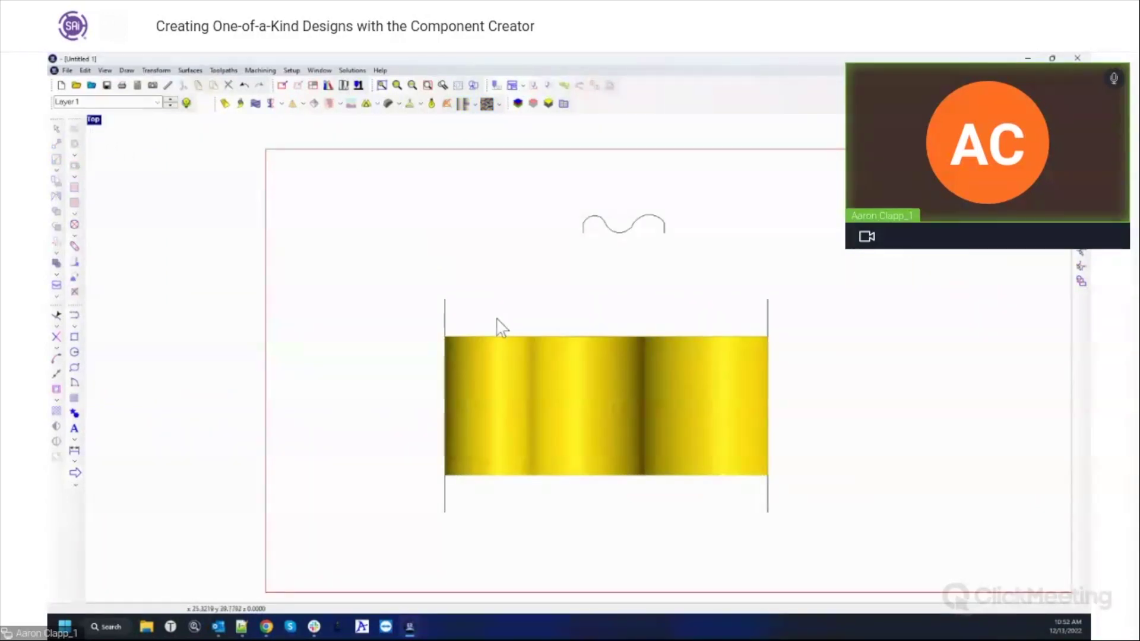
- Generate cross-hatched interlocking components from the wavy surface with the Component Creator, keeping its existing settings
left_click(485, 336)
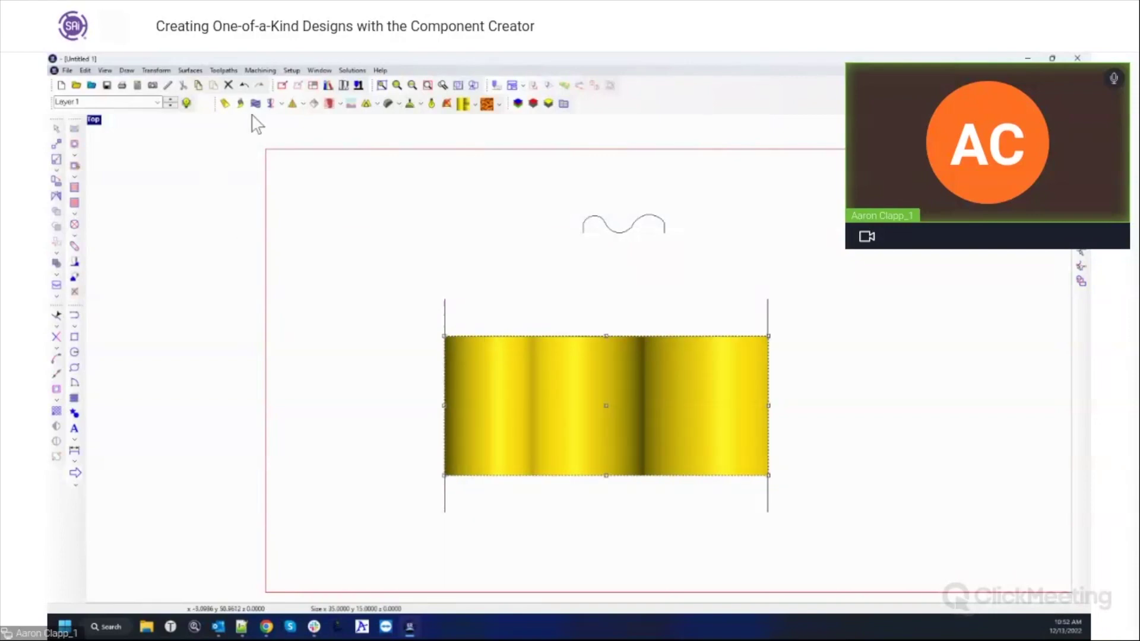
left_click(73, 398)
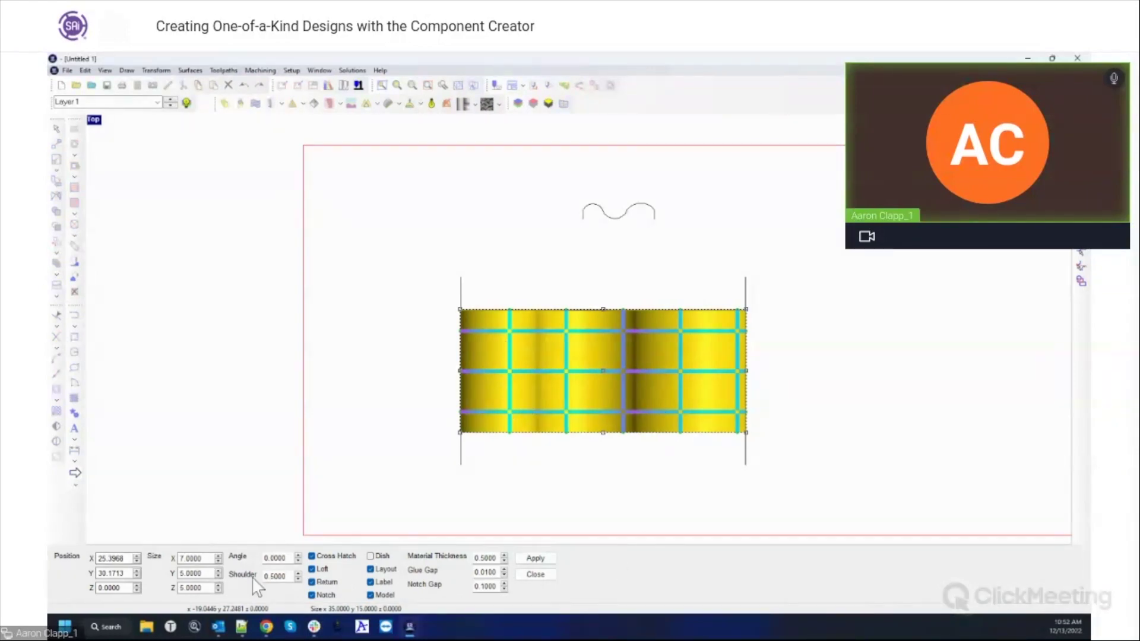
left_click(535, 558)
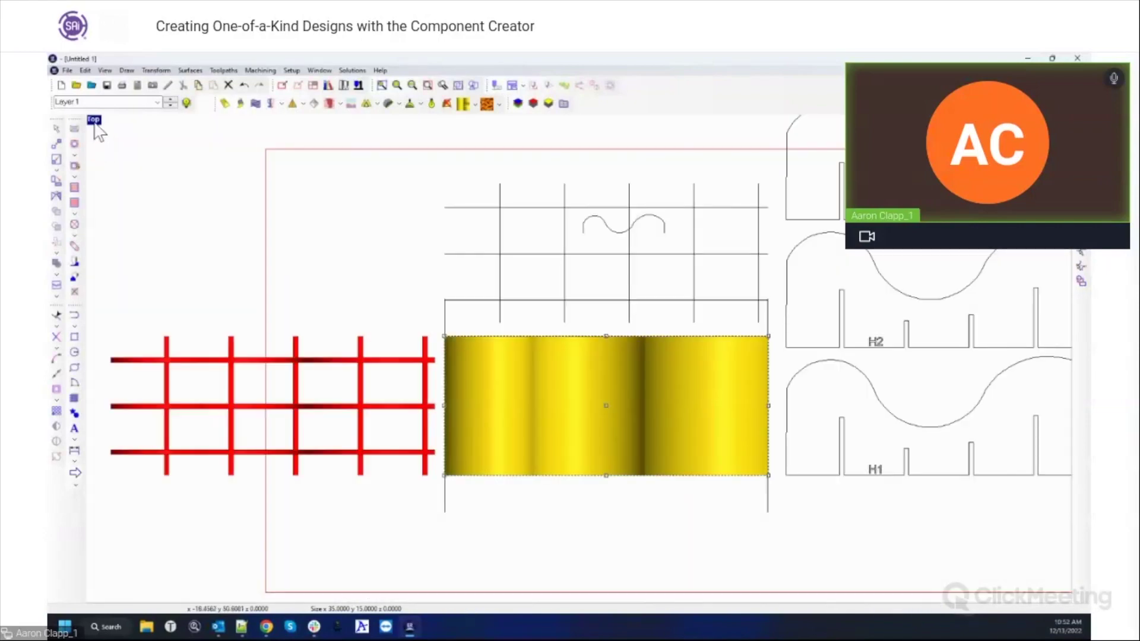
- Examine the red interlocking rib model beside the wavy surface in the perspective view
double_click(93, 121)
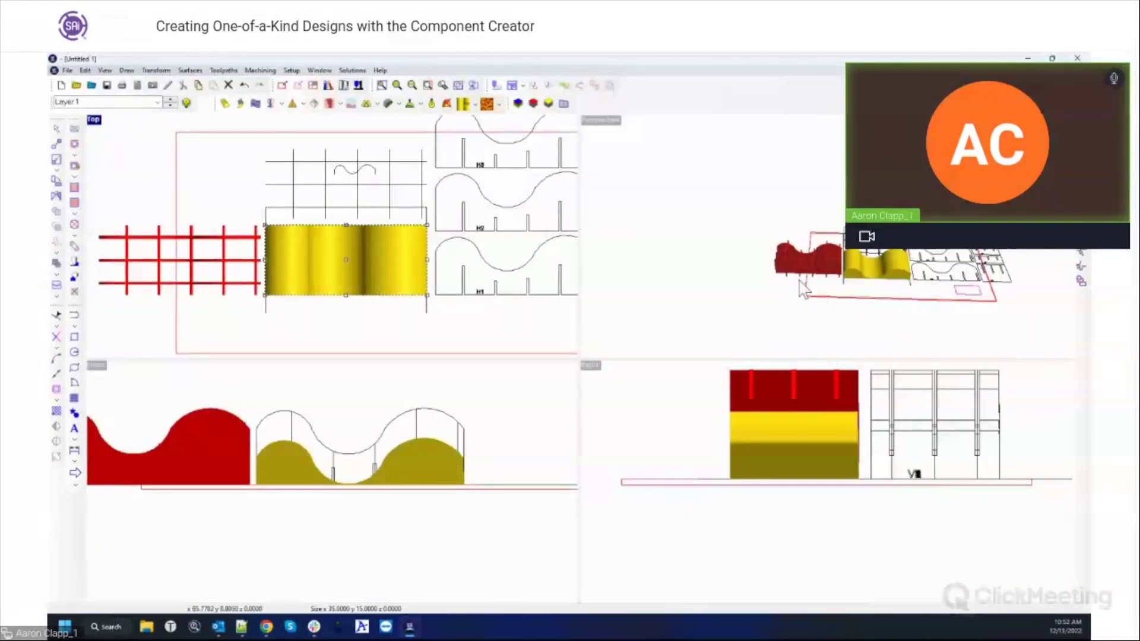
double_click(601, 120)
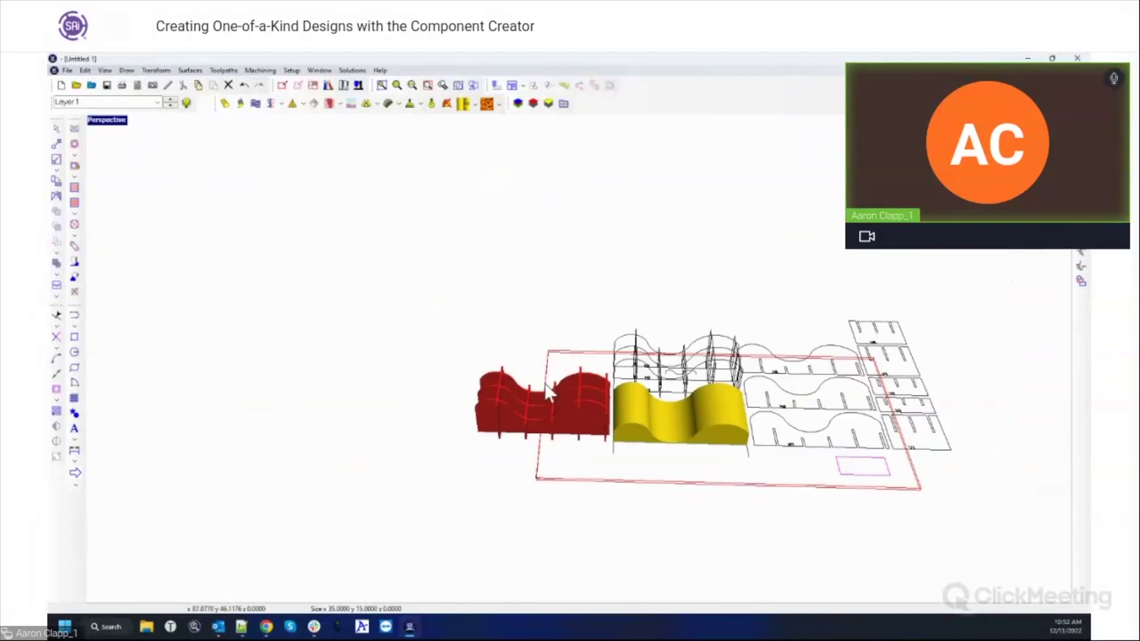
middle_click_drag(490, 434, 619, 372)
scroll(518, 390, "up", 5)
middle_click_drag(660, 477, 603, 457)
middle_click_drag(495, 428, 653, 432)
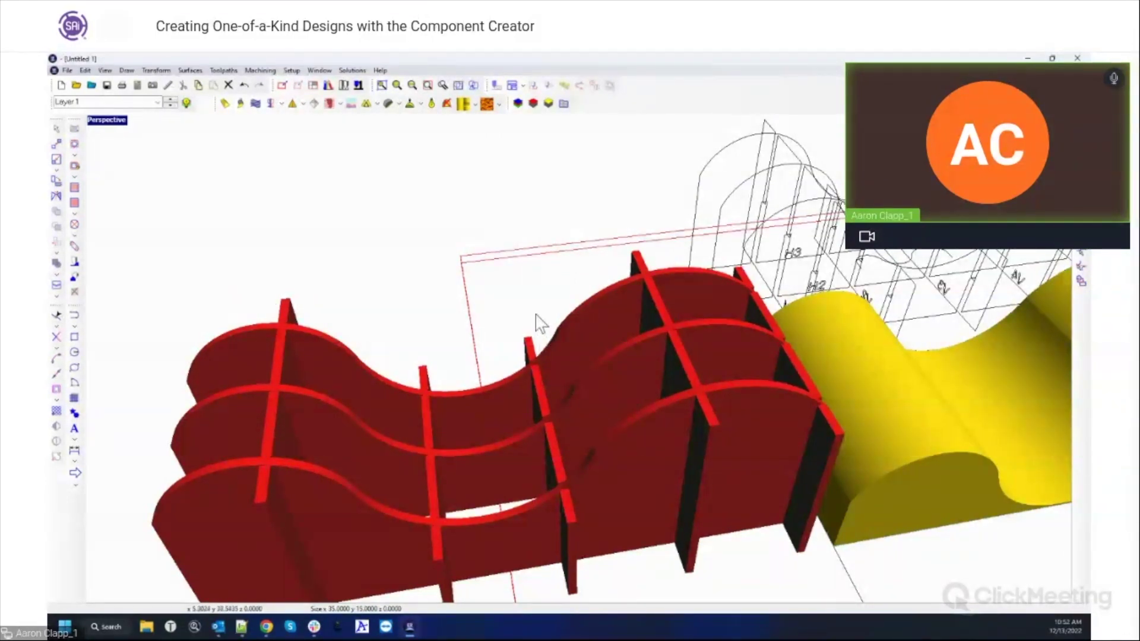
double_click(107, 120)
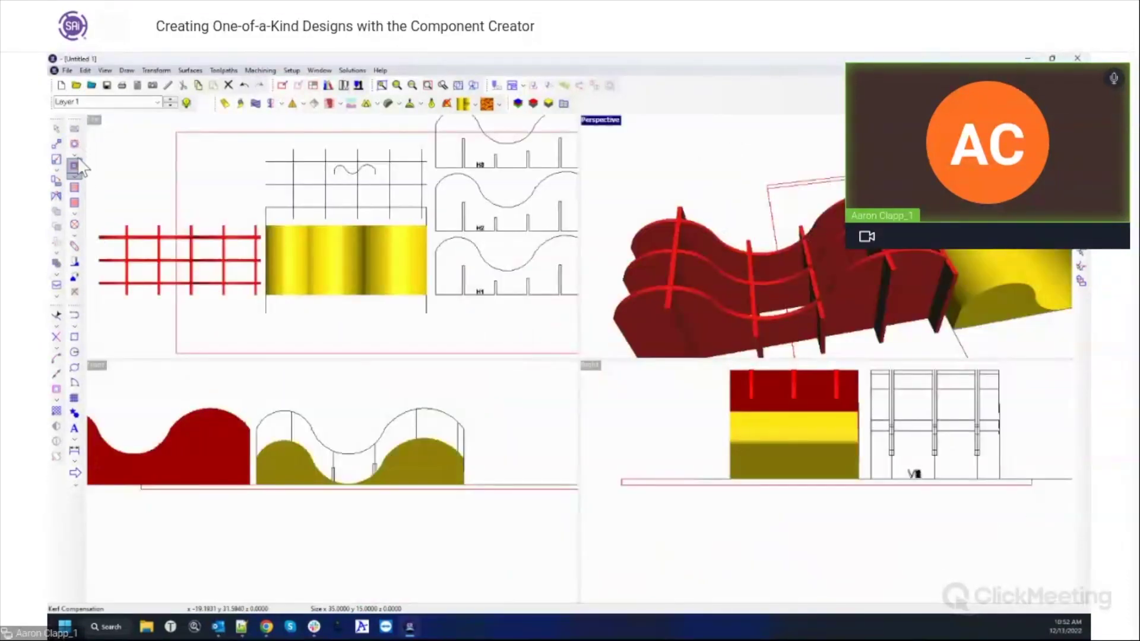
double_click(95, 120)
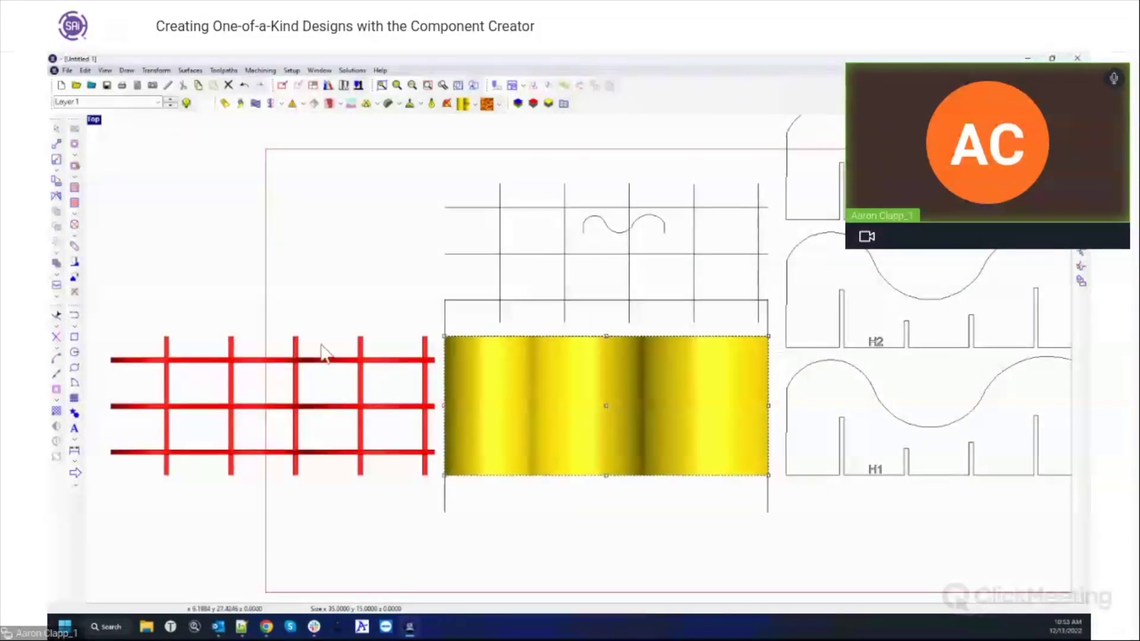
- Delete the generated rib model and component layout, keeping the wavy surface, its rail lines and the wavy contour
scroll(364, 326, "down", 3)
left_click(442, 292)
key("Delete")
left_click(699, 236)
key("Delete")
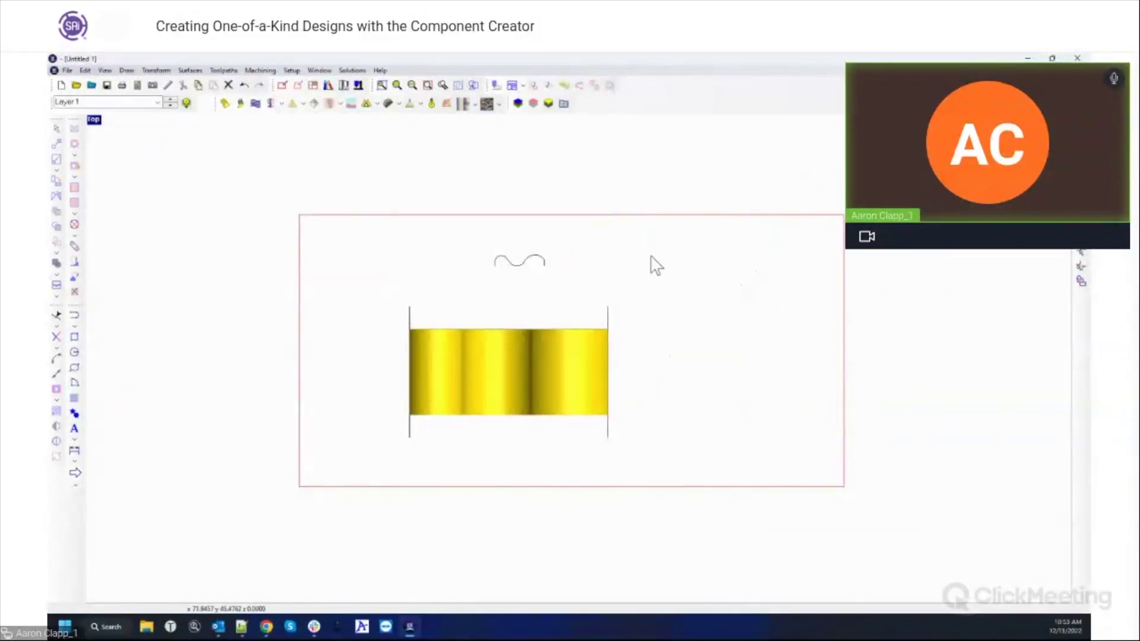
- Start the Component Creator on the wavy surface again and set the X size to 10
left_click(490, 340)
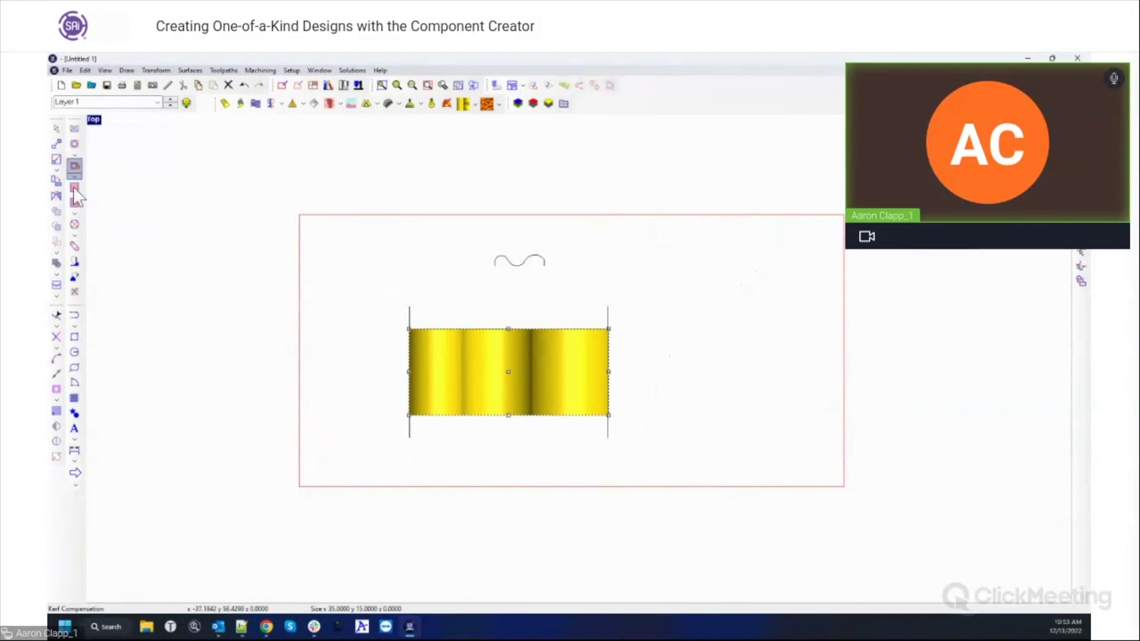
left_click(75, 399)
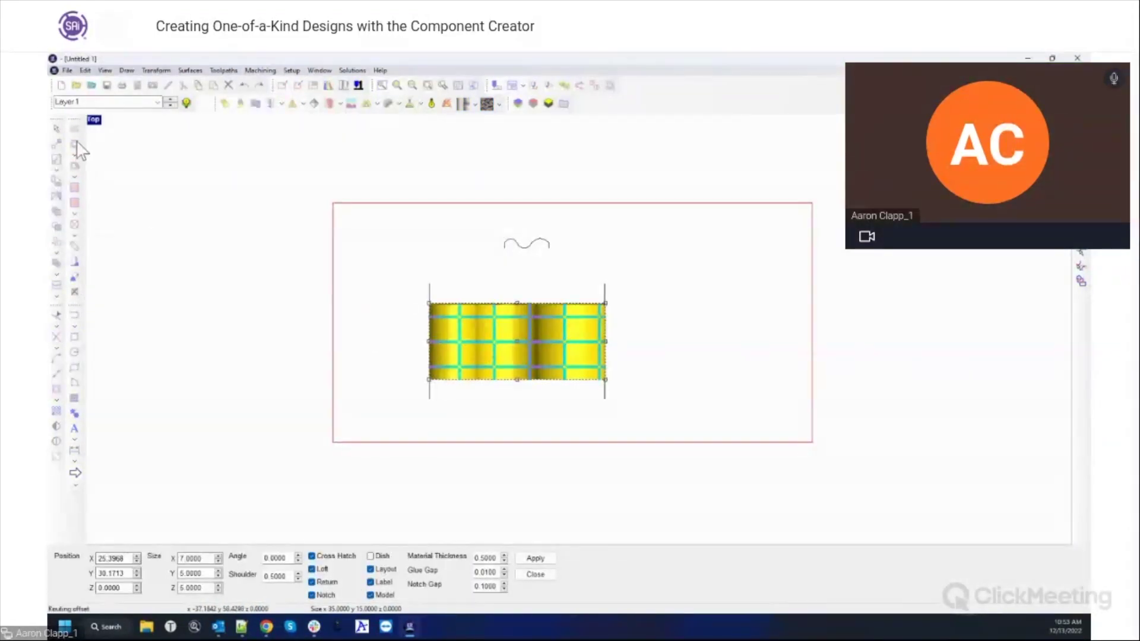
double_click(93, 122)
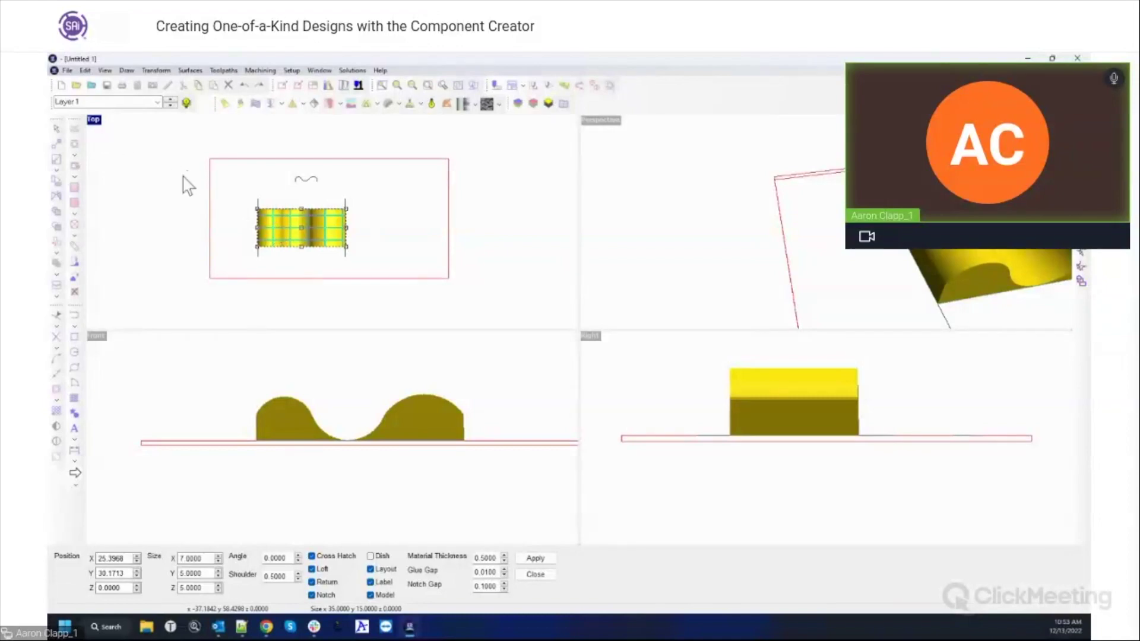
scroll(168, 184, "up", 4)
scroll(470, 280, "up", 2)
scroll(453, 272, "down", 1)
scroll(475, 303, "up", 2)
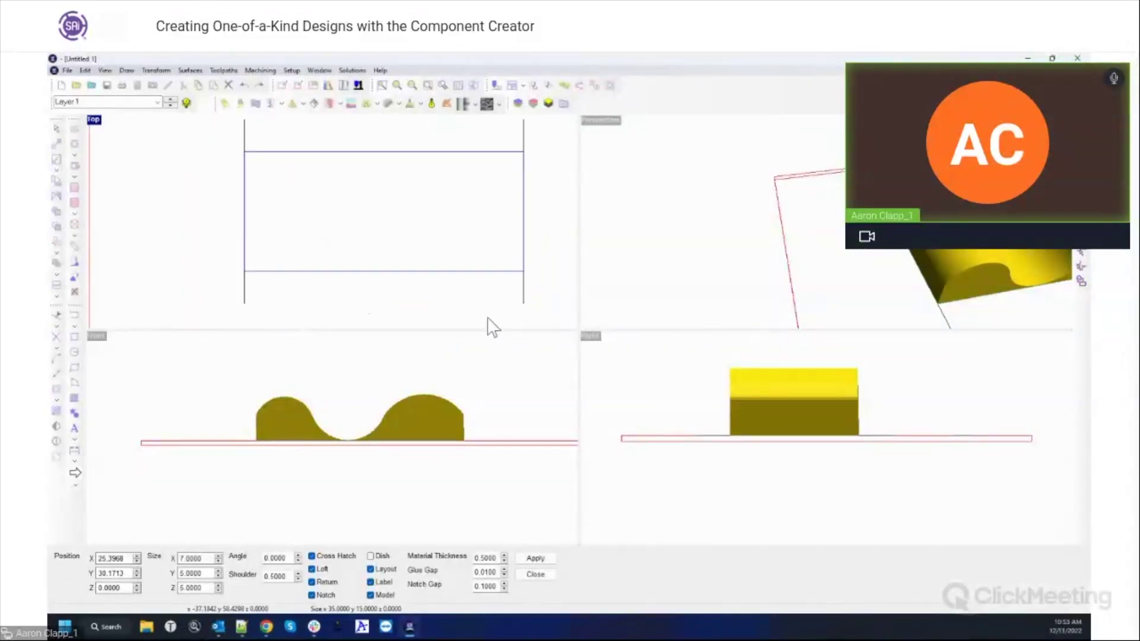
scroll(348, 261, "down", 2)
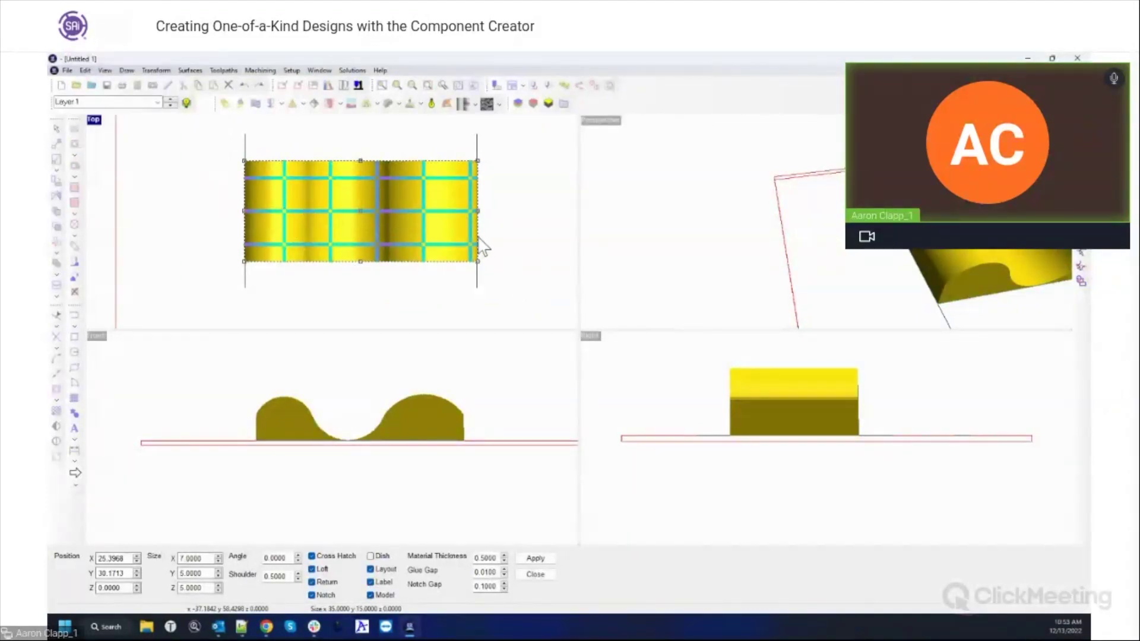
double_click(205, 559)
type("10")
key("Tab")
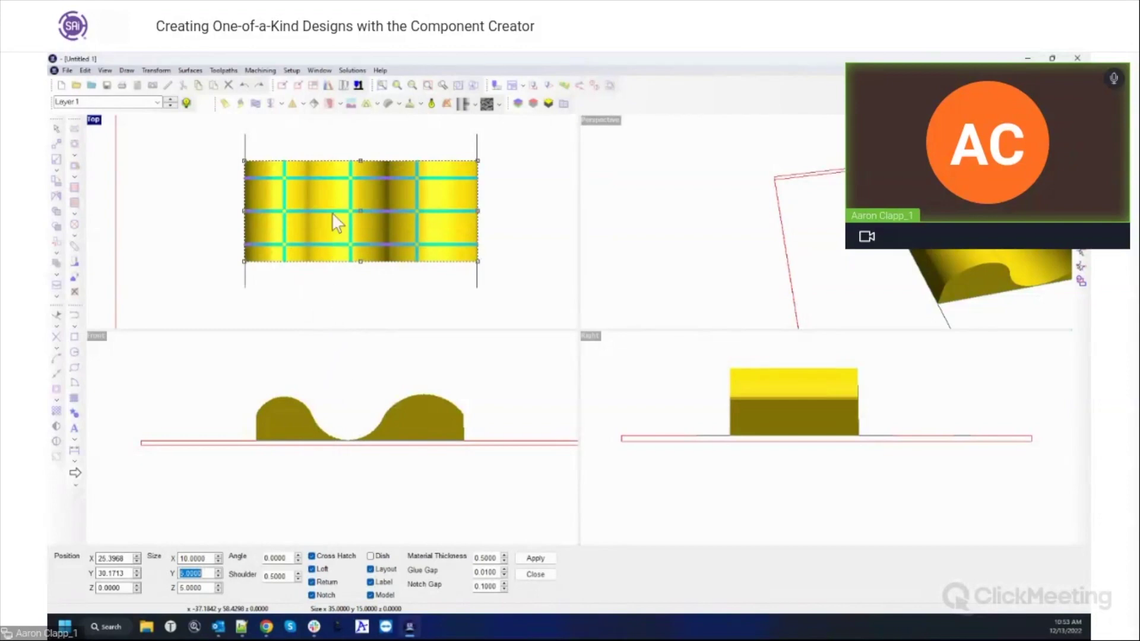
- Reposition the rib grid to X 14.1728, Y 22.7324 so ribs follow the surface's right and upper edges, and generate the components
left_click(214, 235)
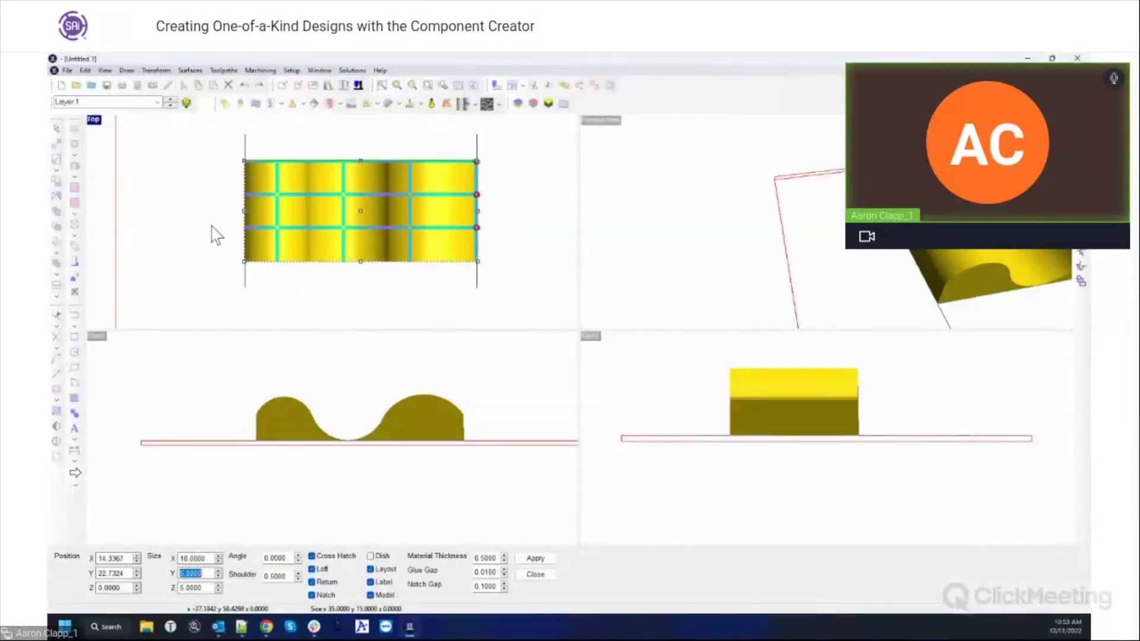
left_click(210, 228)
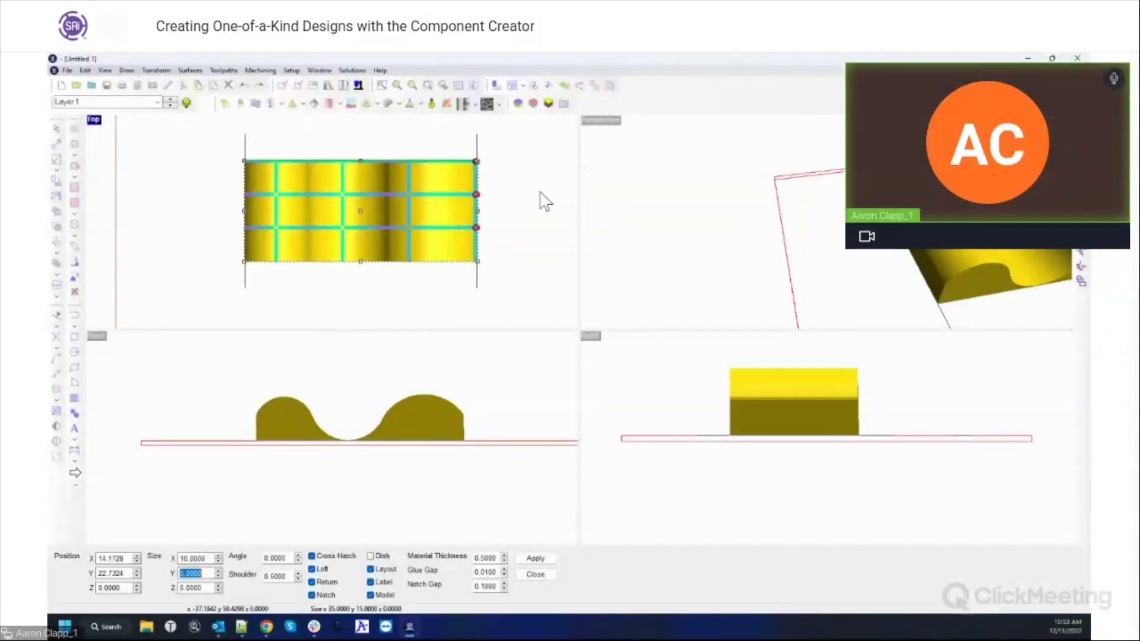
left_click(531, 559)
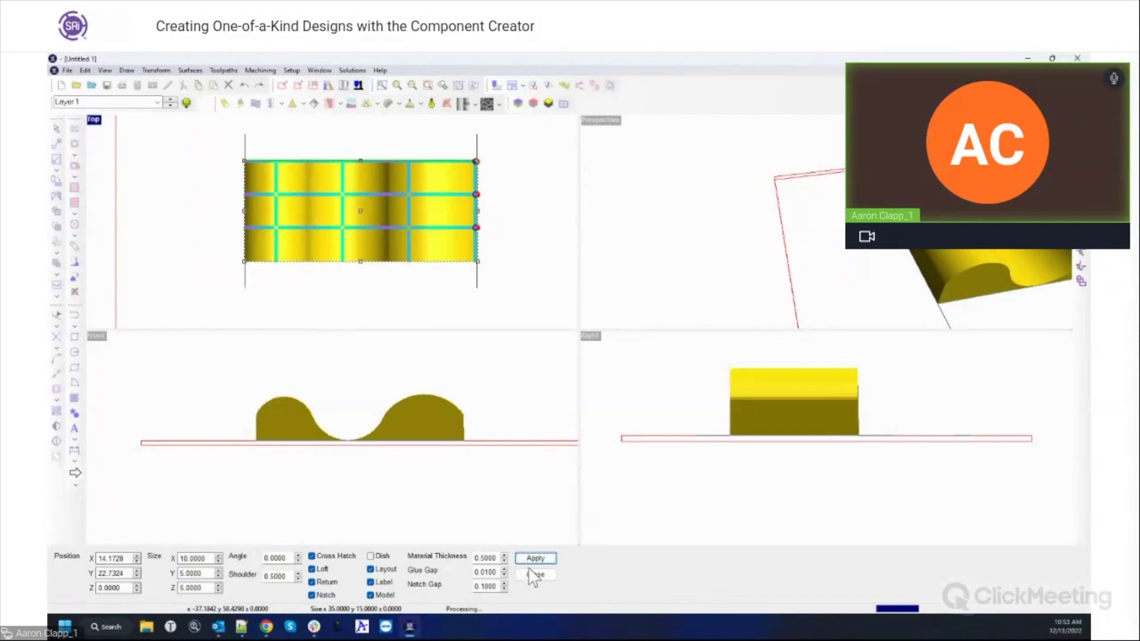
- Finish the Component Creator session and open the file "wavy component creator.rou" from the desktop
left_click(535, 575)
left_click(478, 561)
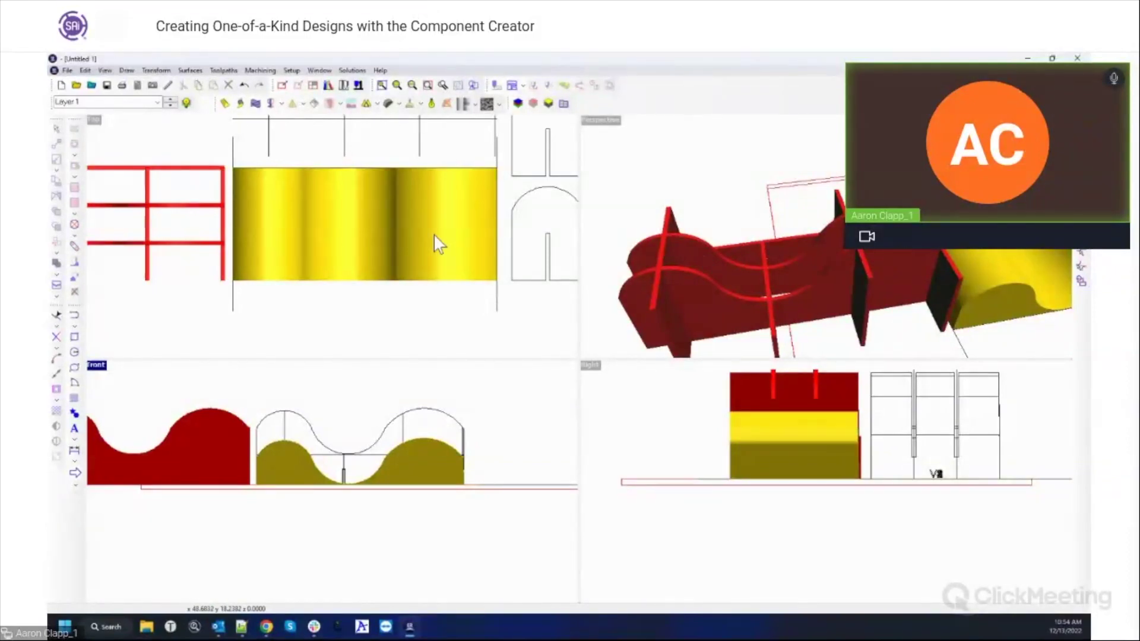
left_click(76, 85)
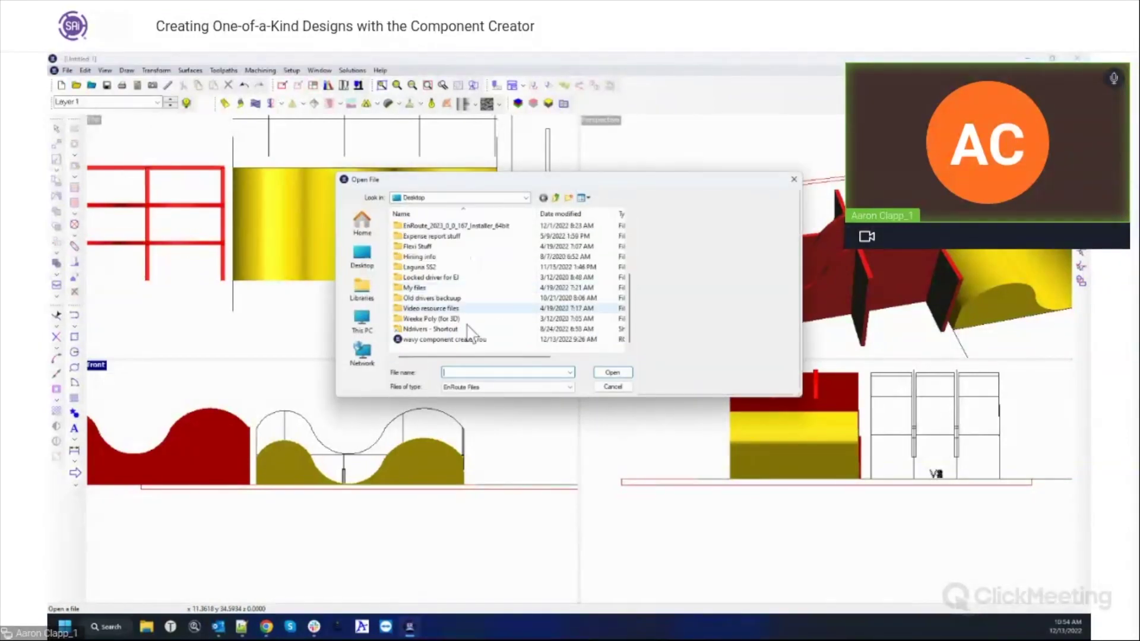
left_click(469, 340)
left_click(612, 372)
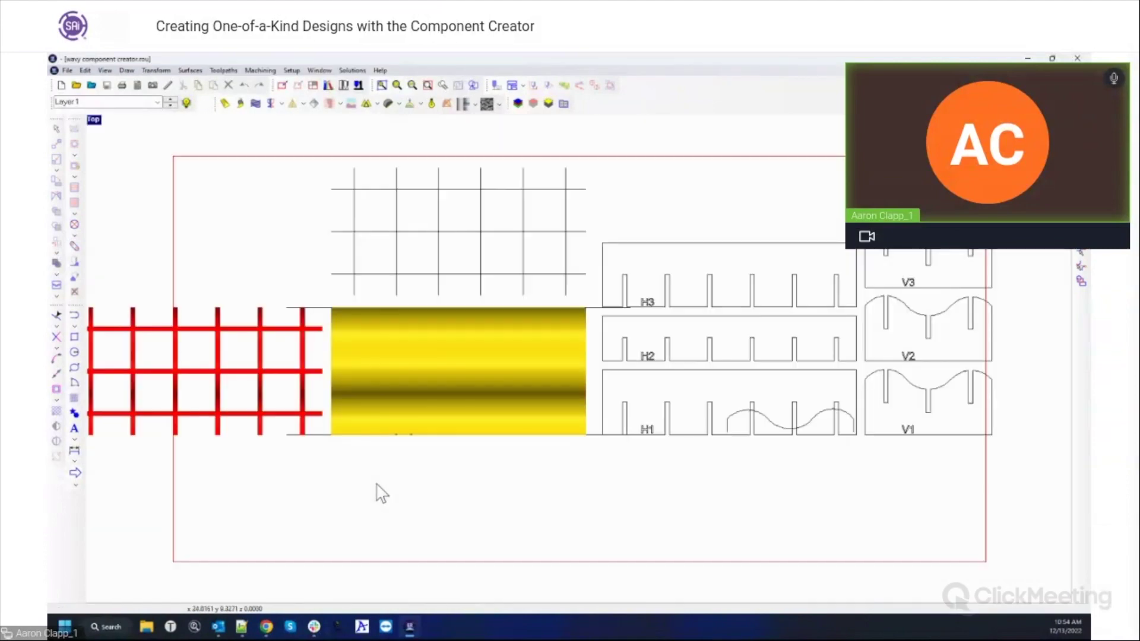
- Examine the opened file's red interlocking rib model, wavy surface and component layout from above and in perspective
scroll(641, 422, "down", 3)
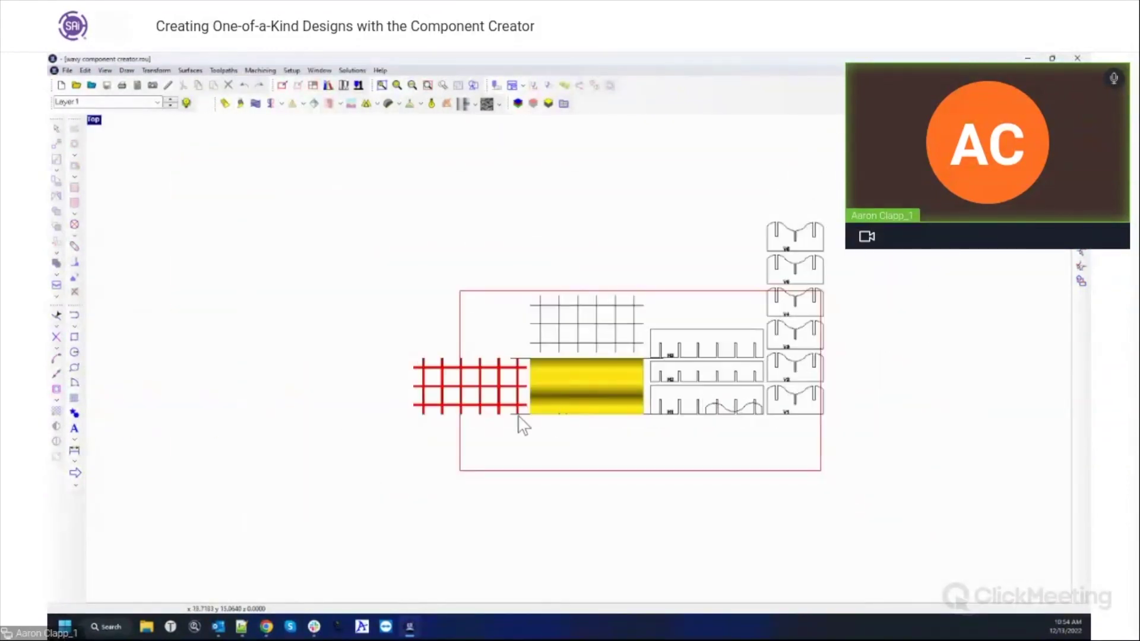
scroll(498, 427, "up", 4)
scroll(478, 428, "up", 1)
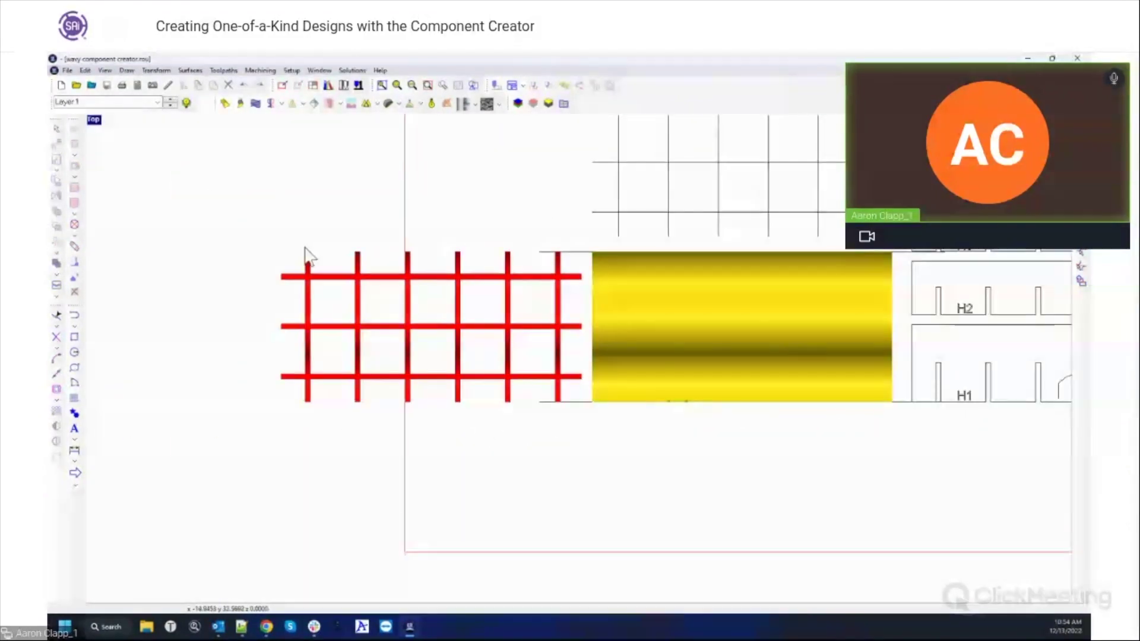
double_click(95, 123)
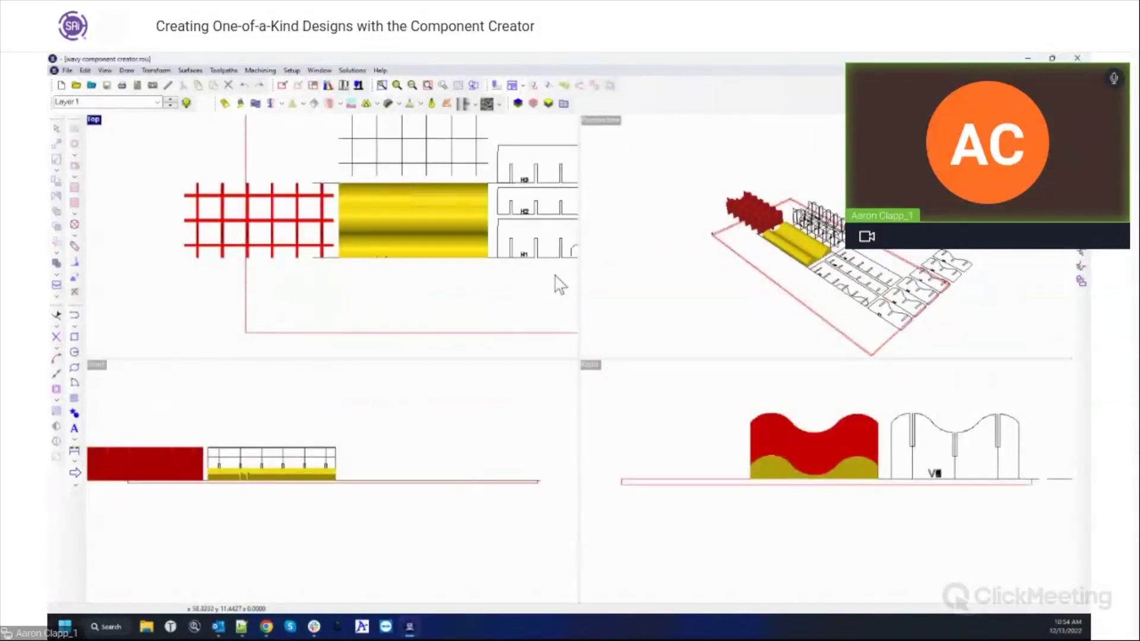
middle_click_drag(702, 260, 880, 264)
scroll(732, 276, "up", 5)
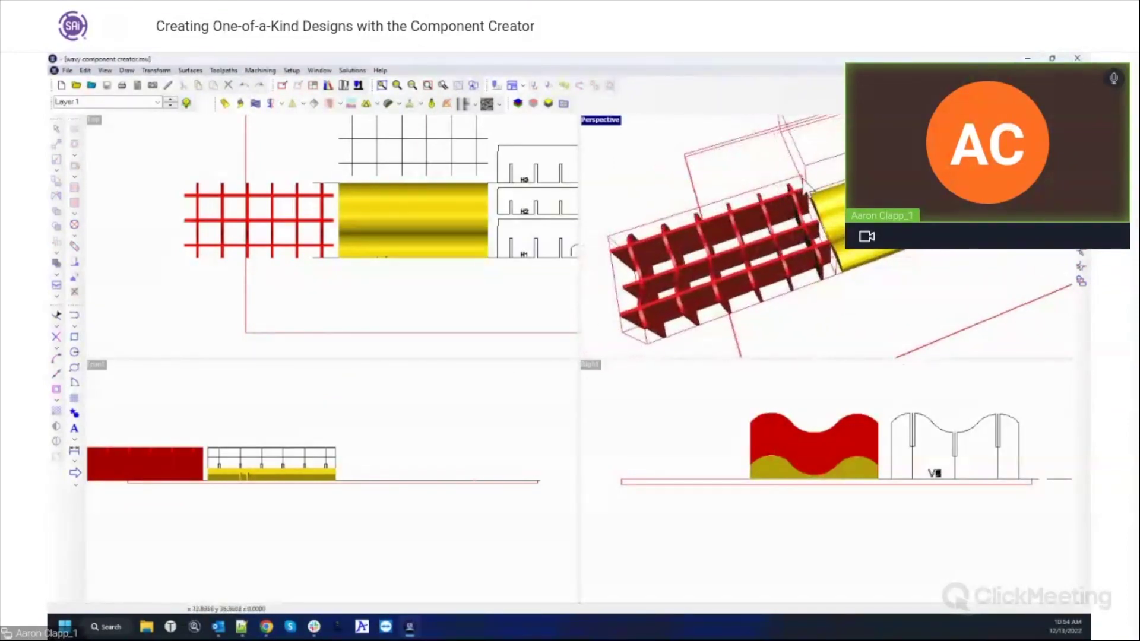
double_click(603, 121)
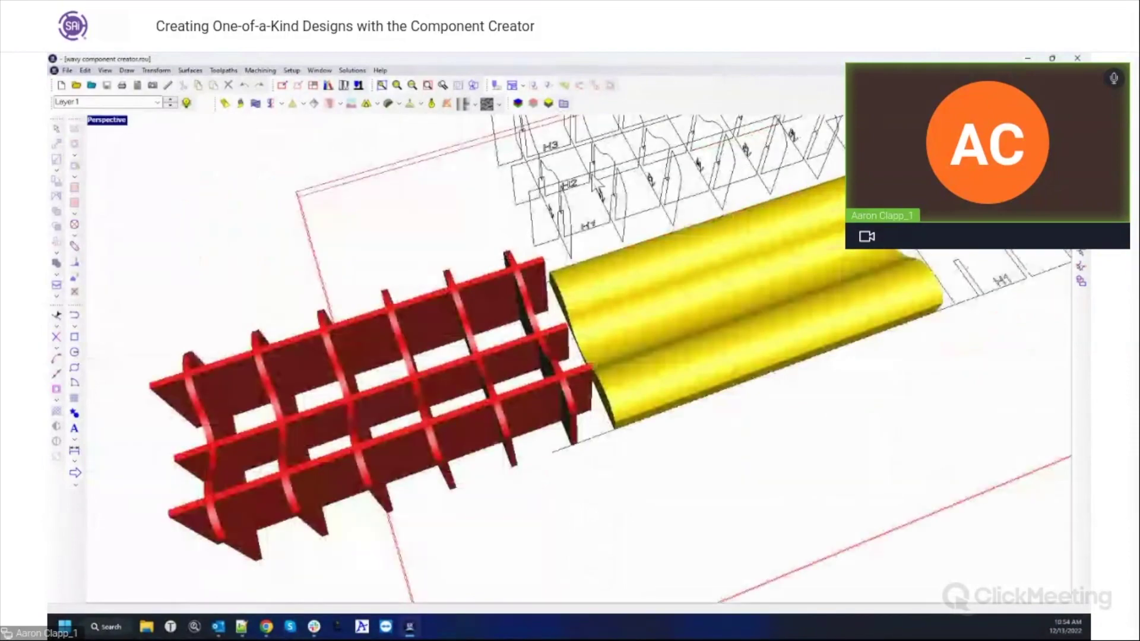
middle_click_drag(413, 321, 814, 136)
middle_click_drag(325, 378, 800, 265)
middle_click_drag(400, 467, 527, 414)
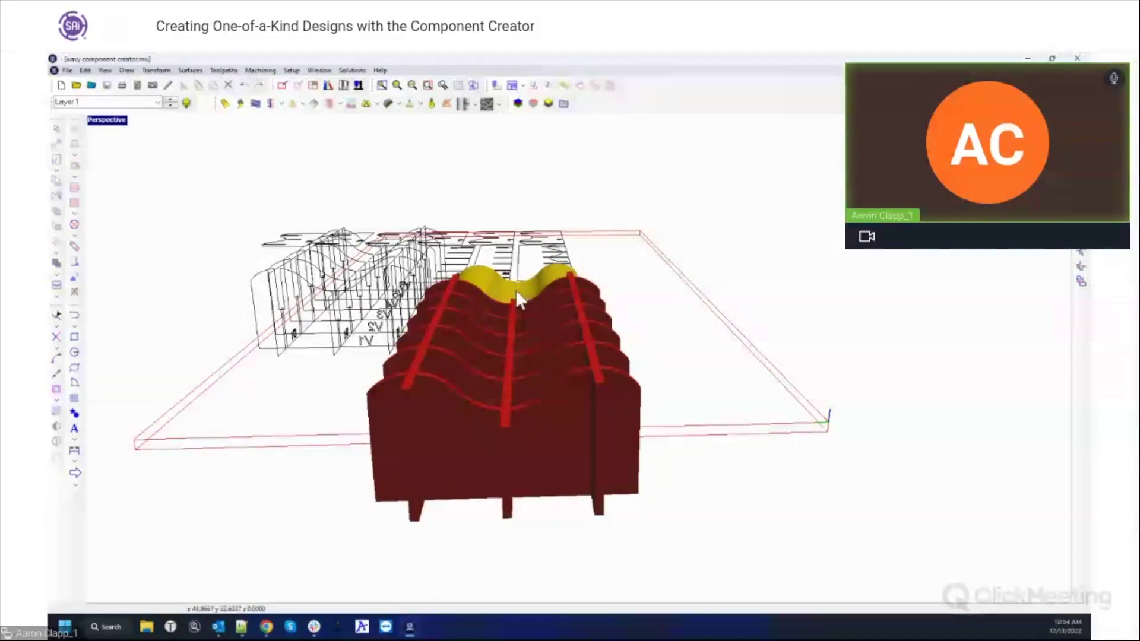
middle_click_drag(662, 411, 326, 423)
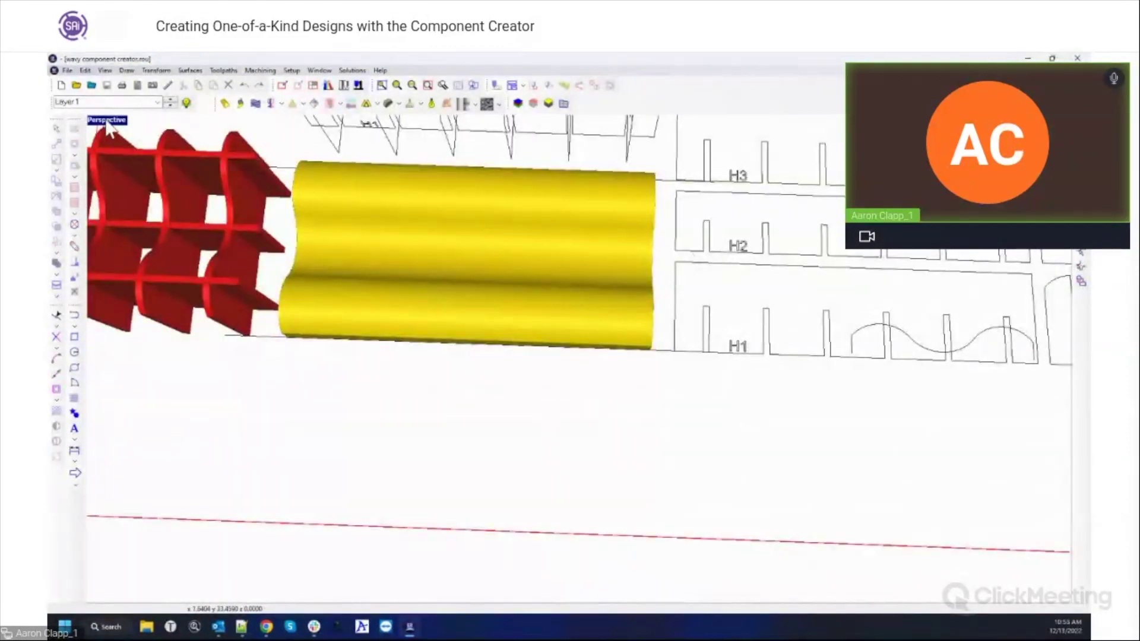
- Move the wavy contour out of the H1 component outline to the empty area below the yellow surface in the top view
double_click(107, 121)
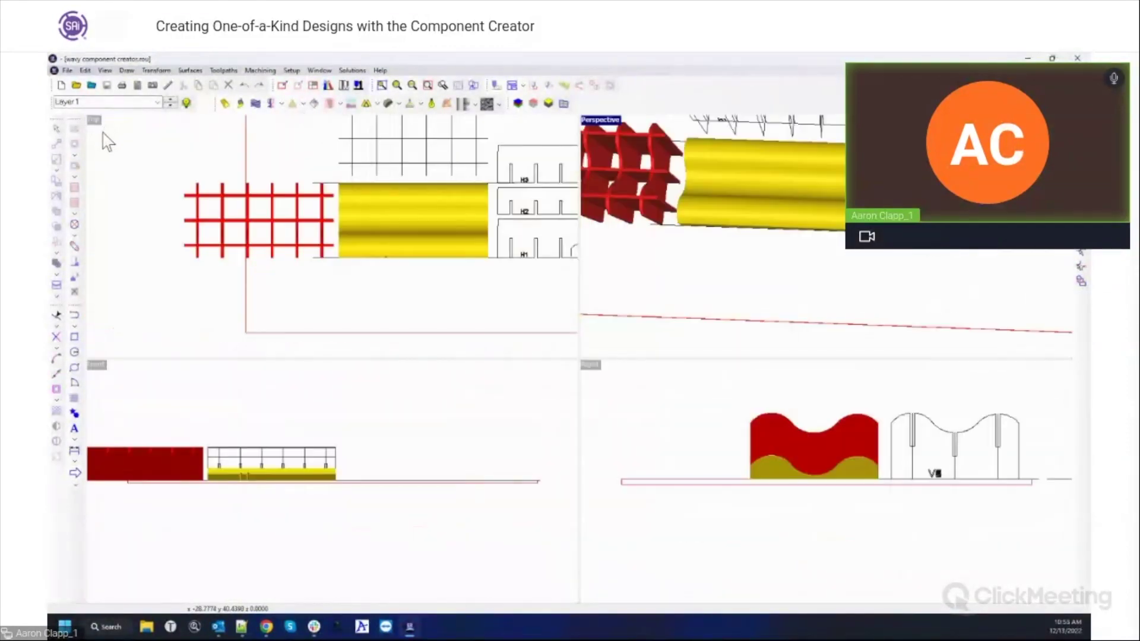
double_click(97, 121)
right_click(766, 523)
left_click(502, 446)
scroll(333, 366, "down", 2)
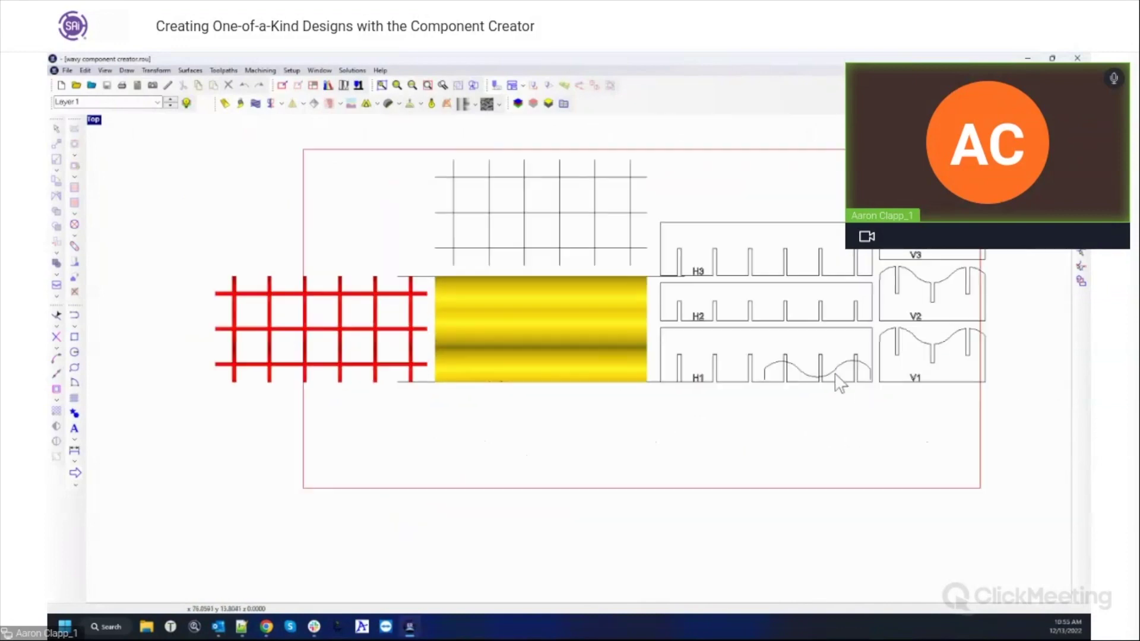
left_click(817, 373)
mouse_move(817, 369)
left_mouse_down()
mouse_move(555, 398)
mouse_move(545, 424)
left_mouse_up()
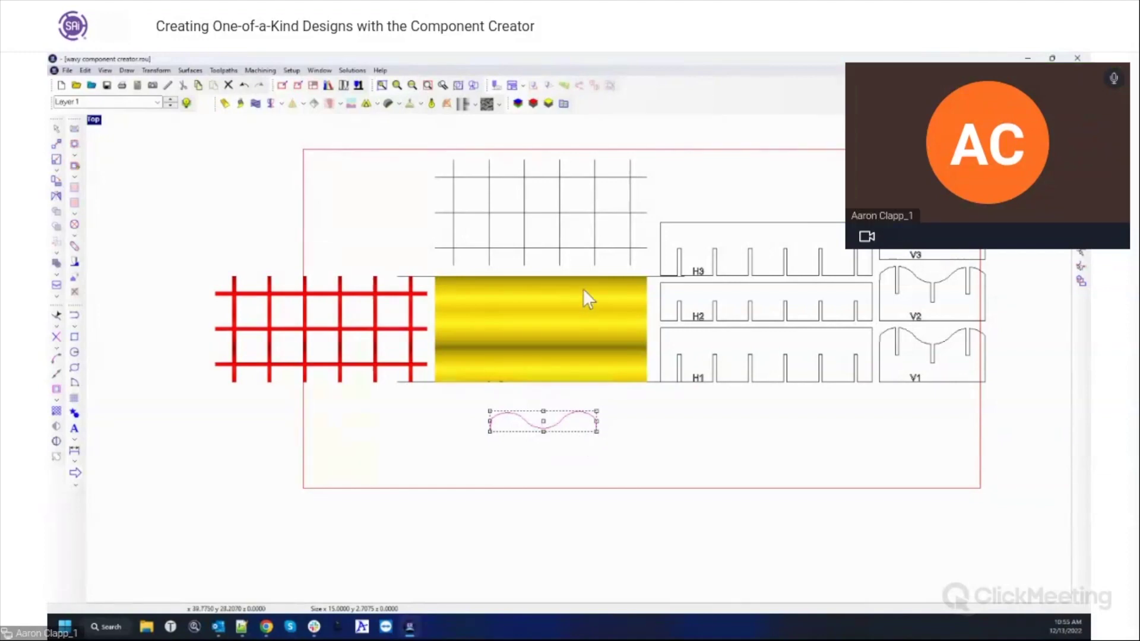
- Inspect the wavy surface and its contour, comparing them with the red rib model in the perspective view
left_click(643, 312)
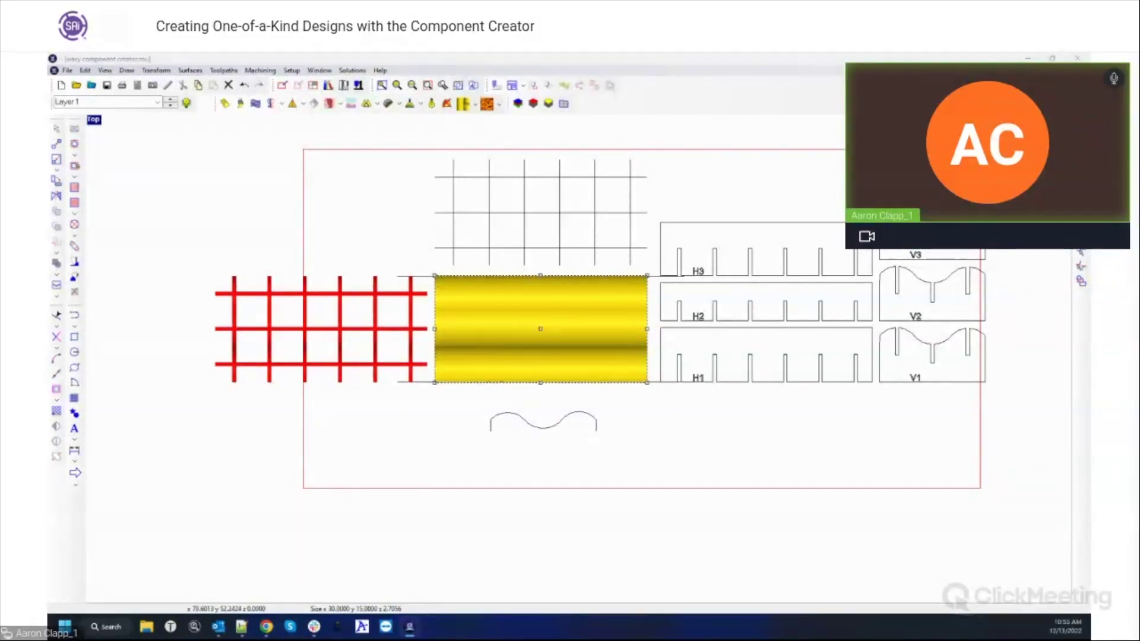
left_click(544, 430)
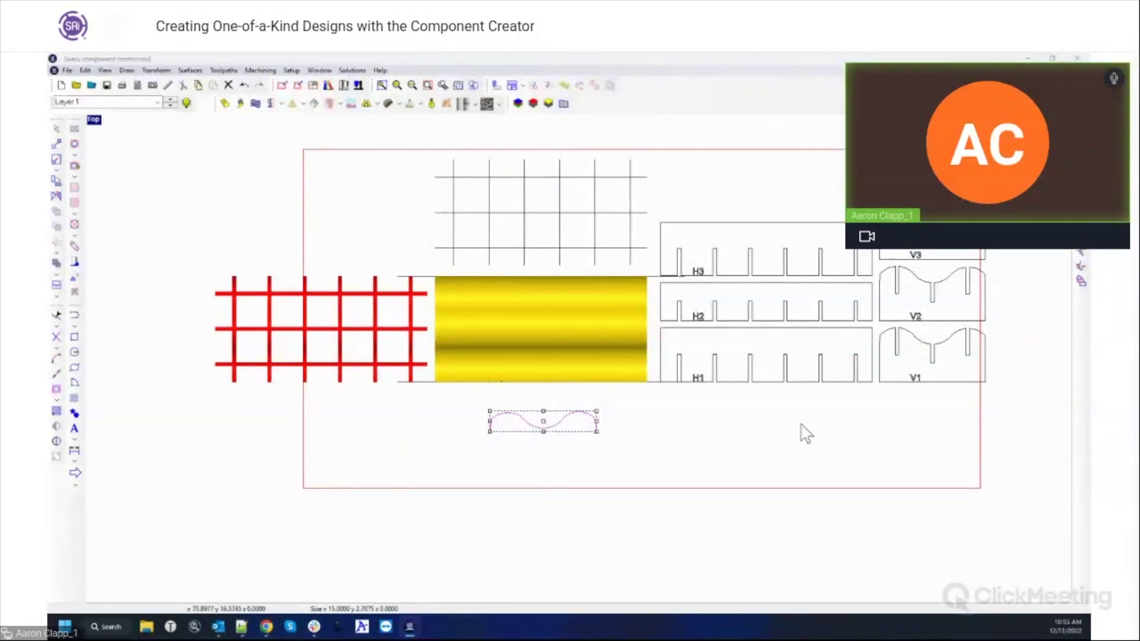
right_click(627, 485)
left_click(540, 466)
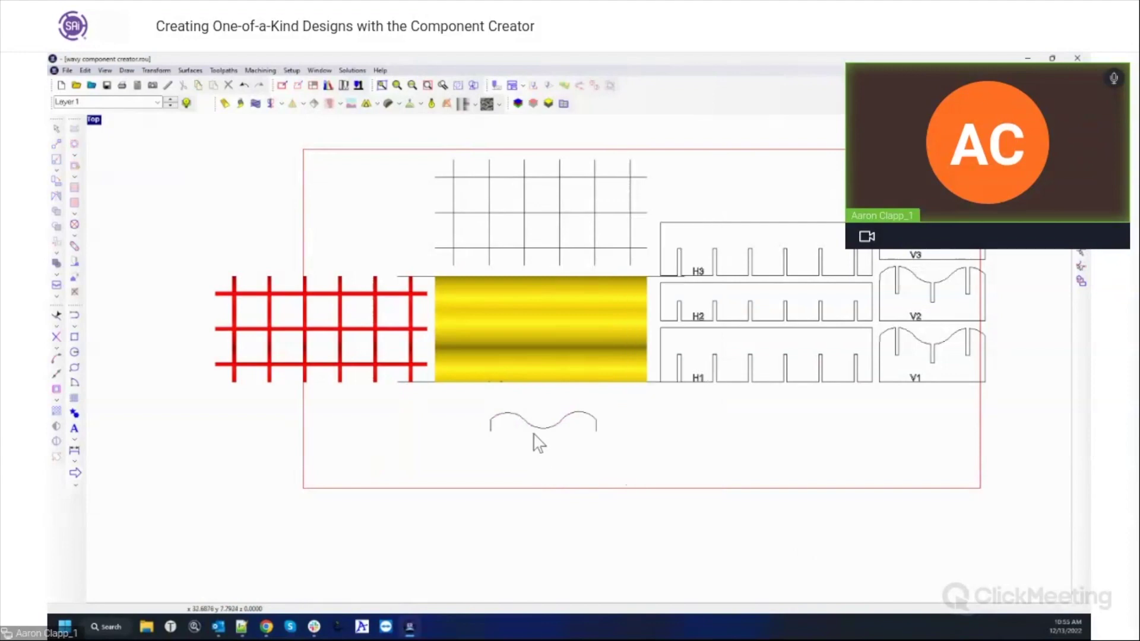
scroll(534, 433, "up", 2)
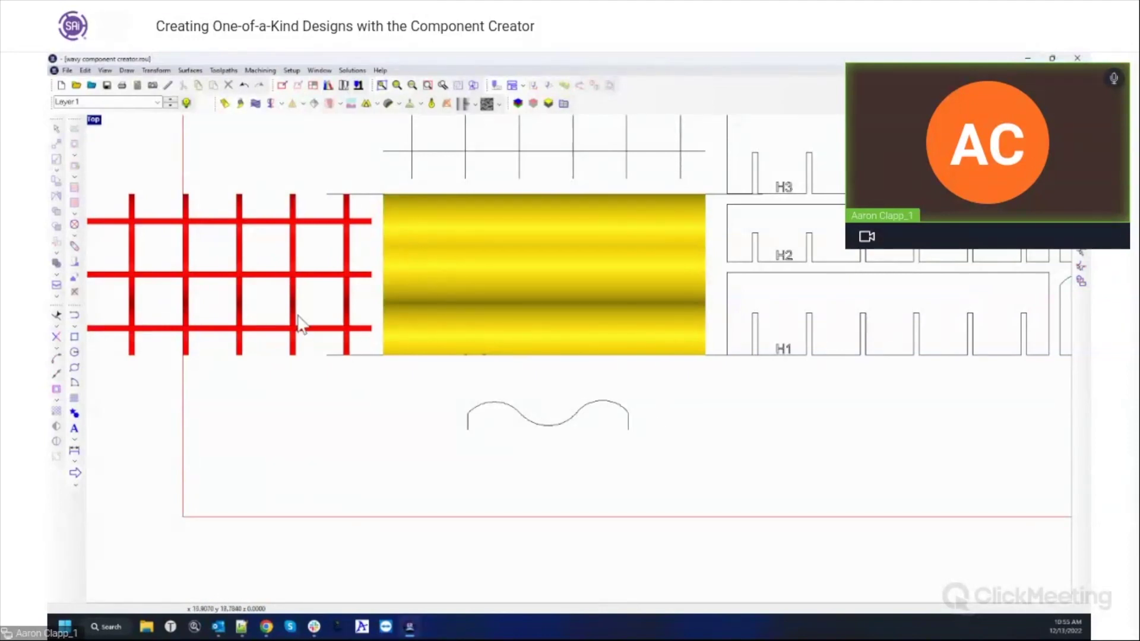
double_click(96, 120)
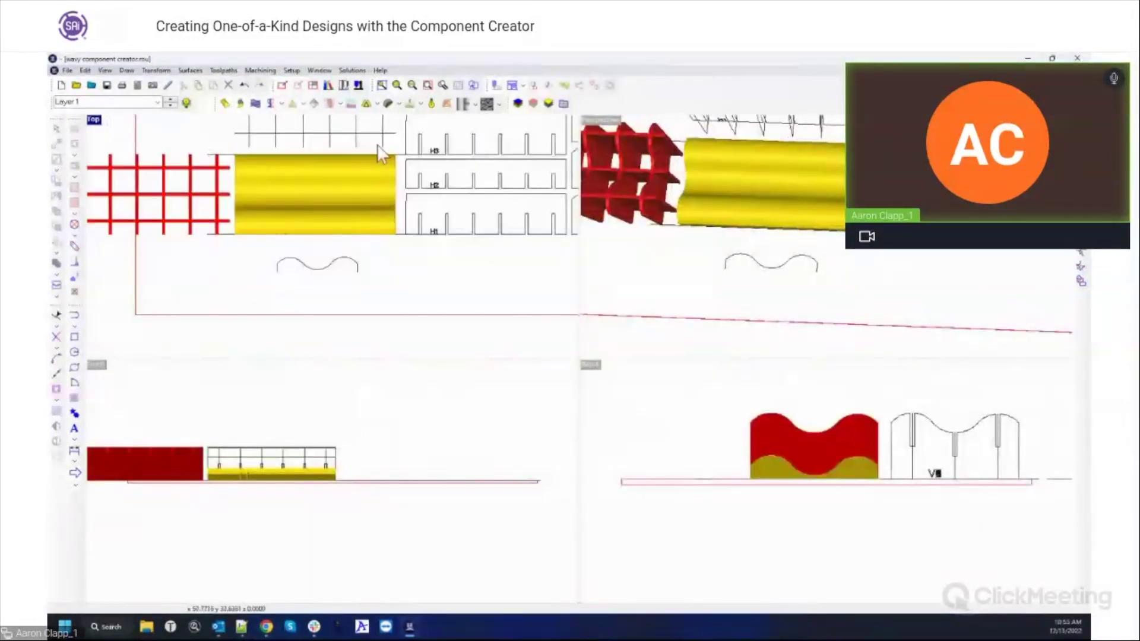
double_click(612, 121)
middle_click_drag(337, 393, 687, 349)
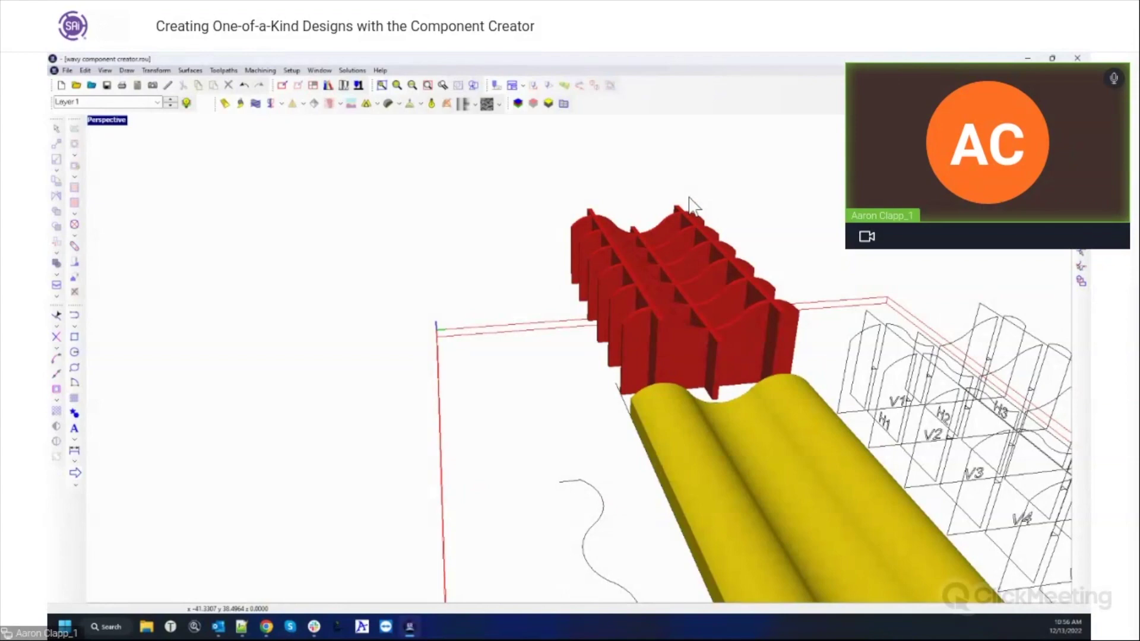
double_click(105, 122)
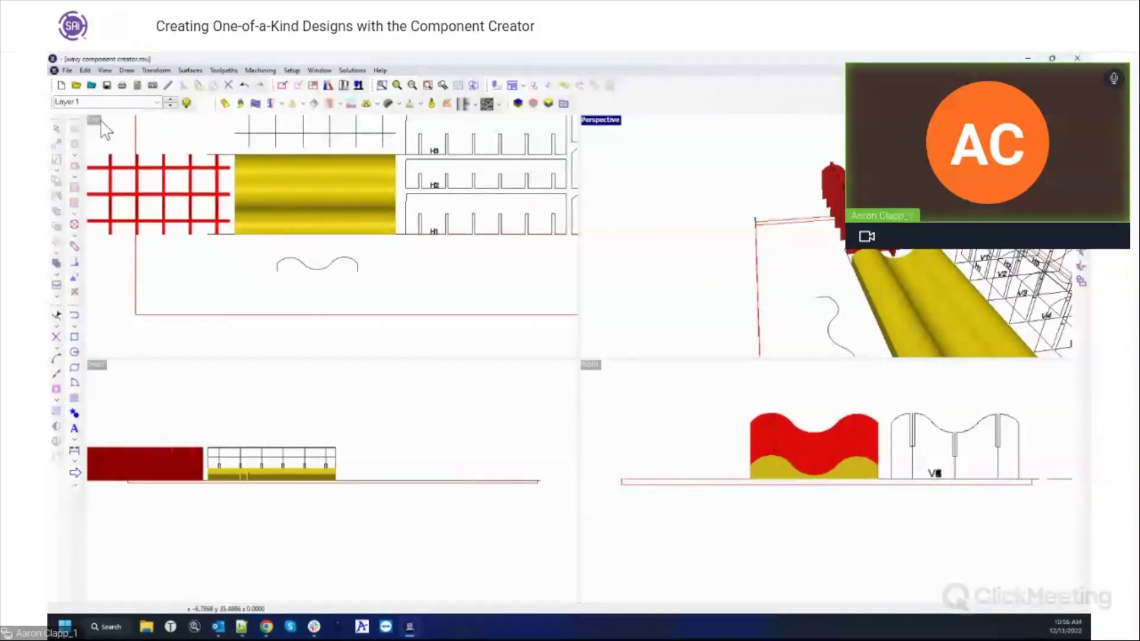
- Delete the red rib model, the grid lines and the component layout, keeping the surface, its rails and the wavy contour
scroll(336, 213, "down", 3)
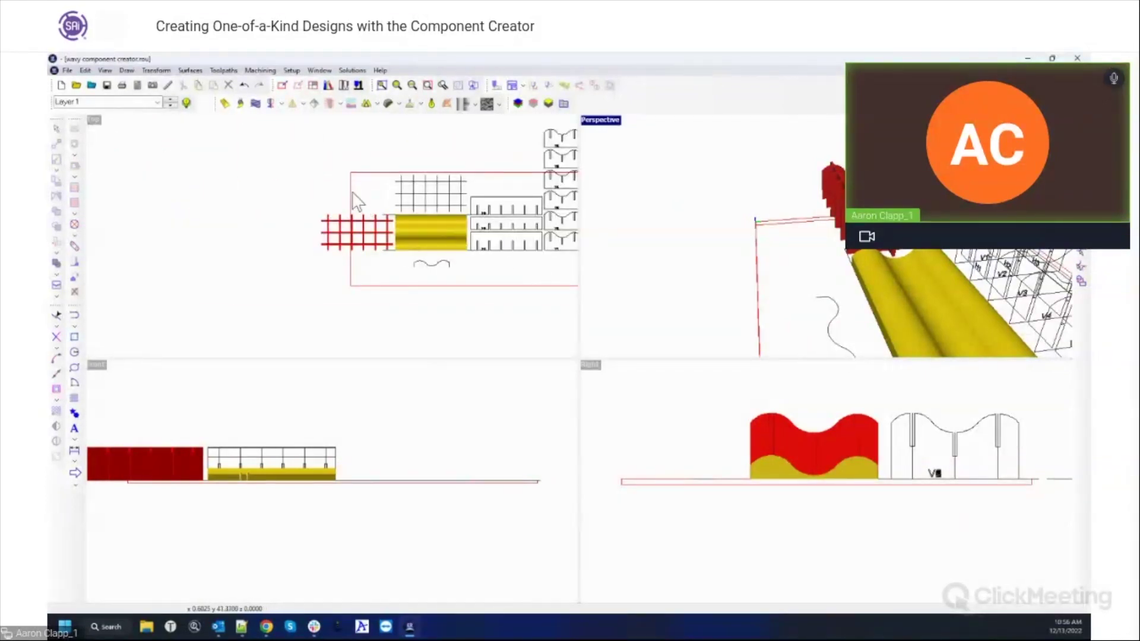
left_click(356, 233)
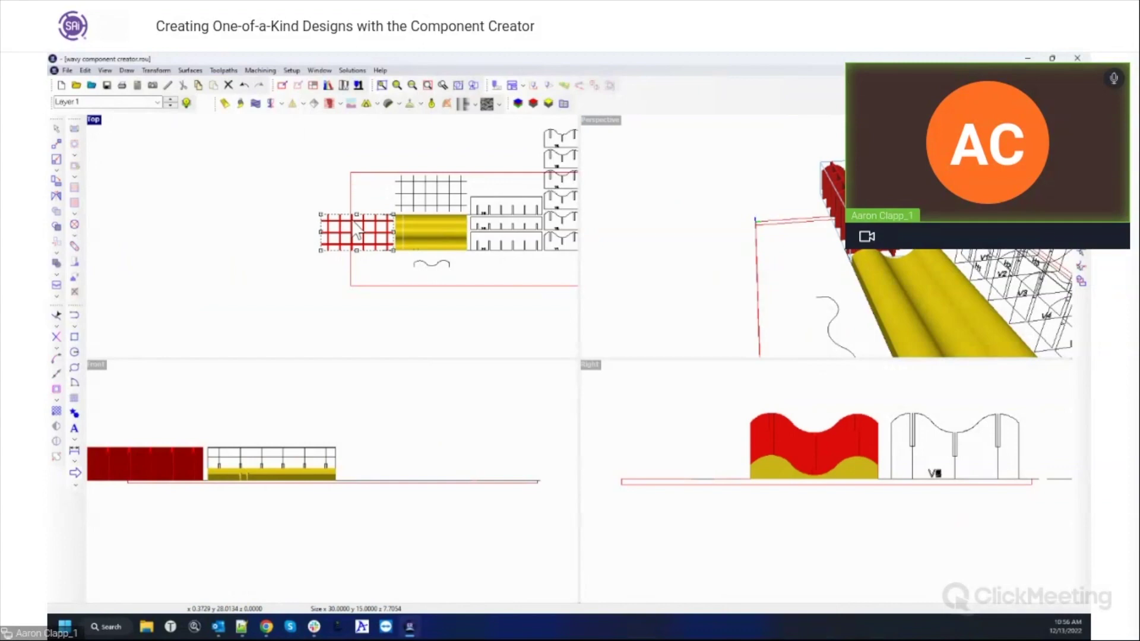
key("Delete")
left_click(450, 193)
key("Delete")
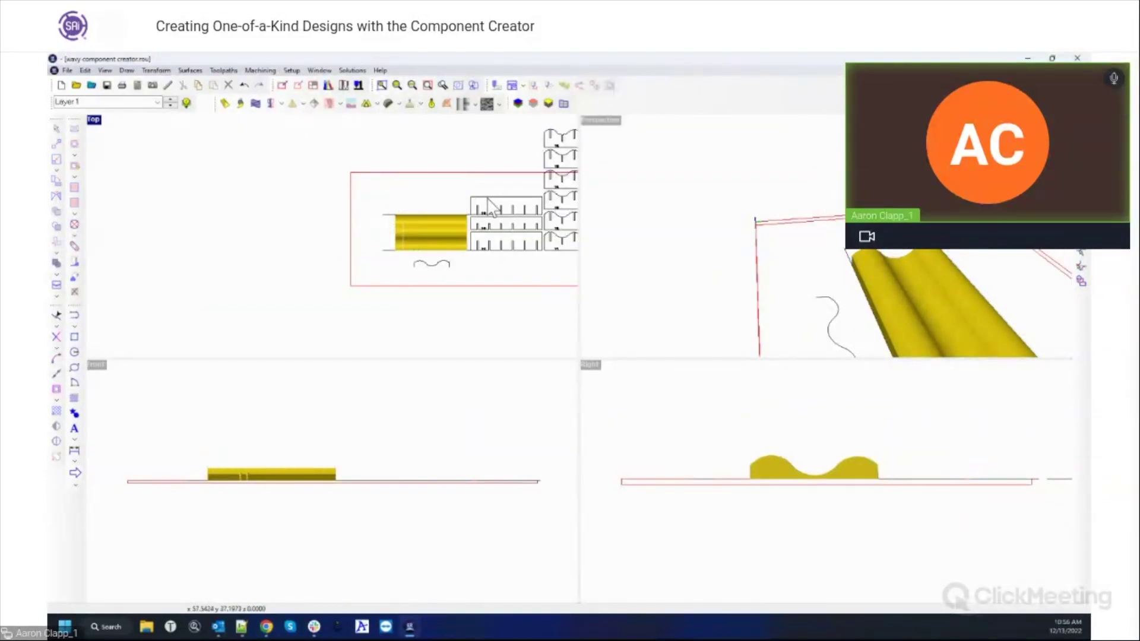
left_click(488, 198)
key("Delete")
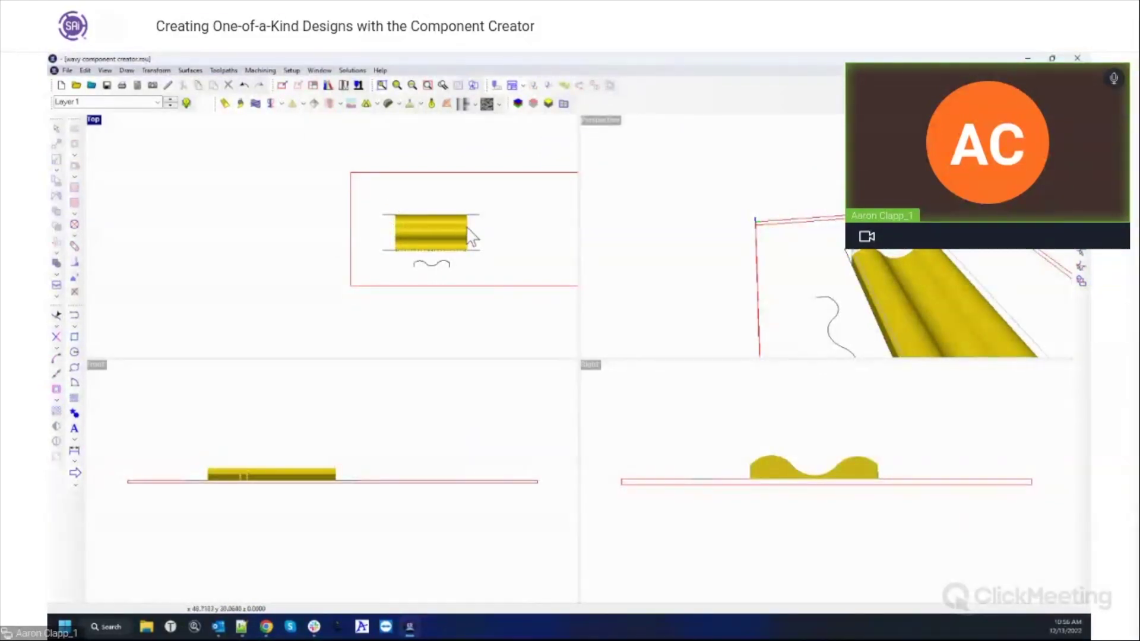
- Start the Component Creator on the wavy surface with Cross Hatch off and the angle set to 90
left_click(472, 238)
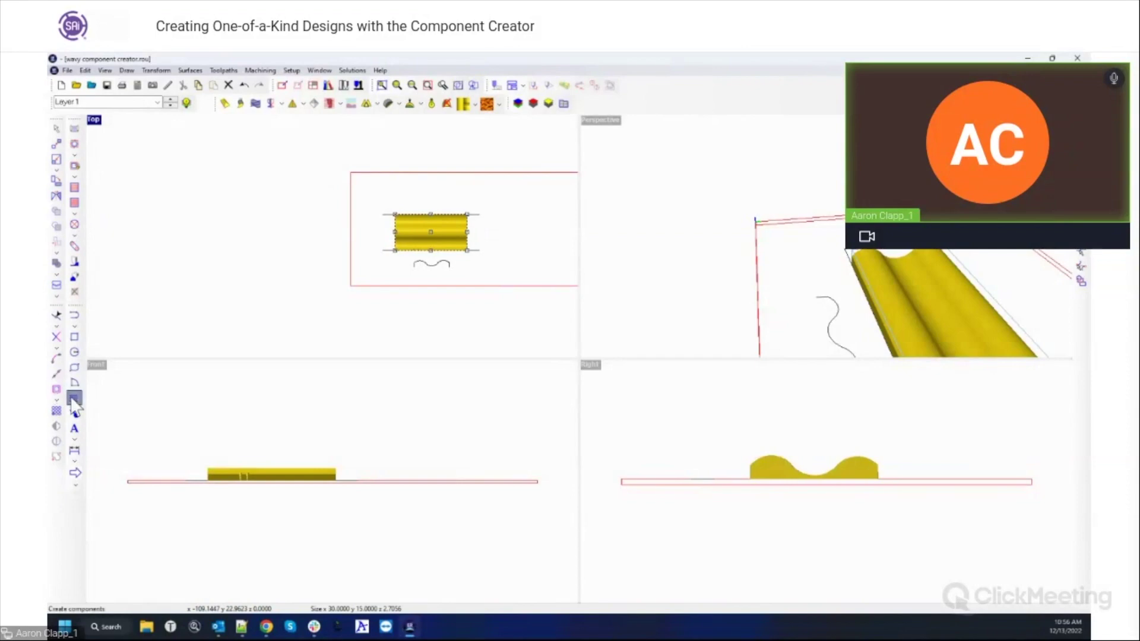
left_click(74, 398)
left_click(311, 556)
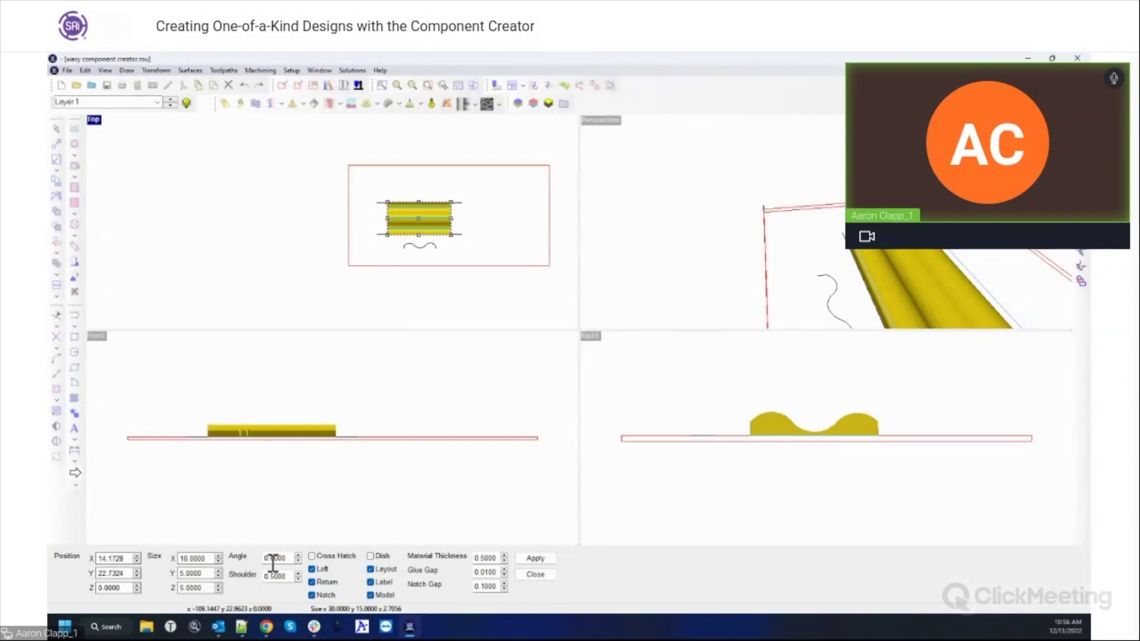
double_click(276, 558)
type("90")
key("Tab")
- Reposition the rib pattern on the surface to X 56.3372, Y 25.0640
double_click(95, 121)
scroll(974, 329, "up", 3)
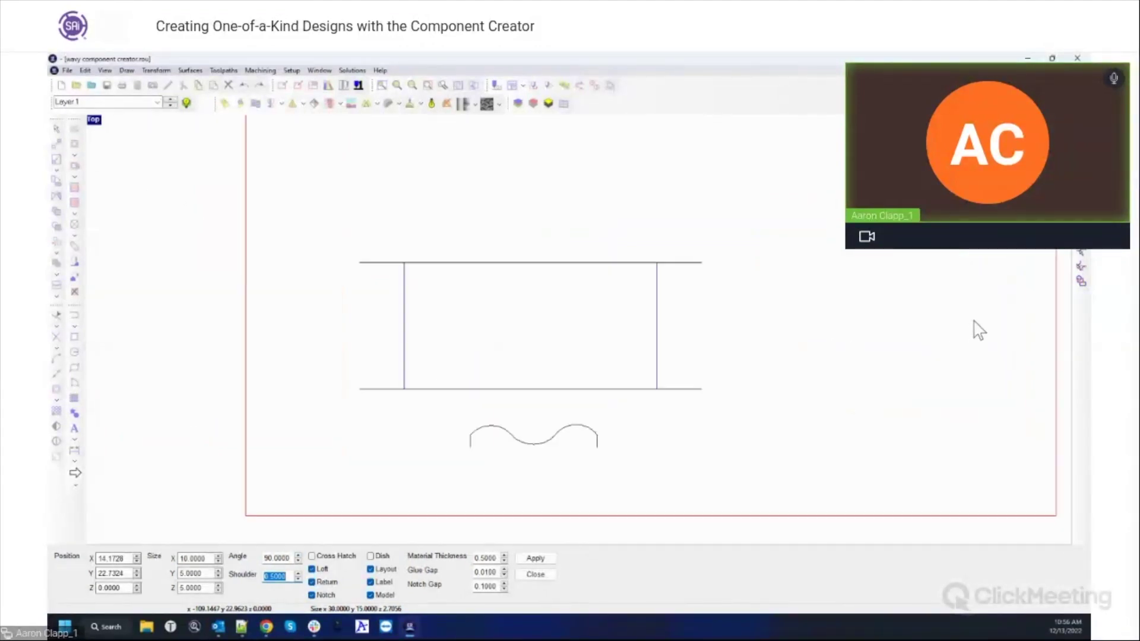
left_click_drag(650, 353, 683, 353)
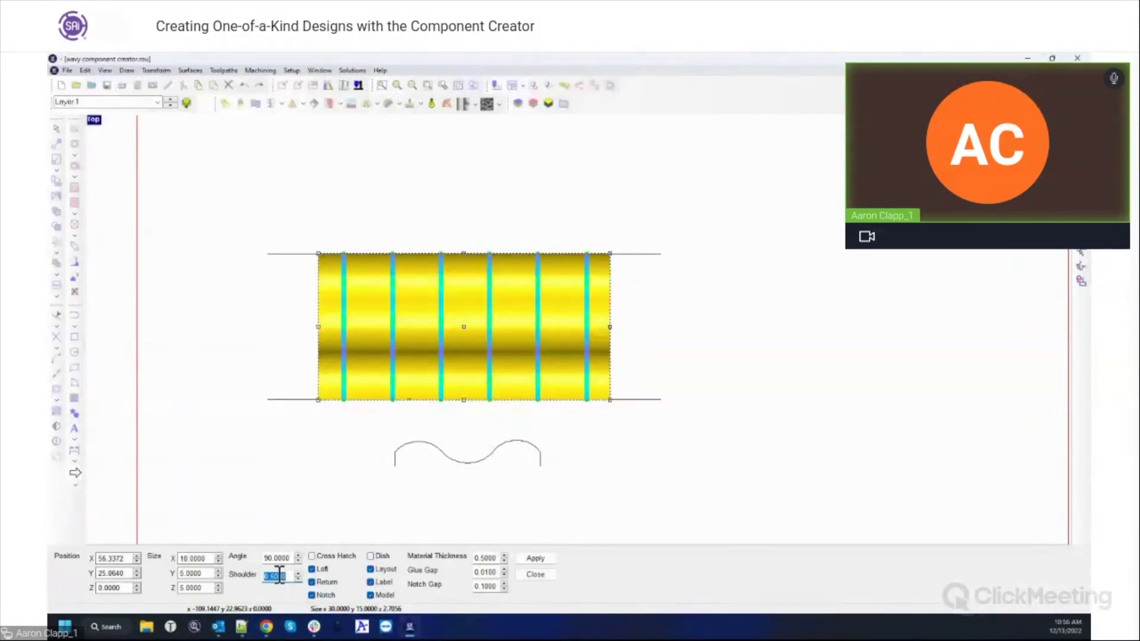
- Reduce the rib size values to X 9.1 and Y 2, and generate the parallel rib components
left_click(218, 561)
left_click(218, 561)
left_click(219, 576)
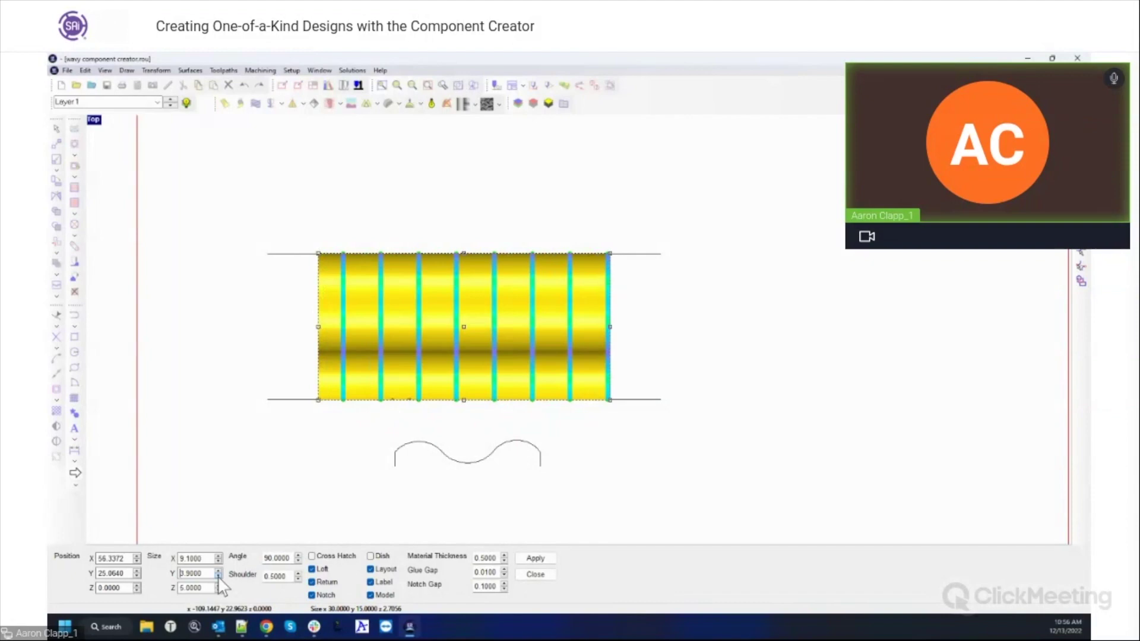
left_click(219, 577)
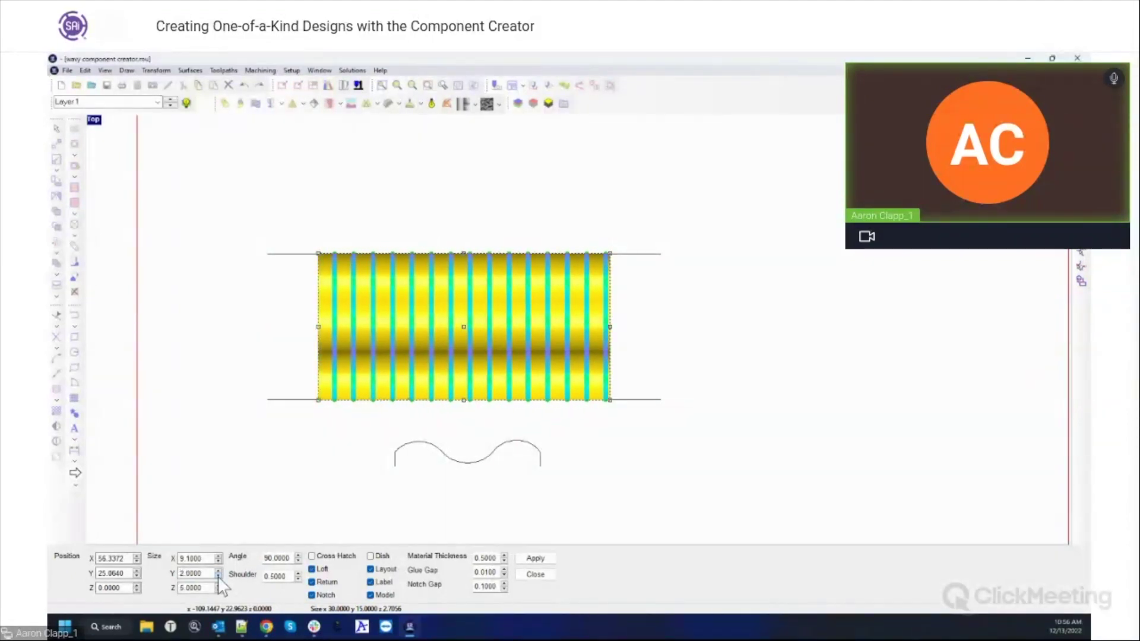
left_click(537, 575)
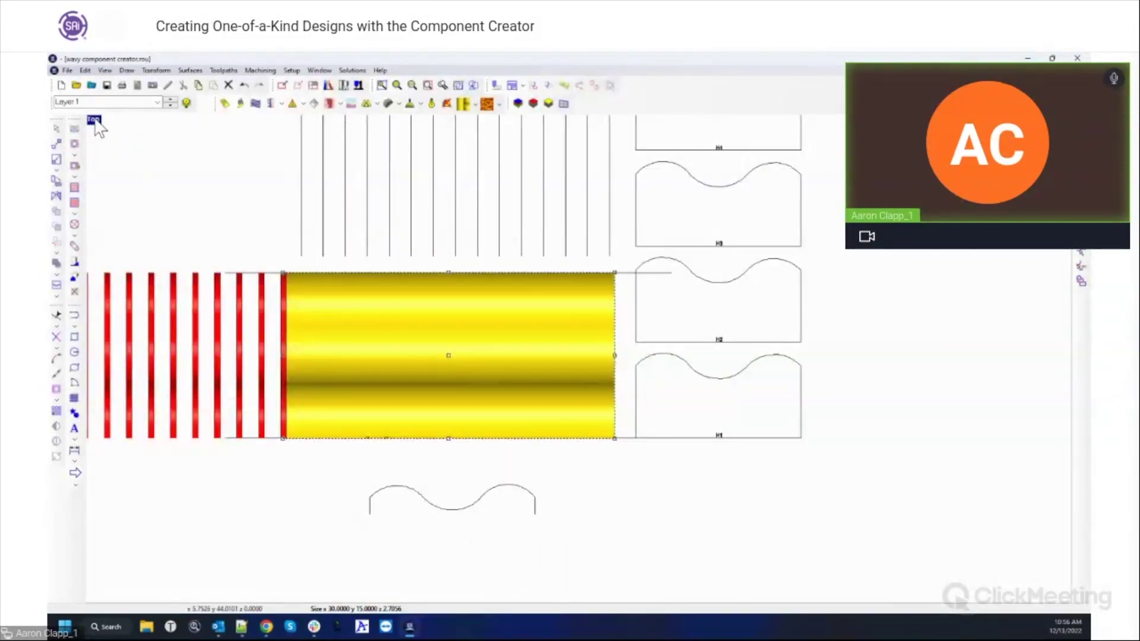
- Examine the red model of closely spaced parallel ribs from several angles in the perspective view
double_click(95, 120)
left_click_drag(752, 184, 603, 122)
double_click(601, 120)
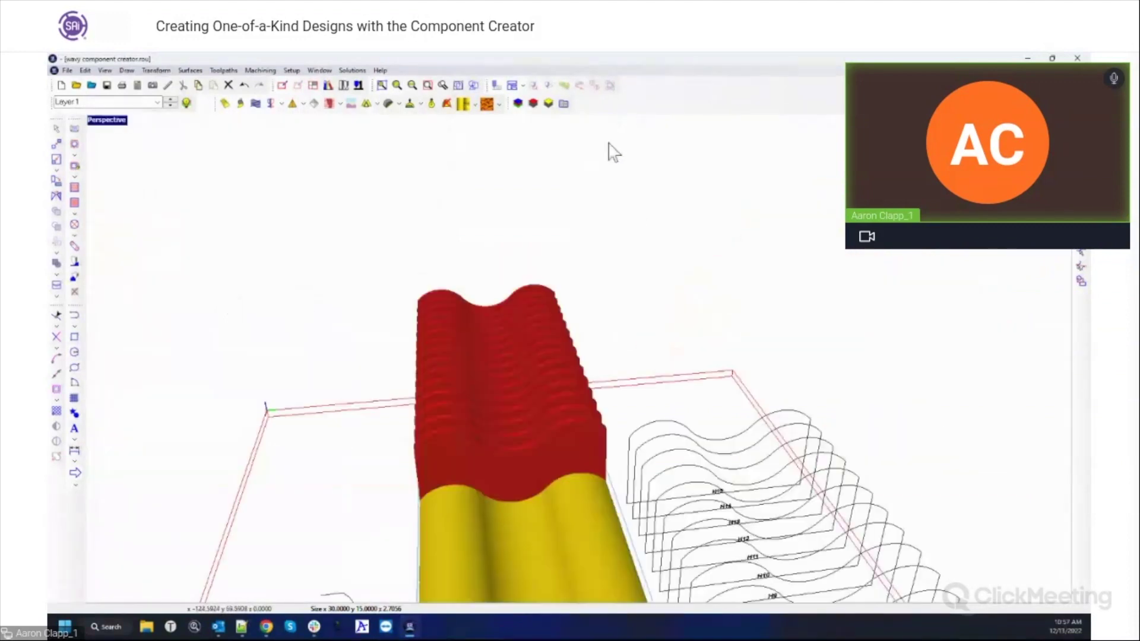
left_click_drag(485, 432, 772, 446)
left_click_drag(393, 426, 573, 480)
left_click_drag(596, 440, 606, 389)
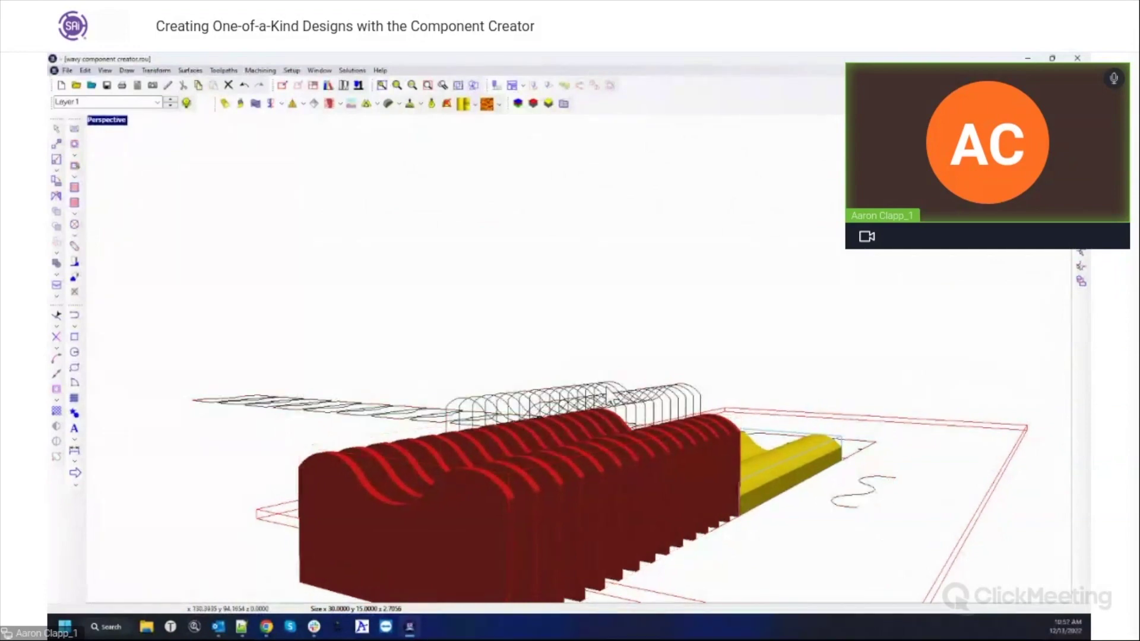
left_click_drag(591, 446, 632, 401)
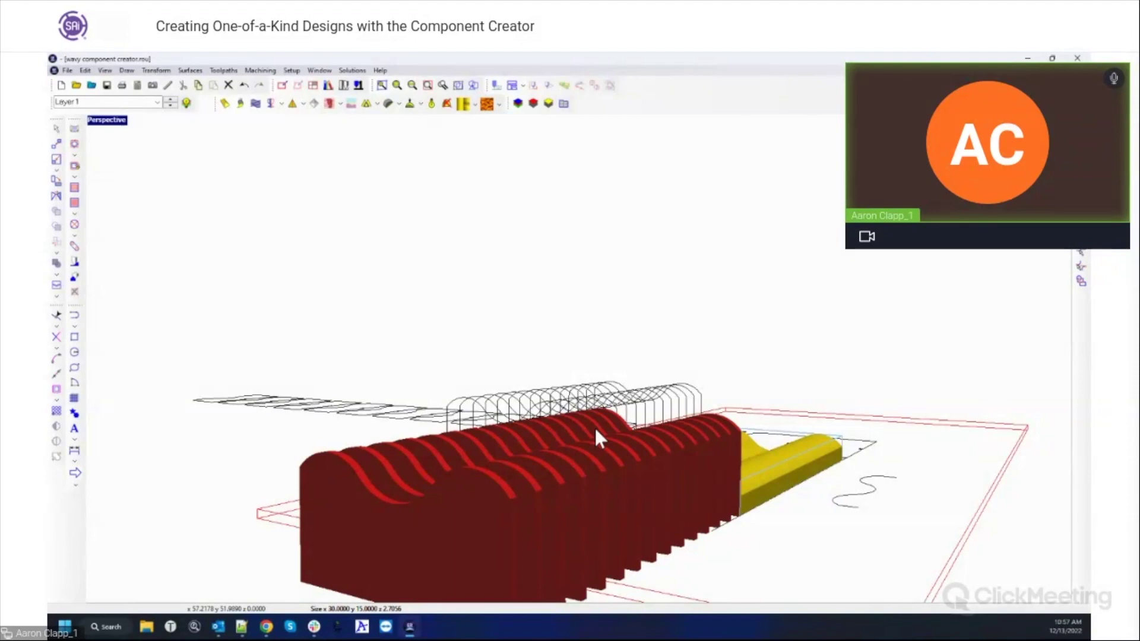
left_click_drag(586, 440, 424, 522)
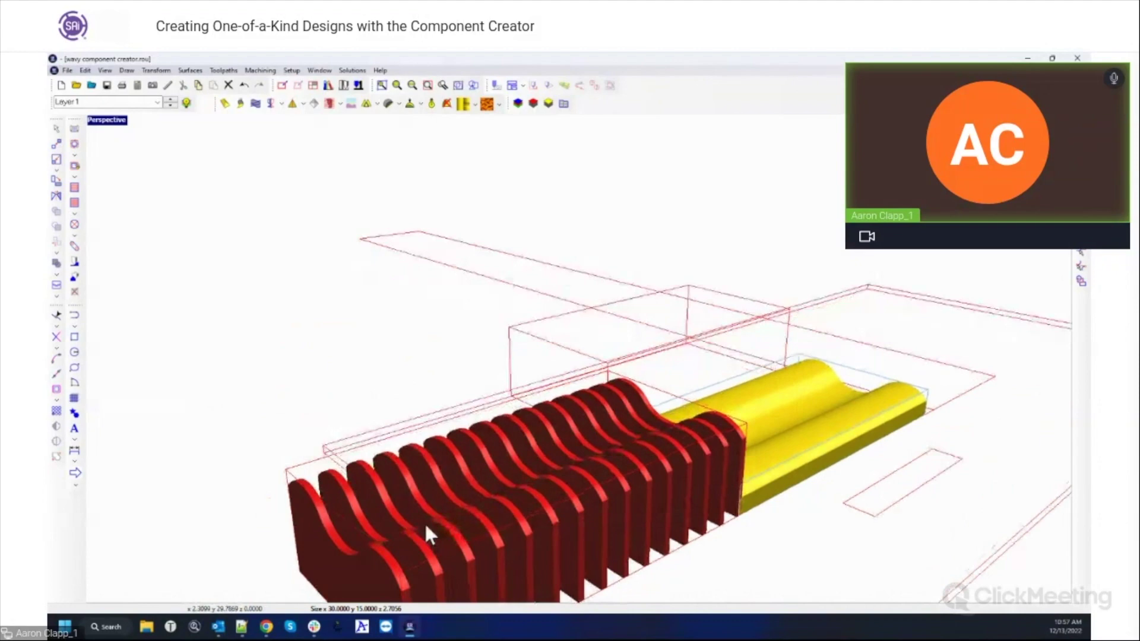
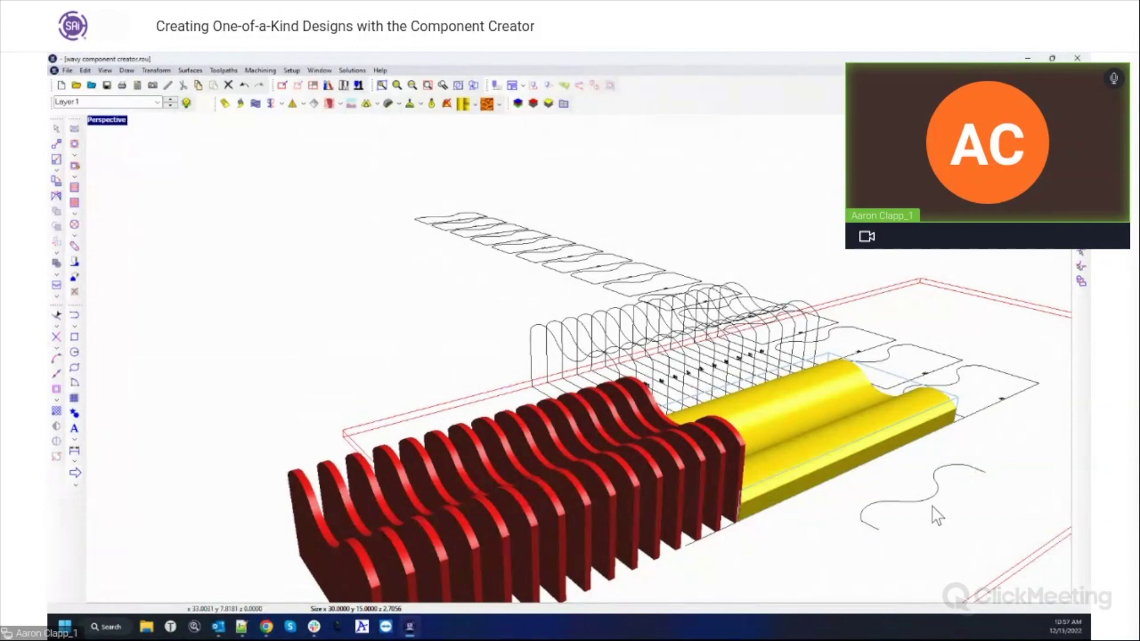
- Place a copy of the yellow wavy relief below the column of rib profiles in the top view
double_click(113, 123)
double_click(95, 121)
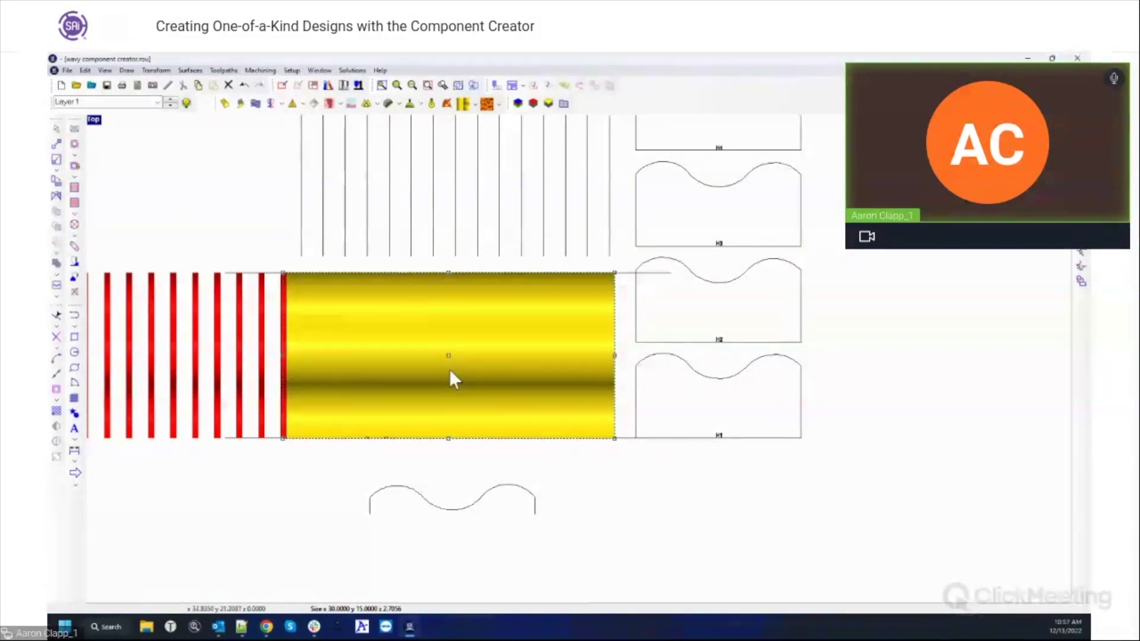
left_click_drag(450, 365, 796, 554)
scroll(814, 534, "down", 2)
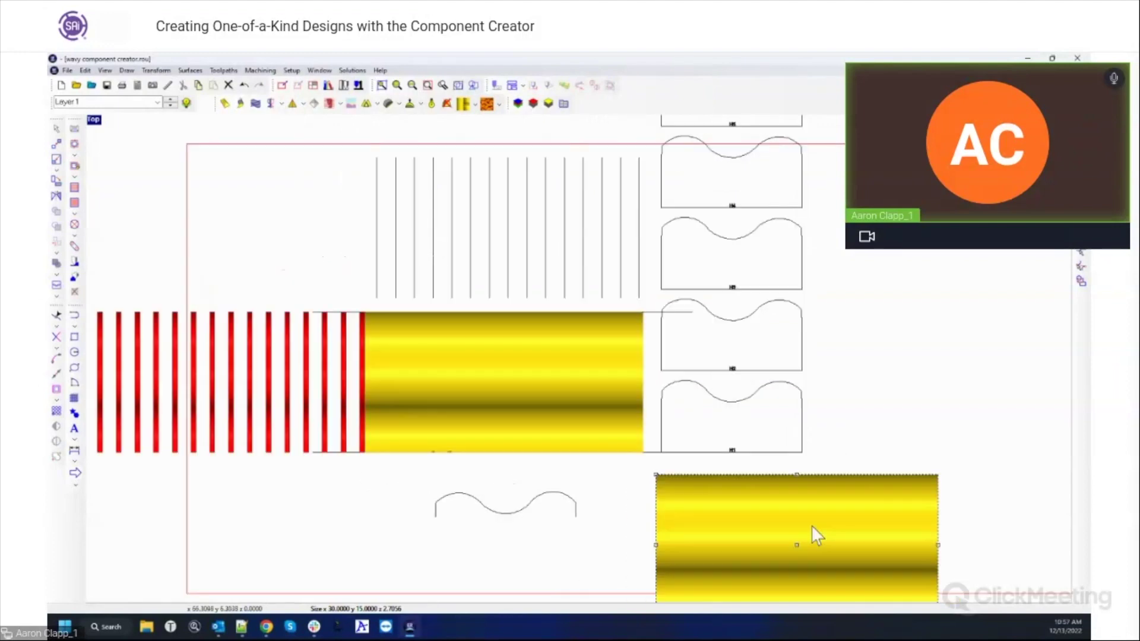
- Delete the wavy relief from the copied rectangle and create a flat relief on it
left_click(446, 105)
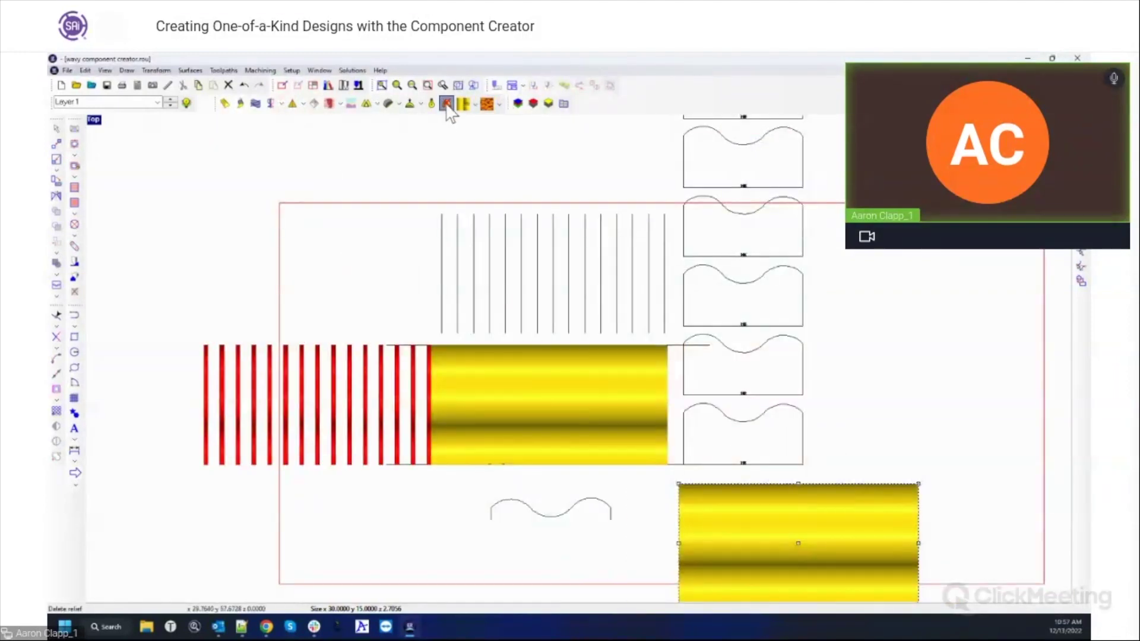
left_click(225, 104)
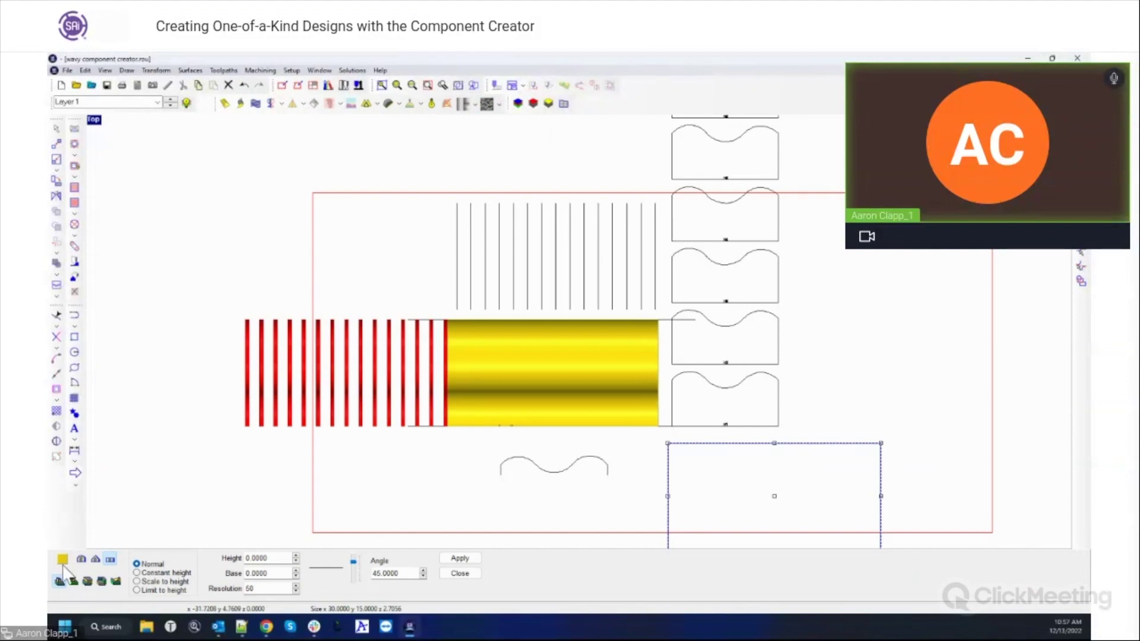
left_click(460, 558)
left_click(460, 574)
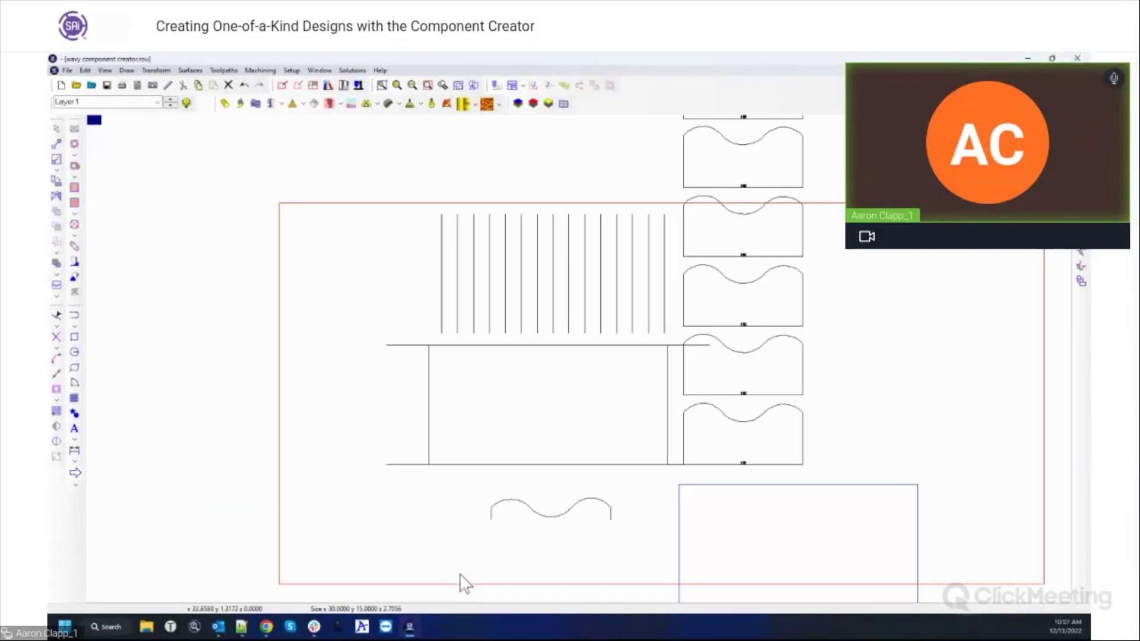
- Apply the Flow2 symmetric texture to the flat relief with 5 waves in X and 5 in Y
left_click(190, 70)
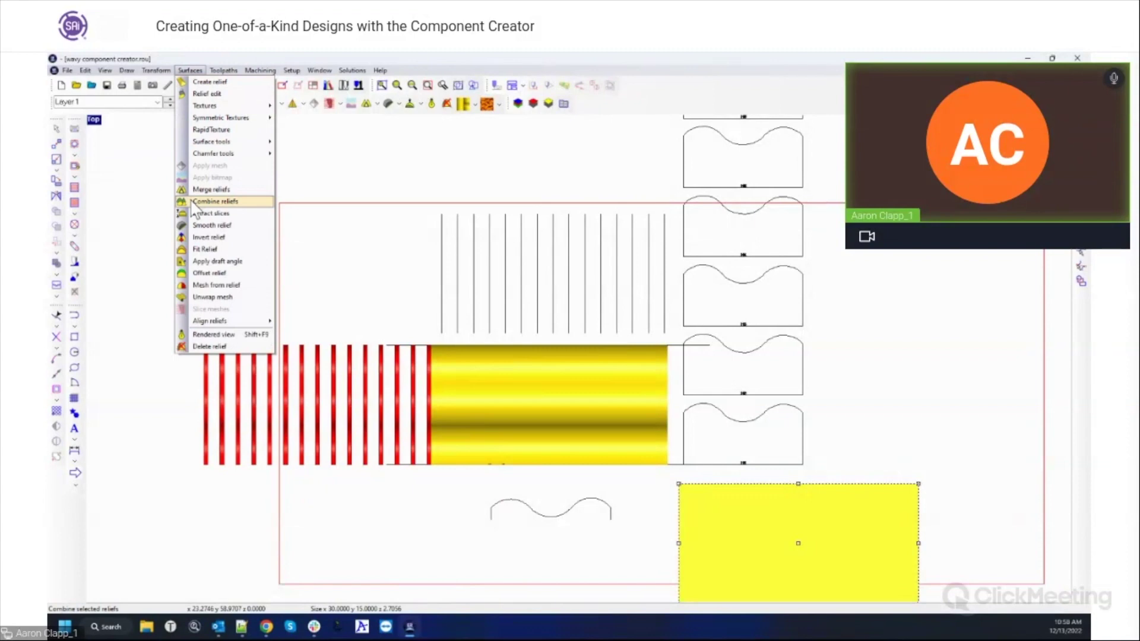
mouse_move(232, 118)
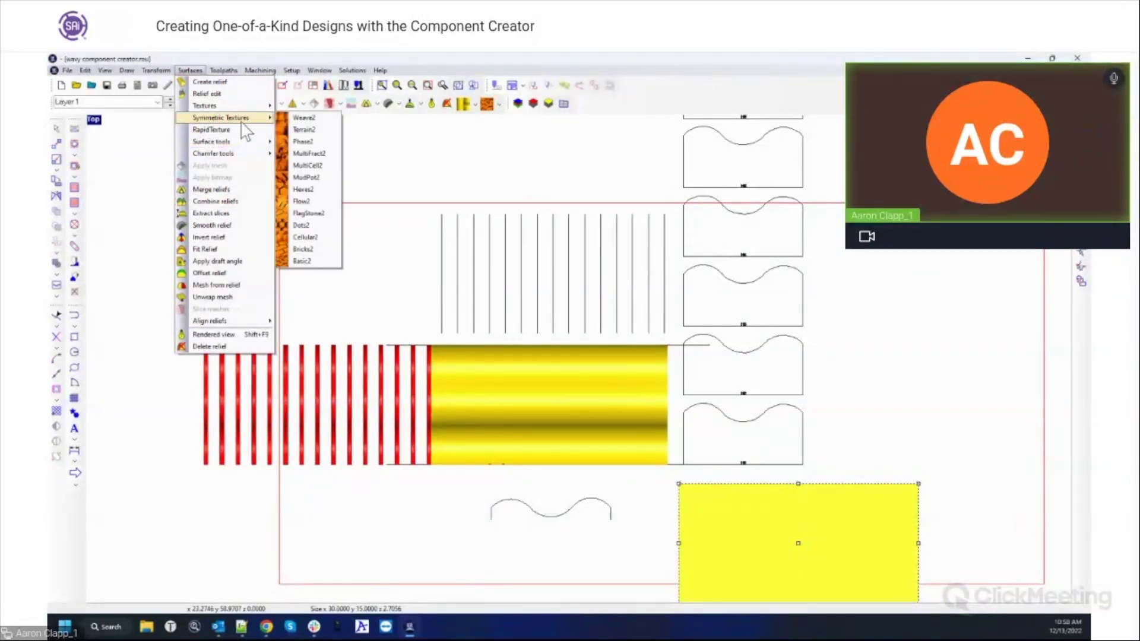
left_click(303, 202)
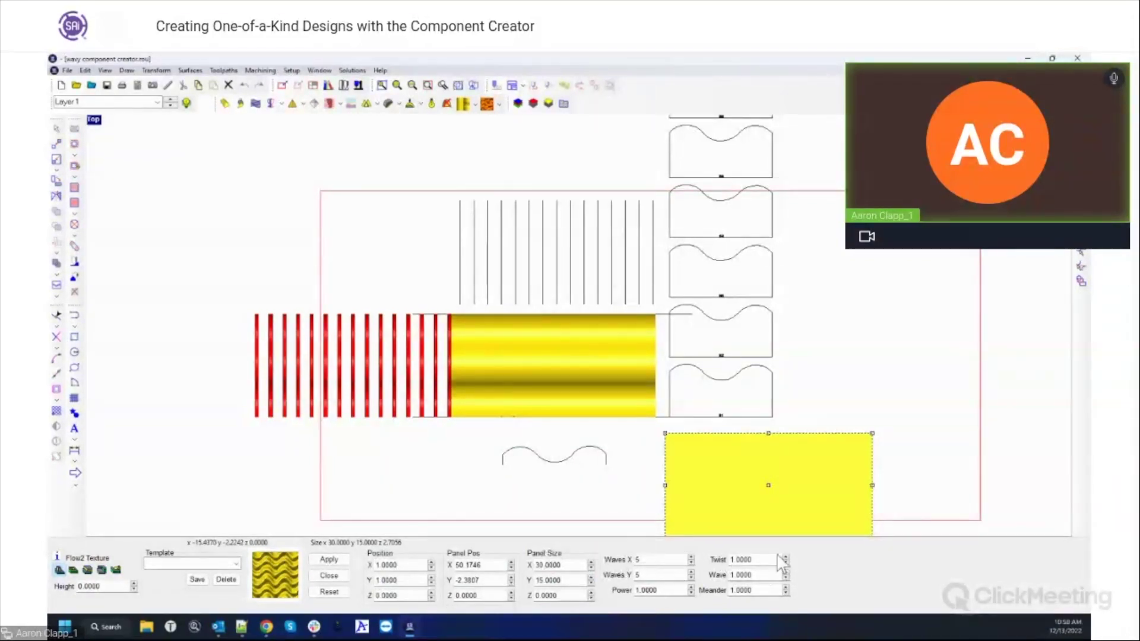
left_click(326, 561)
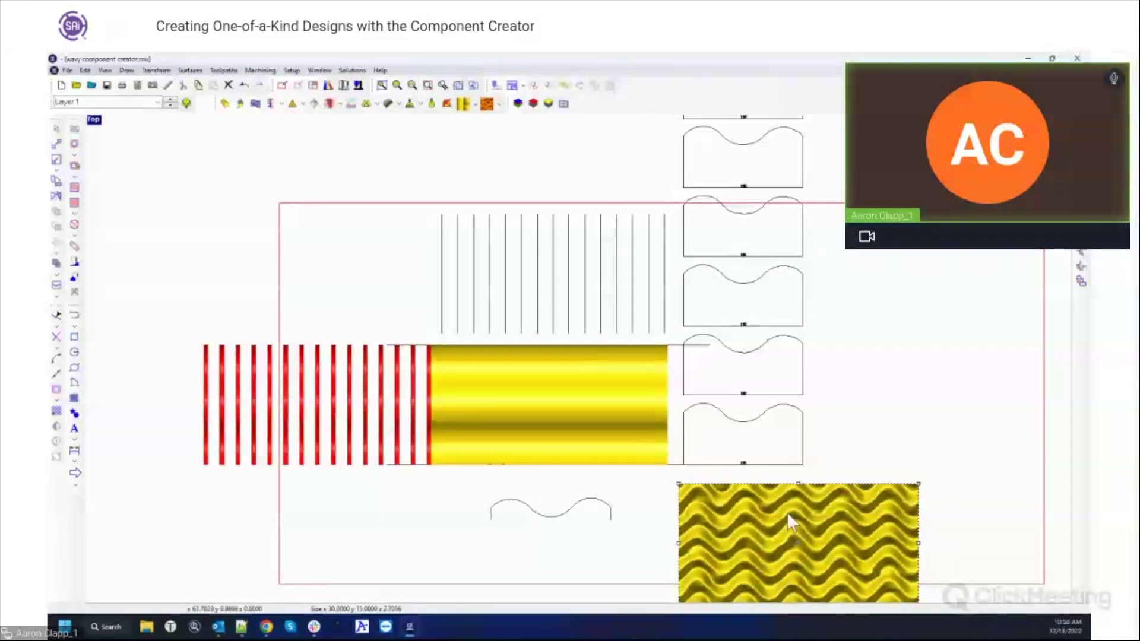
- Move the textured relief outside the plate and delete the old wavy surface with its rails, ribs and profiles
scroll(763, 543, "down", 1)
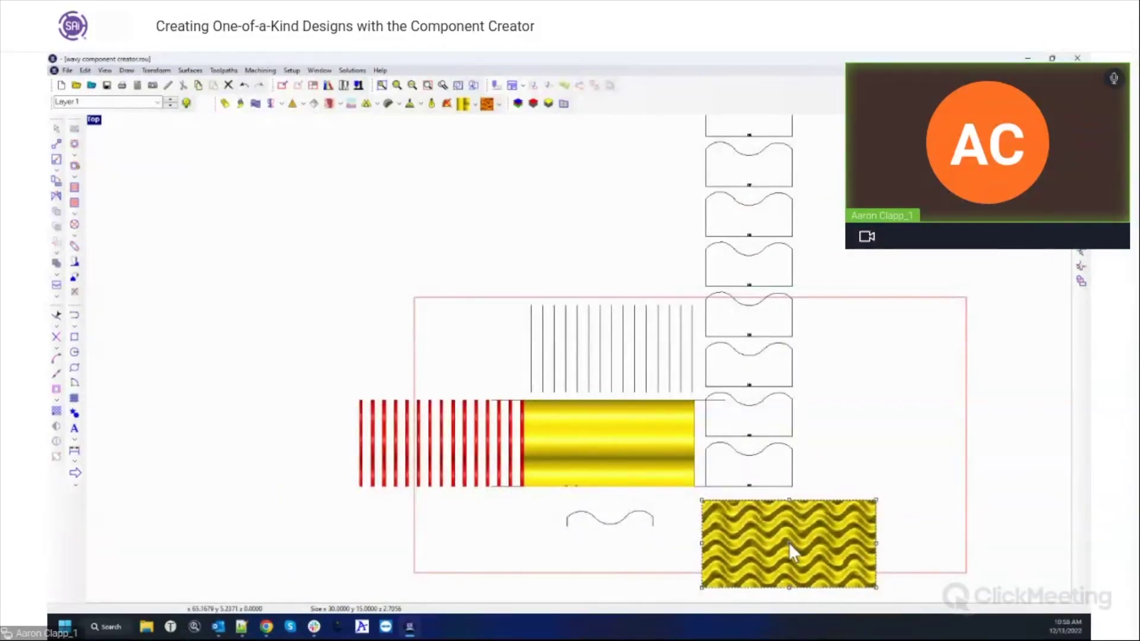
mouse_move(789, 542)
left_mouse_down()
mouse_move(644, 483)
mouse_move(390, 247)
mouse_move(409, 242)
left_mouse_up()
scroll(312, 303, "down", 1)
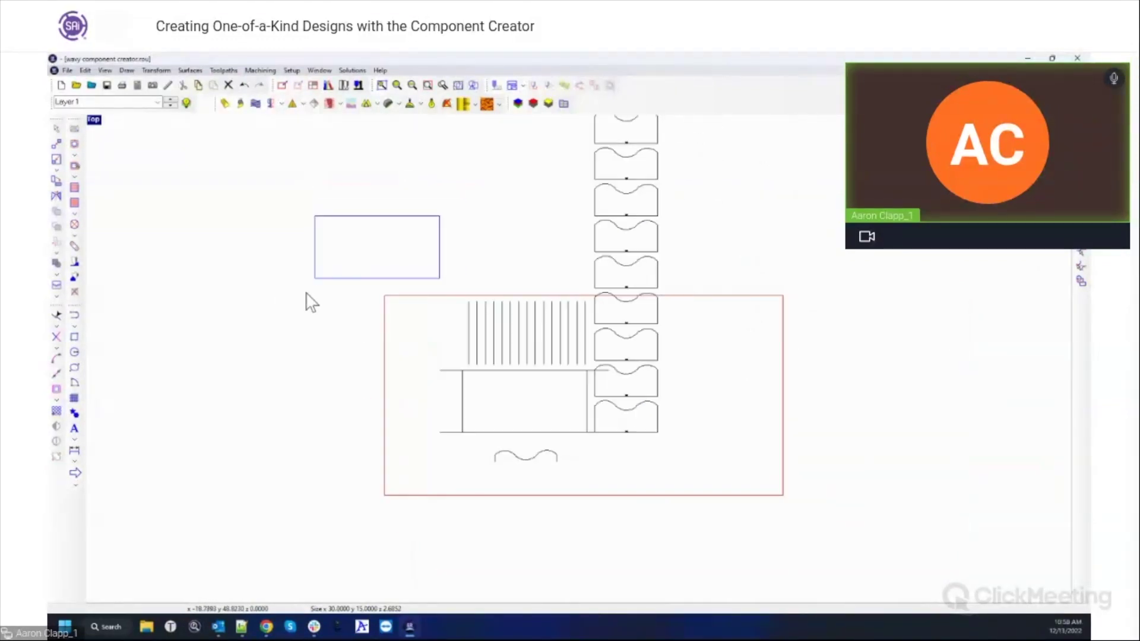
scroll(451, 255, "down", 2)
left_click_drag(375, 274, 668, 413)
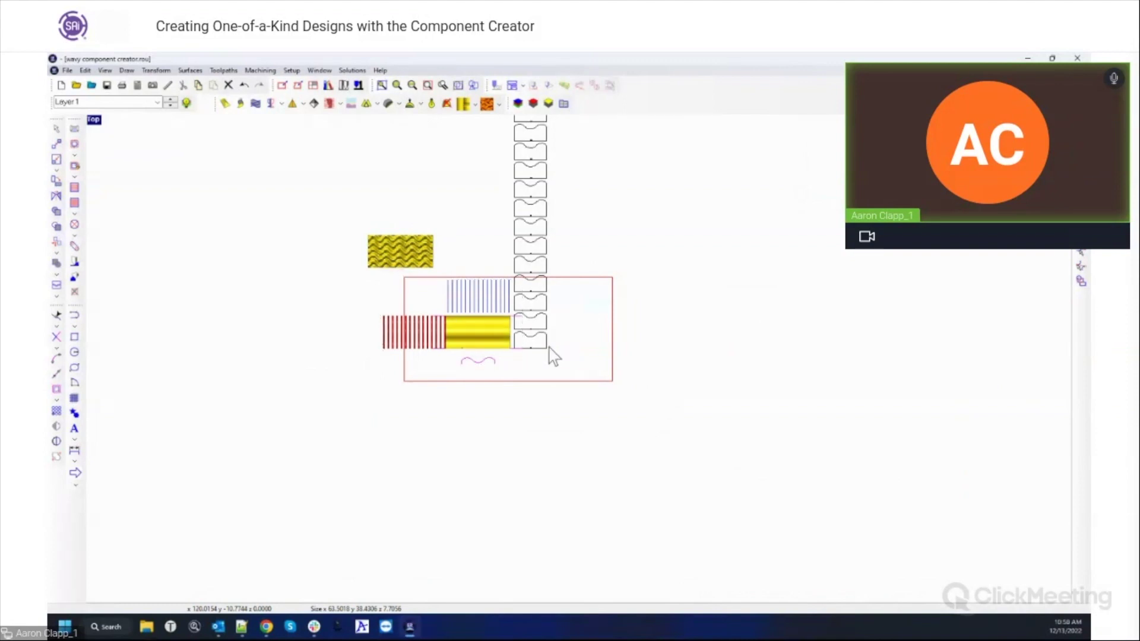
key("Delete")
- Move the textured relief onto the plate and generate parallel 90-degree rib components from it with size X 9.1, Y 2, Z 5
left_click_drag(313, 209, 461, 298)
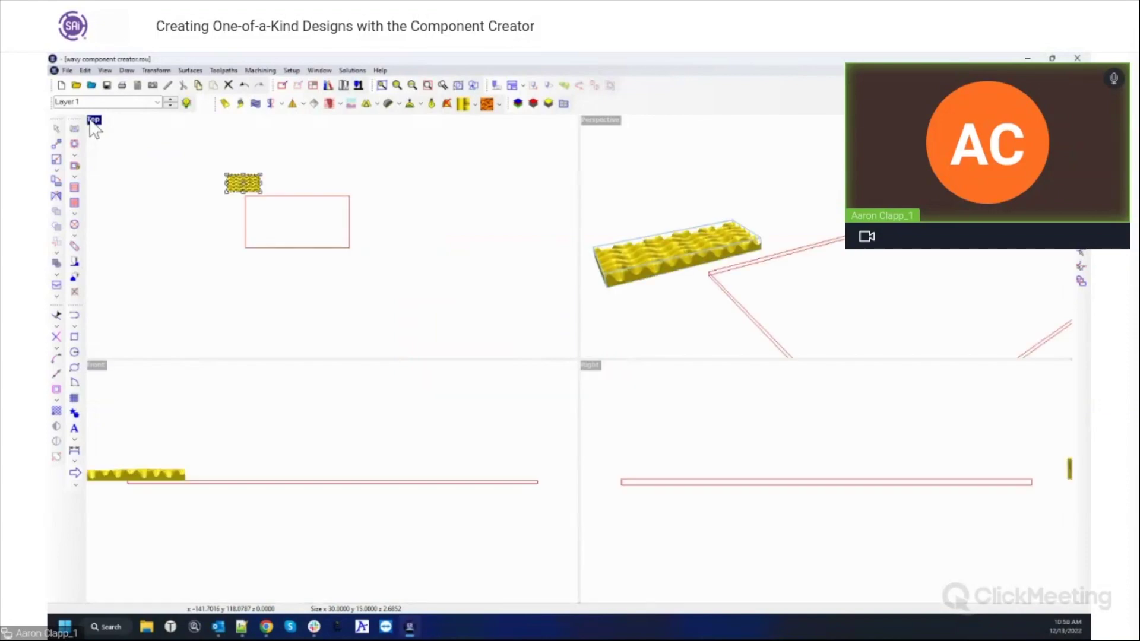
double_click(94, 120)
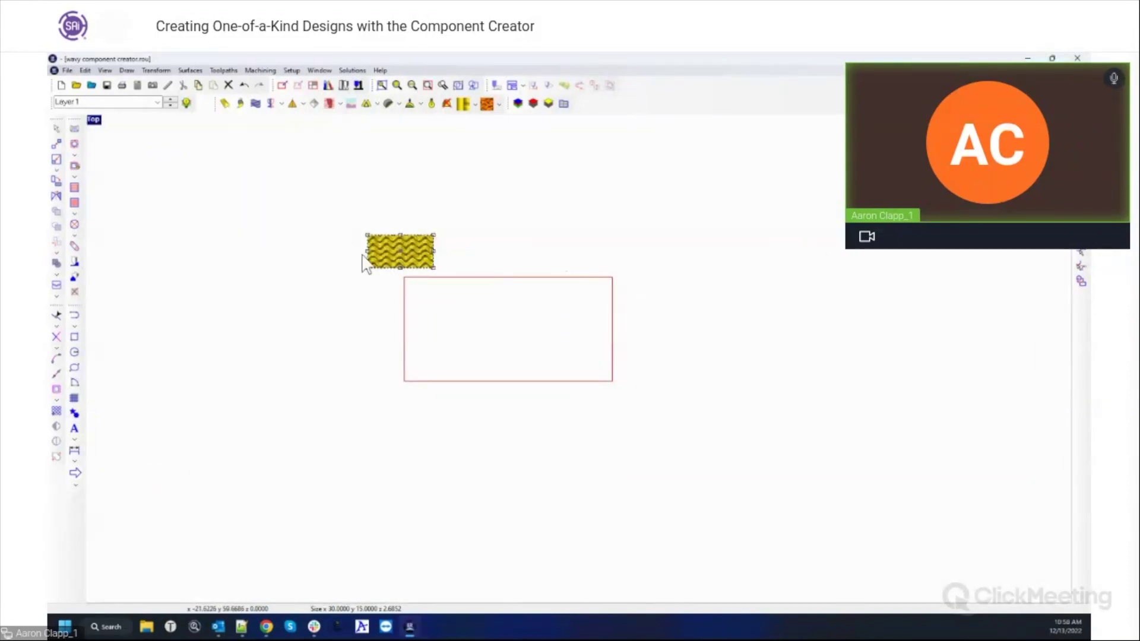
mouse_move(402, 256)
left_mouse_down()
mouse_move(481, 336)
mouse_move(453, 371)
left_mouse_up()
scroll(451, 368, "up", 5)
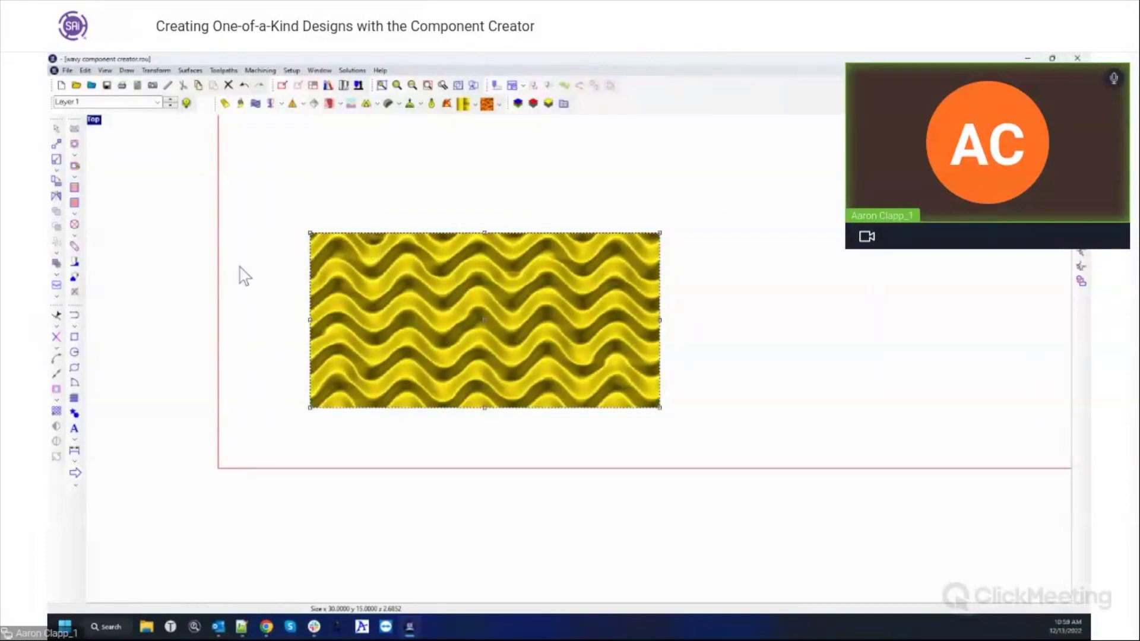
left_click(74, 398)
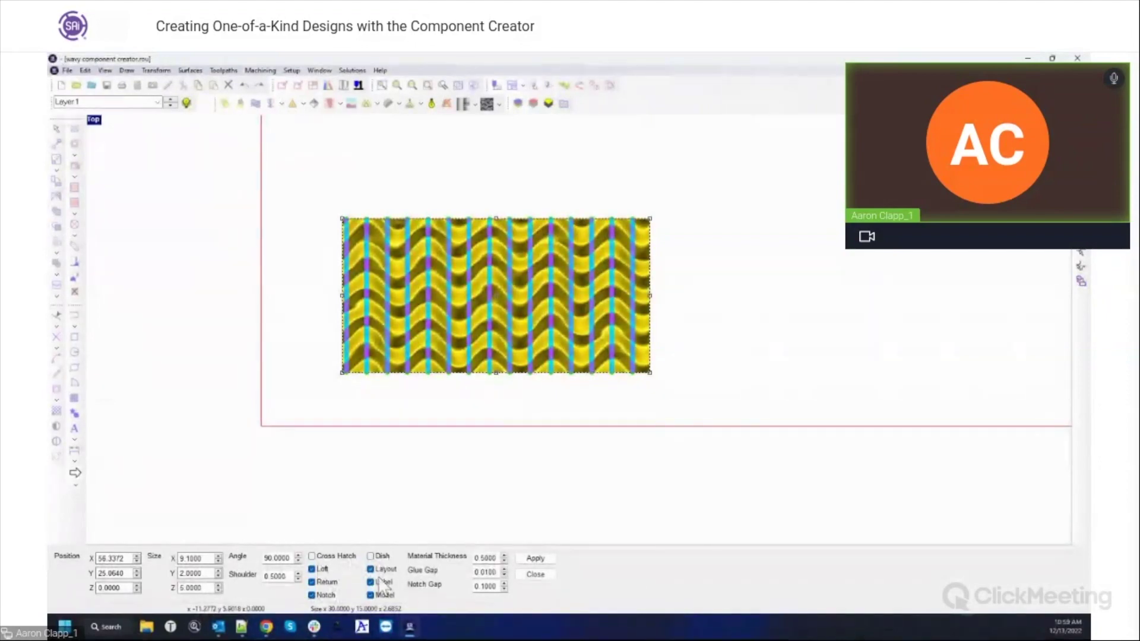
left_click(536, 575)
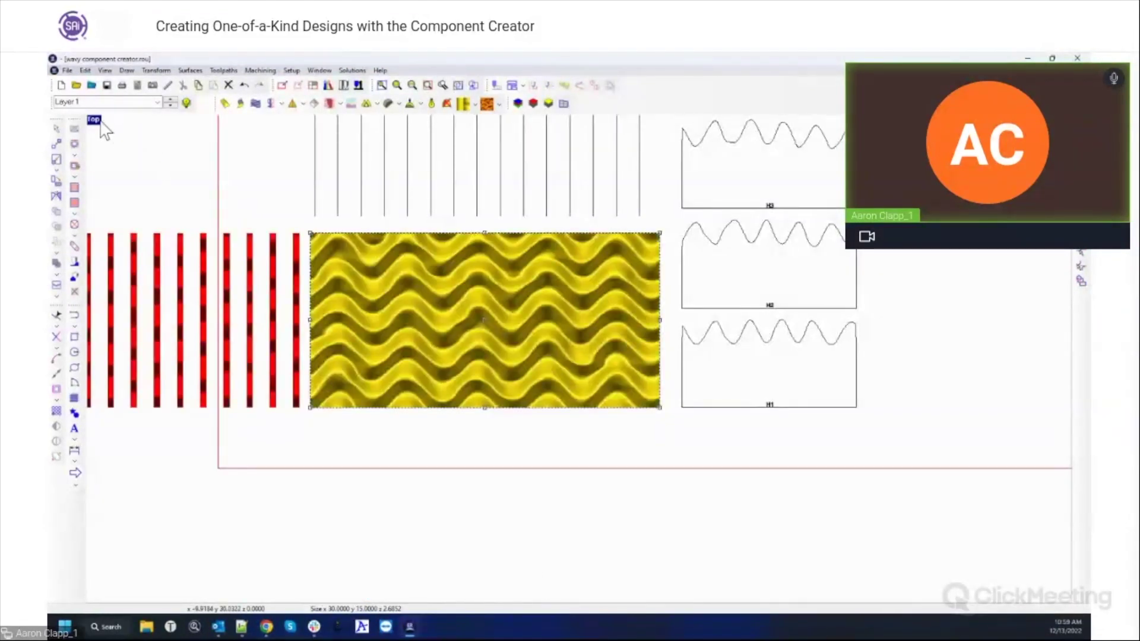
- Examine the red rib model of the textured relief in the perspective view from different angles
double_click(100, 121)
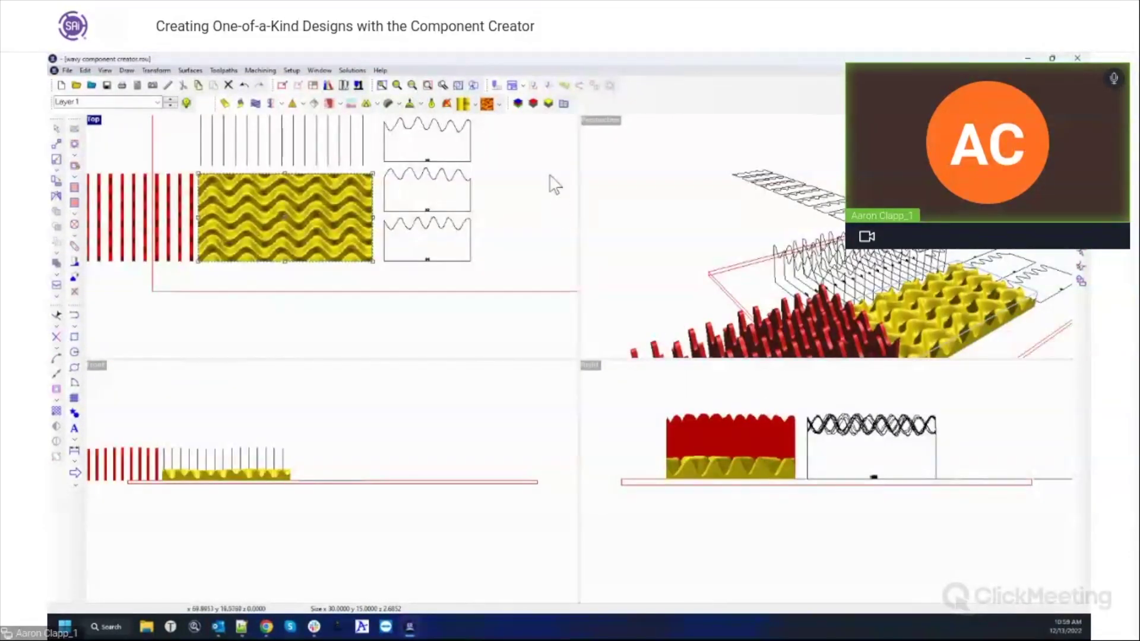
double_click(604, 122)
middle_click_drag(530, 420, 669, 282)
middle_click_drag(440, 446, 701, 180)
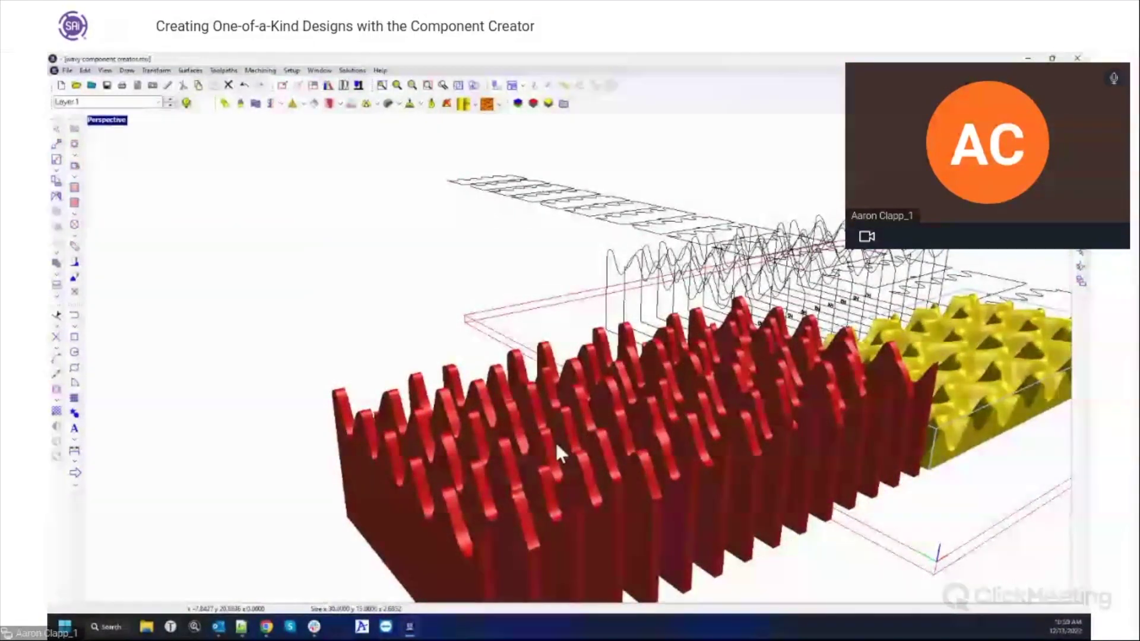
scroll(630, 440, "up", 3)
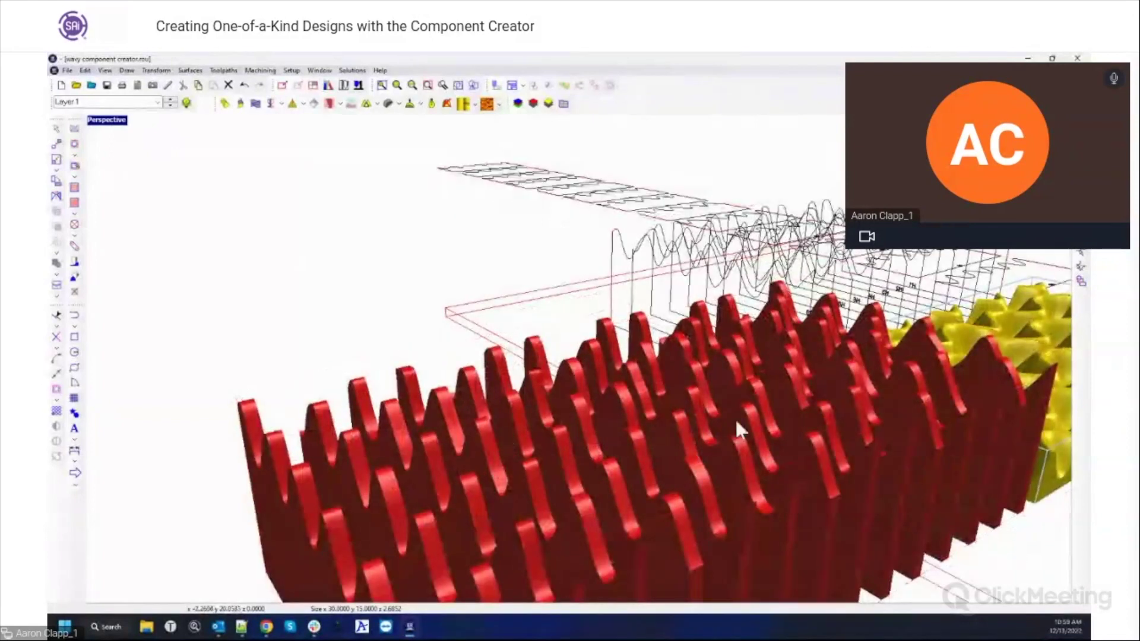
scroll(748, 422, "down", 3)
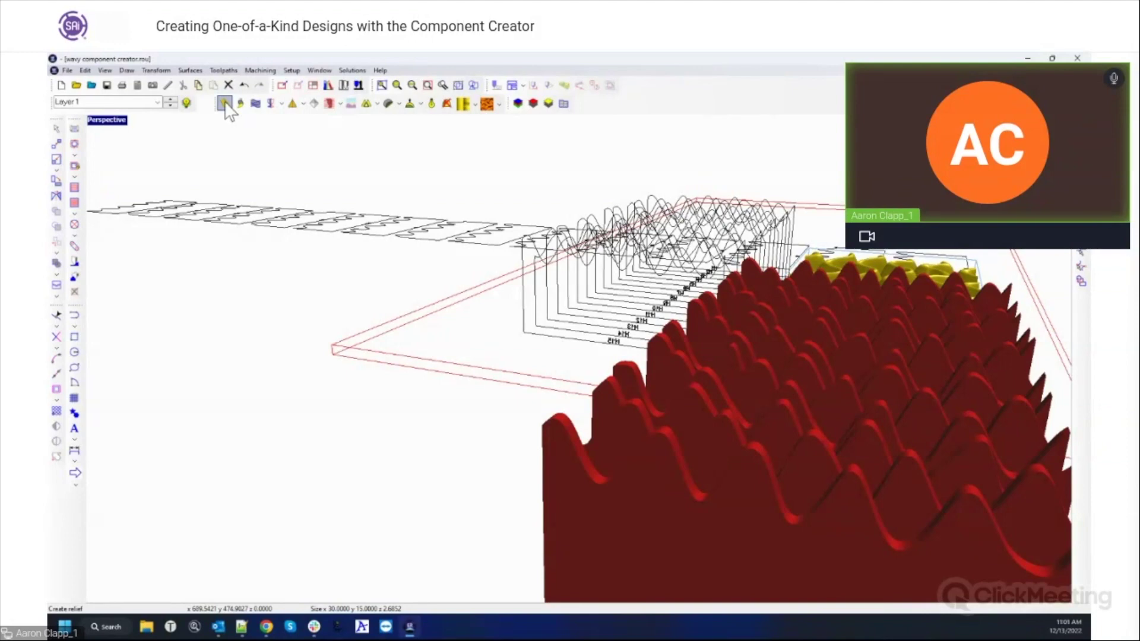
- Delete the rib layout profiles, the upright rib outlines and the red rib model, keeping the textured relief
double_click(109, 120)
double_click(94, 121)
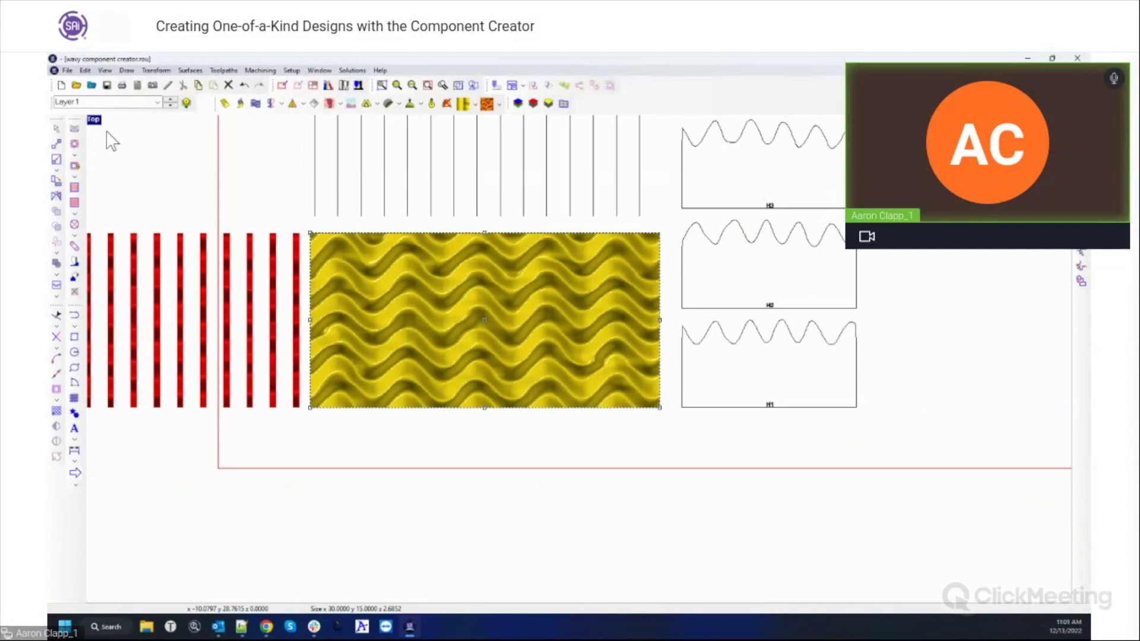
scroll(687, 376, "down", 5)
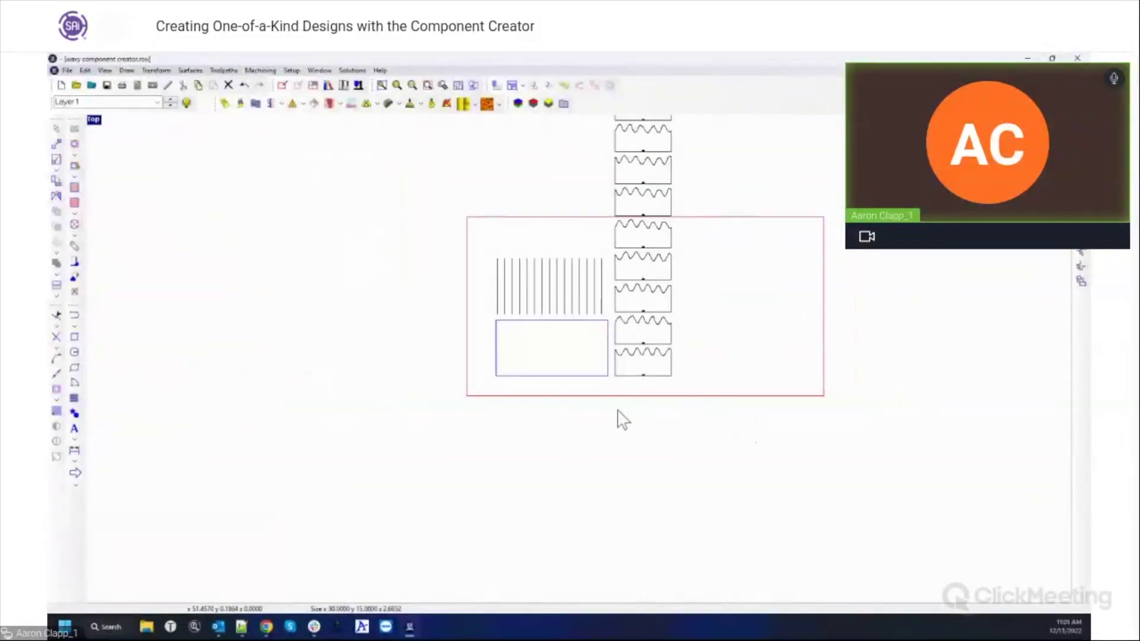
scroll(656, 458, "down", 2)
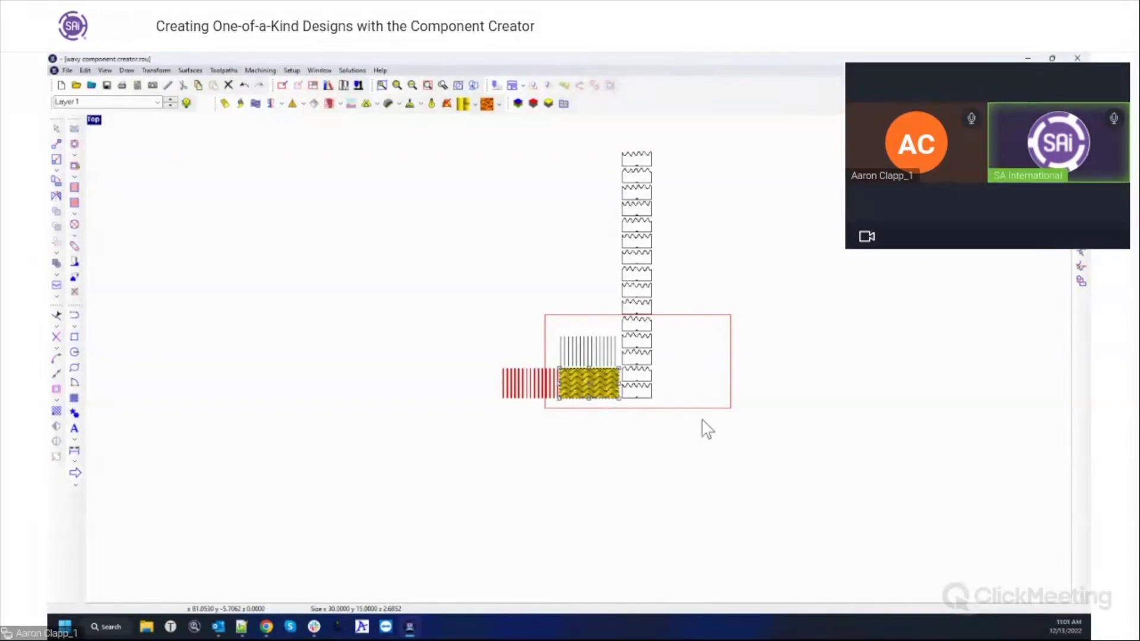
left_click(576, 408)
scroll(592, 408, "up", 1)
scroll(592, 408, "up", 1)
left_click(656, 348)
key("Delete")
left_click(634, 329)
key("Delete")
left_click(520, 351)
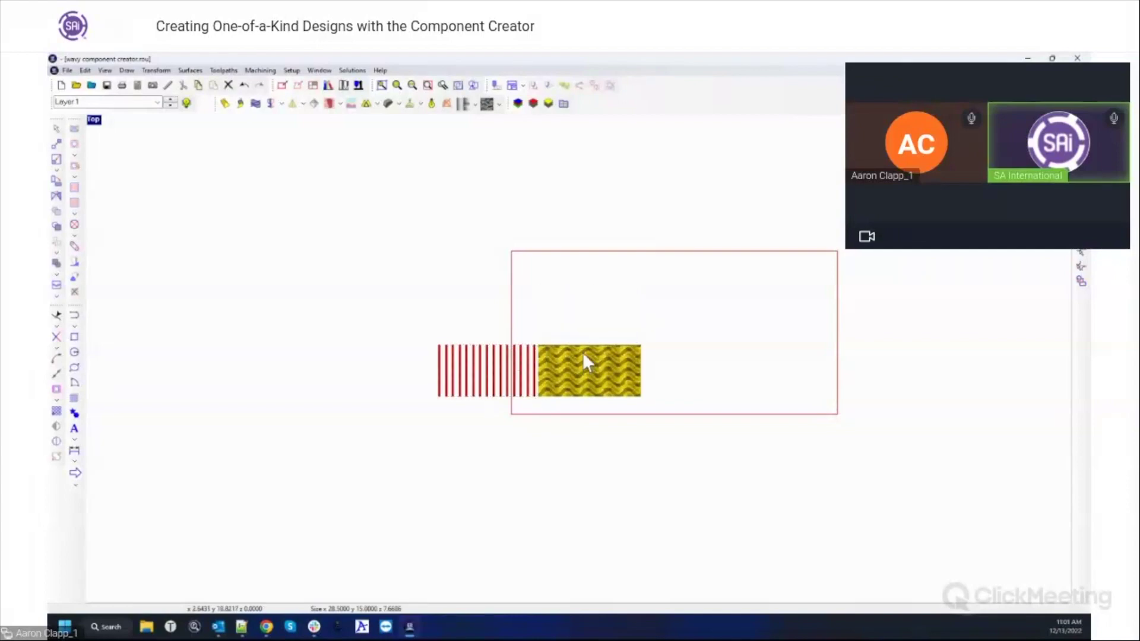
key("Delete")
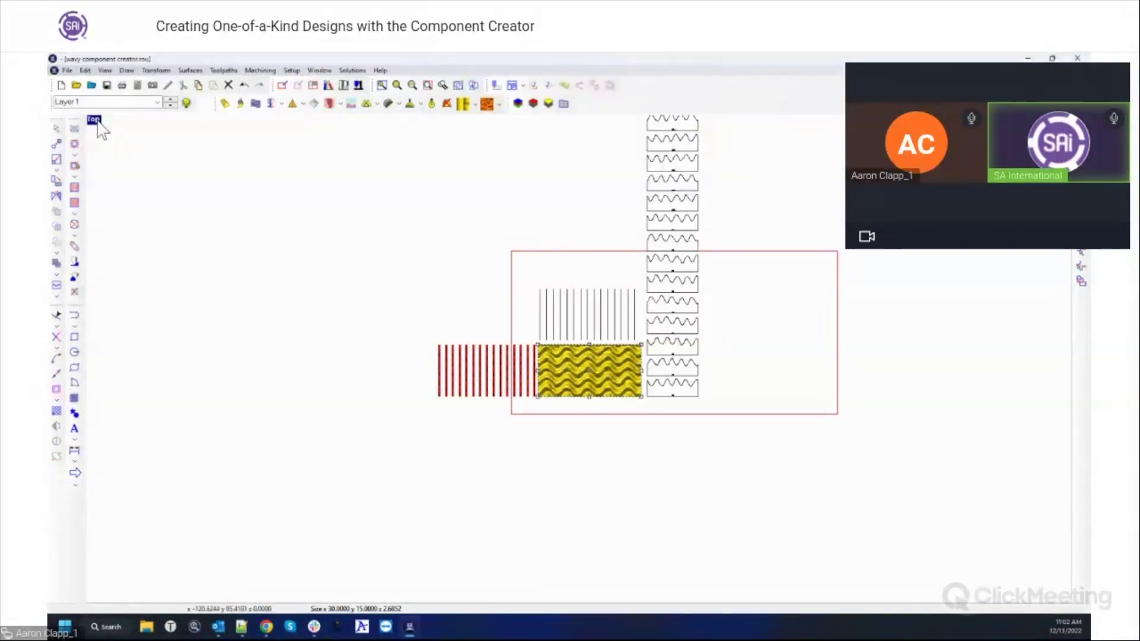
- Examine the shallower ribs in the perspective view and review the relief's Component Creator settings
double_click(96, 121)
middle_click_drag(825, 311, 716, 233)
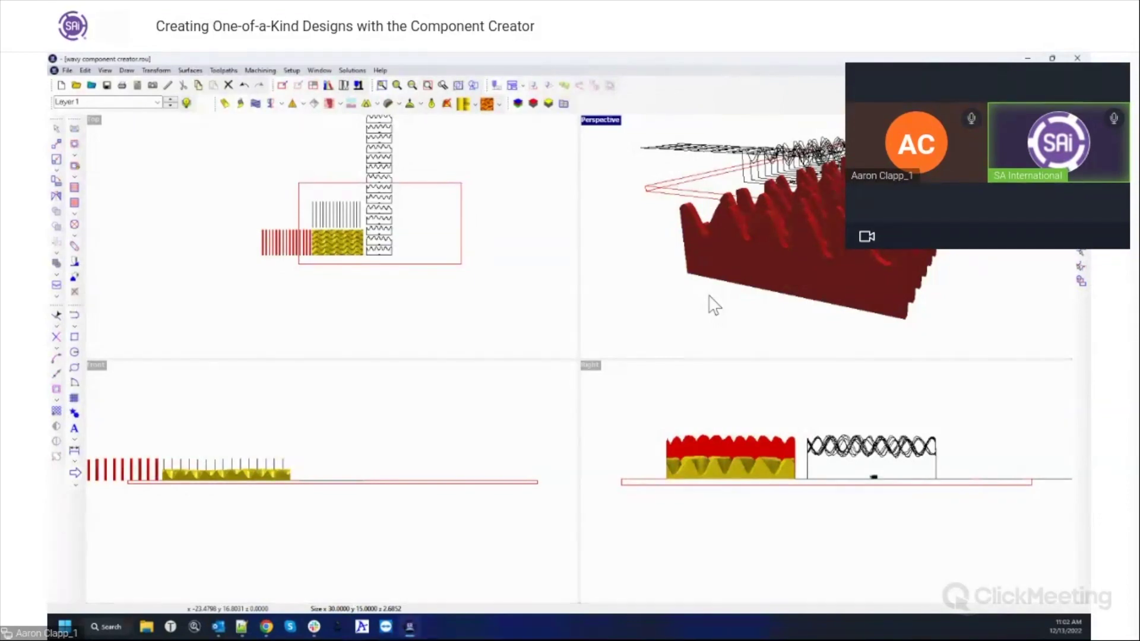
double_click(331, 233)
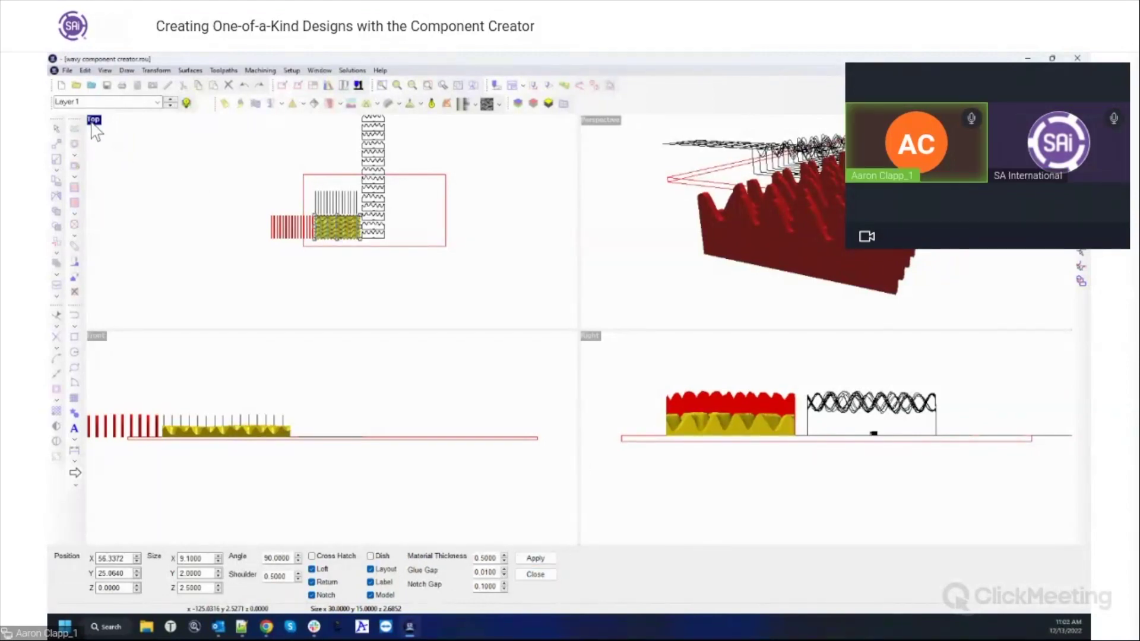
double_click(91, 123)
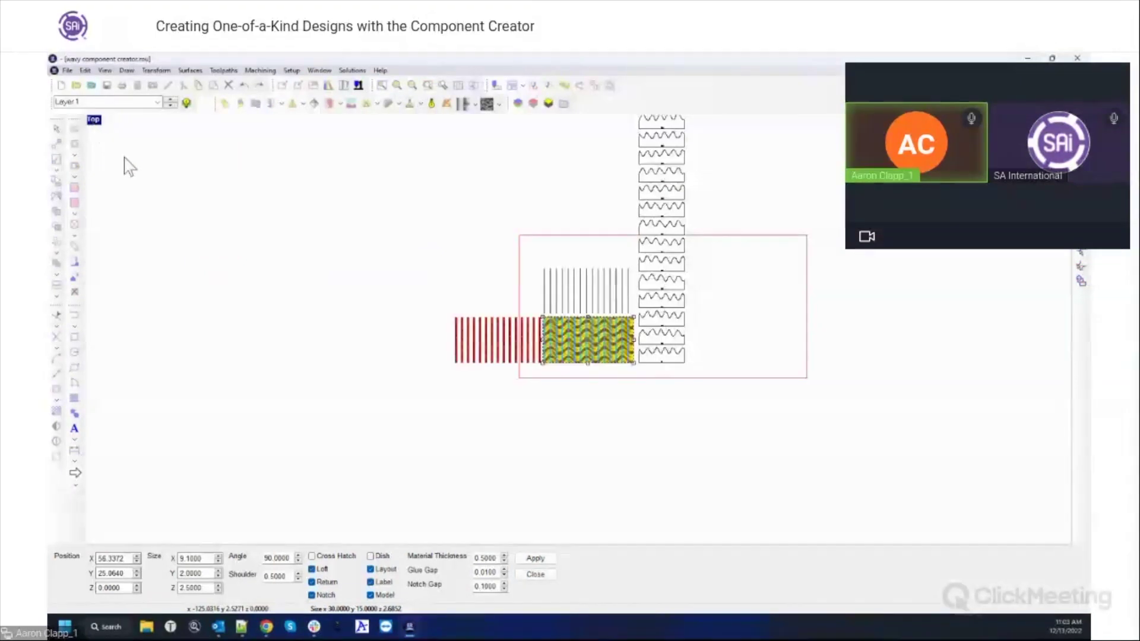
left_click(535, 574)
- Switch to the Untitled 1 drawing and examine its interlocking rib model in the perspective view
left_click(380, 70)
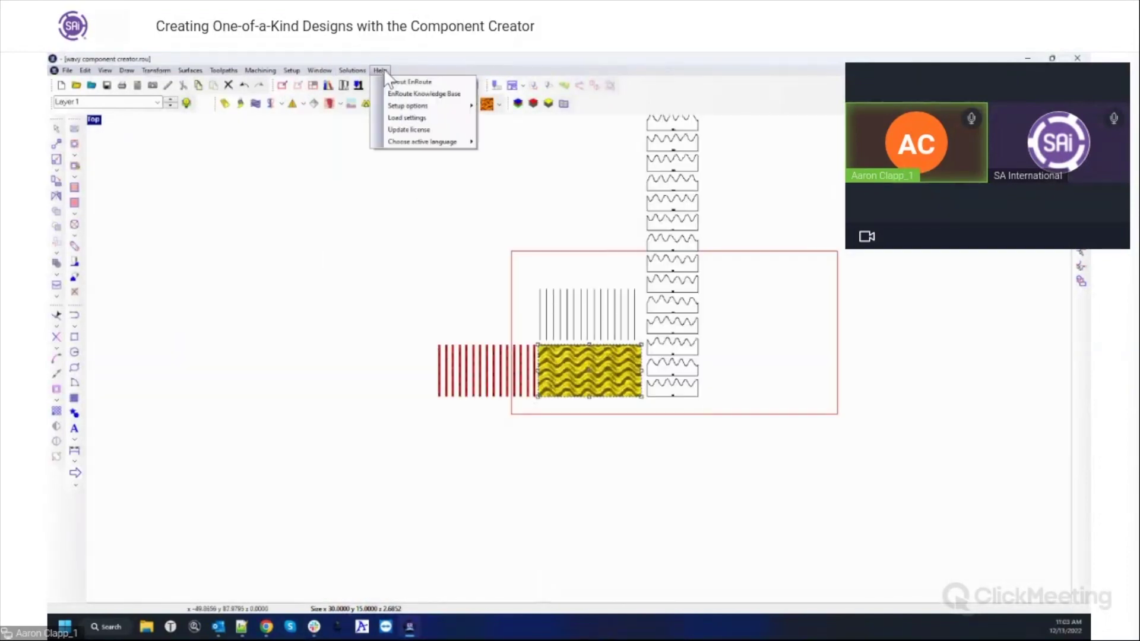
mouse_move(320, 70)
left_click(331, 133)
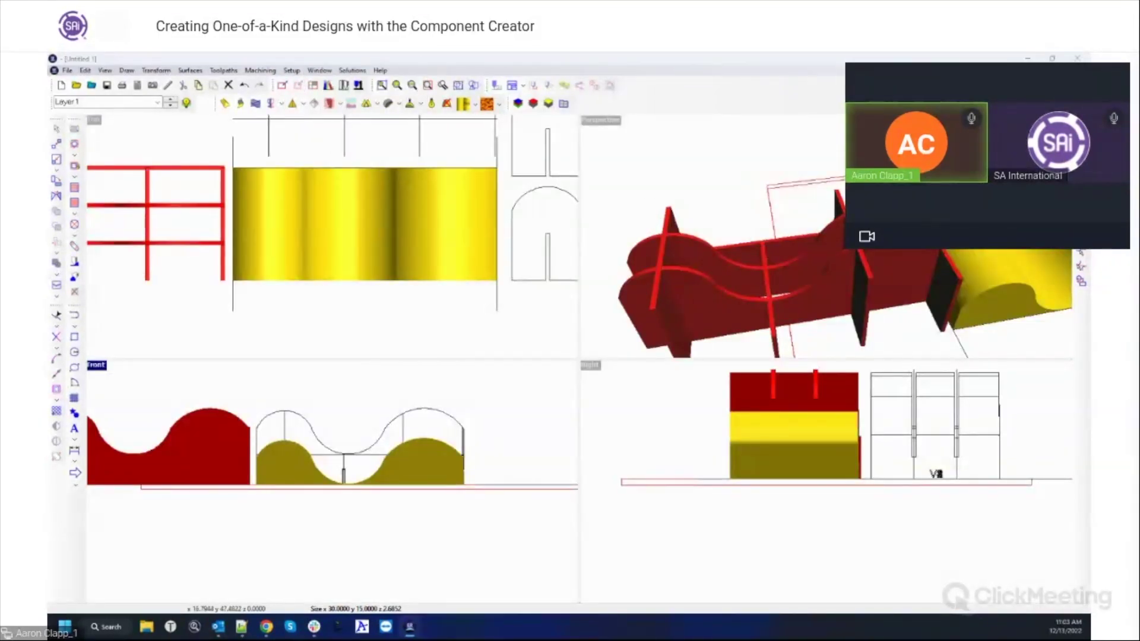
double_click(600, 121)
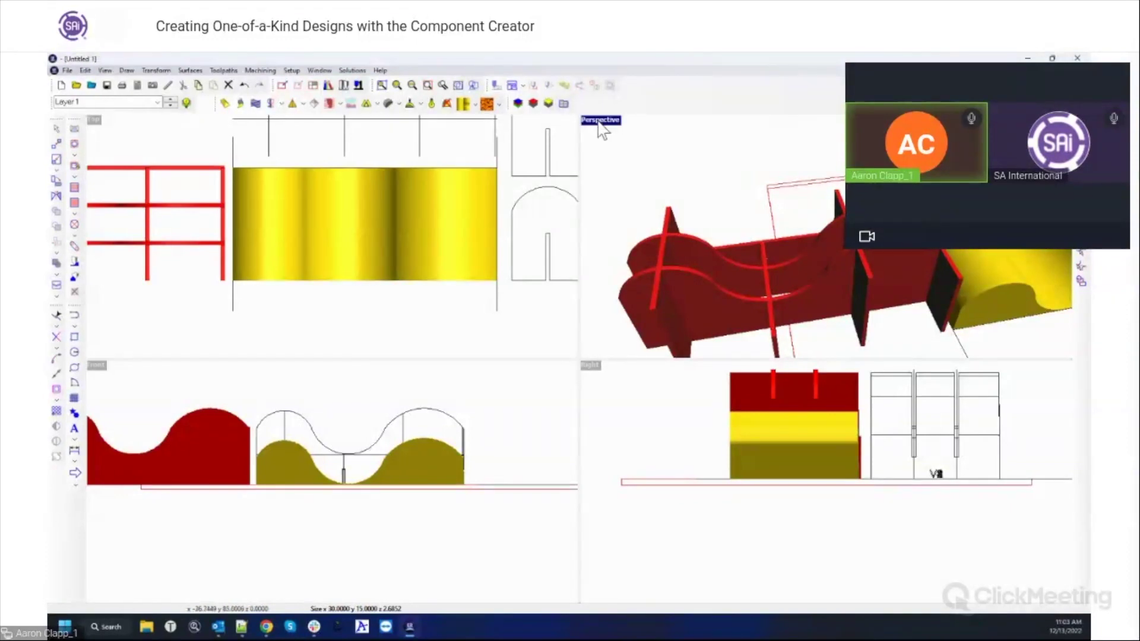
middle_click_drag(601, 331, 557, 431)
left_click(558, 431)
scroll(574, 364, "down", 4)
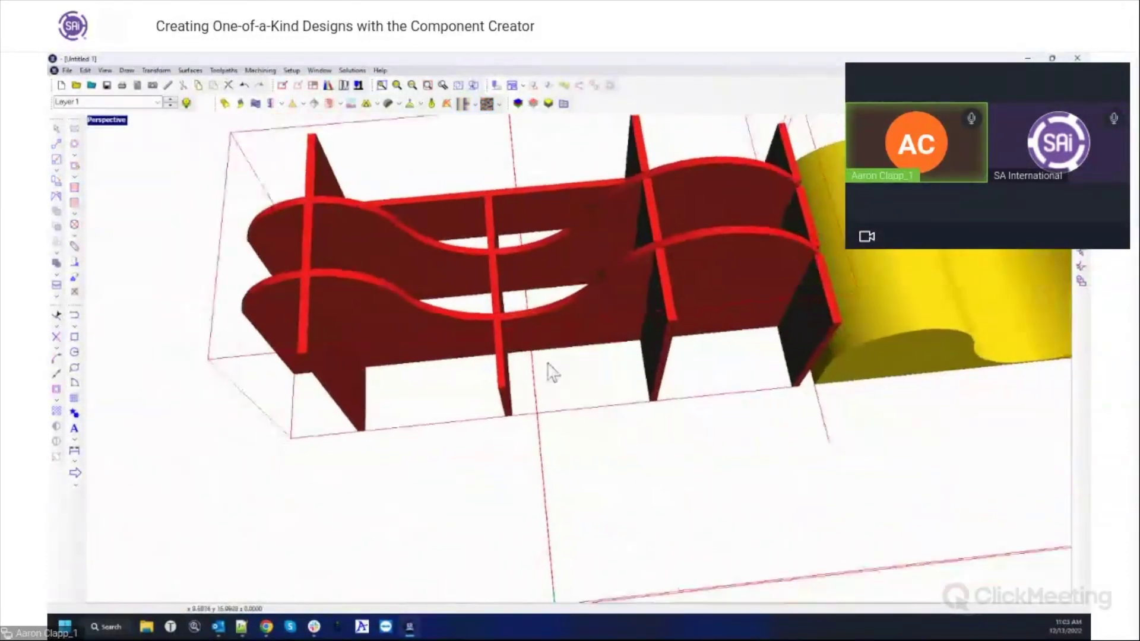
scroll(570, 338, "down", 1)
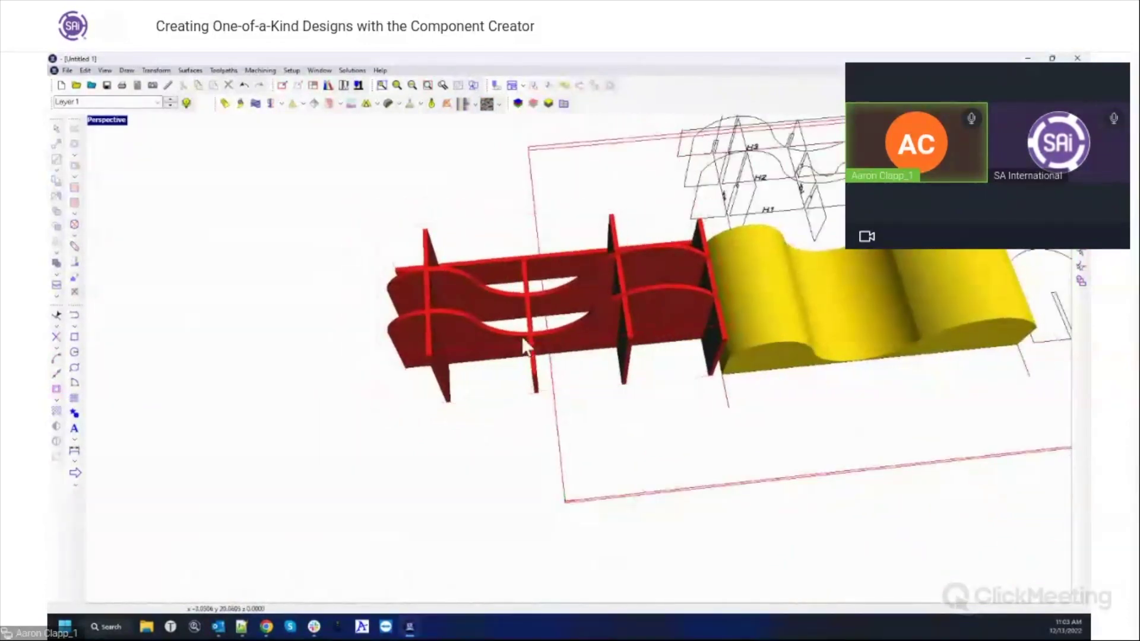
- Examine the red interlocking ribs beside the yellow wavy surface from several closer angles in the perspective view
middle_click_drag(619, 279, 630, 321)
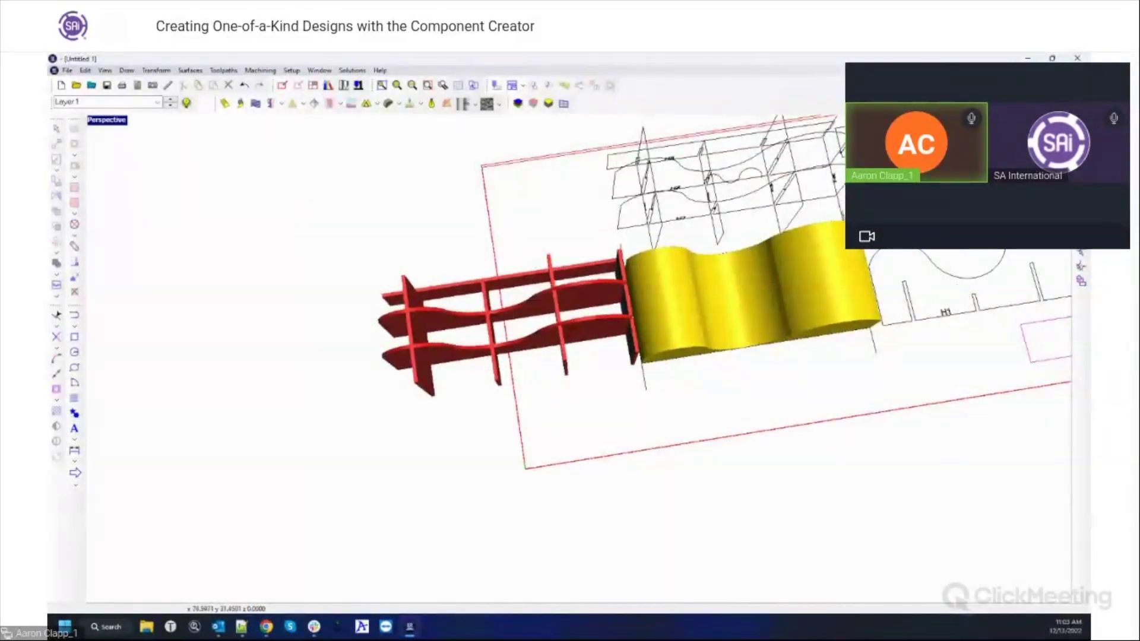
middle_click_drag(516, 324, 831, 218)
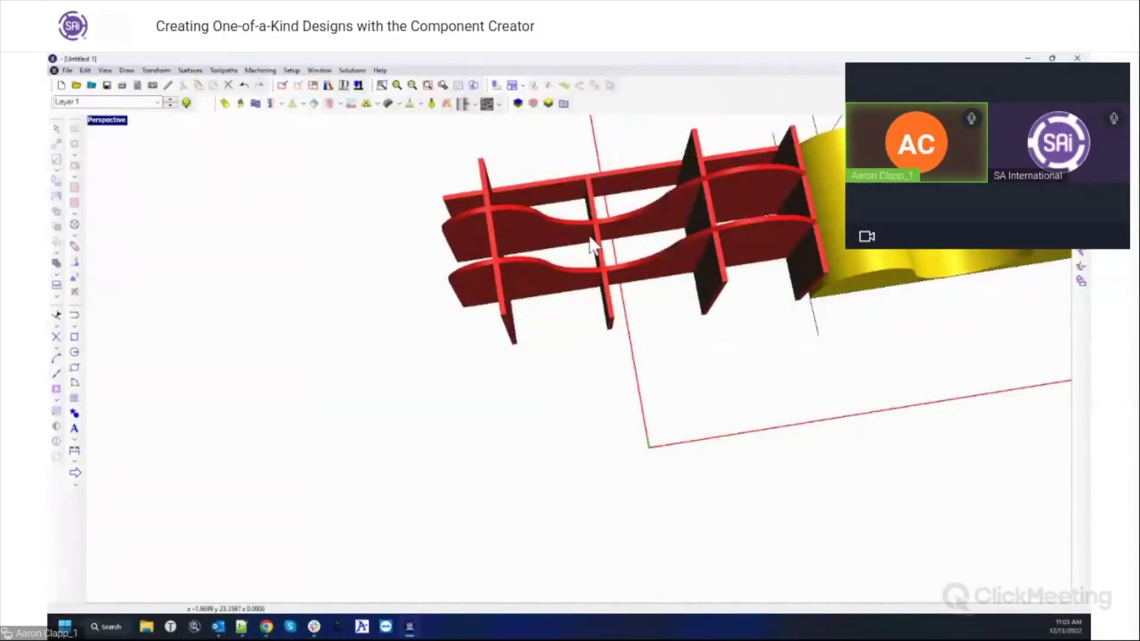
middle_click_drag(590, 247, 550, 258)
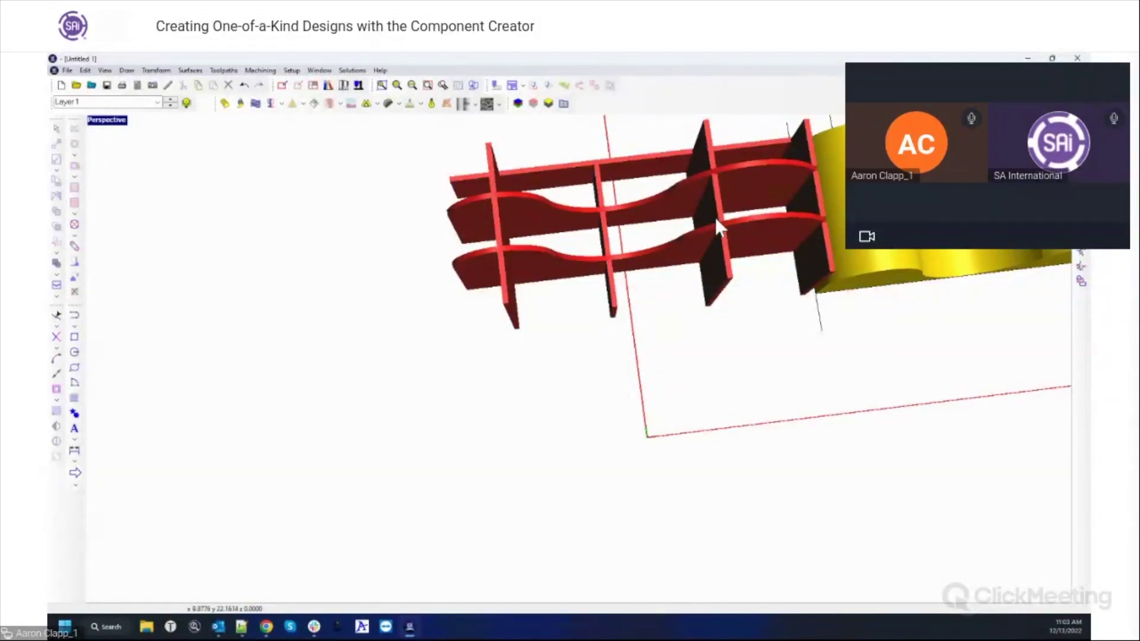
middle_click_drag(712, 208, 639, 337)
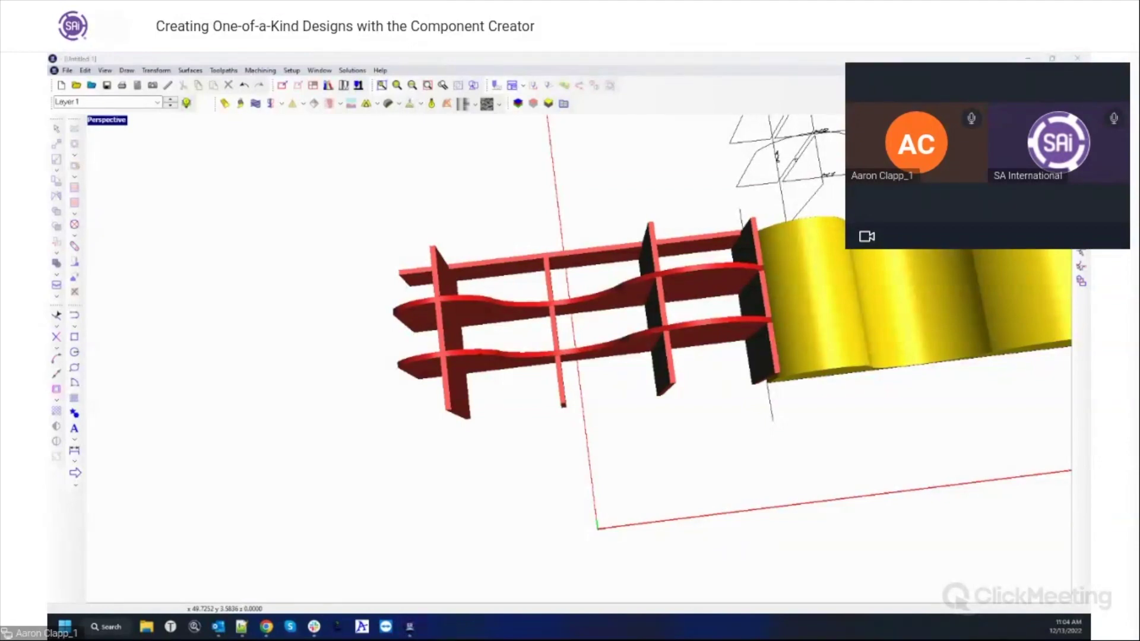
key("super+d")
key("super+d")
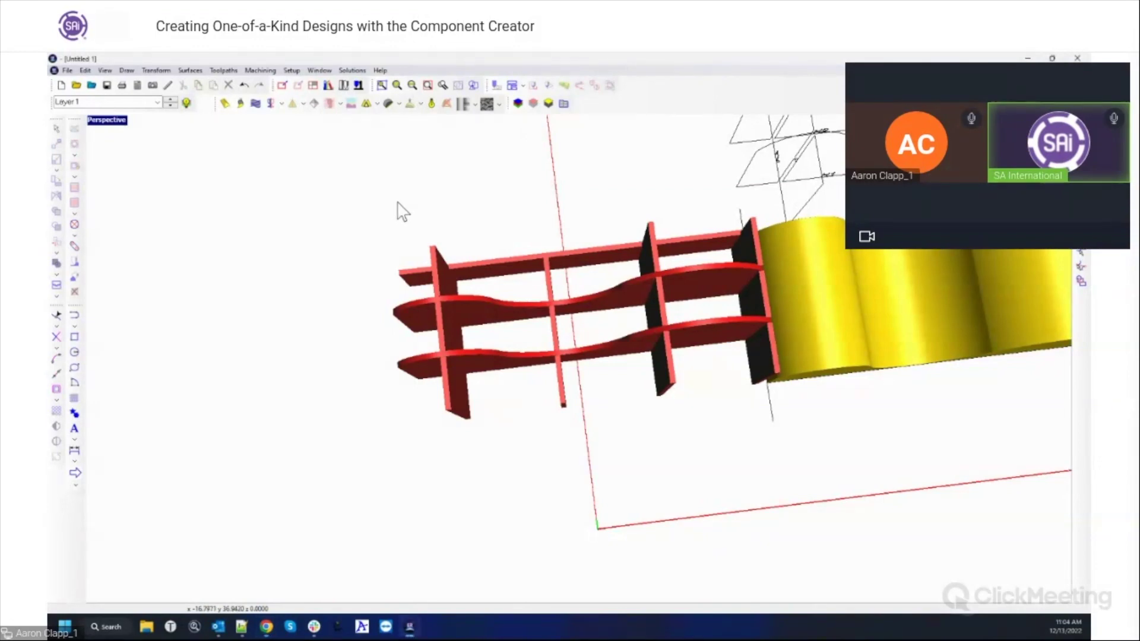
- Change the interface setup to the standard Complete option
left_click(380, 70)
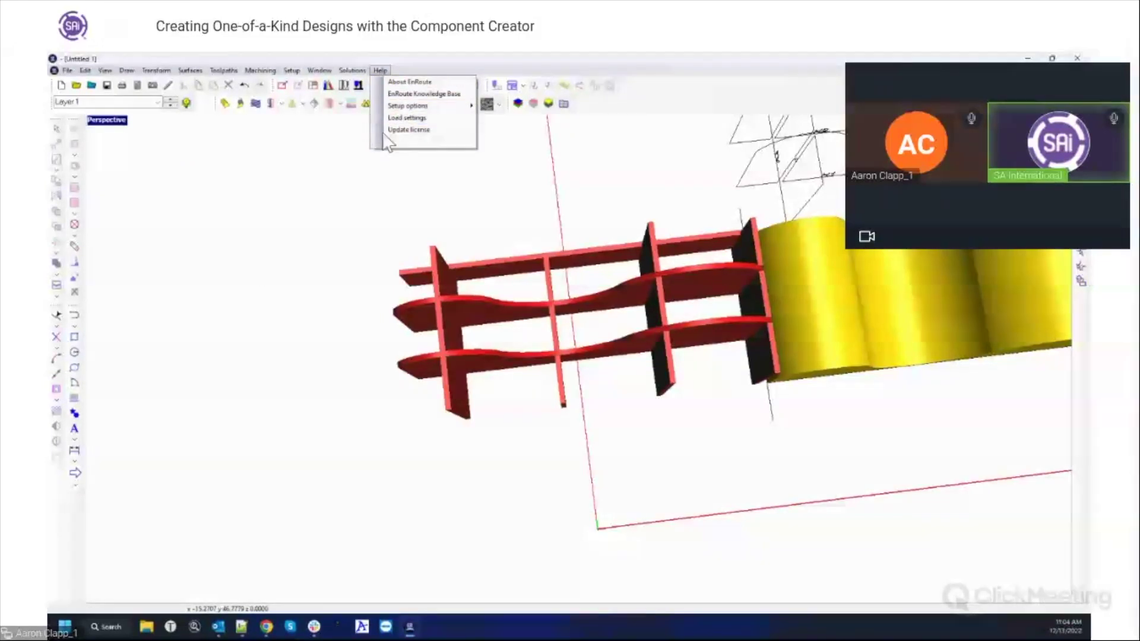
mouse_move(387, 108)
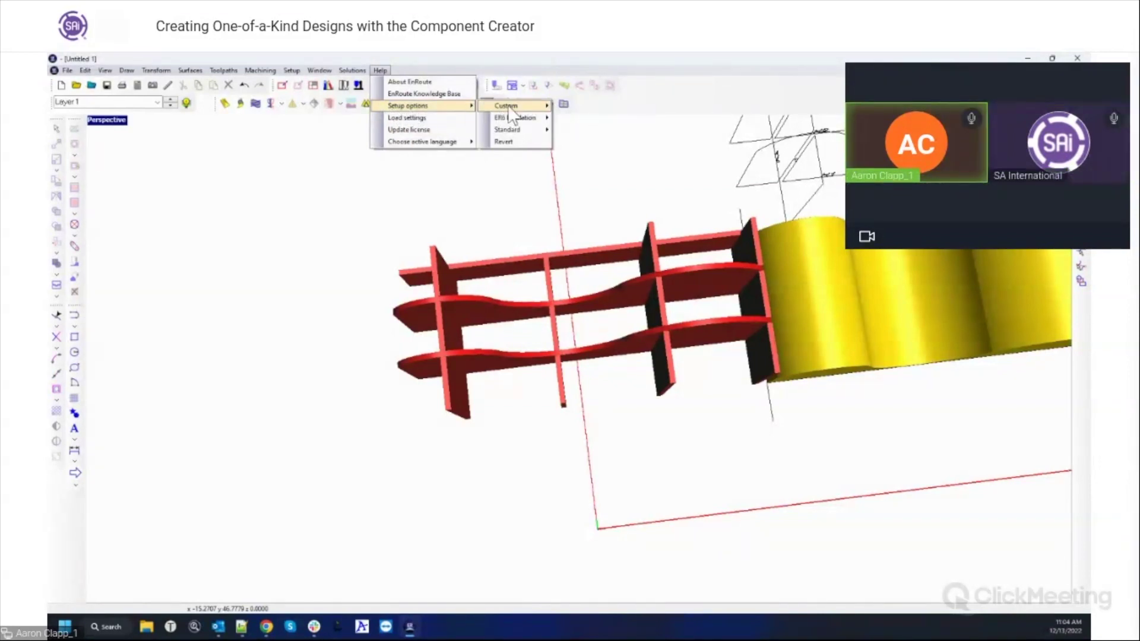
mouse_move(507, 129)
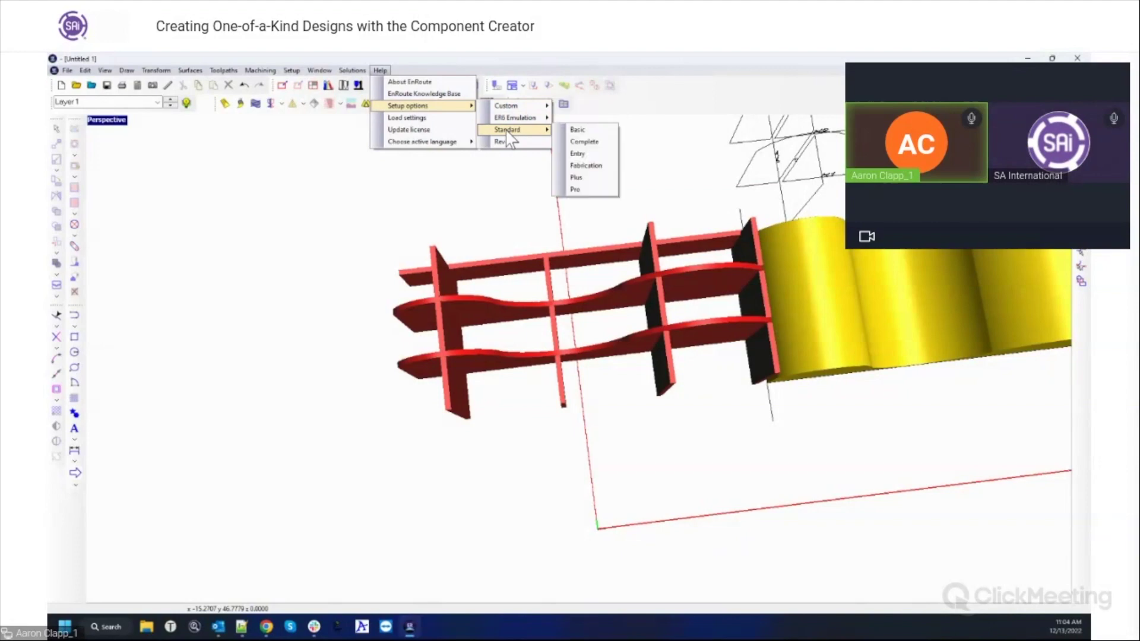
left_click(586, 147)
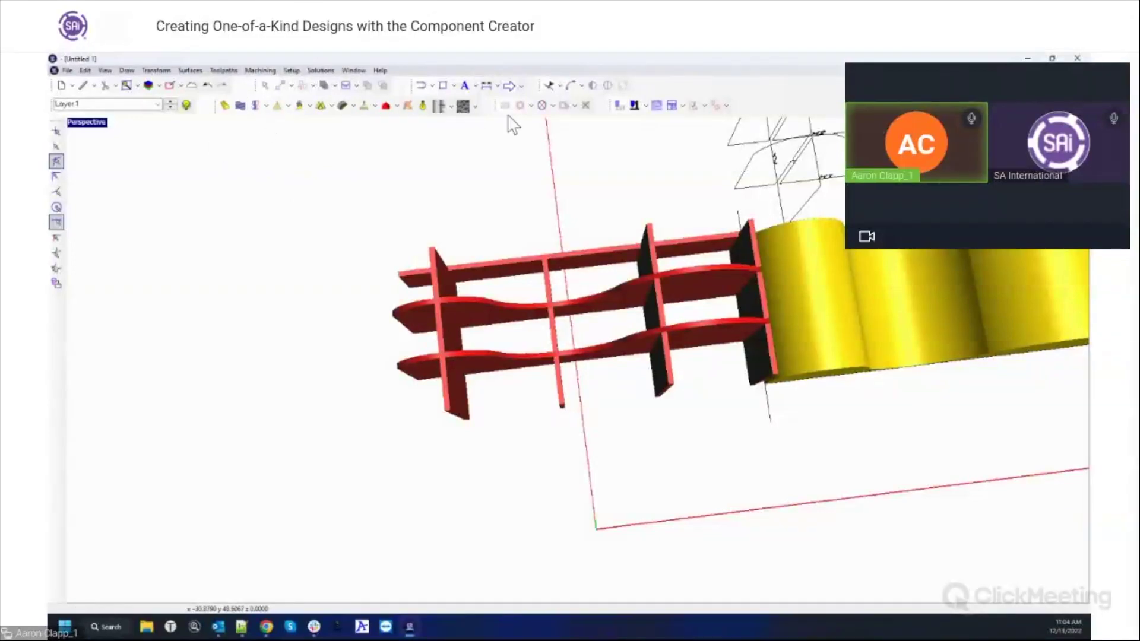
- Look through the drawing commands to locate the Component Creator among the shapes
left_click(397, 108)
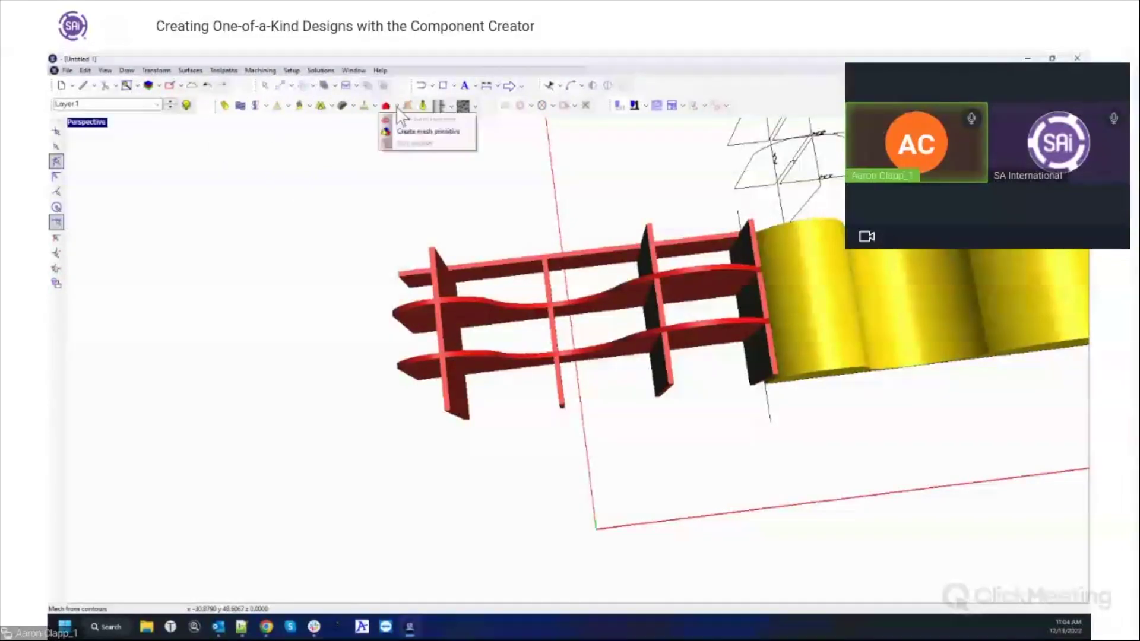
left_click(215, 70)
left_click(215, 70)
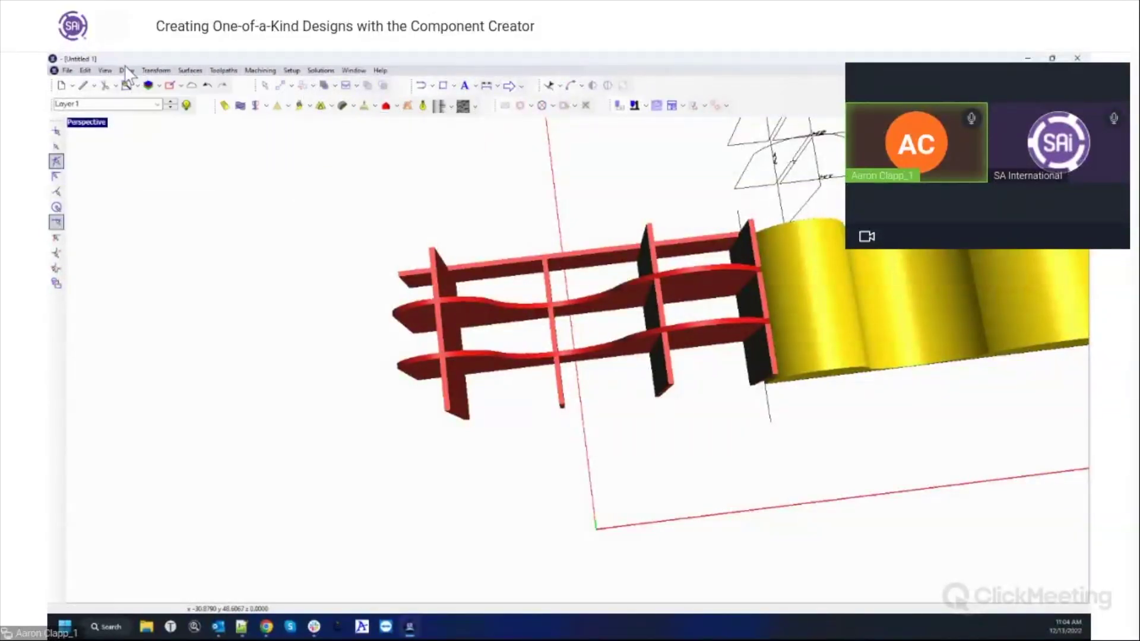
left_click(124, 69)
mouse_move(144, 143)
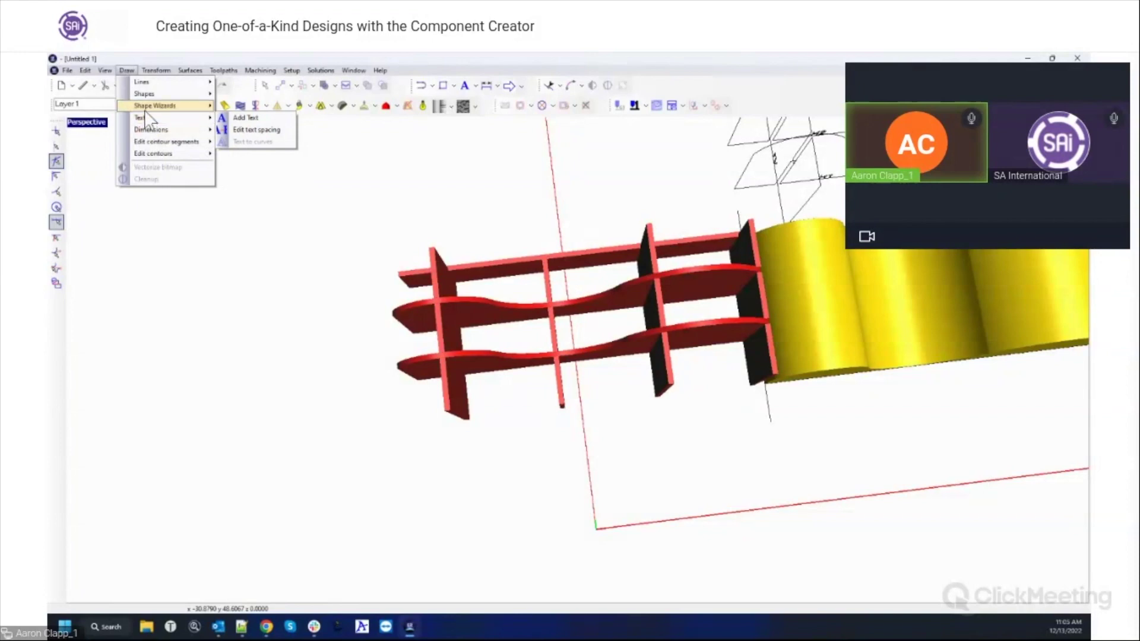
mouse_move(144, 109)
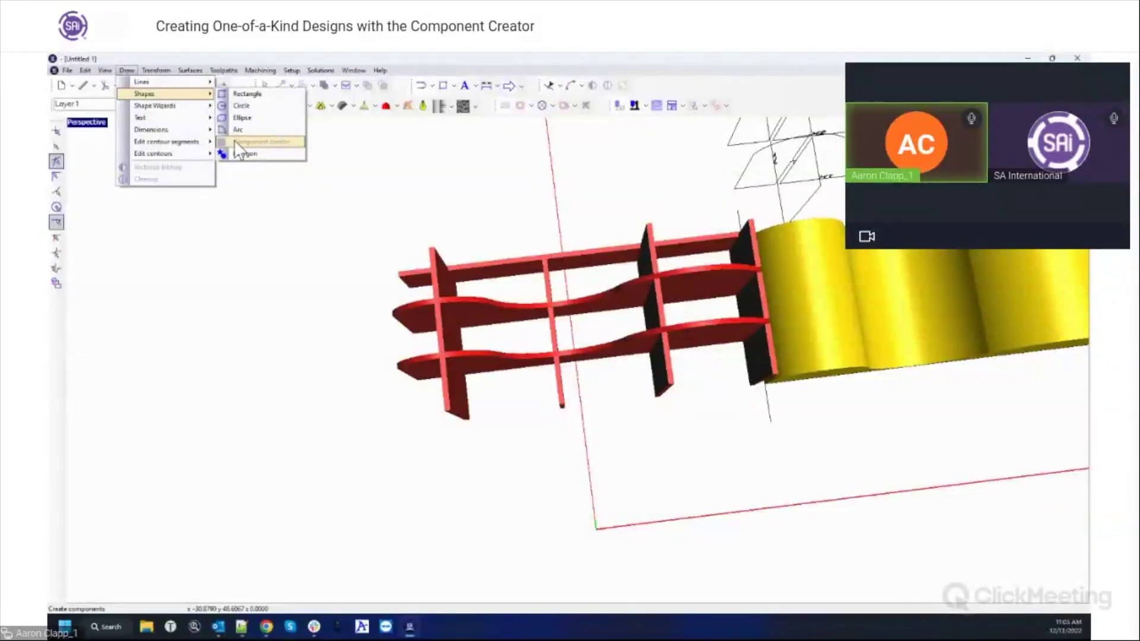
left_click(127, 70)
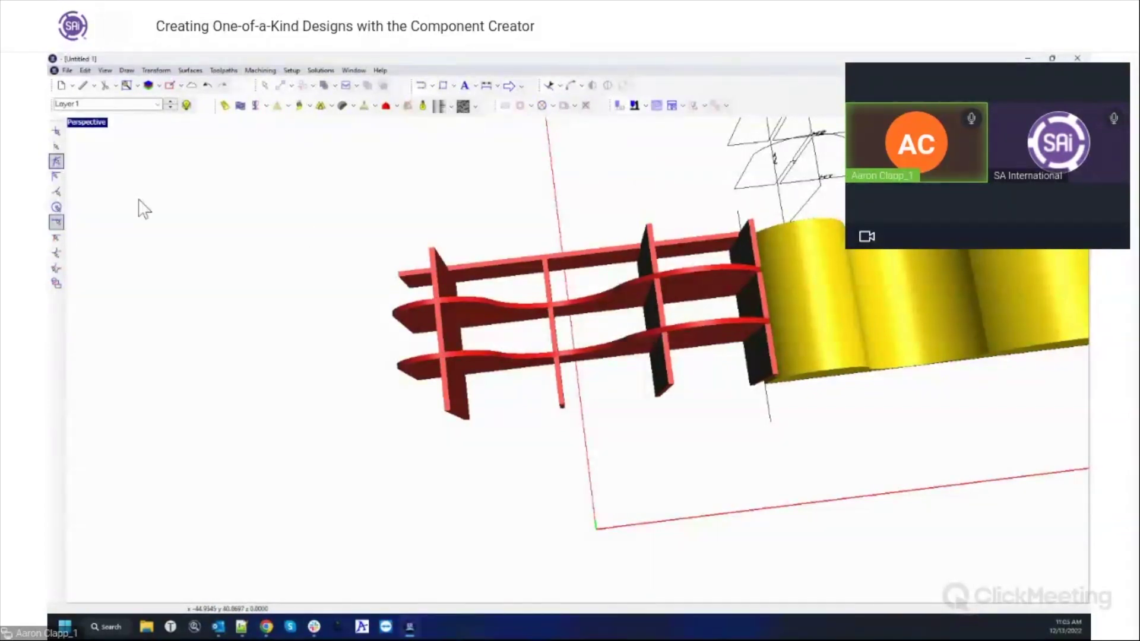
- Switch to the browser to view the Salt Lake City airport's Renderings and Images page, and close the page
scroll(145, 209, "down", 5)
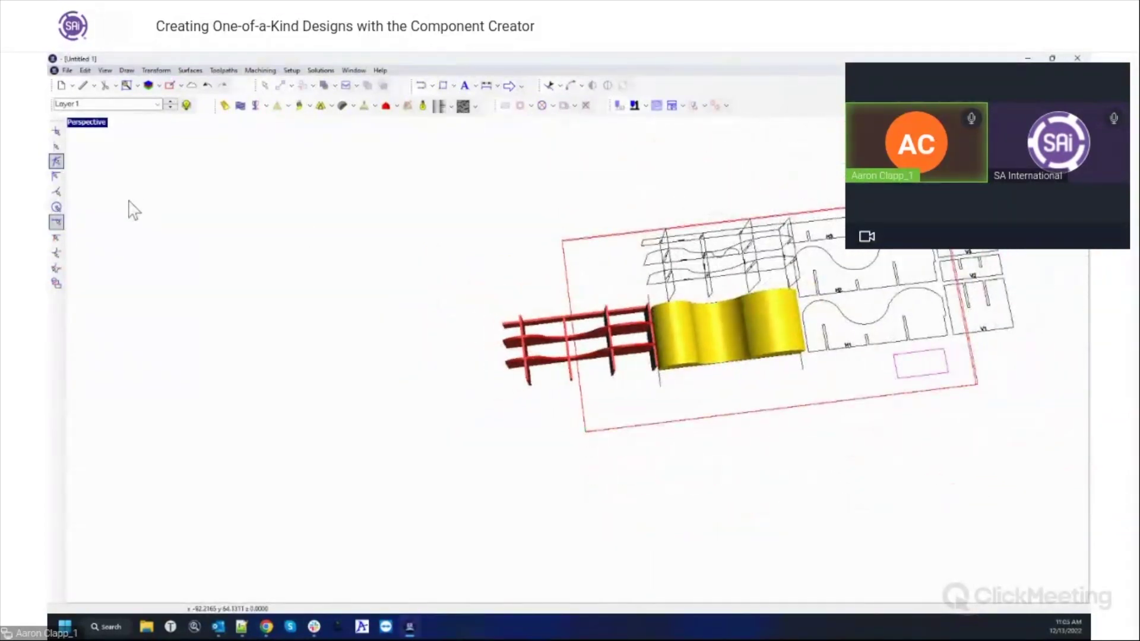
scroll(134, 210, "up", 1)
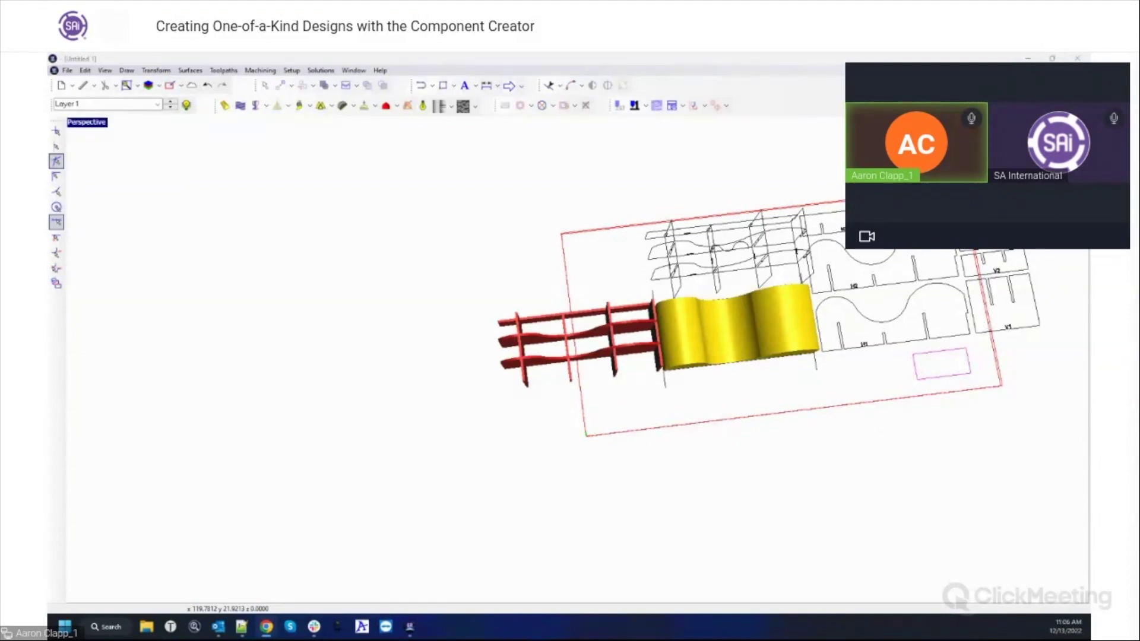
left_click_drag(1089, 193, 370, 53)
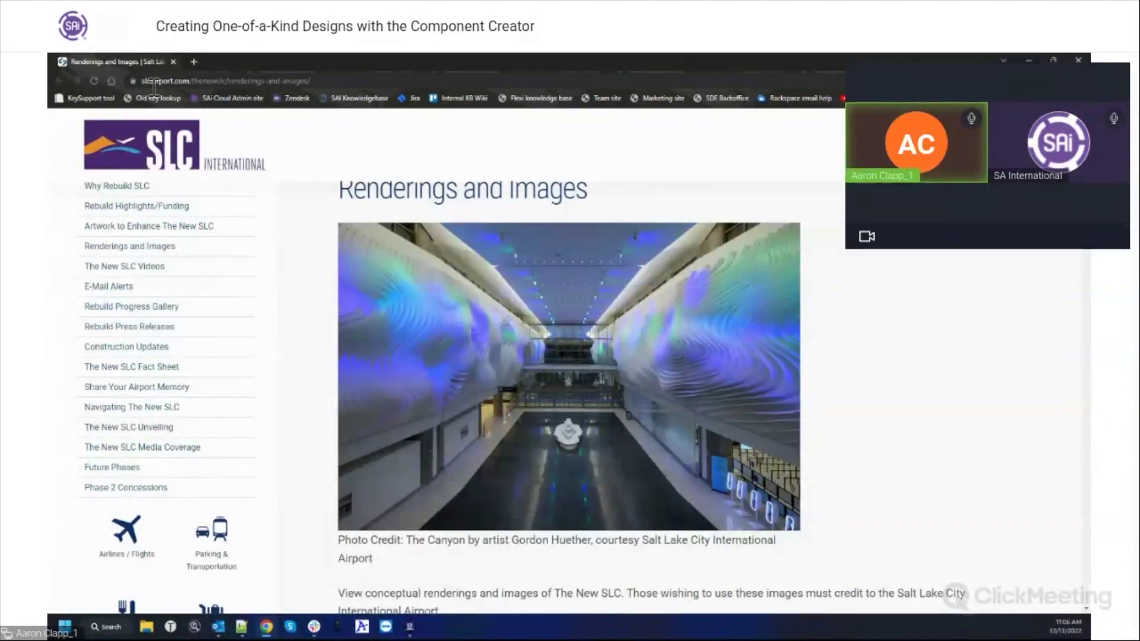
left_click(174, 61)
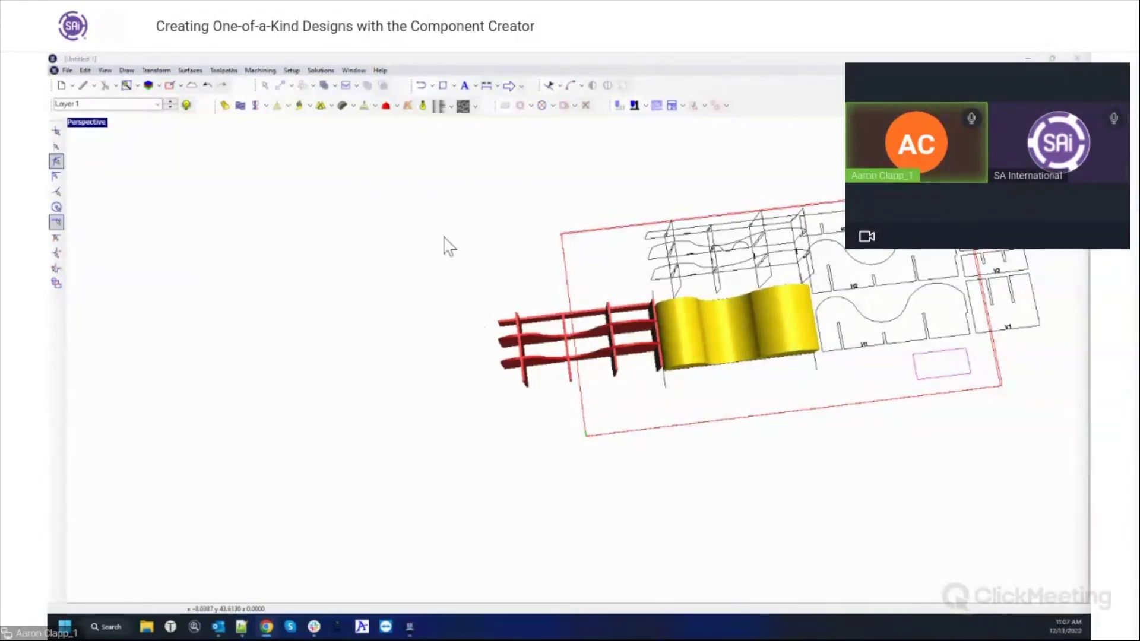
- Maximize the Top view and open the Component Creator for the yellow wavy surface
double_click(78, 123)
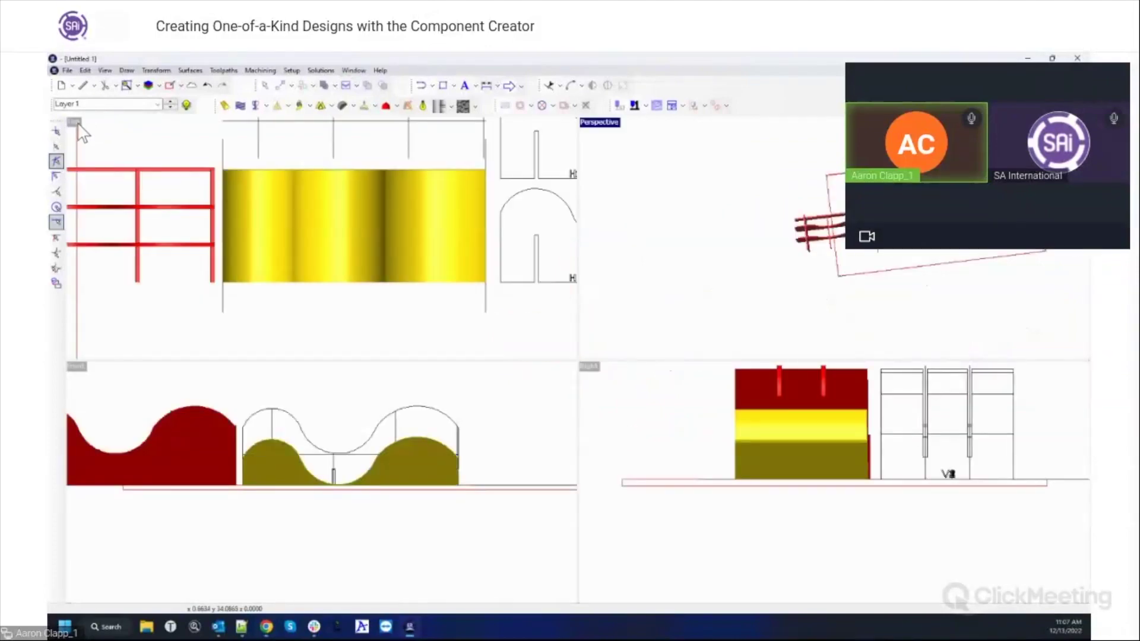
double_click(75, 122)
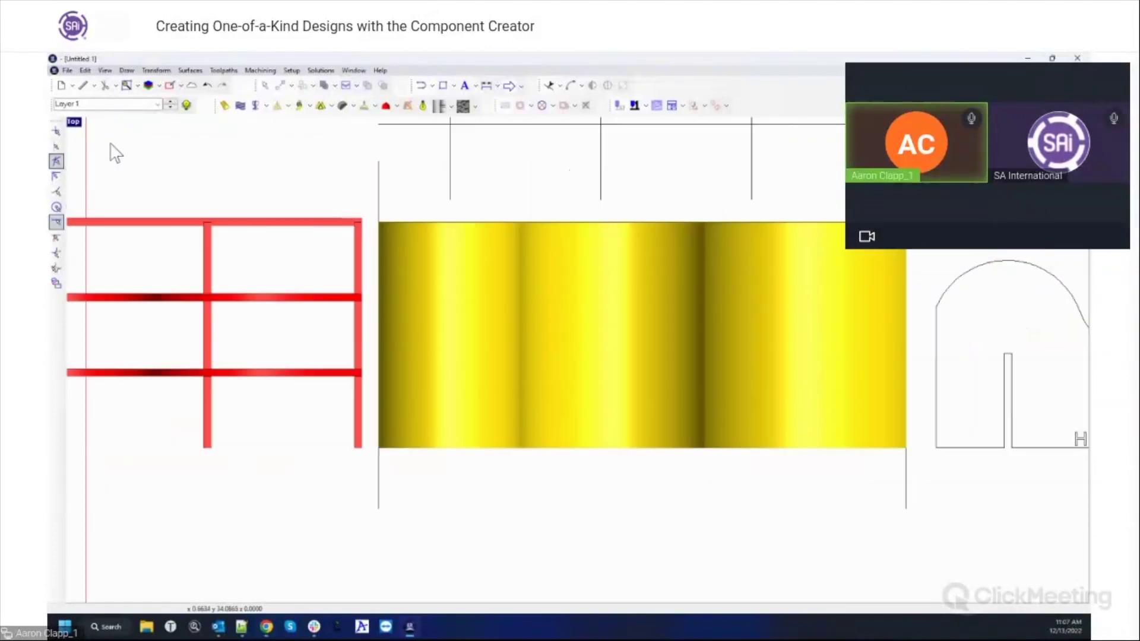
scroll(536, 236, "down", 2)
scroll(537, 236, "down", 2)
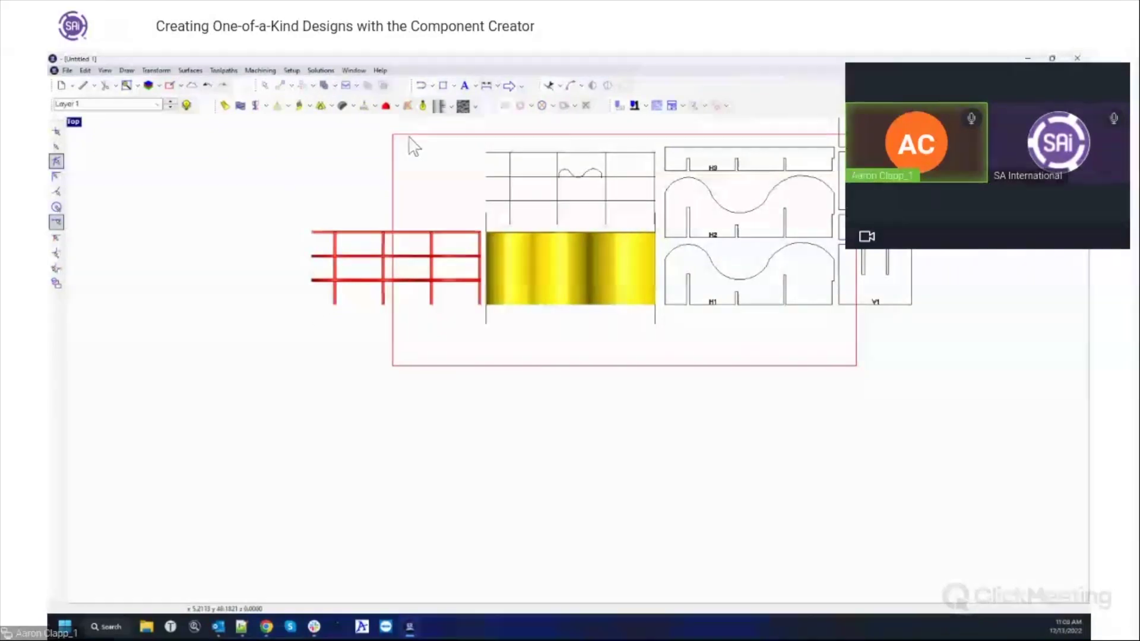
left_click(558, 233)
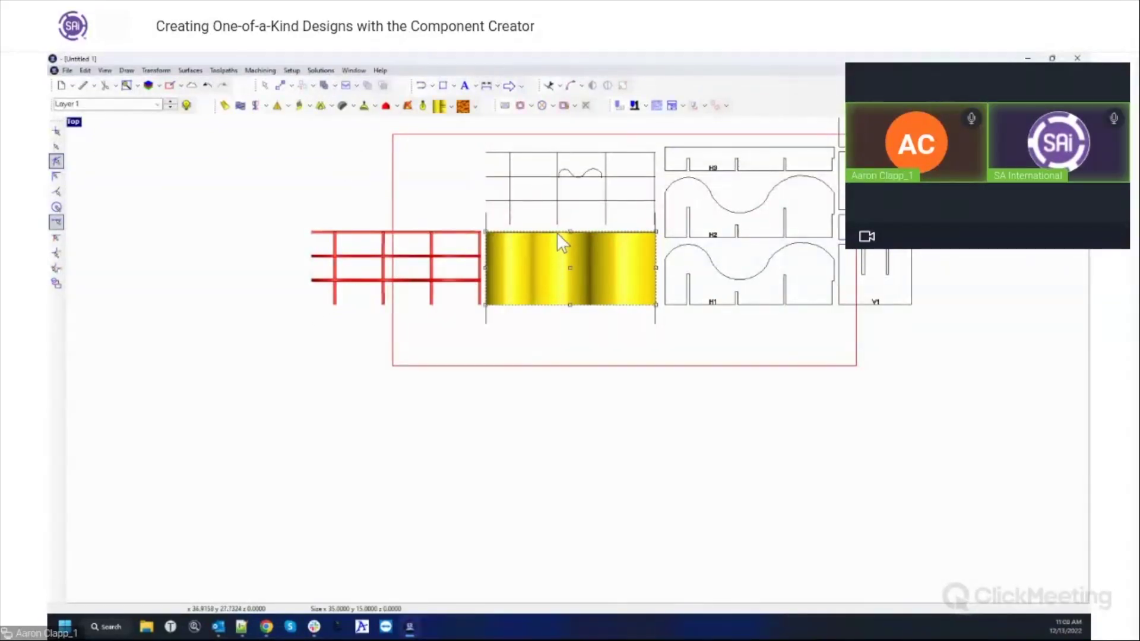
left_click(127, 70)
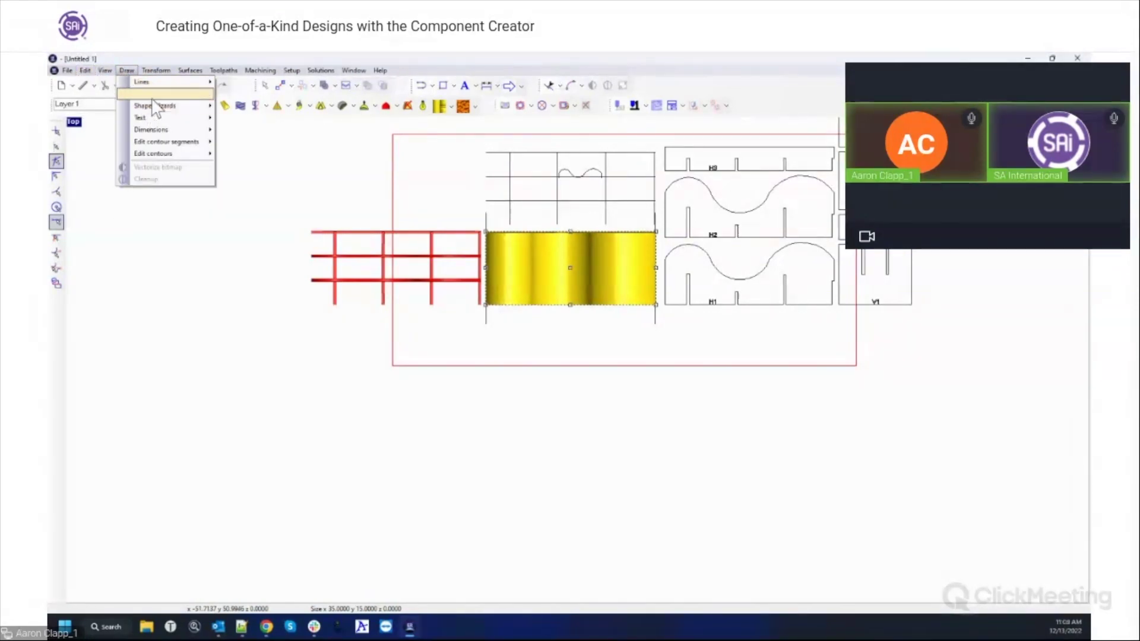
mouse_move(145, 94)
left_click(261, 142)
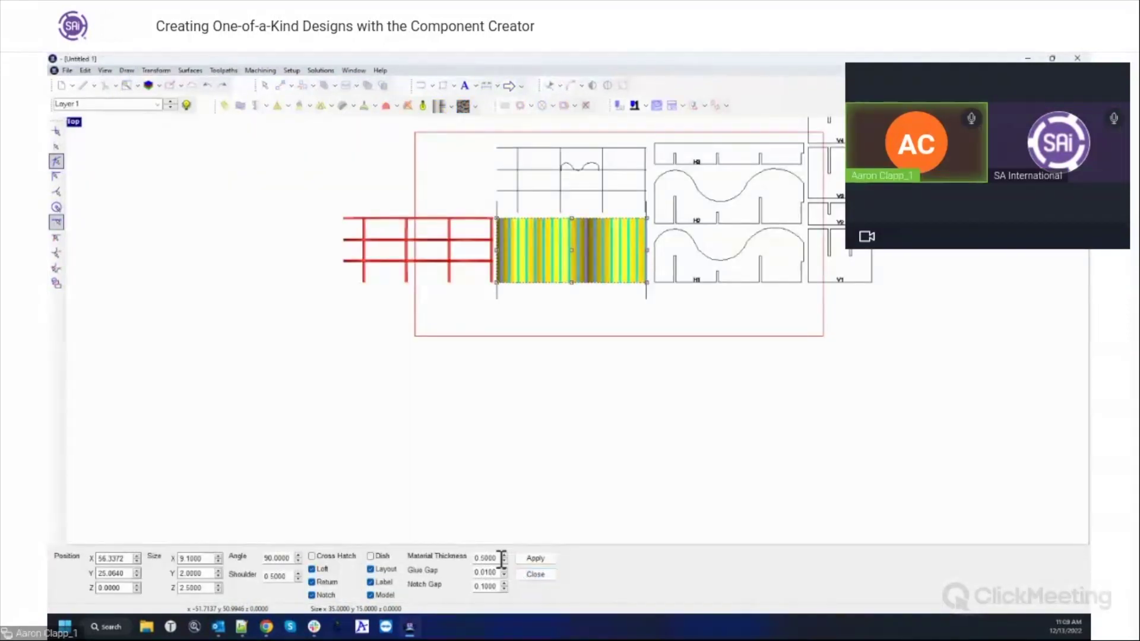
- Review the Material Thickness and Glue Gap settings and compare them with the notches in the flat rib profiles
left_click_drag(472, 557, 509, 563)
scroll(611, 394, "down", 3)
scroll(692, 408, "up", 3)
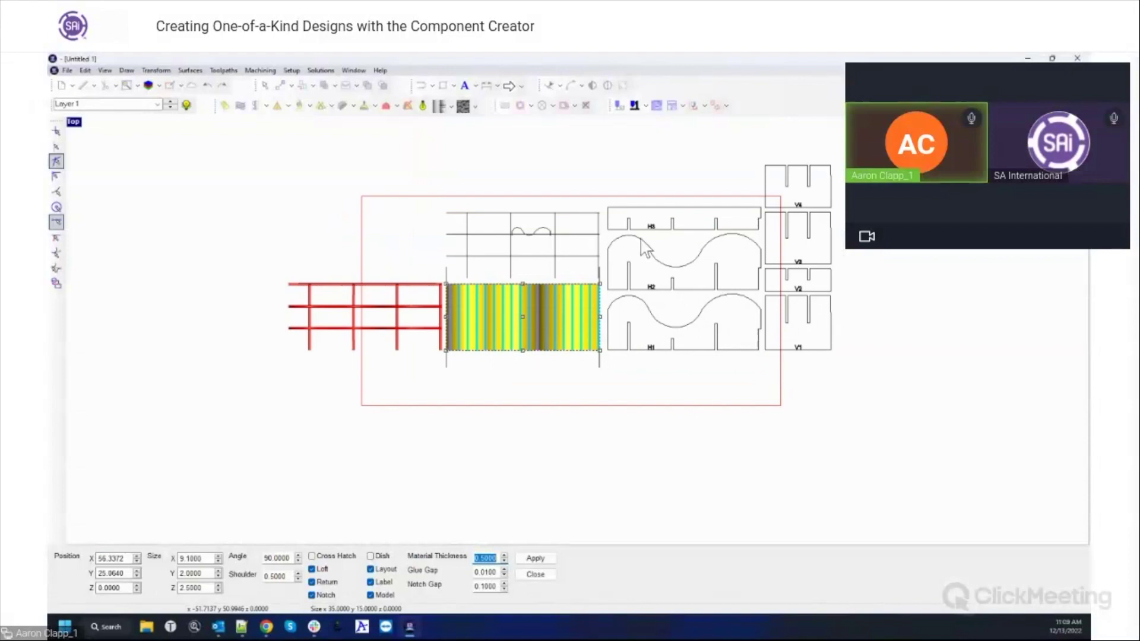
scroll(636, 246, "up", 3)
scroll(633, 243, "up", 2)
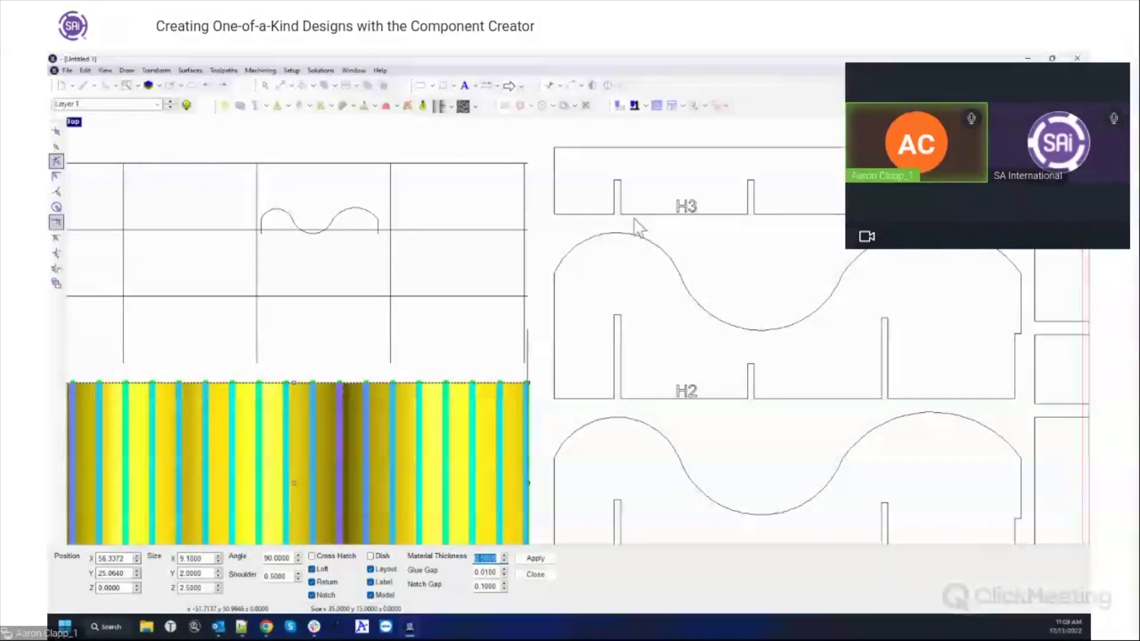
scroll(753, 404, "down", 4)
scroll(433, 420, "up", 3)
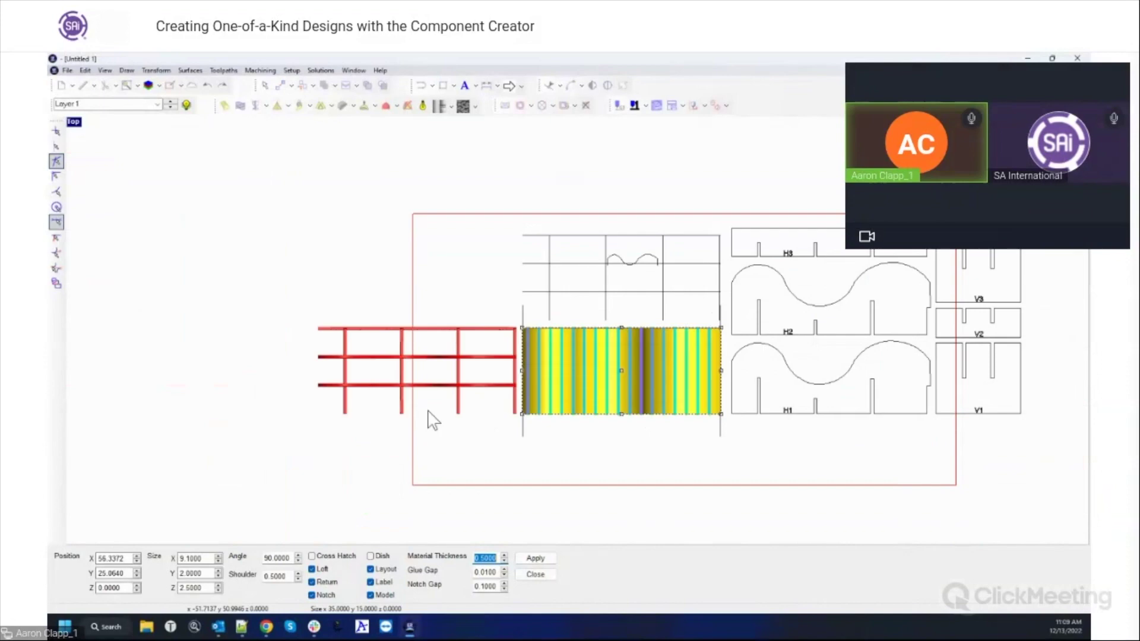
left_click(490, 572)
left_click_drag(491, 573, 504, 562)
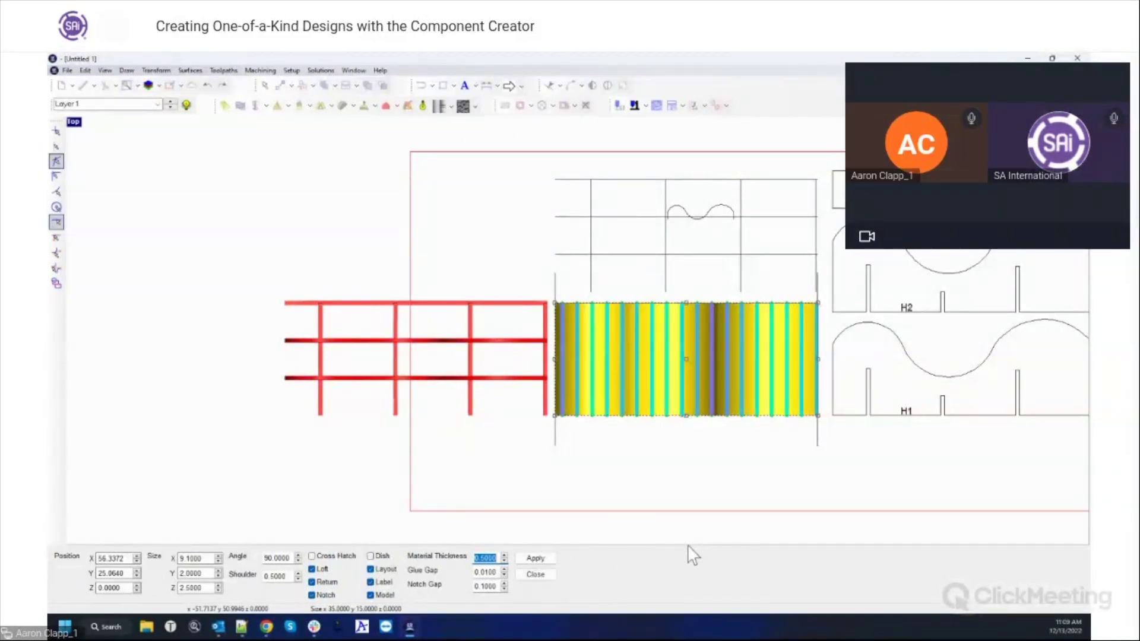
scroll(402, 463, "down", 3)
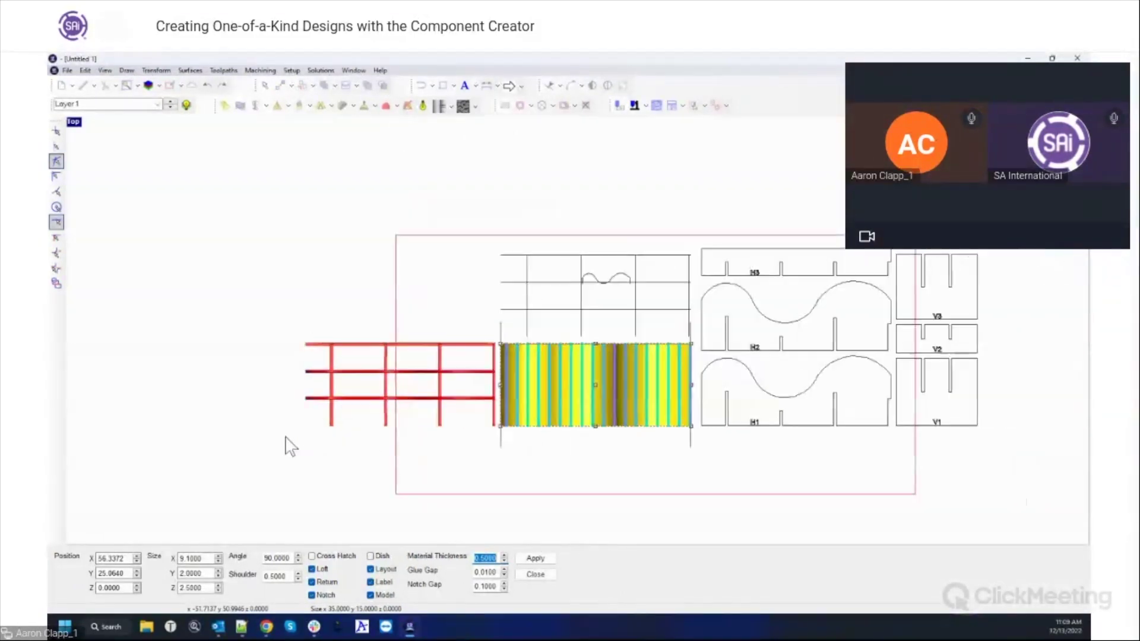